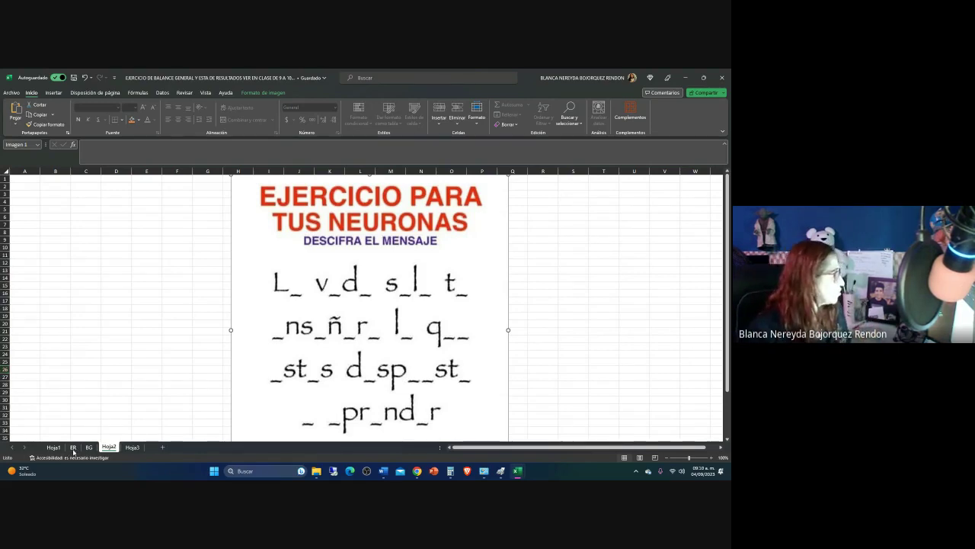
Open the ER sheet and examine the account list with its amounts and classifications beside the blank income statement
click(73, 448)
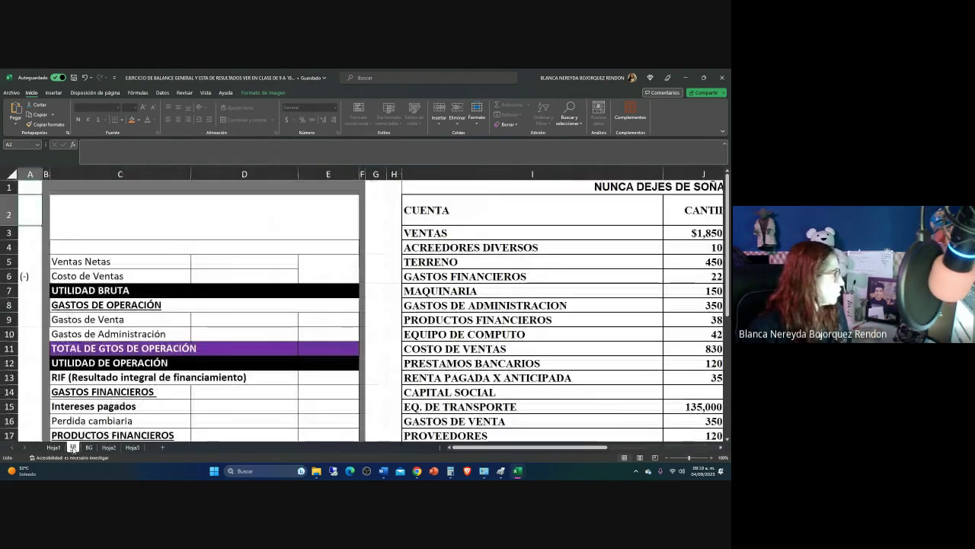
click(571, 349)
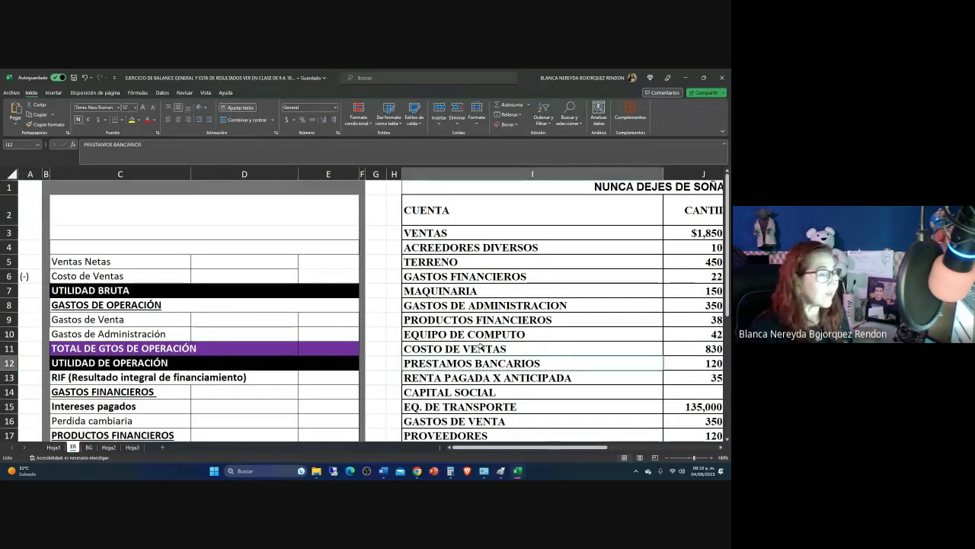
key(Right)
key(Right)
key(Right)
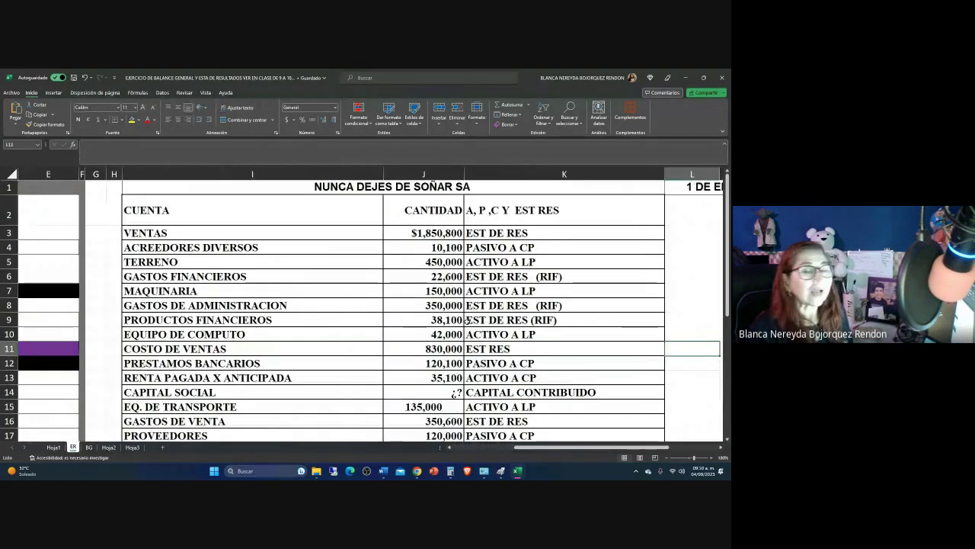
click(309, 261)
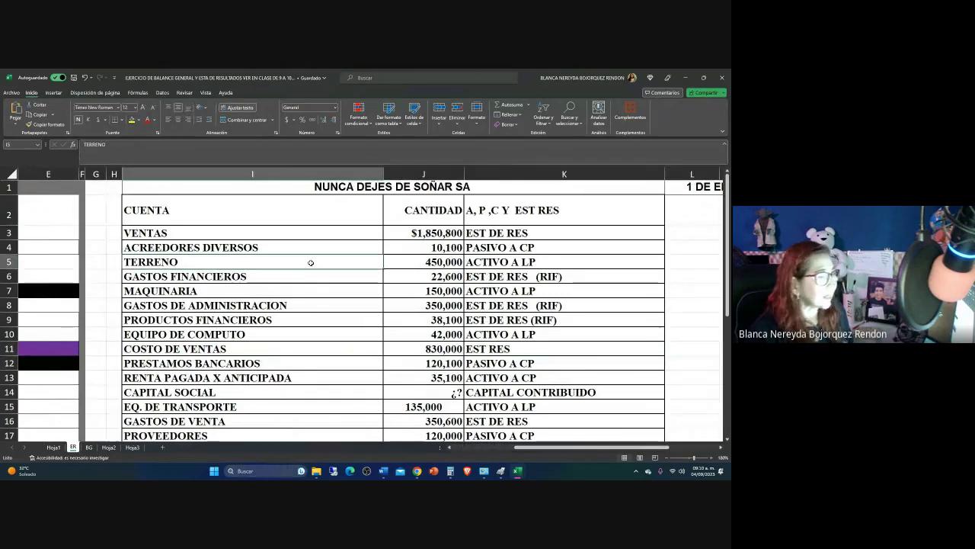
key(Left)
key(Left)
key(Home)
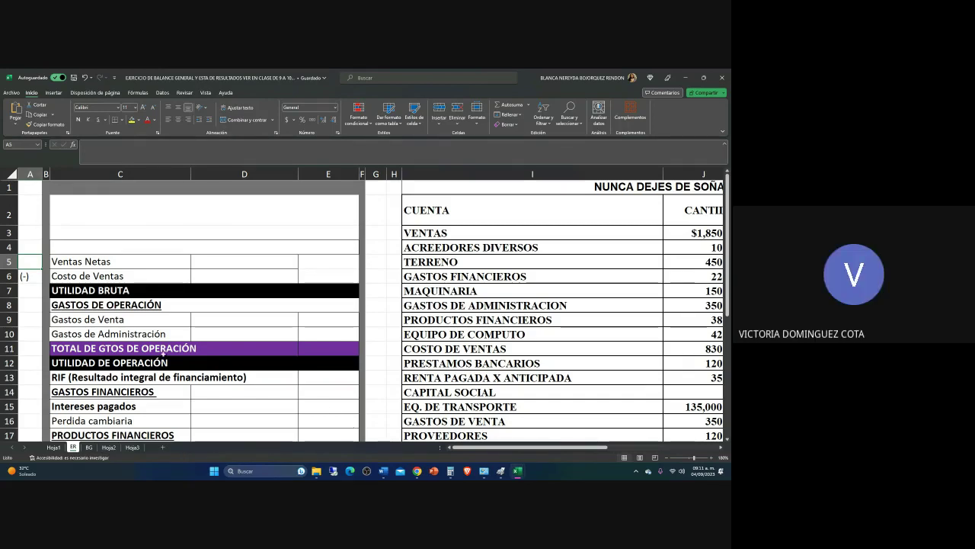
Enter the company name NUNCA DEJES DE SOÑAR SA as the statement's title in C2
click(114, 210)
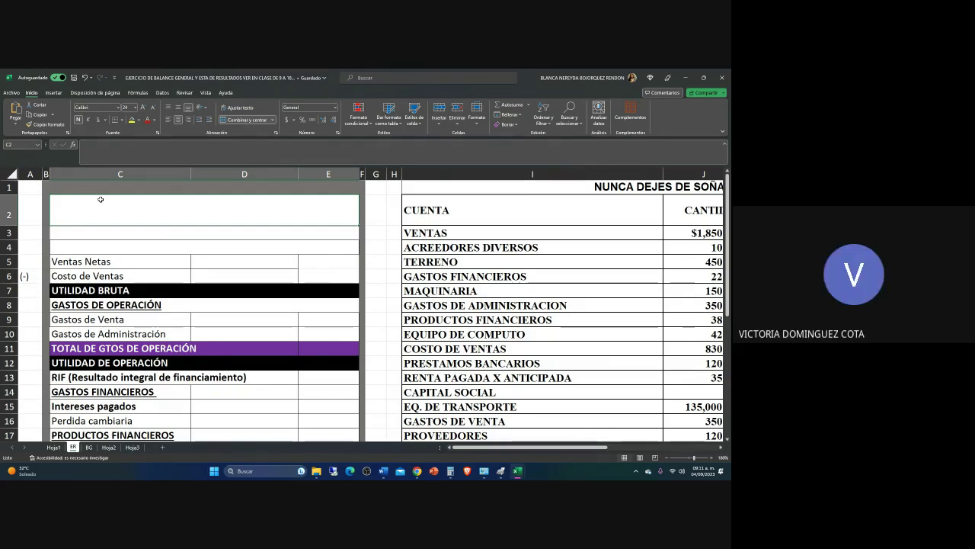
text(nunca)
key(BackSpace)
key(BackSpace)
key(BackSpace)
key(BackSpace)
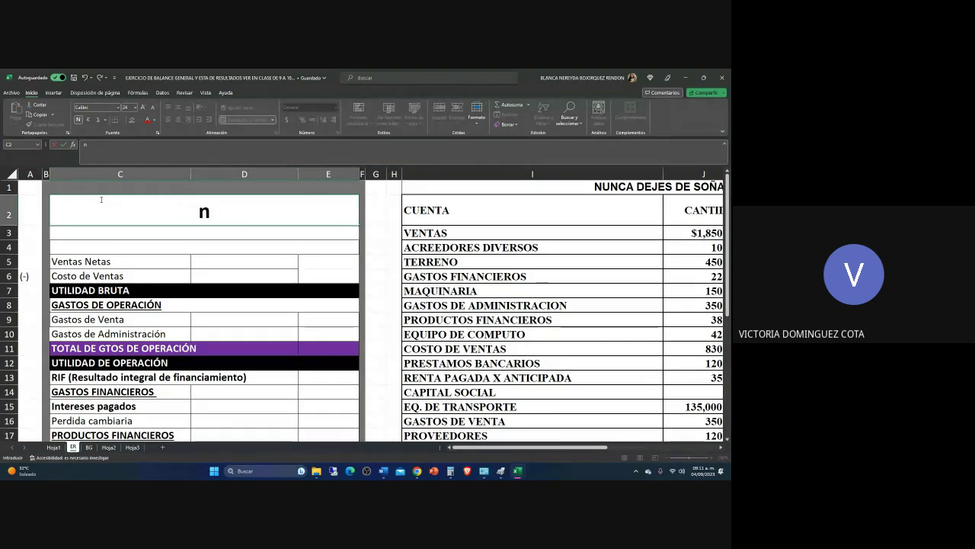
text(NUCNA)
key(BackSpace)
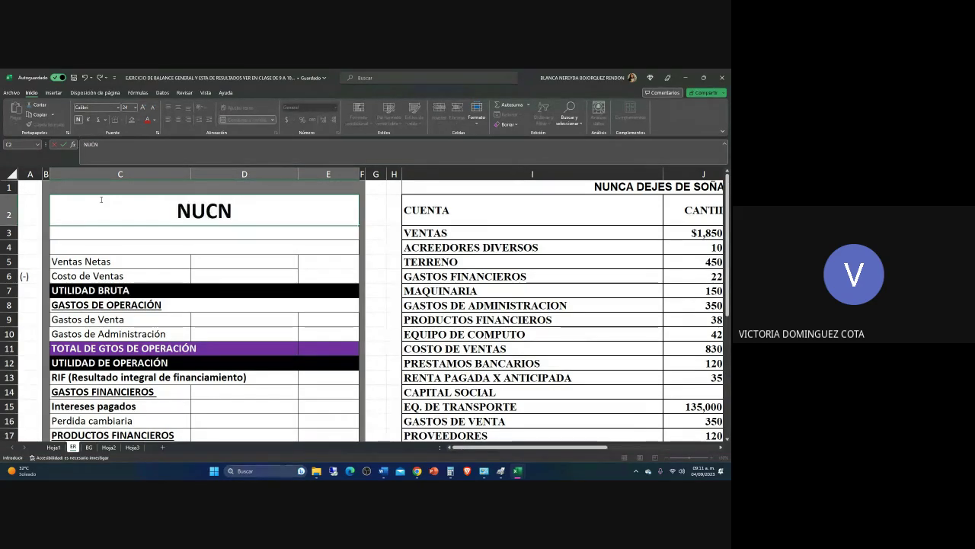
key(BackSpace)
key(BackSpace)
text(NCA DEHJ)
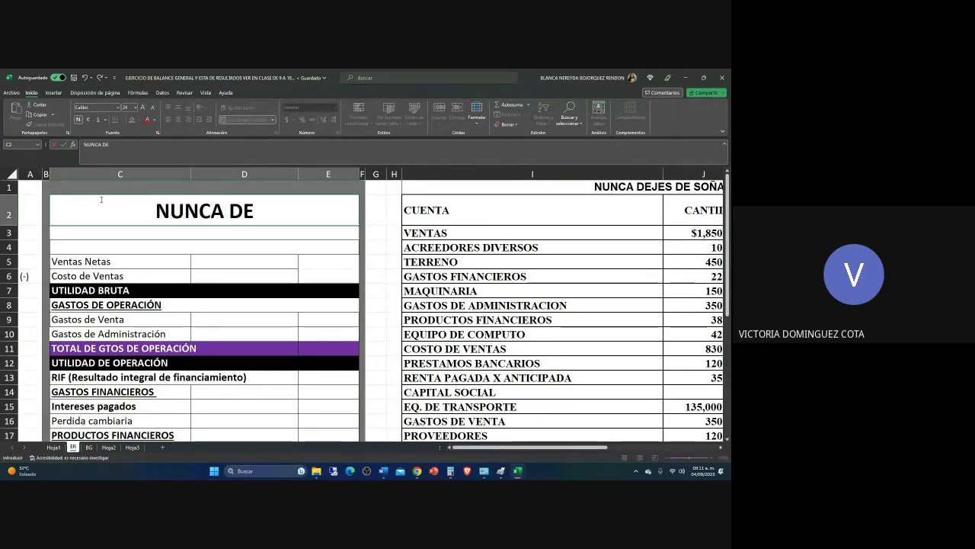
key(BackSpace)
key(BackSpace)
text(JES)
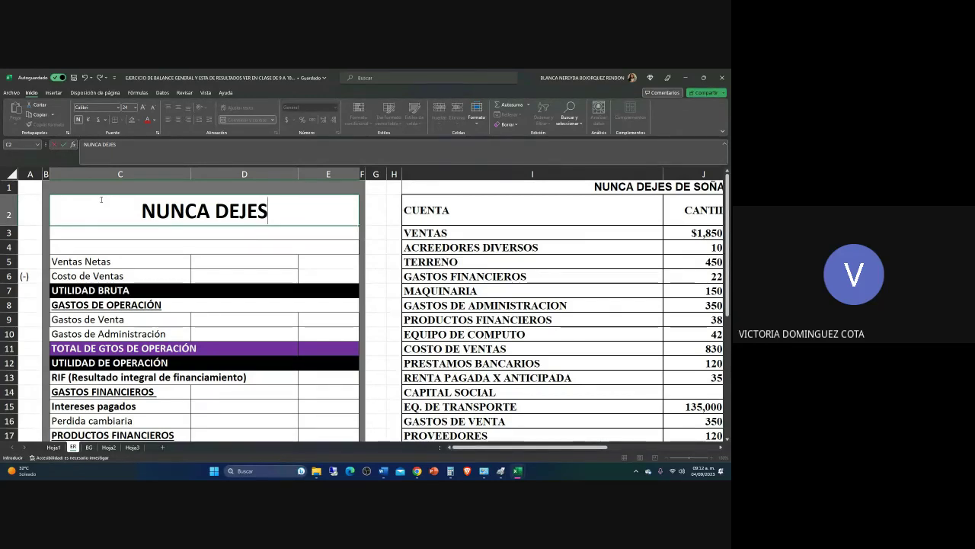
text(DE SOÑ)
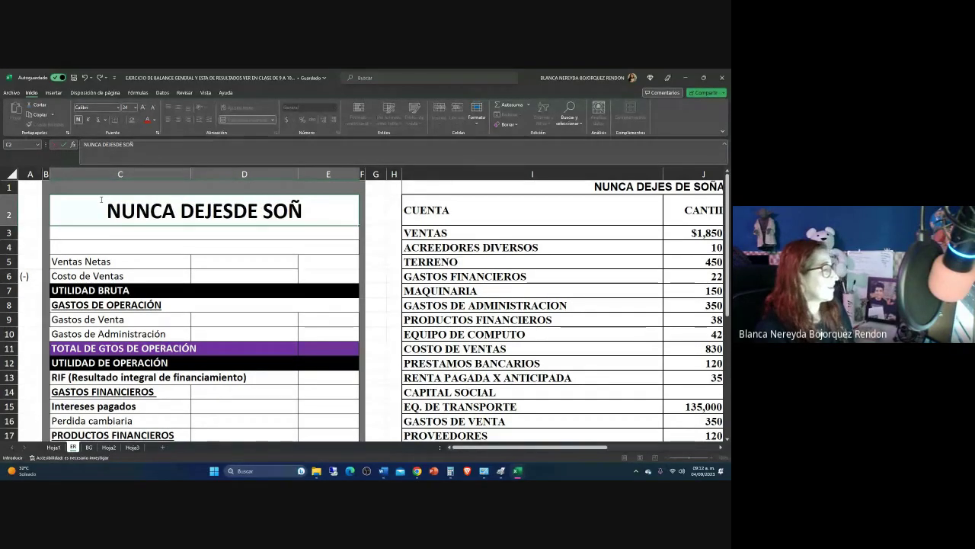
text(AR SA)
click(204, 211)
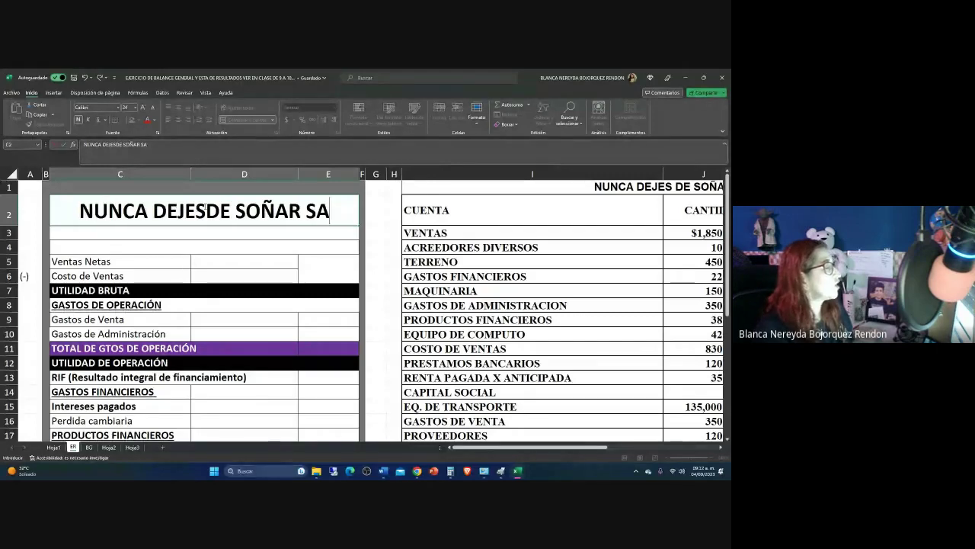
key(Return)
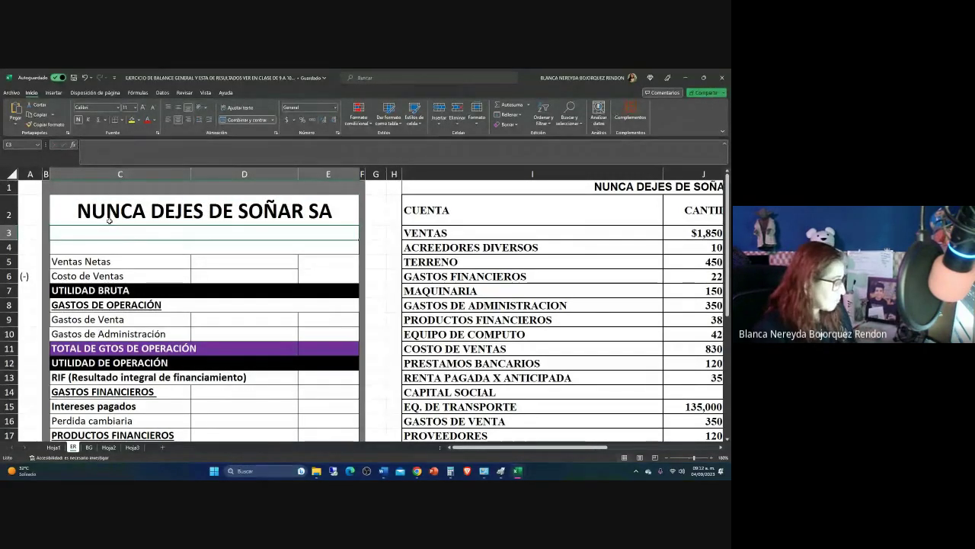
Enter ESTADO DE RESULTADOS as the statement's subtitle in C3
text(ESTADO DE RESUKT)
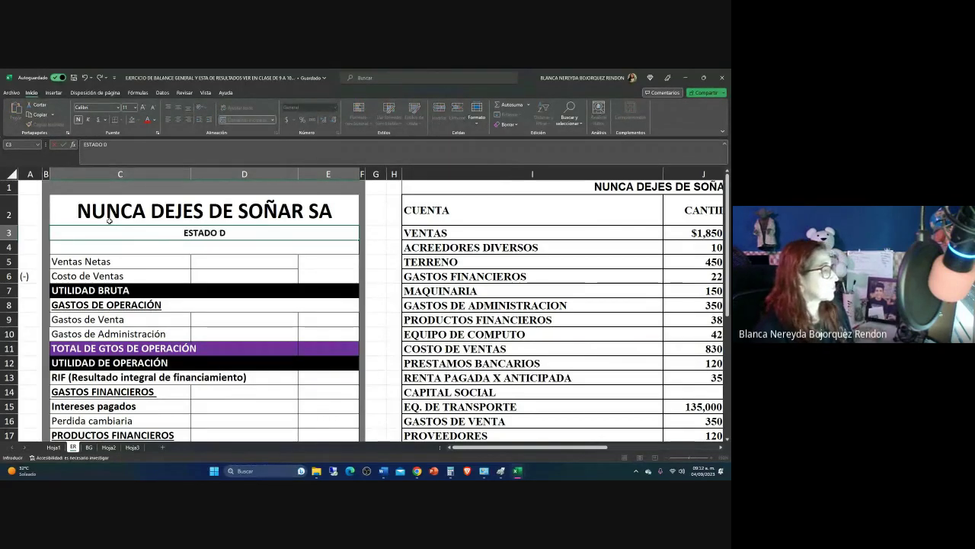
key(BackSpace)
key(BackSpace)
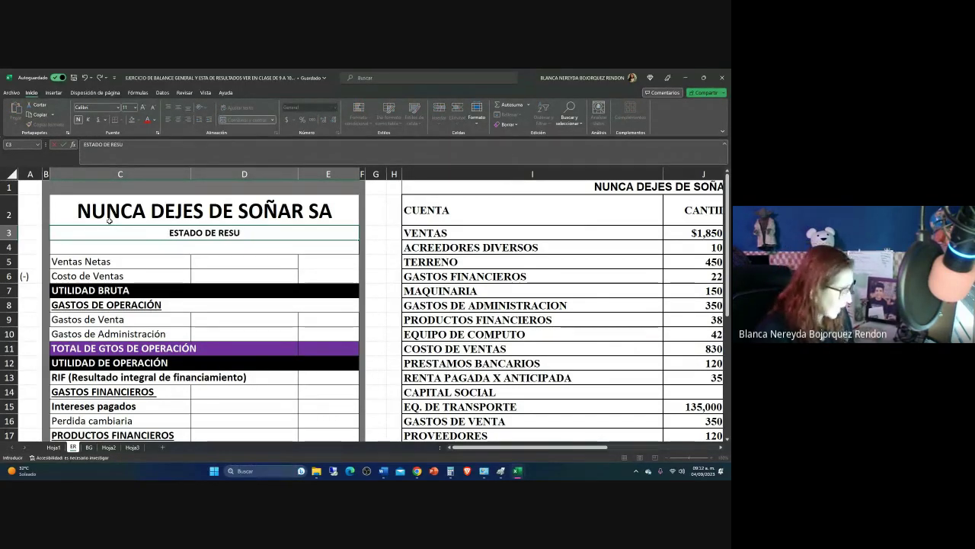
text(LTADOS)
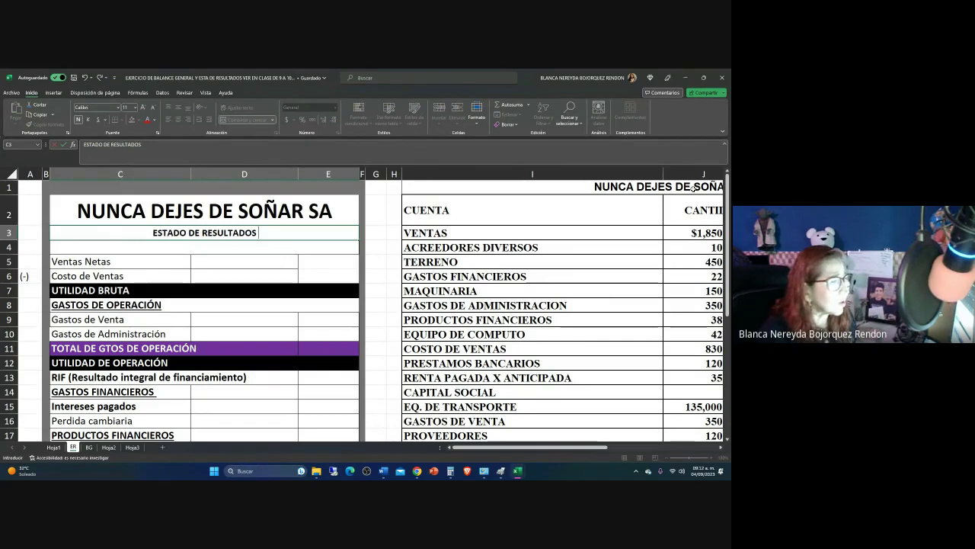
click(613, 208)
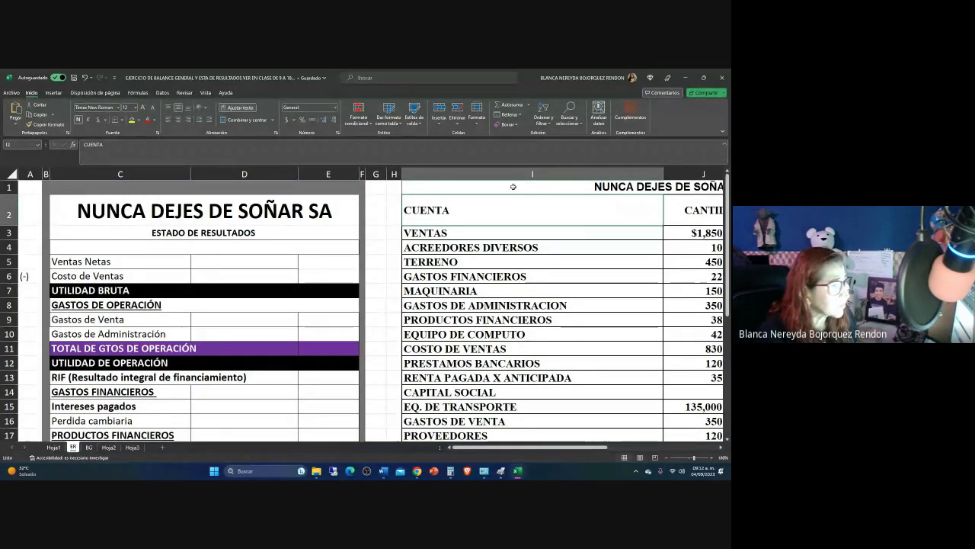
Check the period in L1 and enter it under the subtitle in row 4 as 1 DE ENERO AL 31 DE DICIEMBRE DEL 2022
key(Up)
key(Right)
key(Right)
click(308, 214)
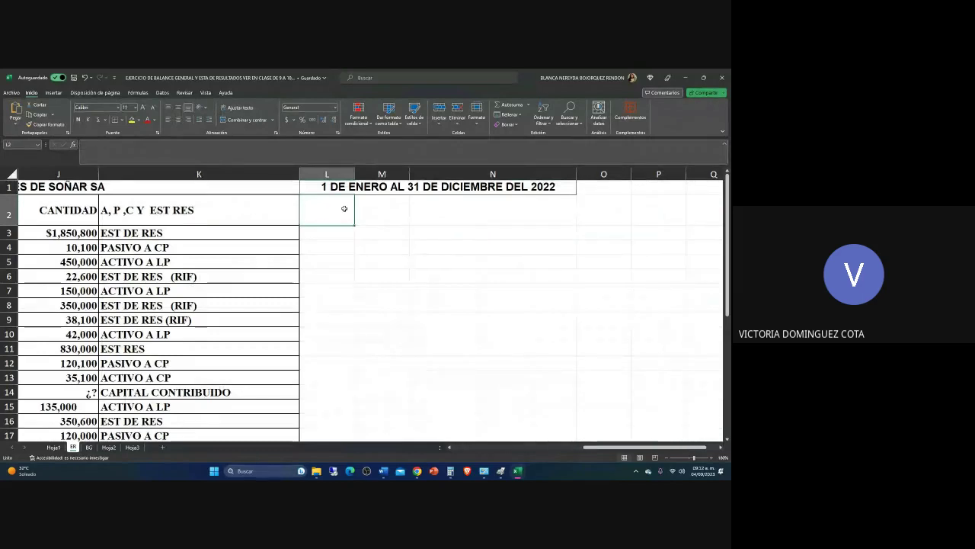
click(336, 187)
click(233, 221)
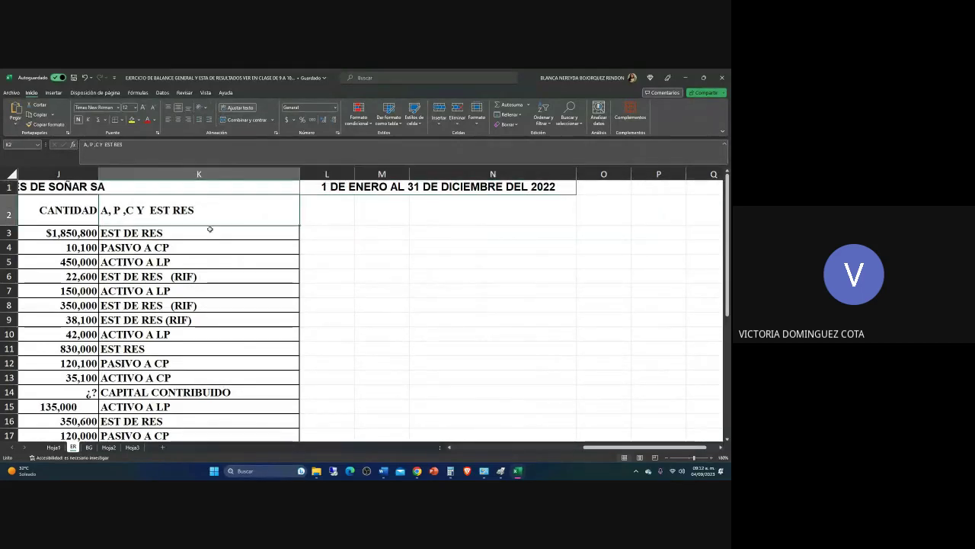
click(333, 187)
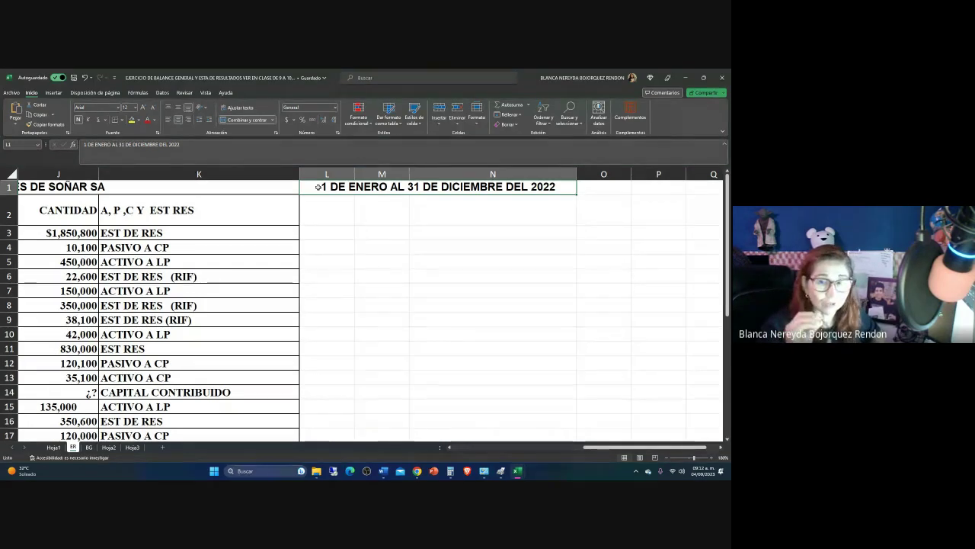
key(ctrl+Home)
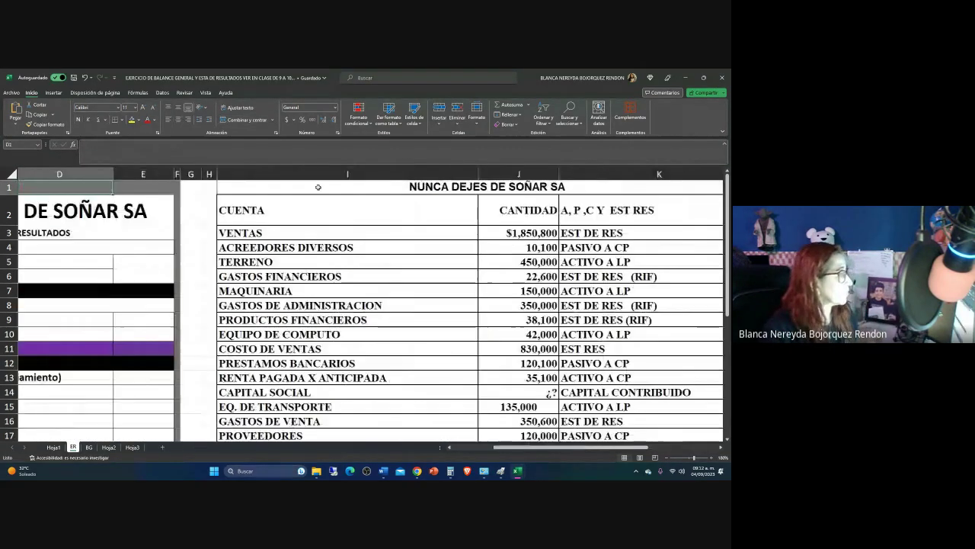
click(99, 247)
text(1)
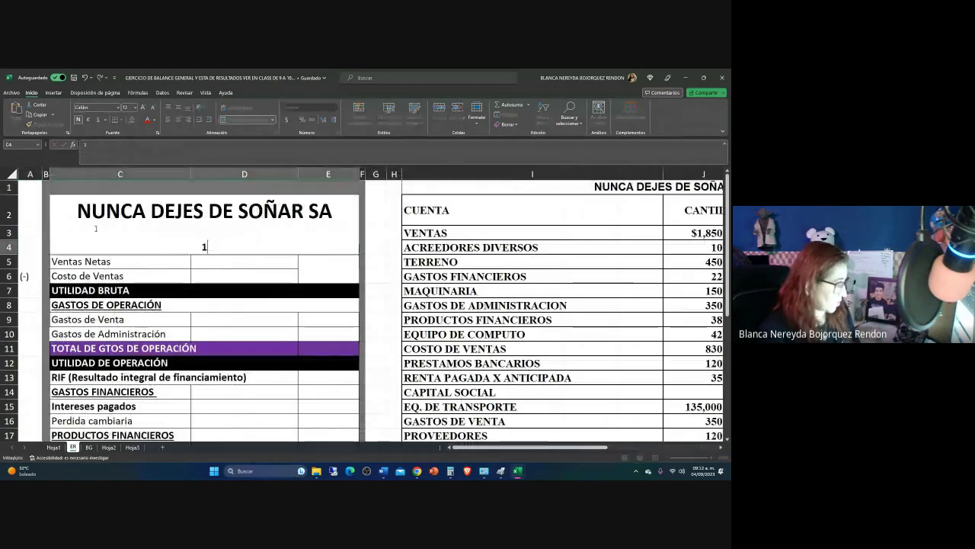
text( DE ENERO)
text(AL)
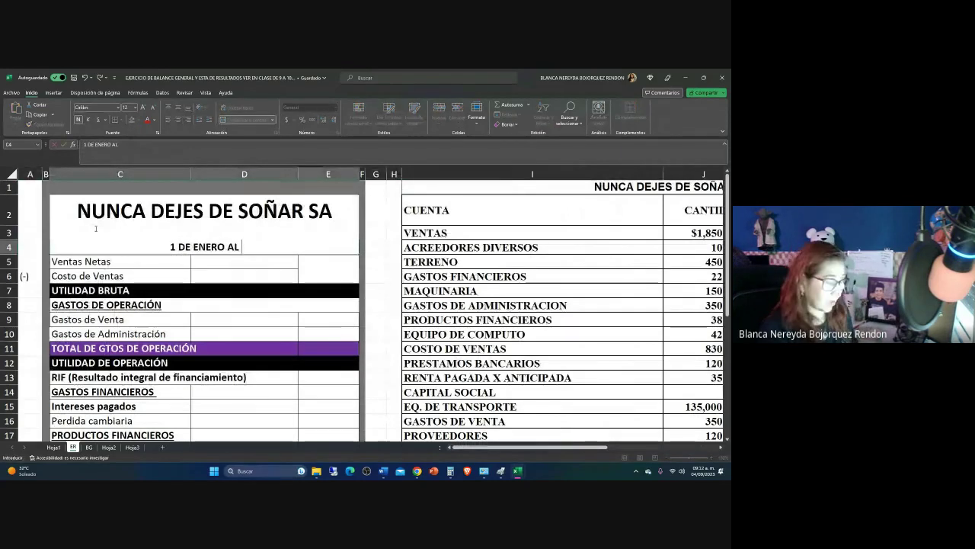
text( 31 DE DICIE)
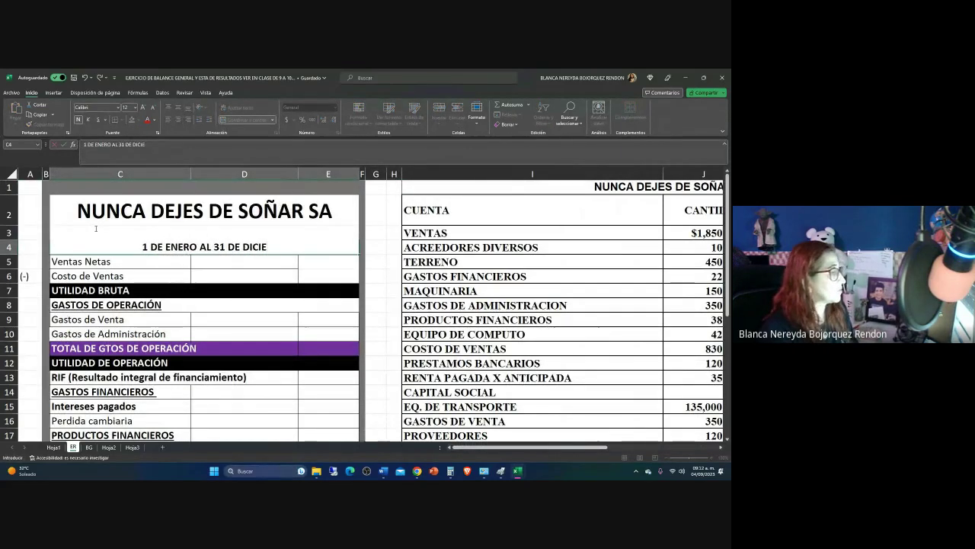
text(MBRE DEL 2022)
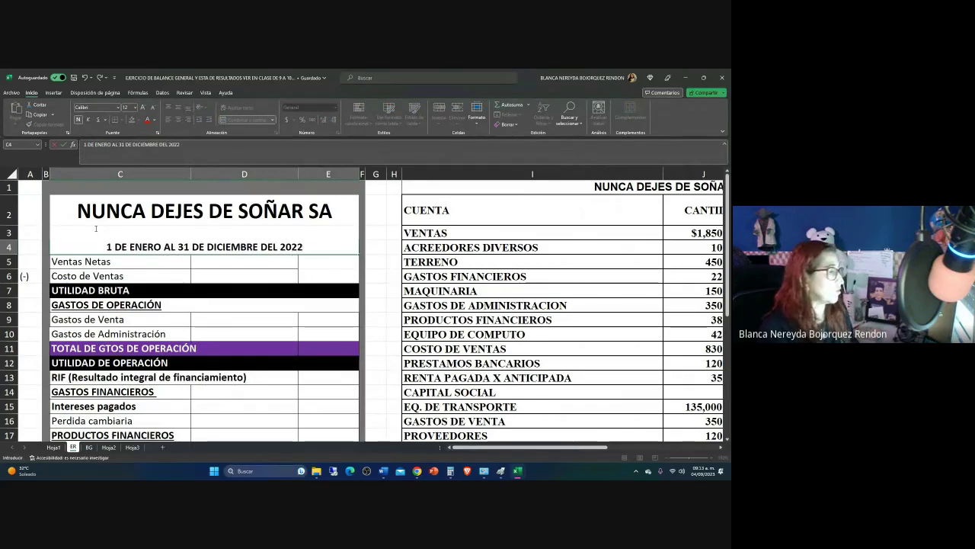
key(Return)
key(Return)
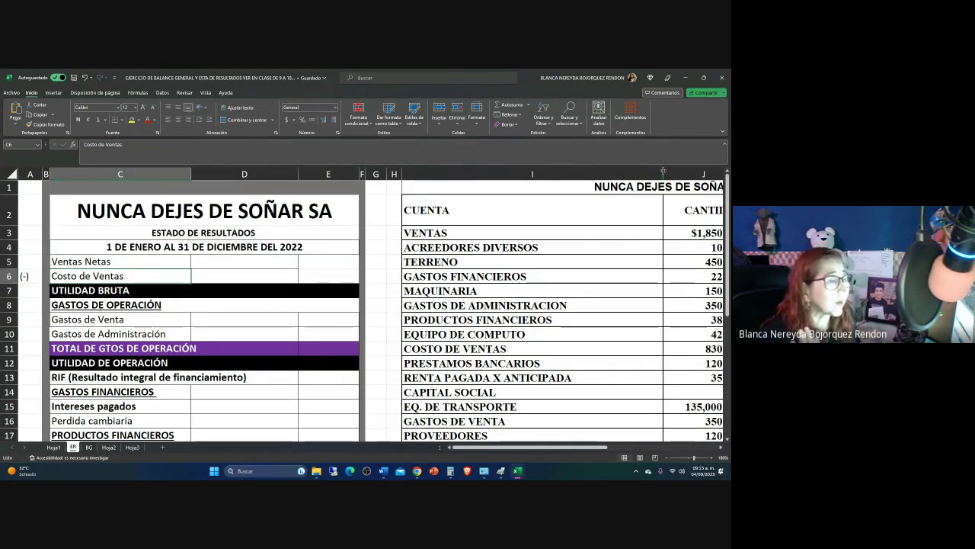
Narrow the CUENTA column I so the CANTIDAD amounts fit in view beside the income statement
drag(662, 175, 587, 175)
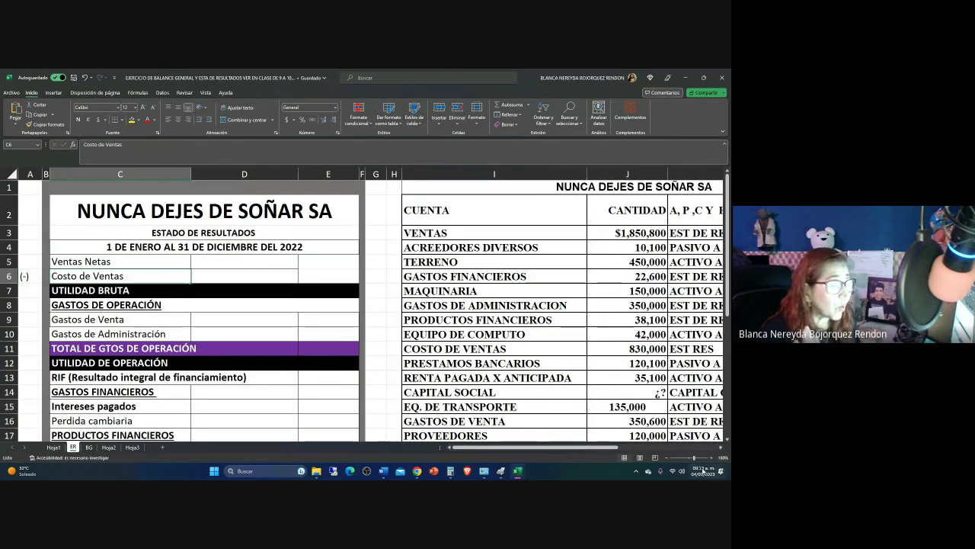
click(710, 457)
click(711, 457)
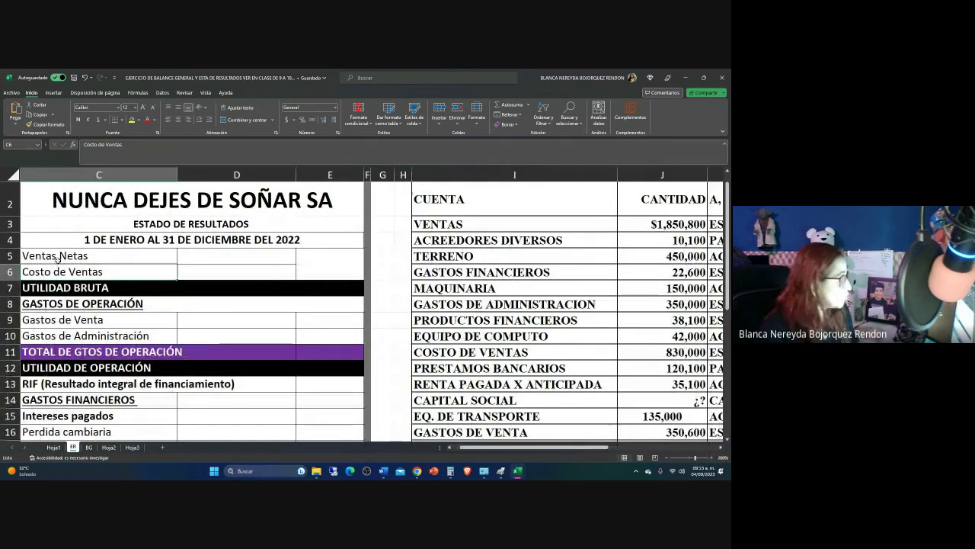
scroll(45, 271, left, 2)
click(26, 272)
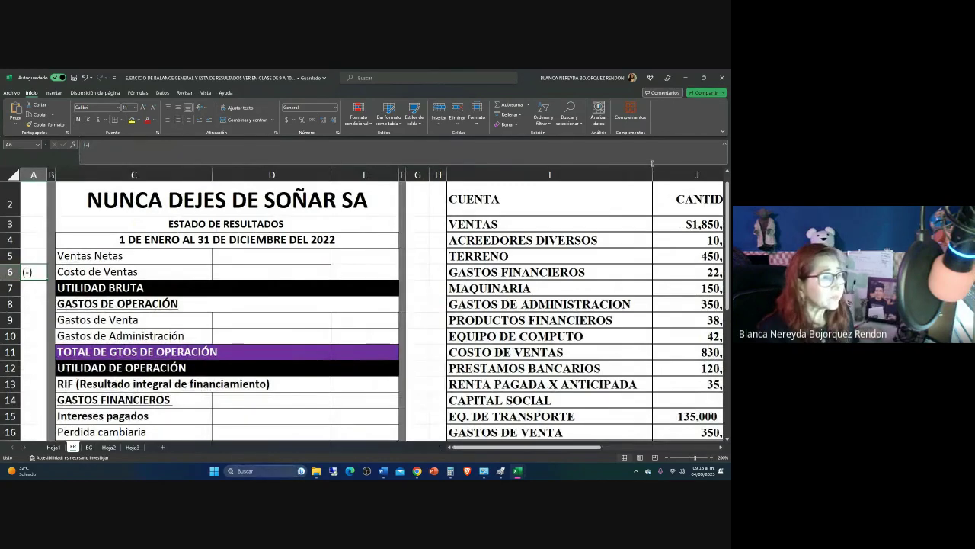
drag(652, 175, 632, 175)
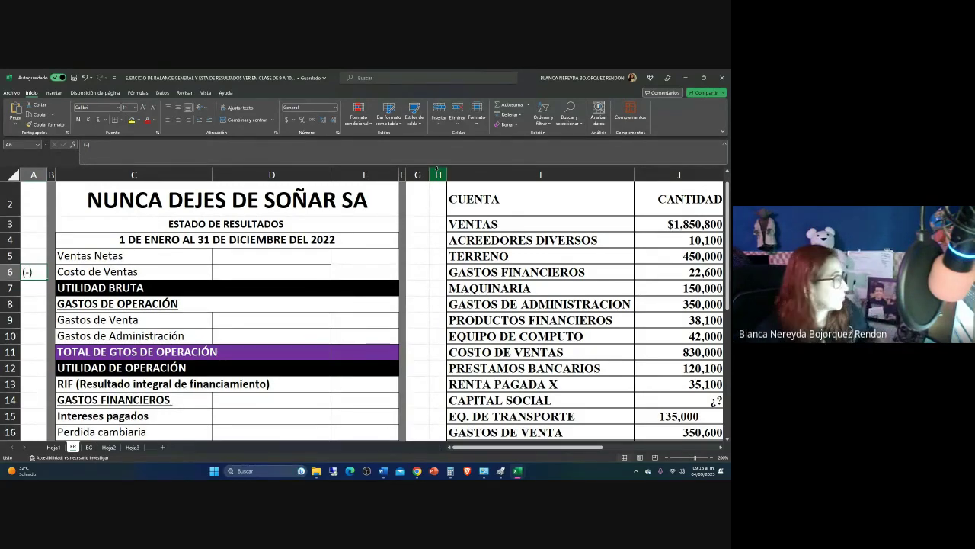
Fill in Ventas Netas in D5 with a formula that references the VENTAS amount in J3
click(238, 255)
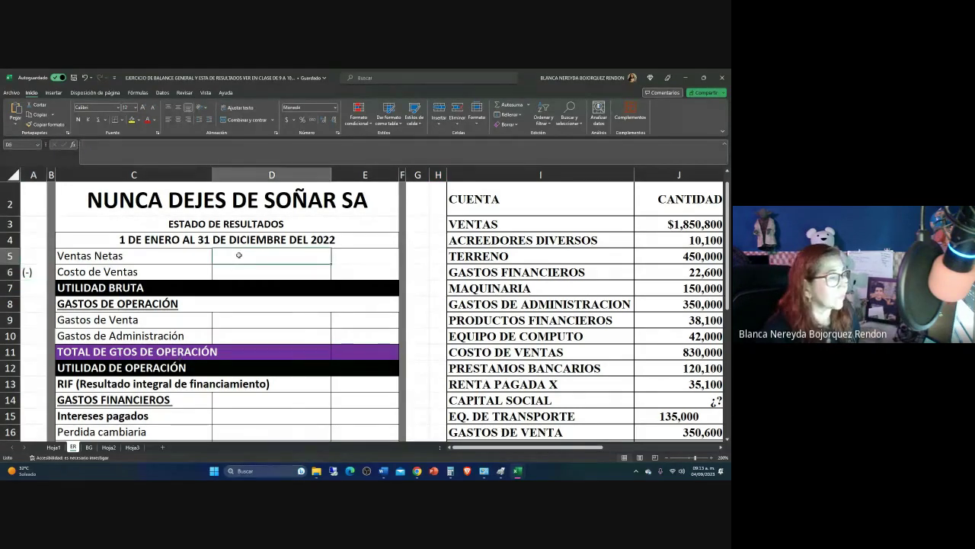
drag(541, 288, 540, 274)
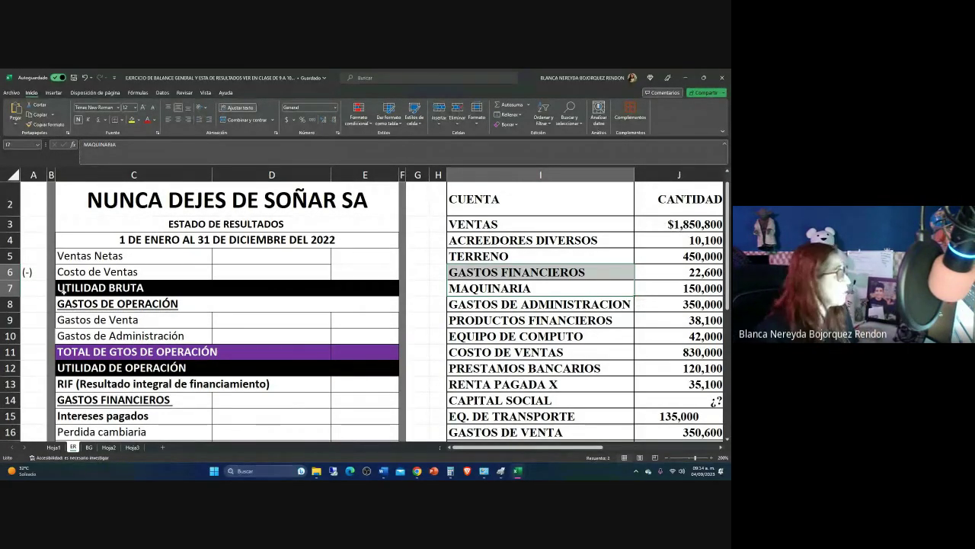
click(243, 255)
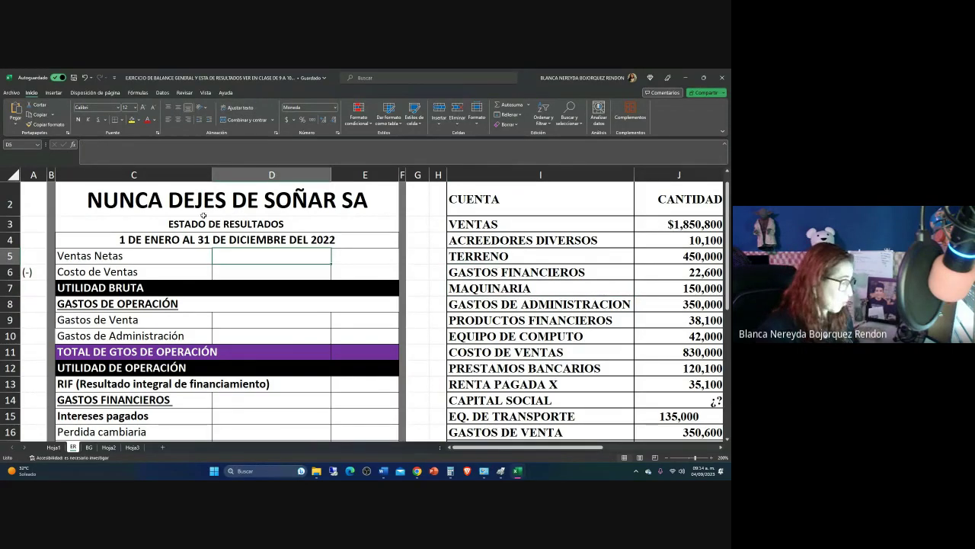
text(=)
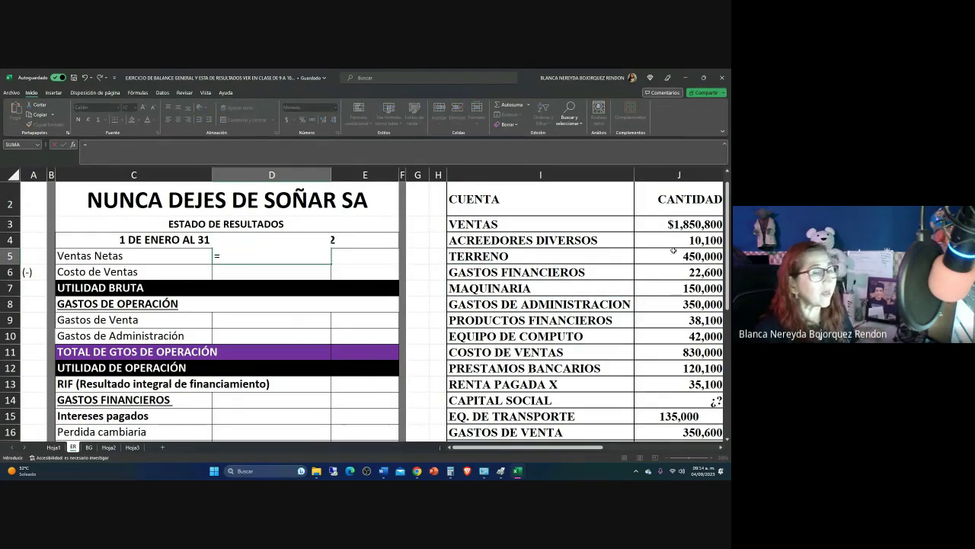
click(678, 224)
key(Return)
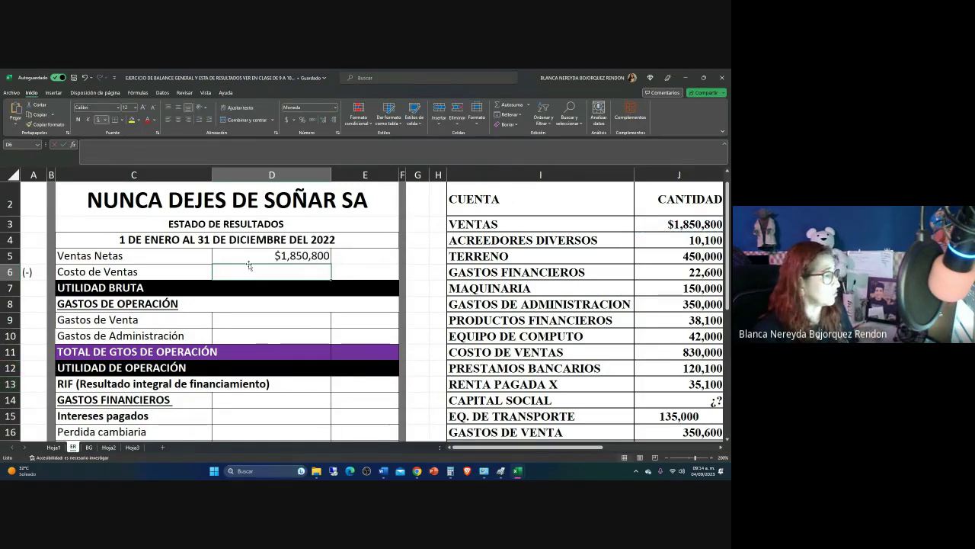
Format the income statement's amount cells in columns D and E, from row 5 down, as currency with two decimals
drag(248, 263, 345, 384)
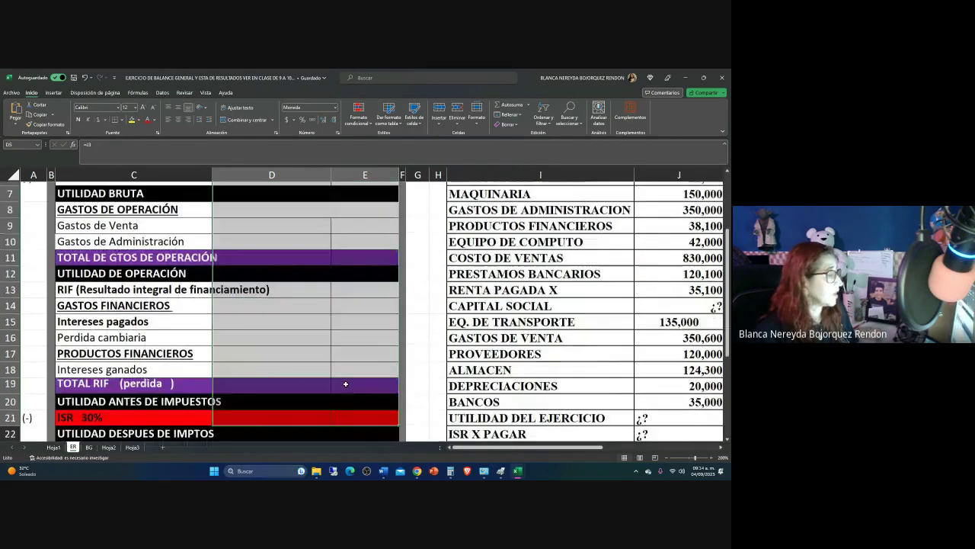
scroll(345, 384, up, 2)
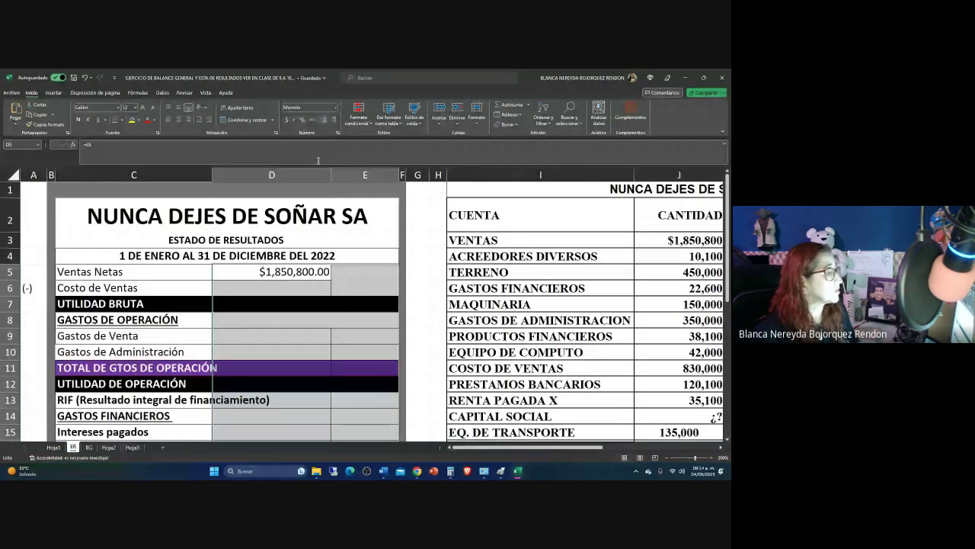
click(264, 288)
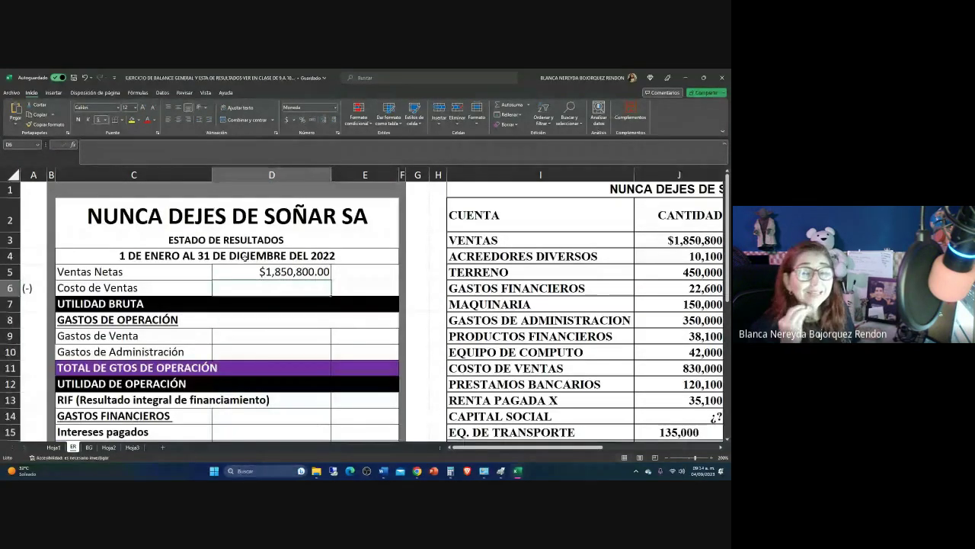
Shade the VENTAS account and its amount in I3:J3 light orange to mark it as used
drag(533, 241, 644, 242)
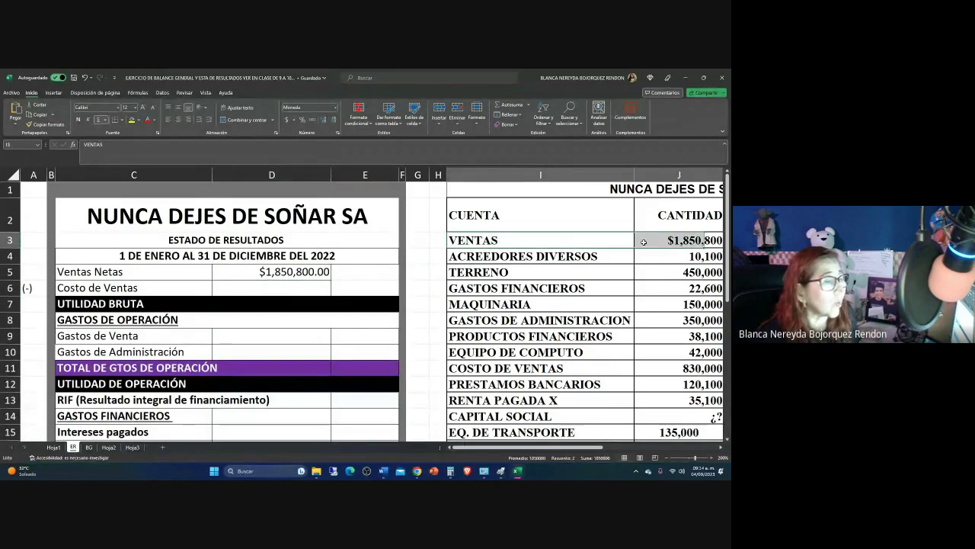
click(138, 120)
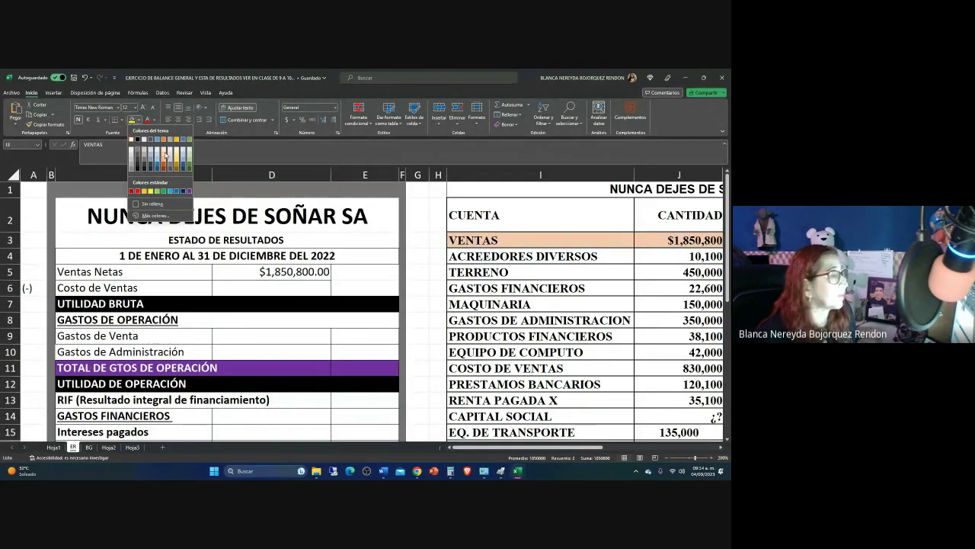
click(166, 155)
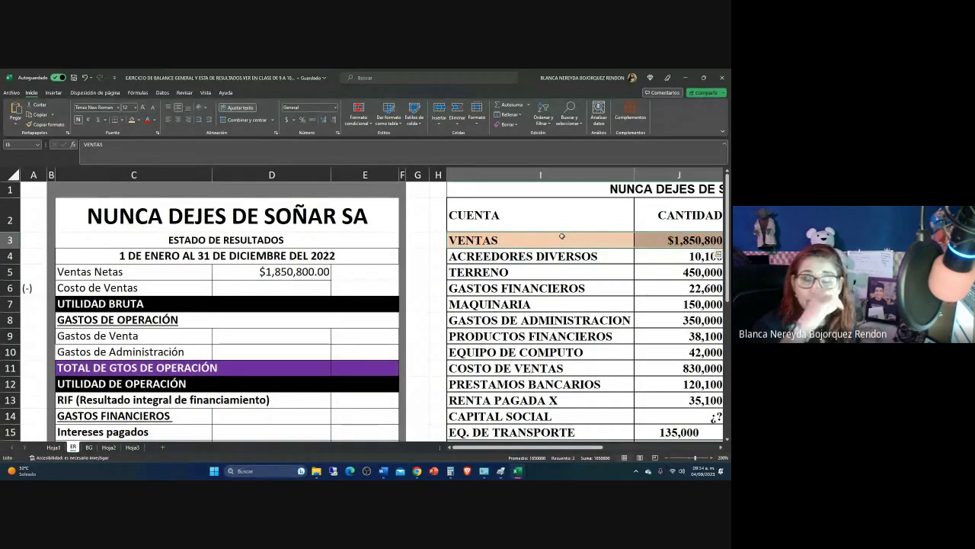
click(583, 268)
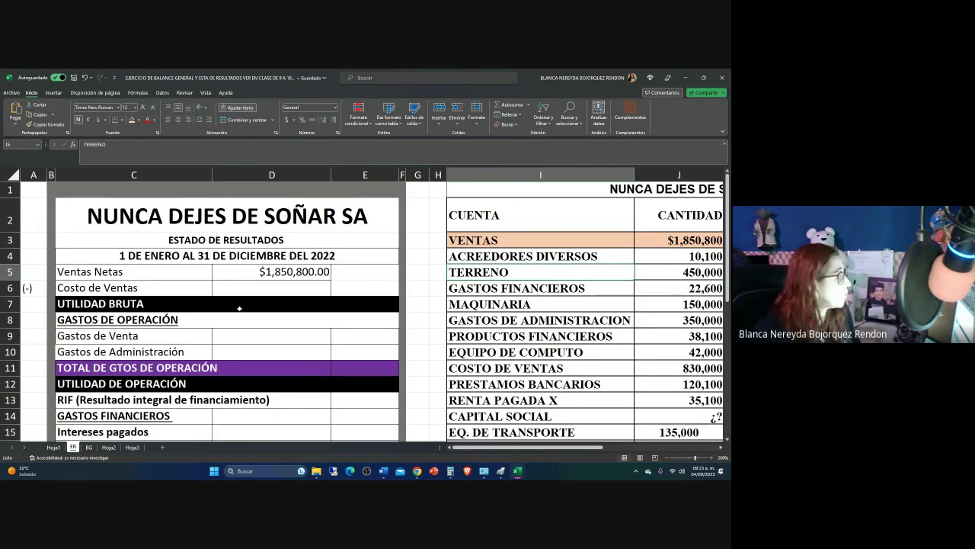
Fill in Costo de Ventas in D6 with a reference to J11 and shade the COSTO DE VENTAS account and amount light orange
click(240, 293)
text(=)
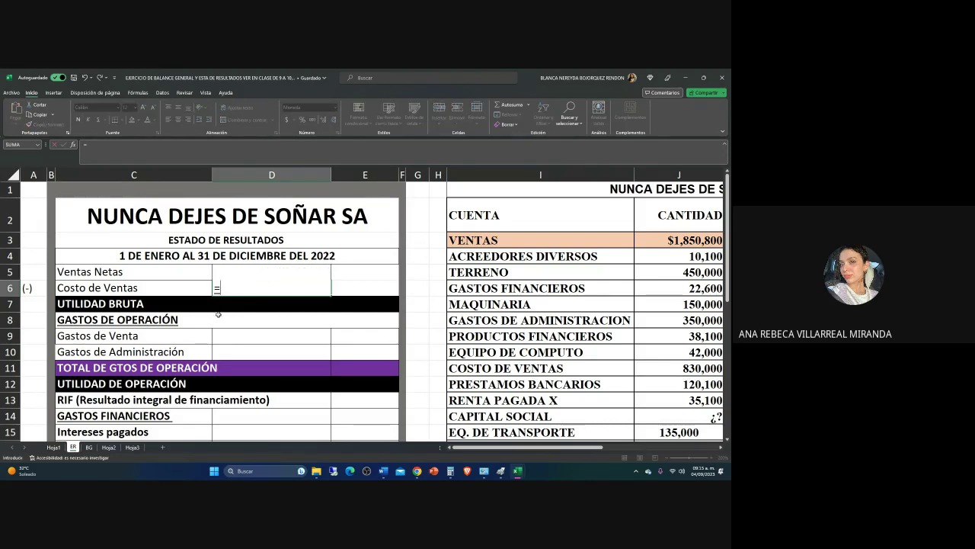
click(671, 368)
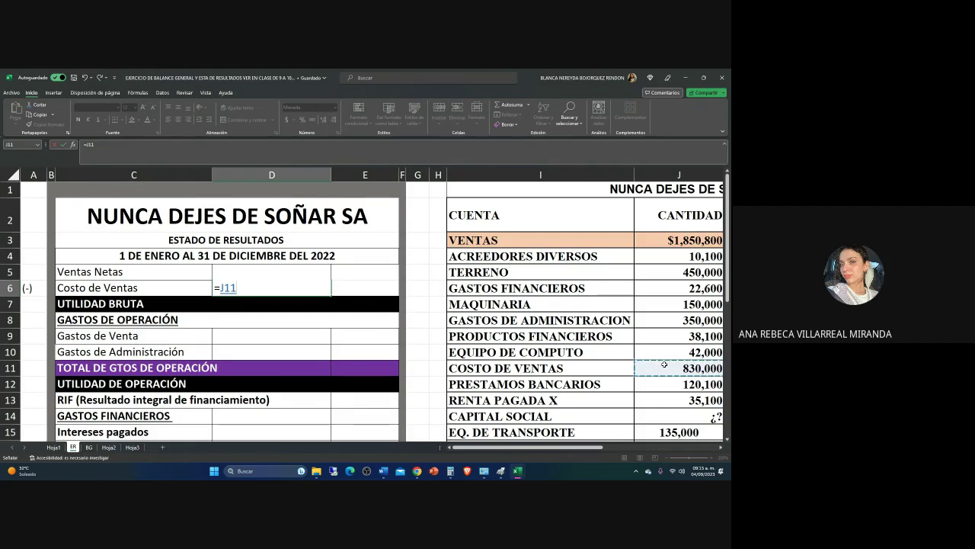
key(Return)
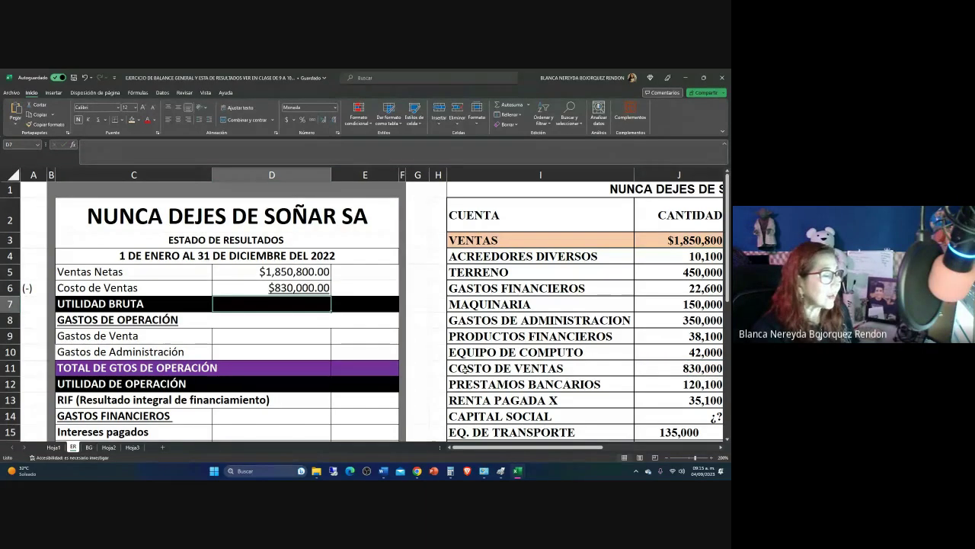
drag(466, 368, 681, 373)
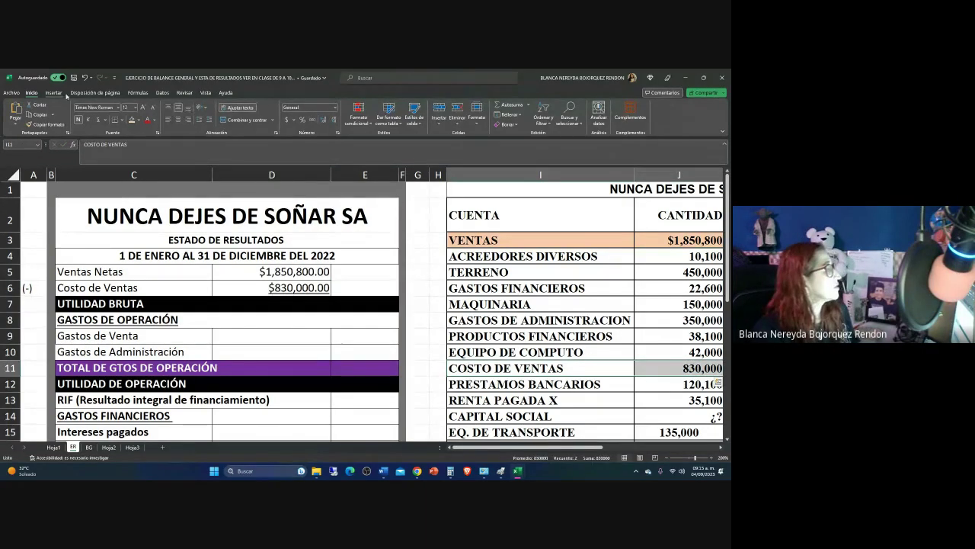
click(136, 120)
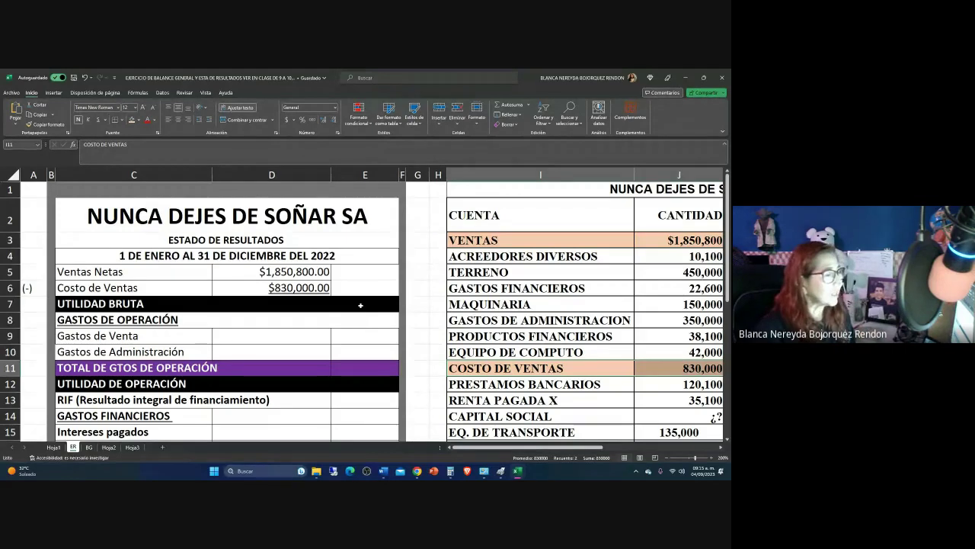
Calculate UTILIDAD BRUTA in E7 as Ventas Netas minus Costo de Ventas with the formula =D5-D6
click(364, 303)
text(=)
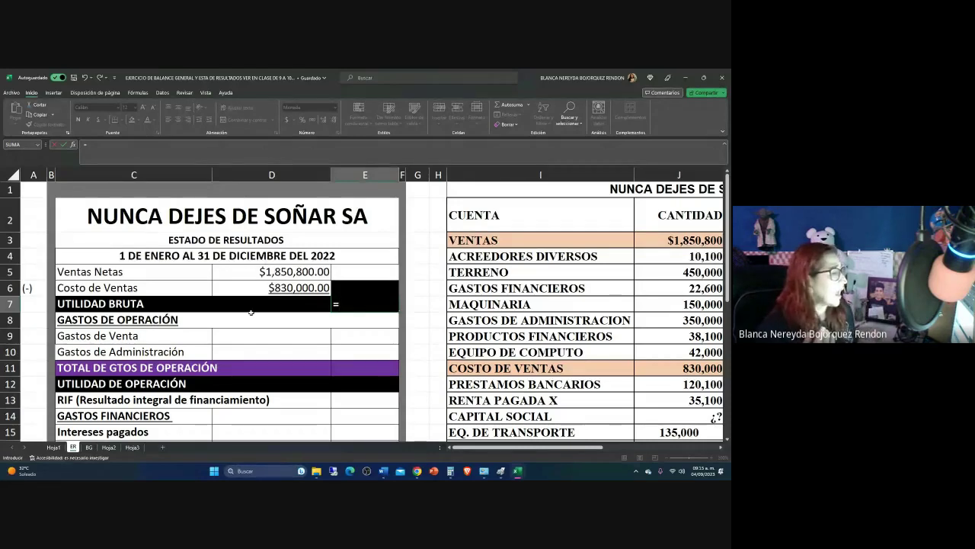
click(264, 275)
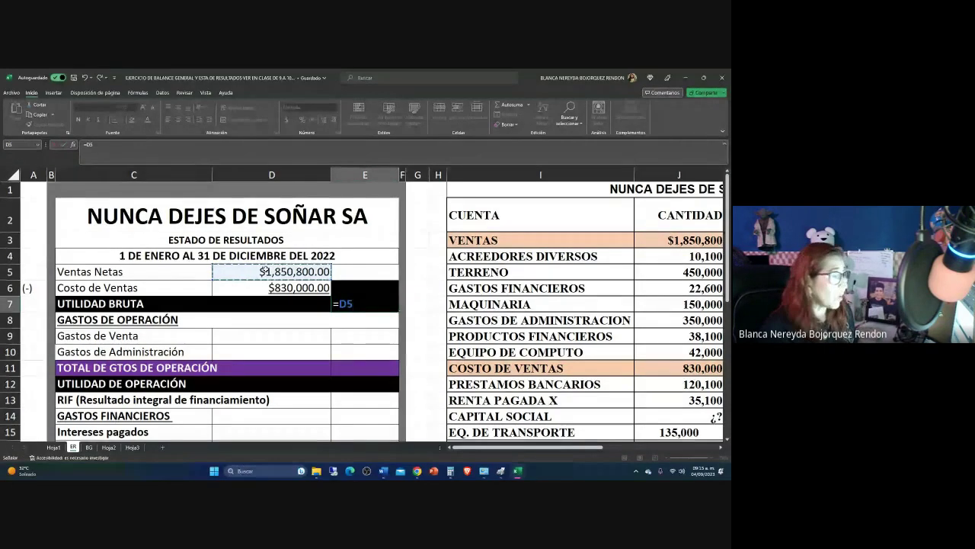
text(-)
click(264, 287)
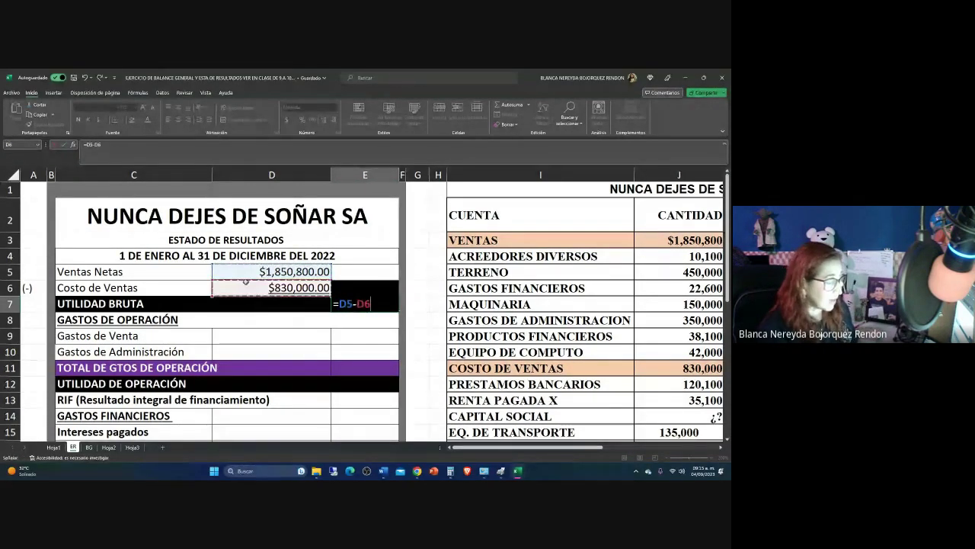
key(Return)
click(349, 304)
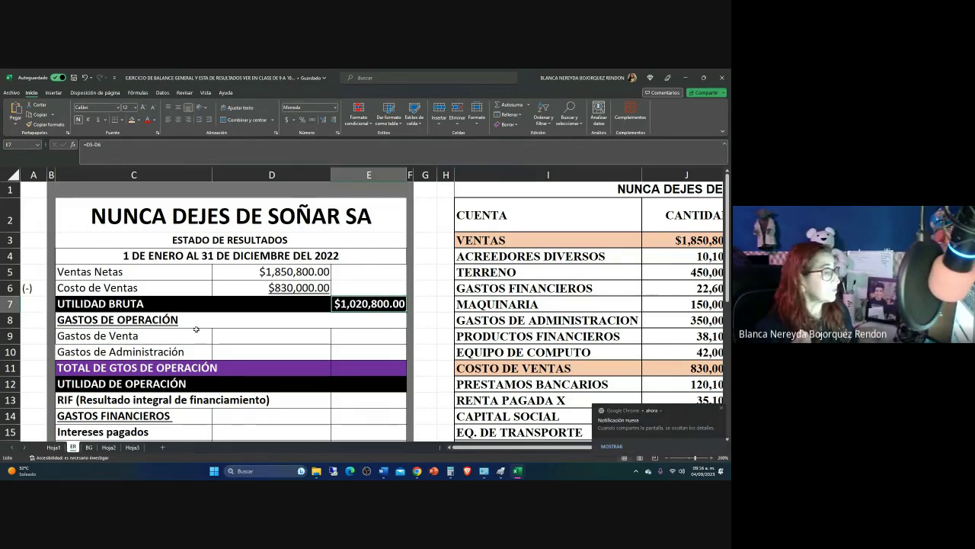
Fill in Gastos de Venta in D9 with a reference to J16 and shade the GASTOS DE VENTA account and amount light orange
scroll(197, 324, down, 1)
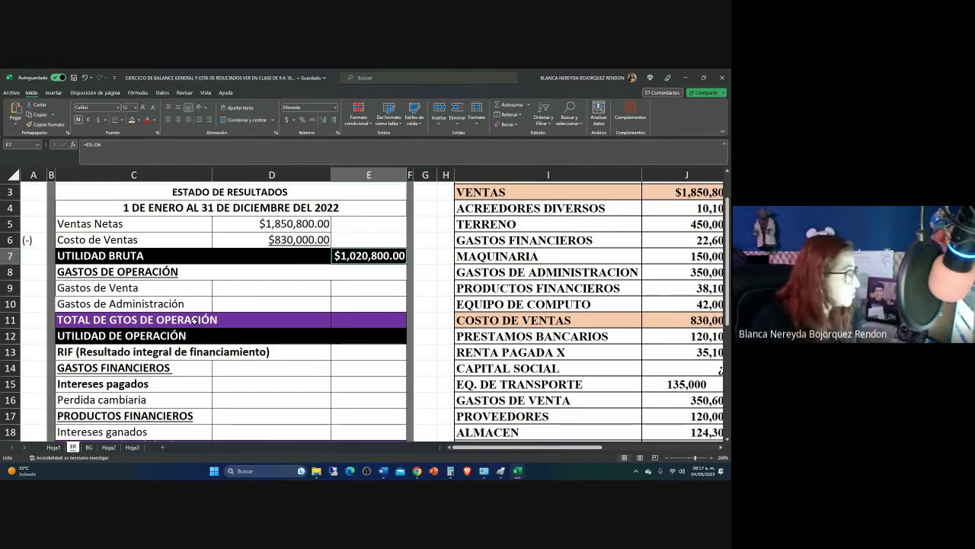
click(240, 287)
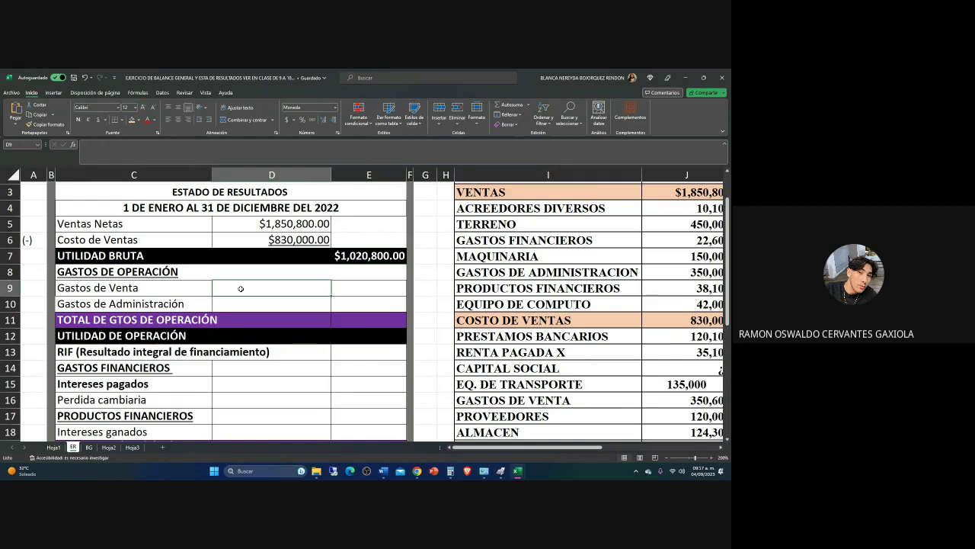
text(=)
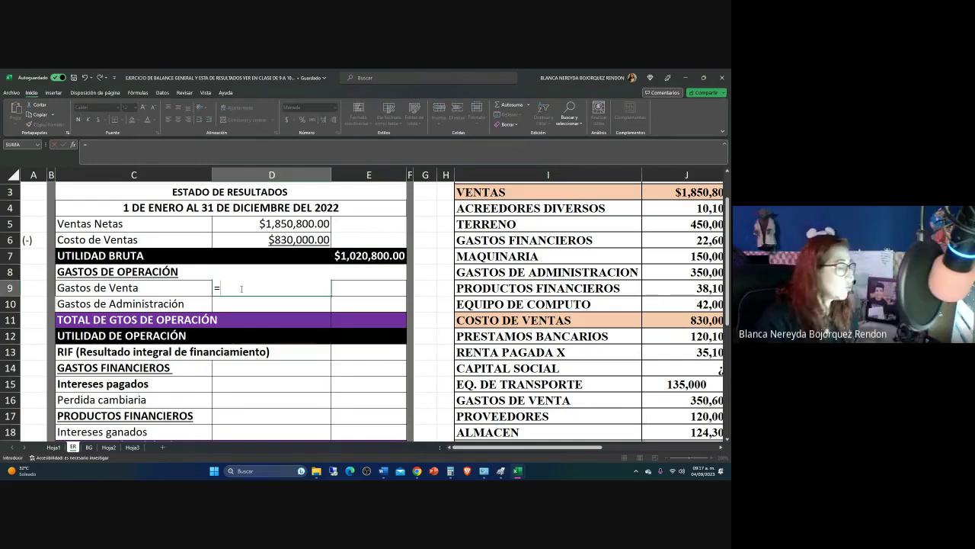
click(667, 399)
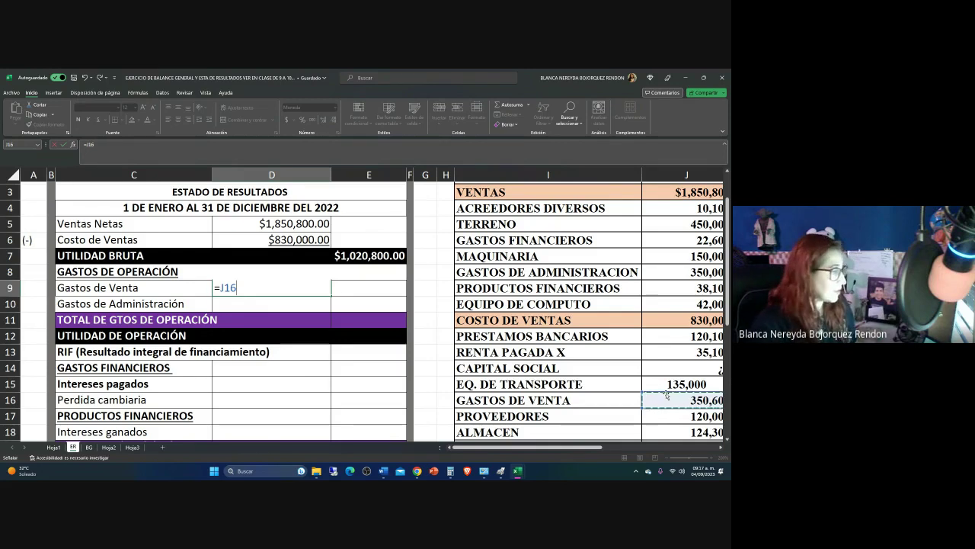
key(Return)
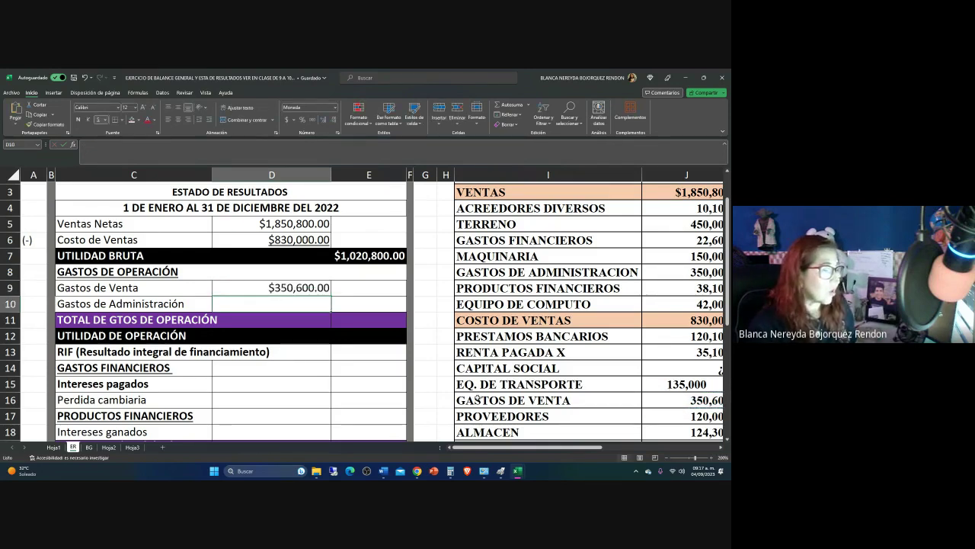
drag(477, 397, 668, 404)
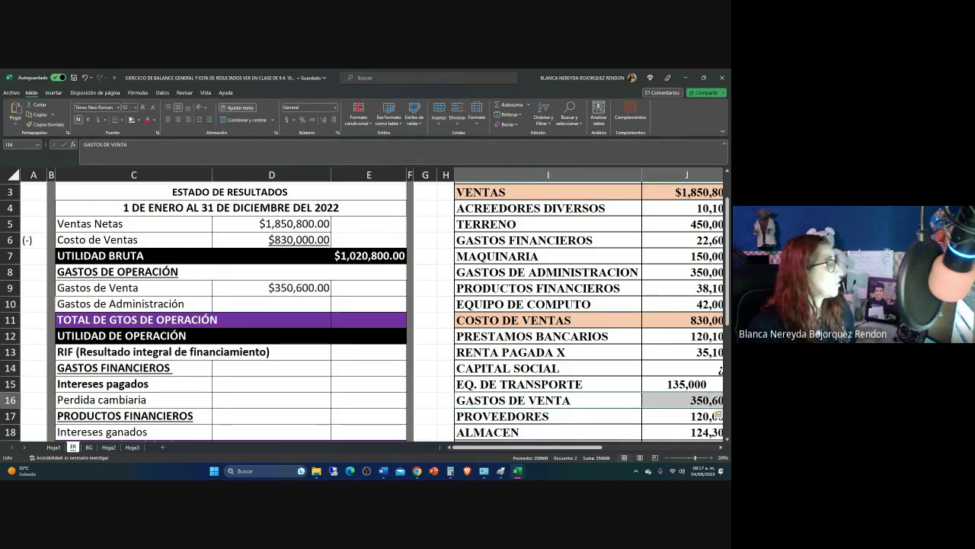
click(131, 119)
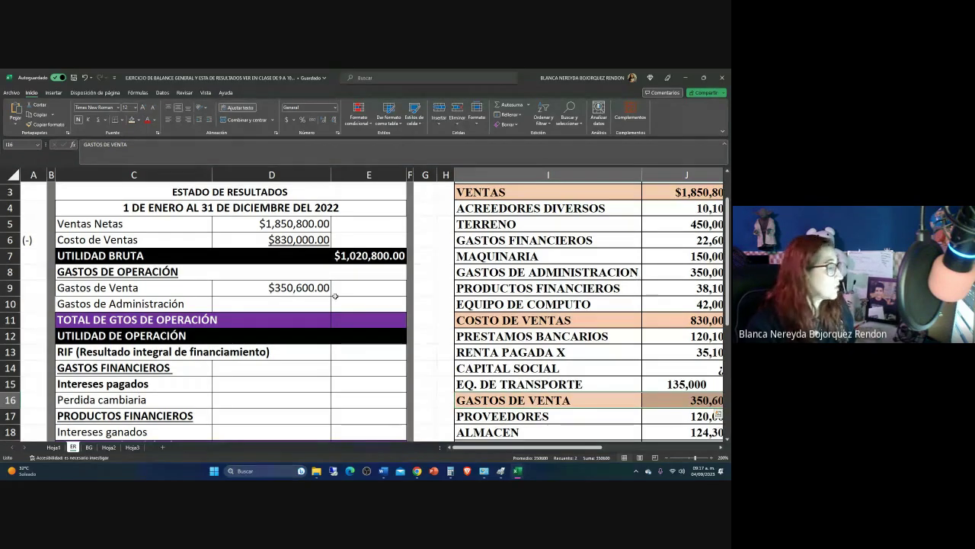
Fill in Gastos de Administración in D10 with a formula that references the GASTOS DE ADMINISTRACION amount in J8
click(300, 303)
text(=)
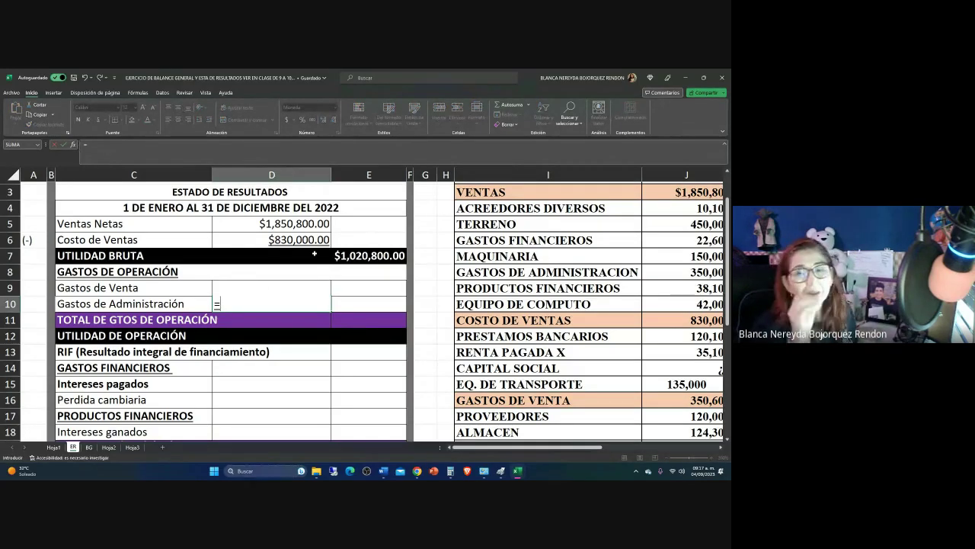
click(694, 275)
key(Return)
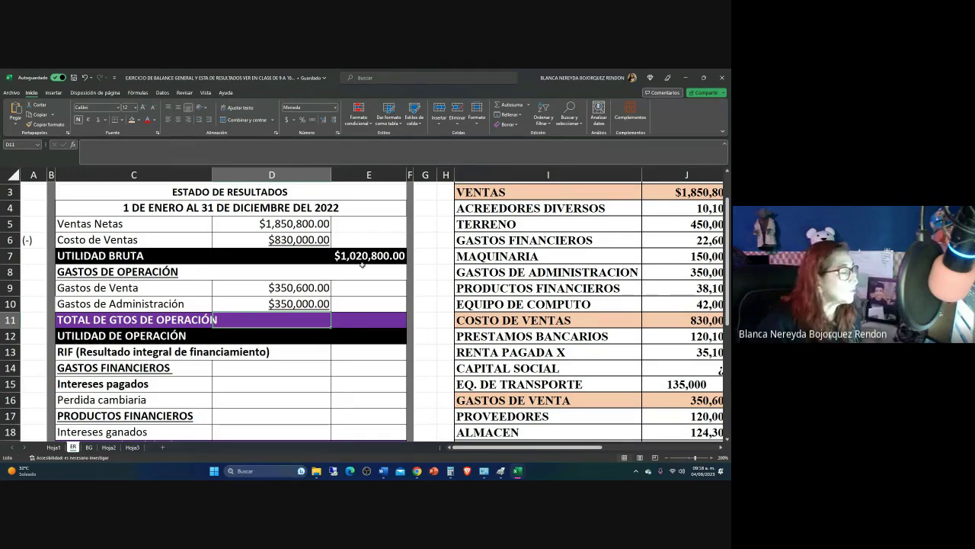
Calculate TOTAL DE GTOS DE OPERACIÓN in E11 by adding both operating expenses with the formula =D9+D10
click(350, 320)
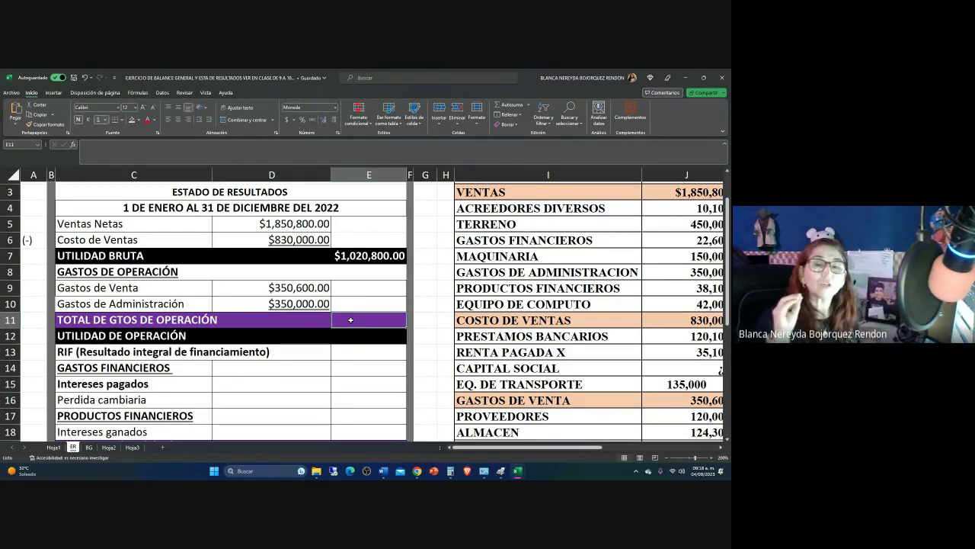
text(=)
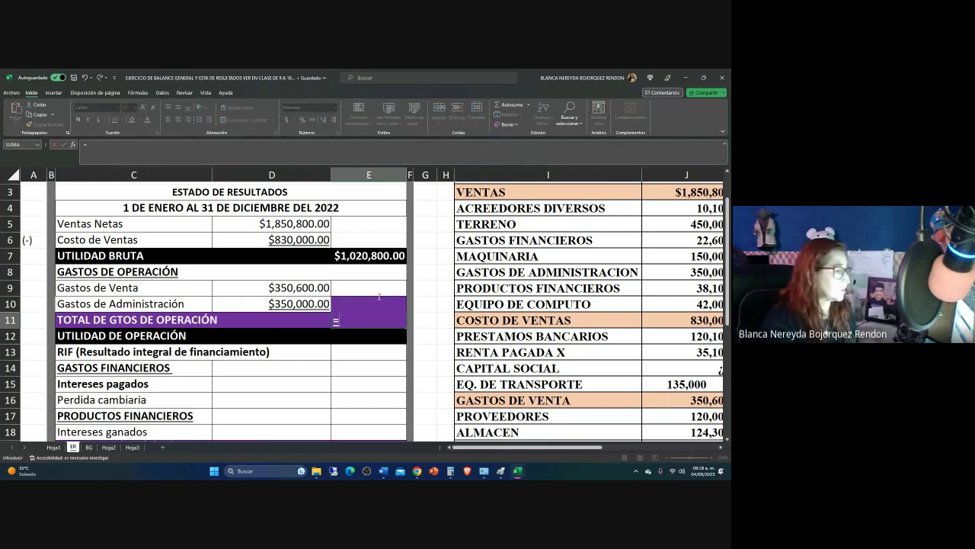
click(278, 288)
text(+)
click(263, 302)
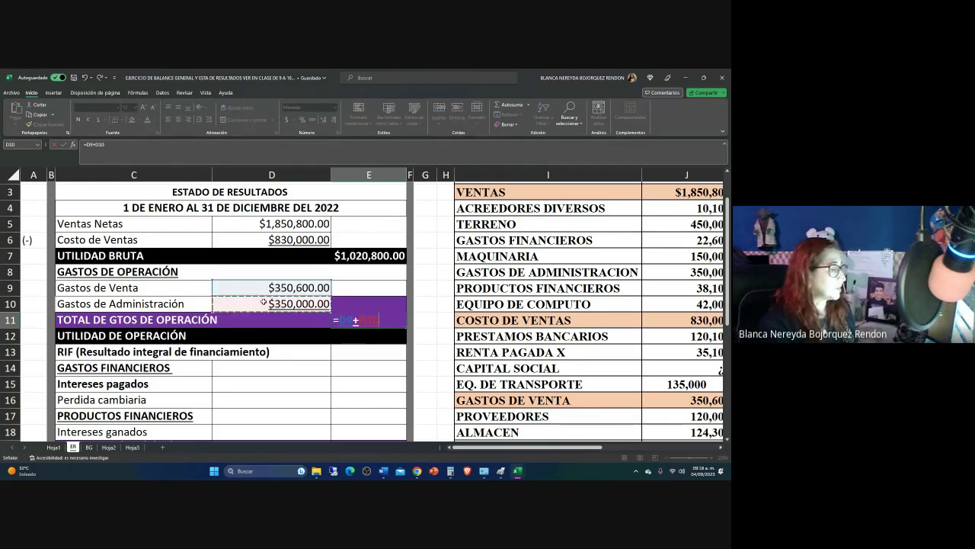
key(Return)
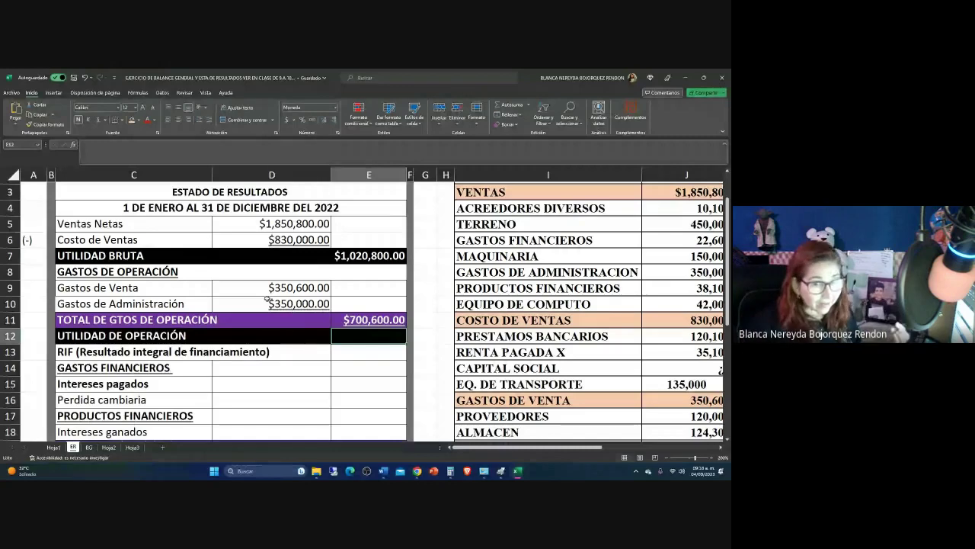
Make the UTILIDAD DE OPERACIÓN row 12 about twice as tall
text(=)
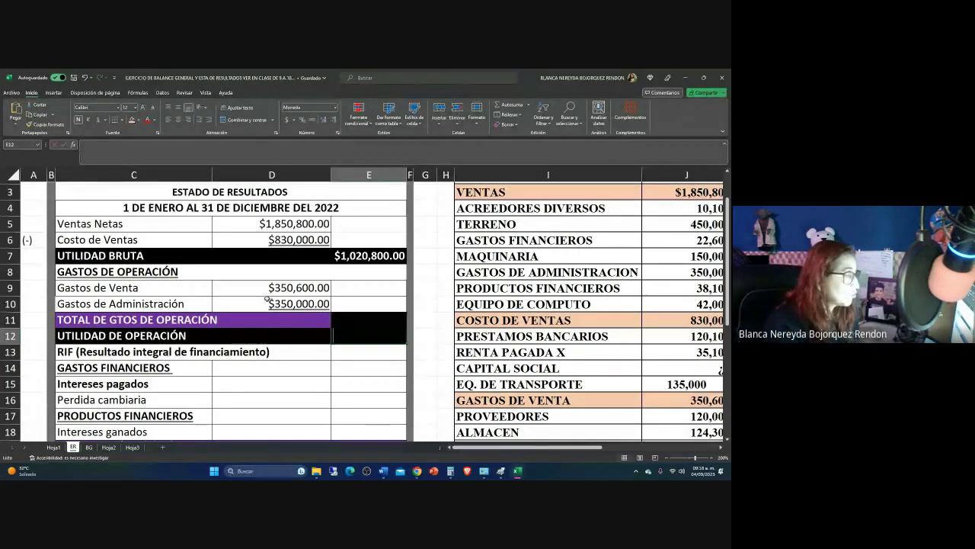
click(383, 426)
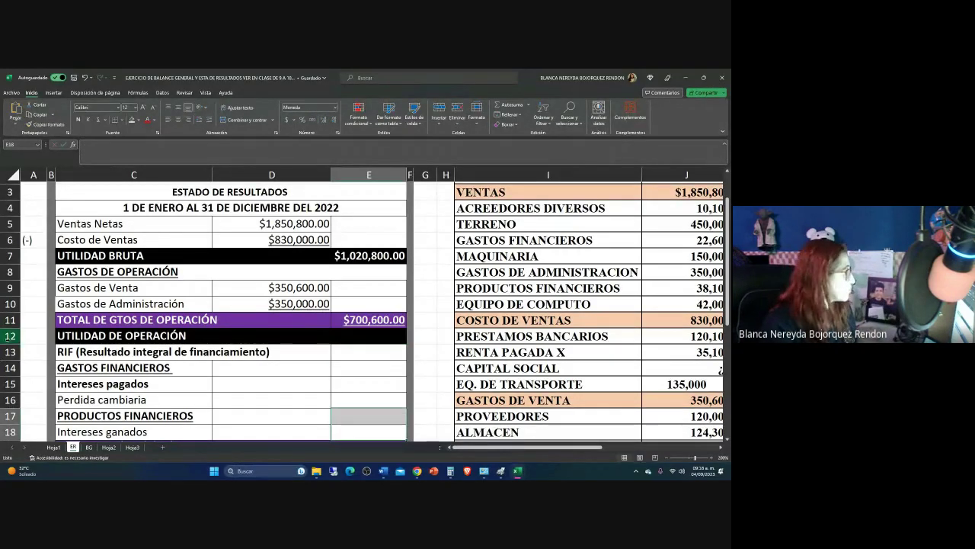
drag(10, 344, 9, 362)
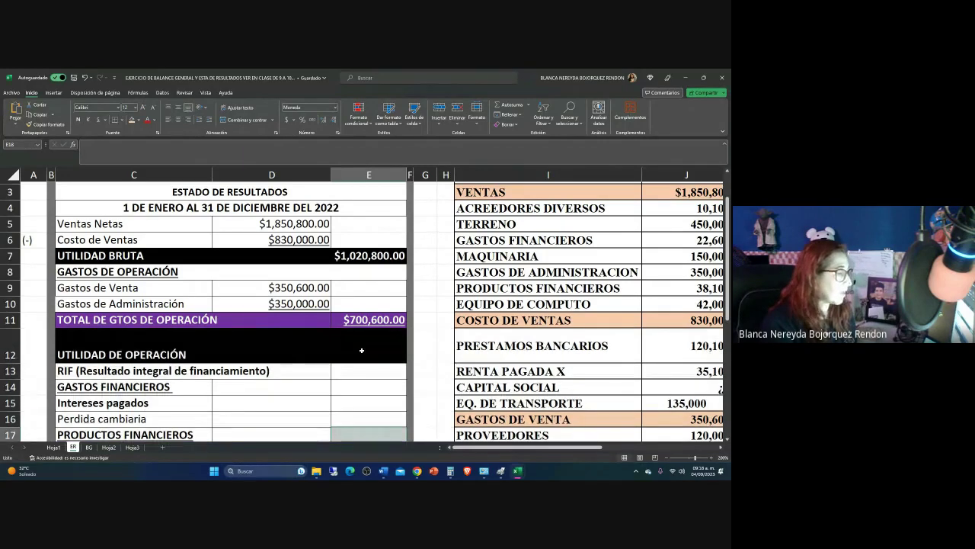
Calculate UTILIDAD DE OPERACIÓN in E12 by subtracting total operating expenses from gross profit with the formula =E7-E11
click(381, 344)
text(=)
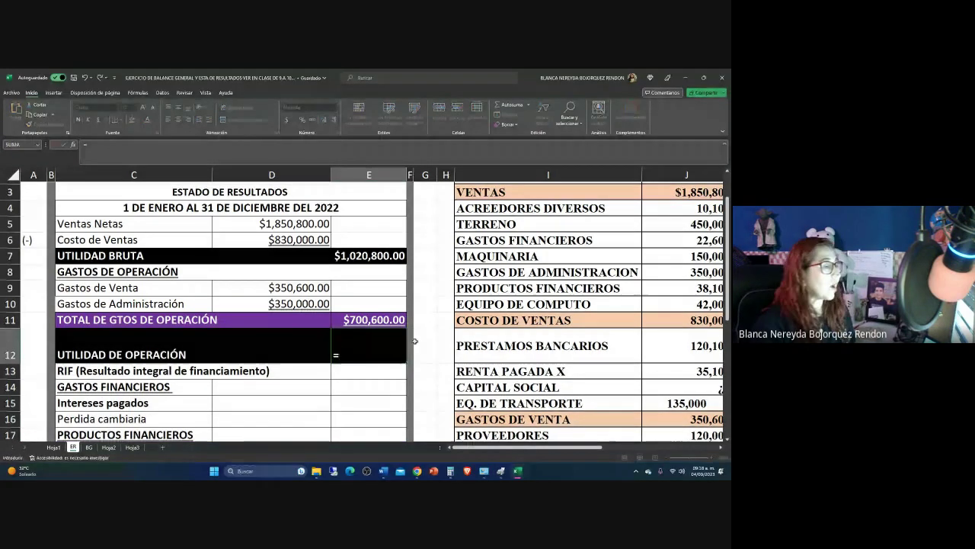
click(359, 254)
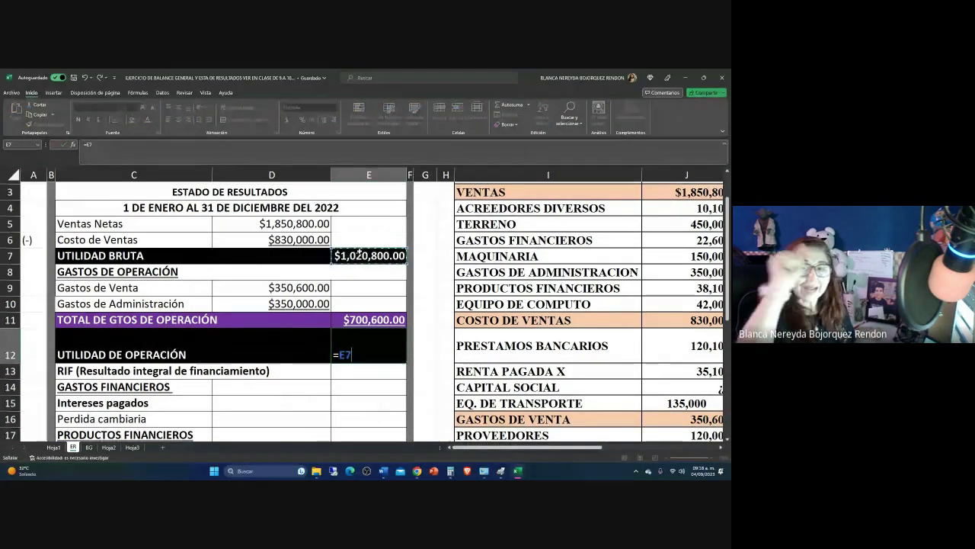
text(-)
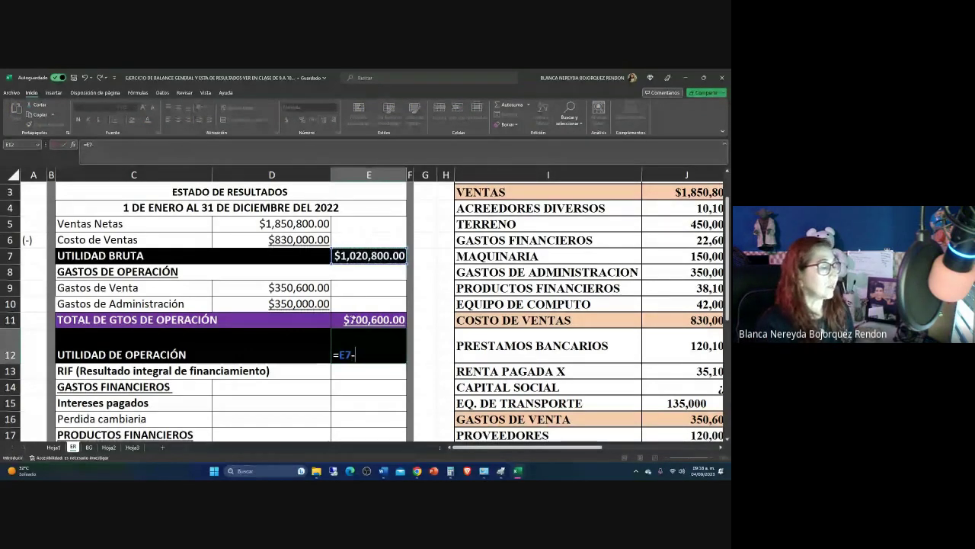
click(357, 316)
key(Return)
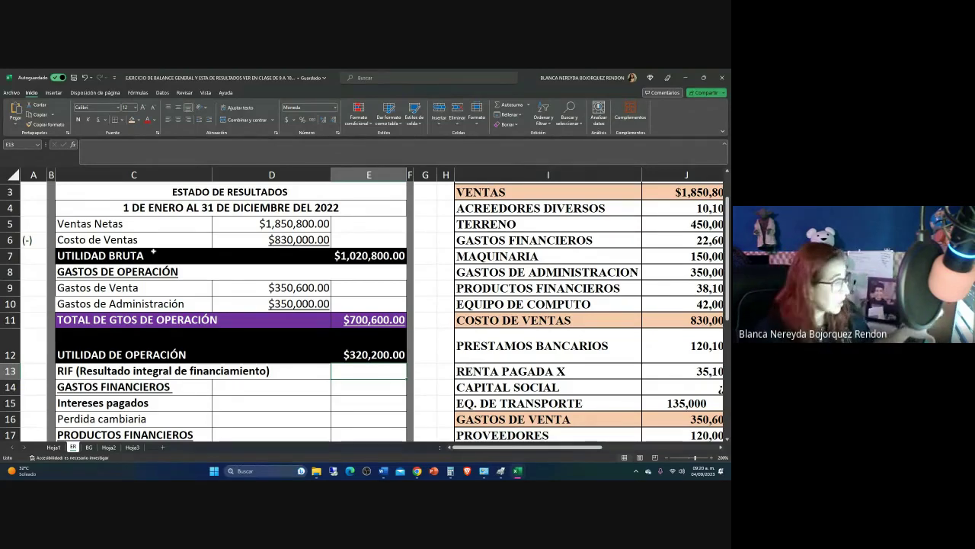
Examine the RIF section of the income statement and look for the matching financial accounts in the account list
scroll(204, 305, down, 1)
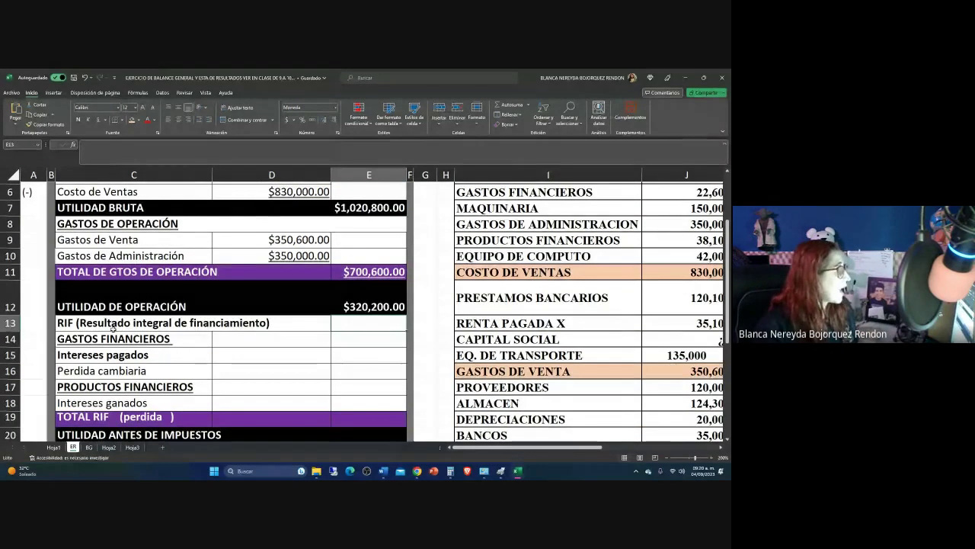
scroll(86, 285, down, 2)
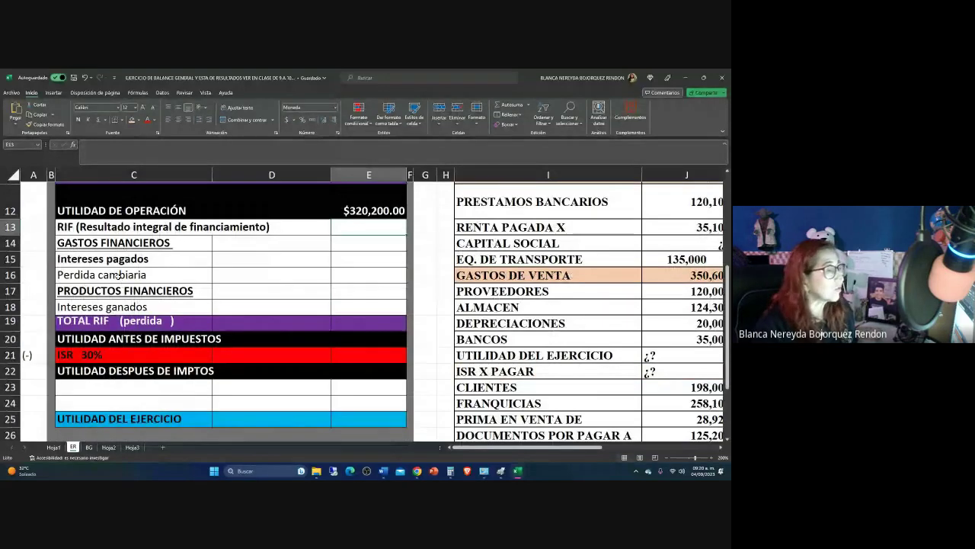
scroll(175, 252, up, 1)
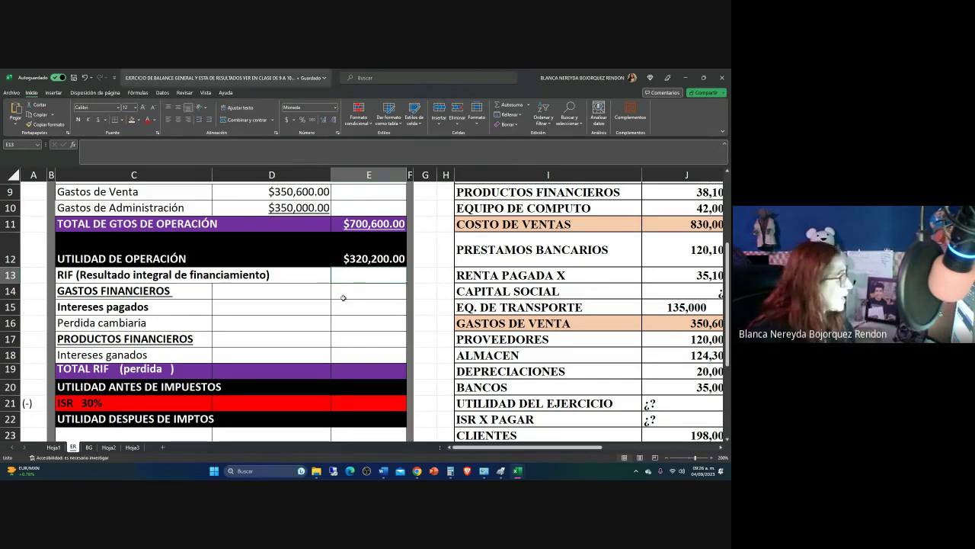
click(102, 293)
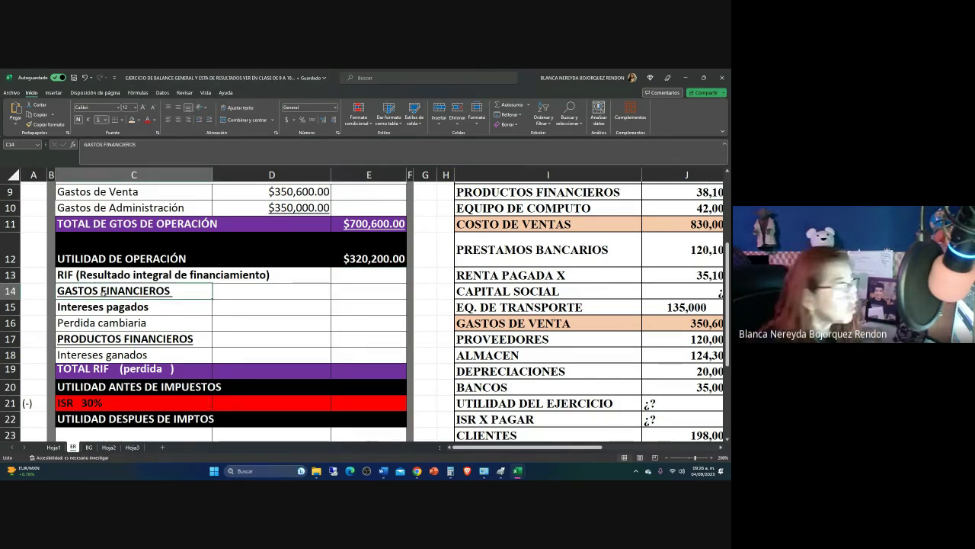
click(120, 309)
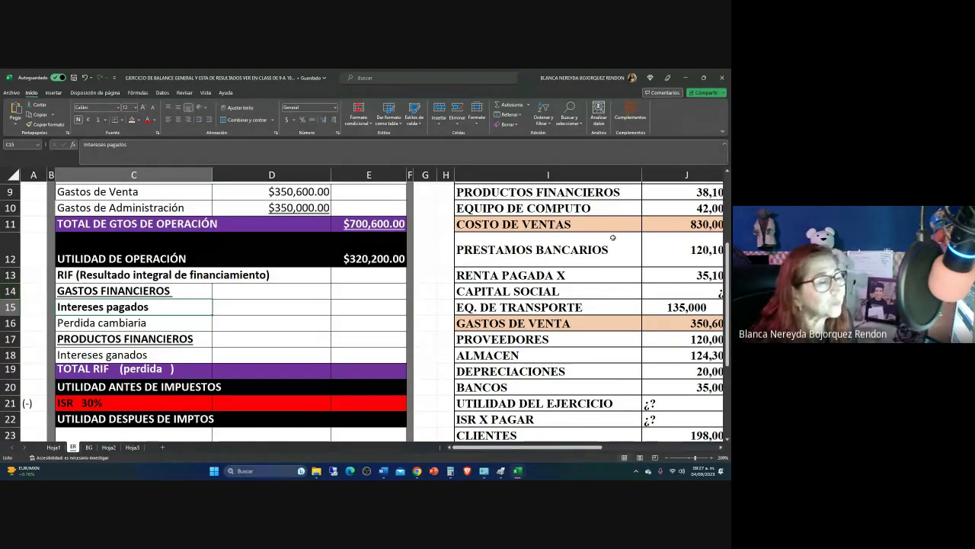
scroll(580, 271, up, 2)
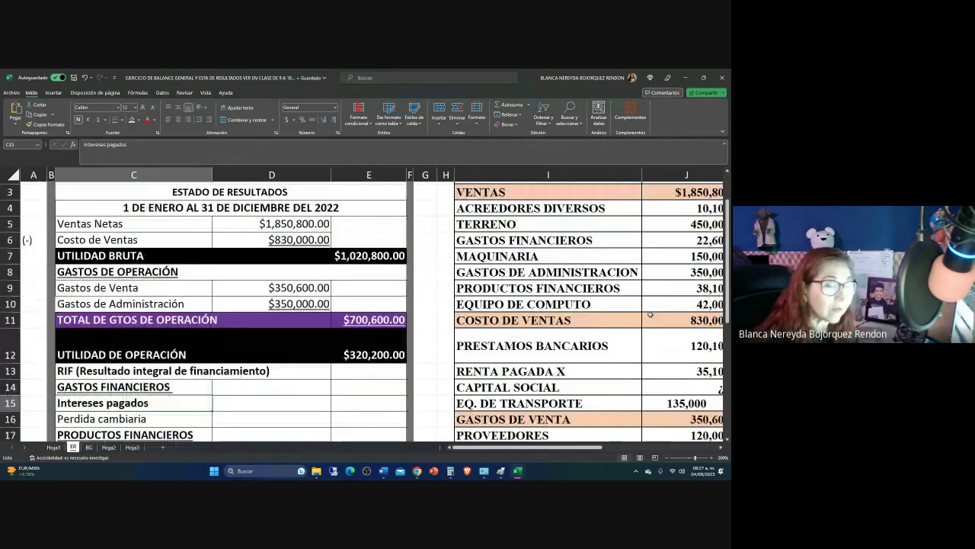
scroll(620, 302, up, 1)
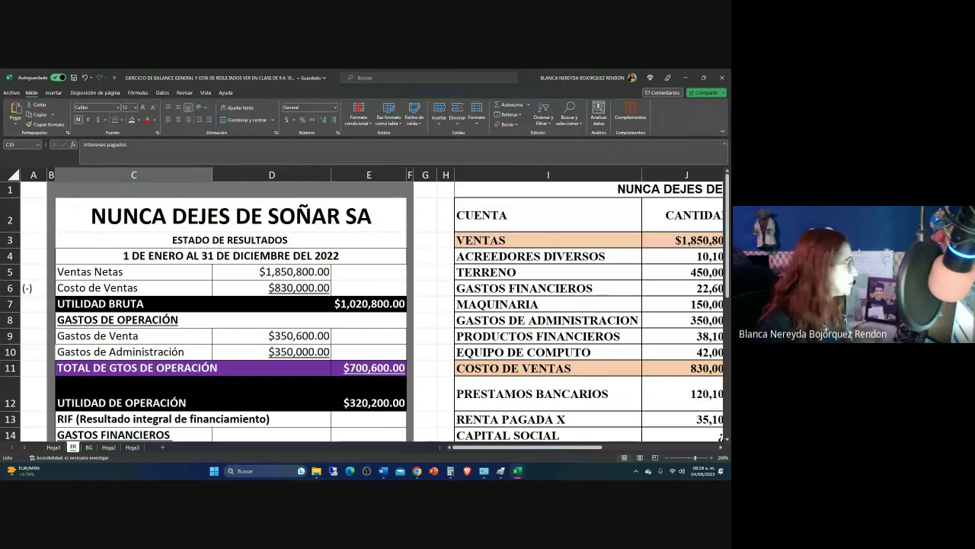
scroll(210, 392, down, 1)
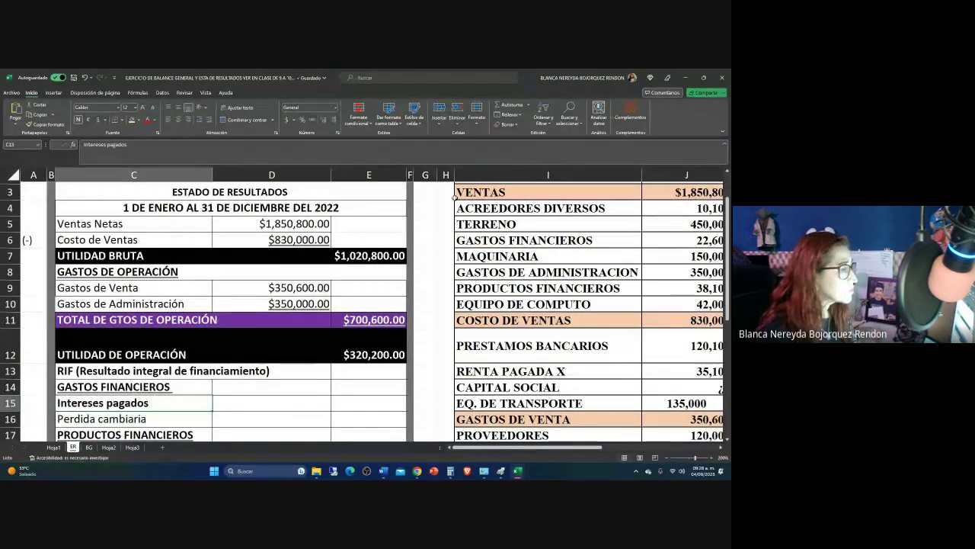
Narrow the empty columns G and H, and fill in GASTOS FINANCIEROS in D14 with a reference to J6
drag(455, 175, 413, 174)
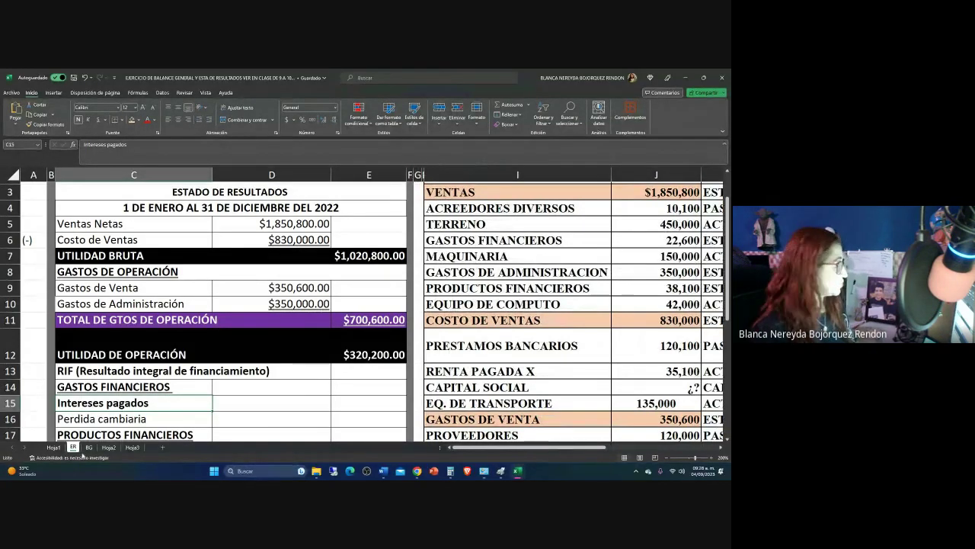
click(236, 386)
text(=)
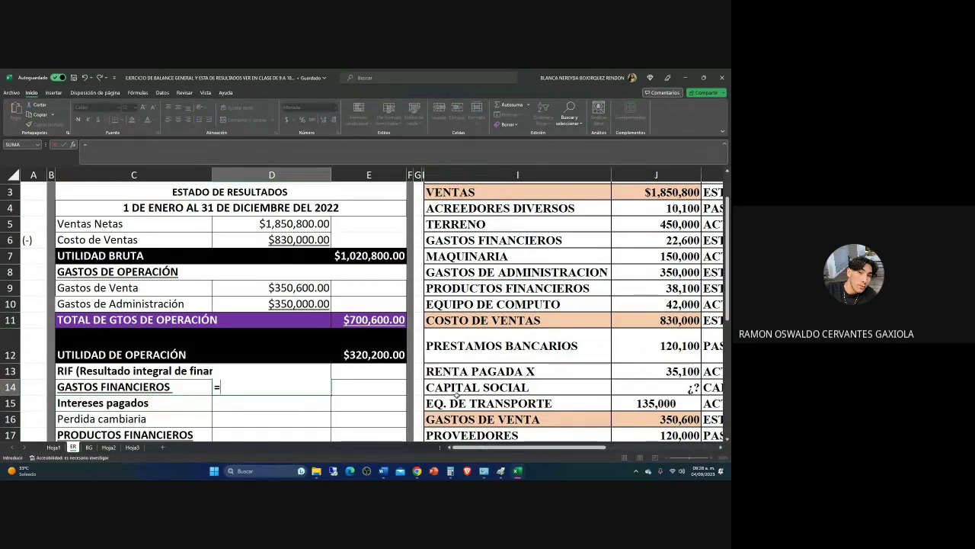
click(652, 238)
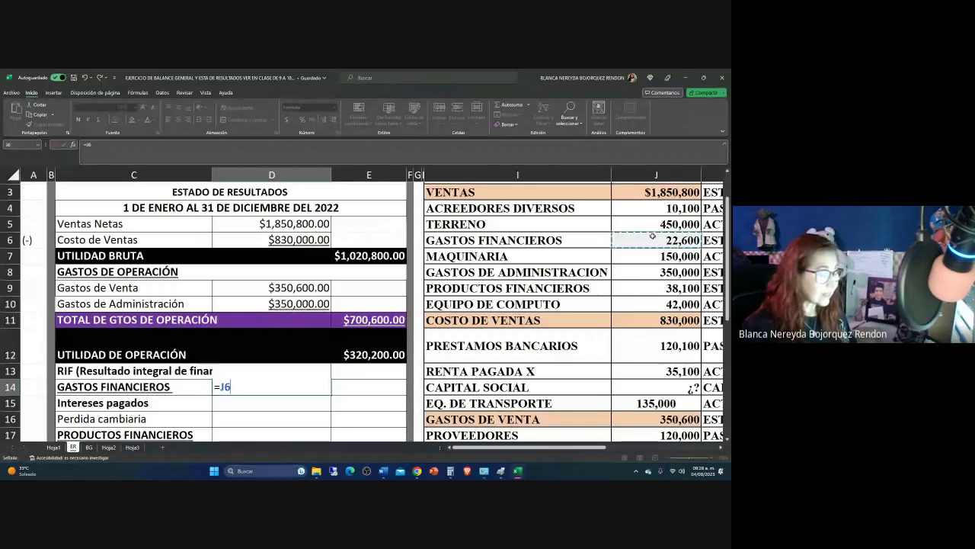
key(Return)
Shade the GASTOS FINANCIEROS account and its amount in the account list light orange
click(455, 236)
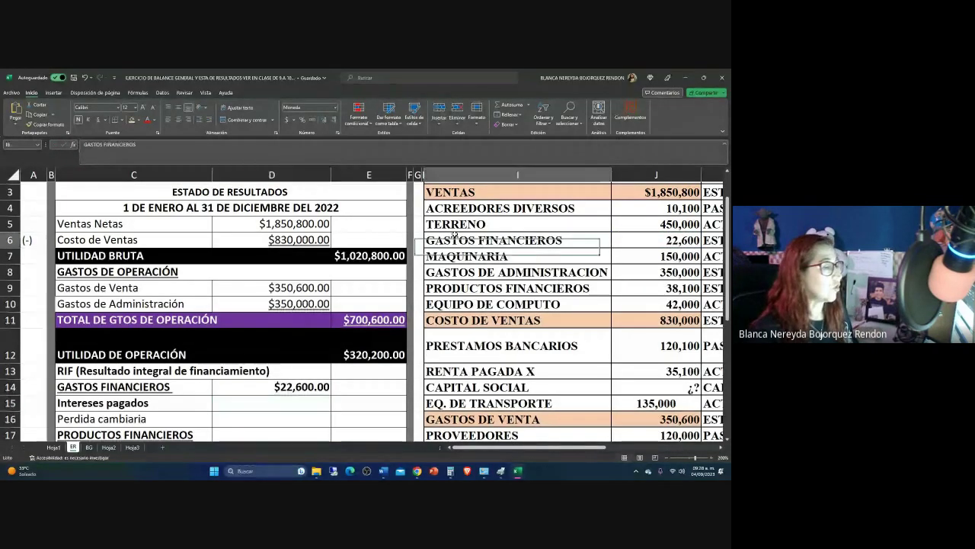
drag(500, 239, 655, 240)
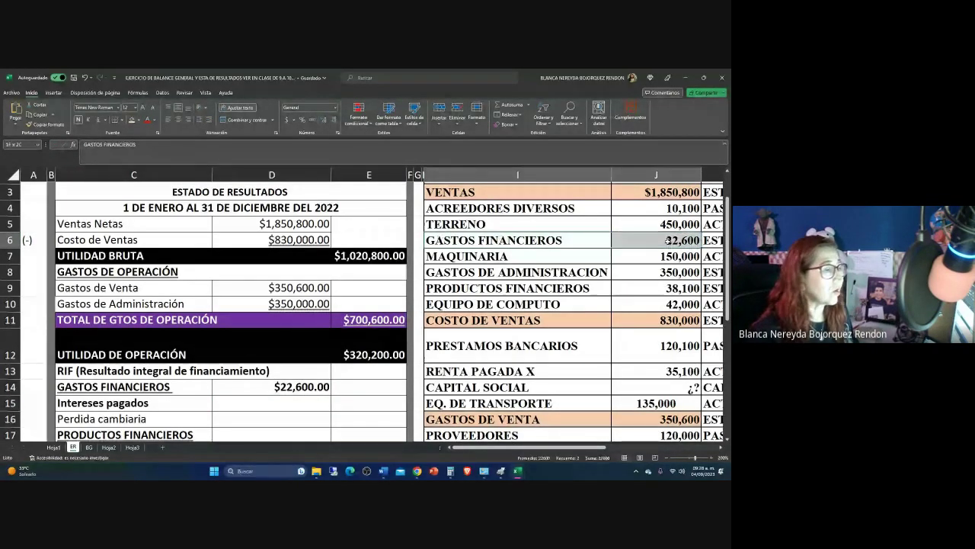
click(131, 120)
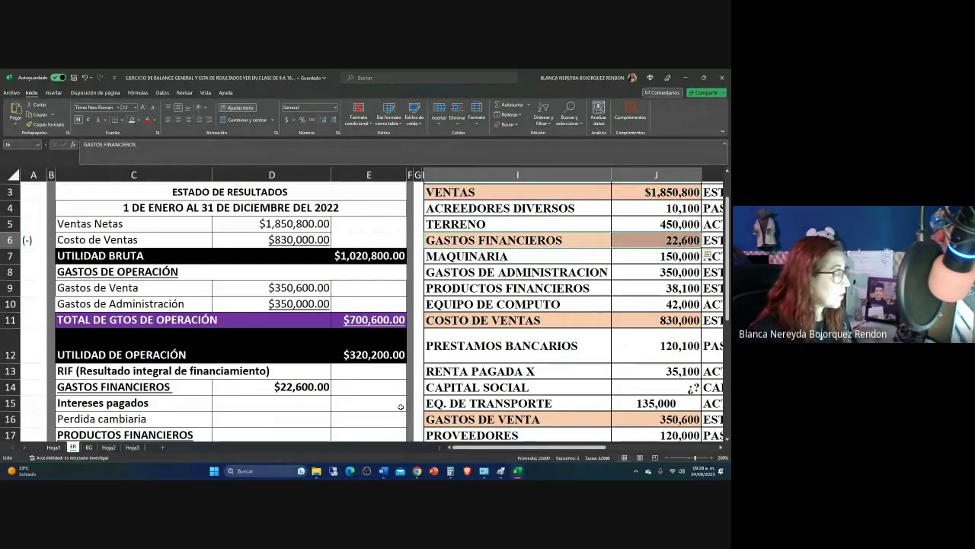
Fill in PRODUCTOS FINANCIEROS in D17 with a reference to the account list amount in J9
scroll(167, 419, down, 1)
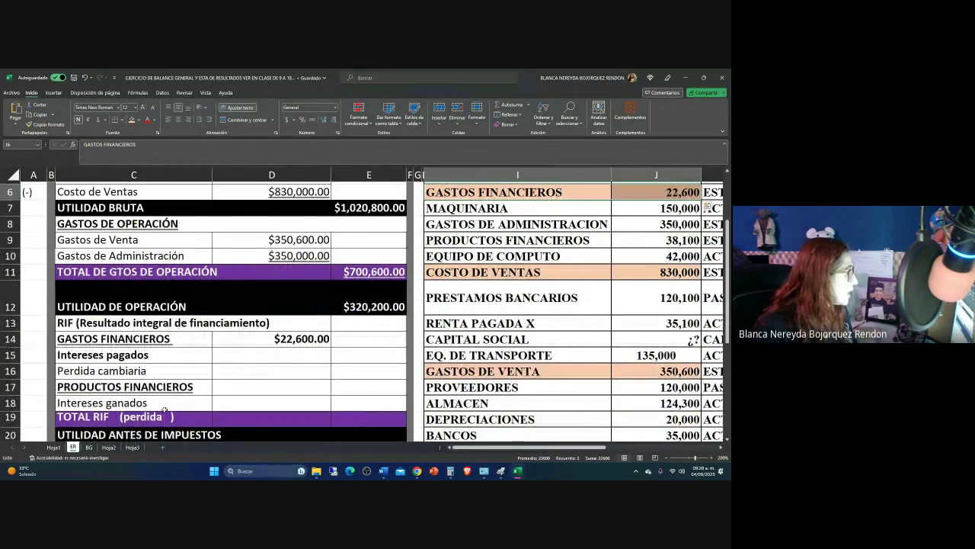
click(263, 389)
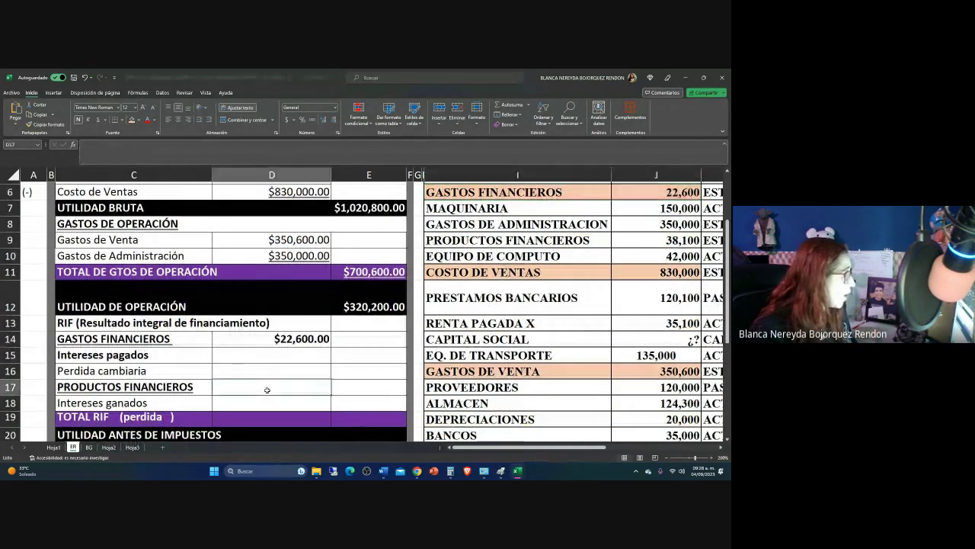
text(=)
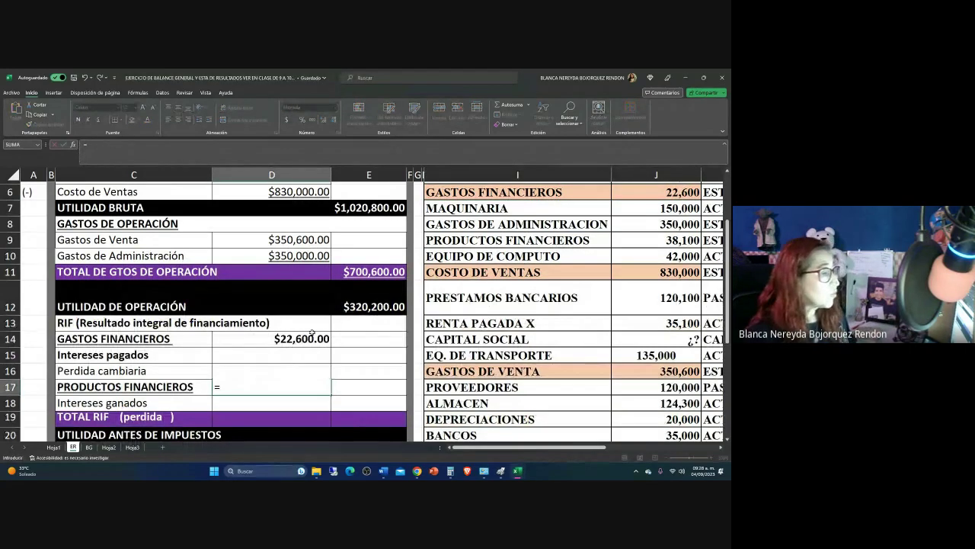
click(659, 239)
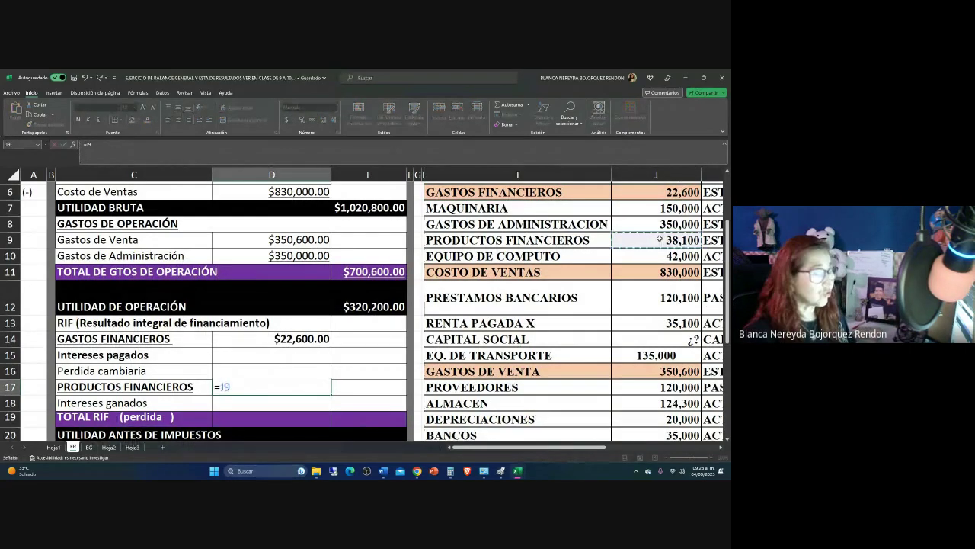
key(Return)
Shade the PRODUCTOS FINANCIEROS account and its amount in the account list light orange
click(614, 241)
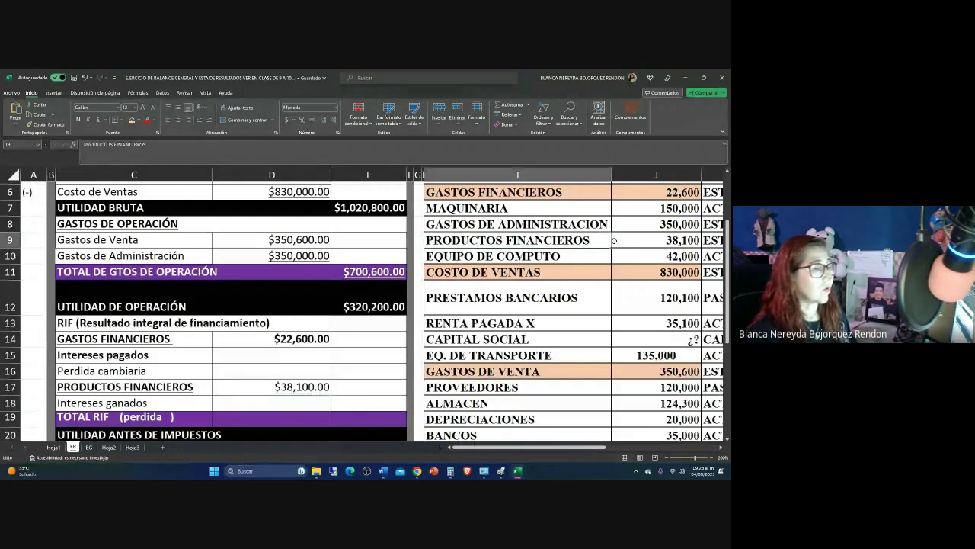
drag(614, 241, 656, 241)
click(132, 120)
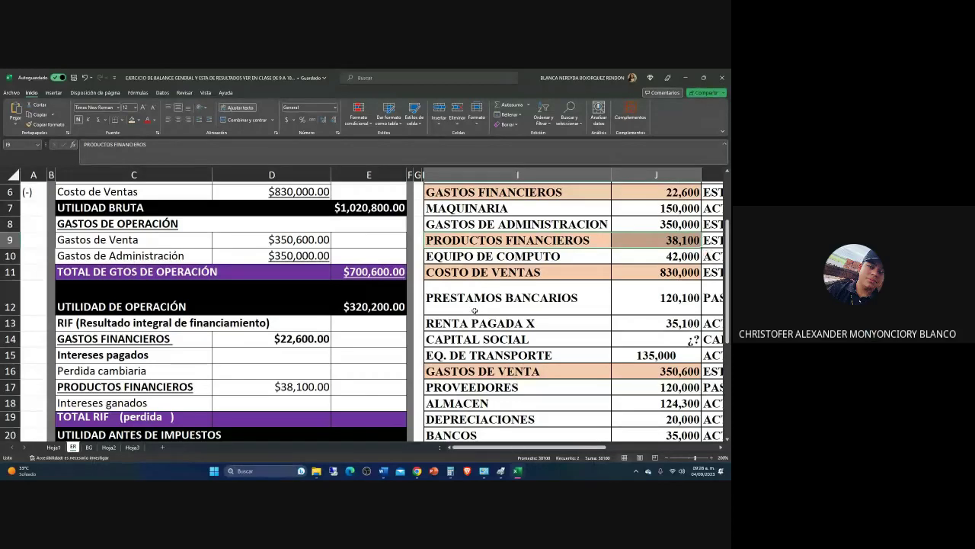
Underline the PRODUCTOS FINANCIEROS amount in D17 of the income statement
scroll(474, 308, down, 2)
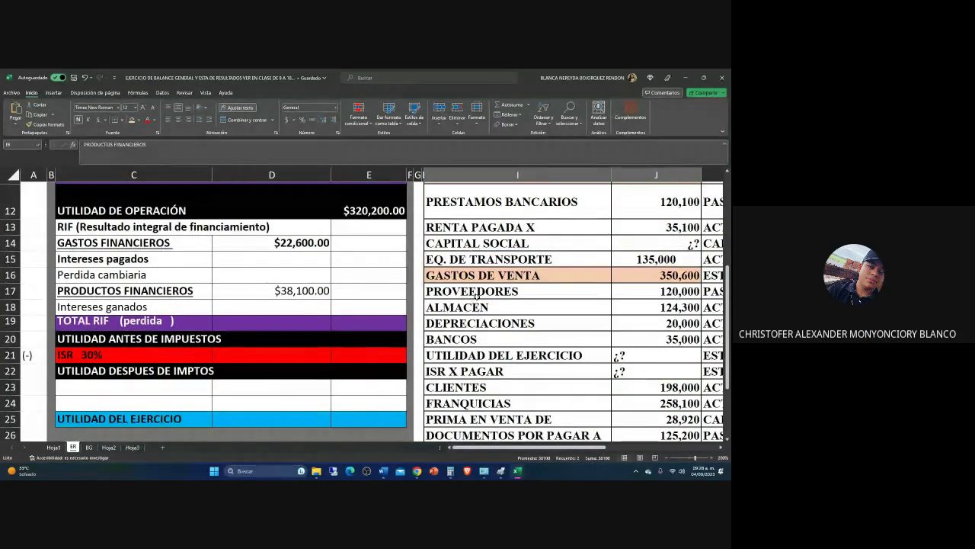
click(113, 259)
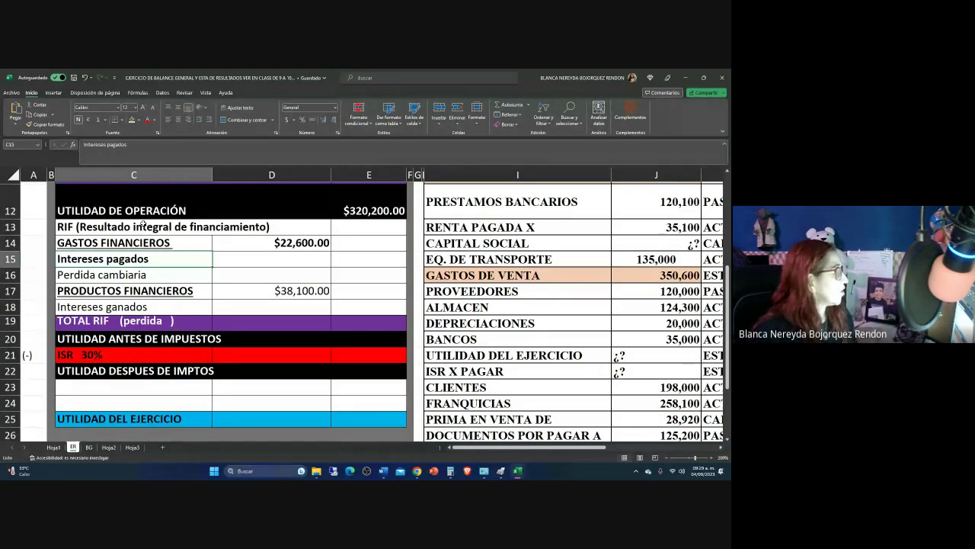
click(382, 327)
click(268, 294)
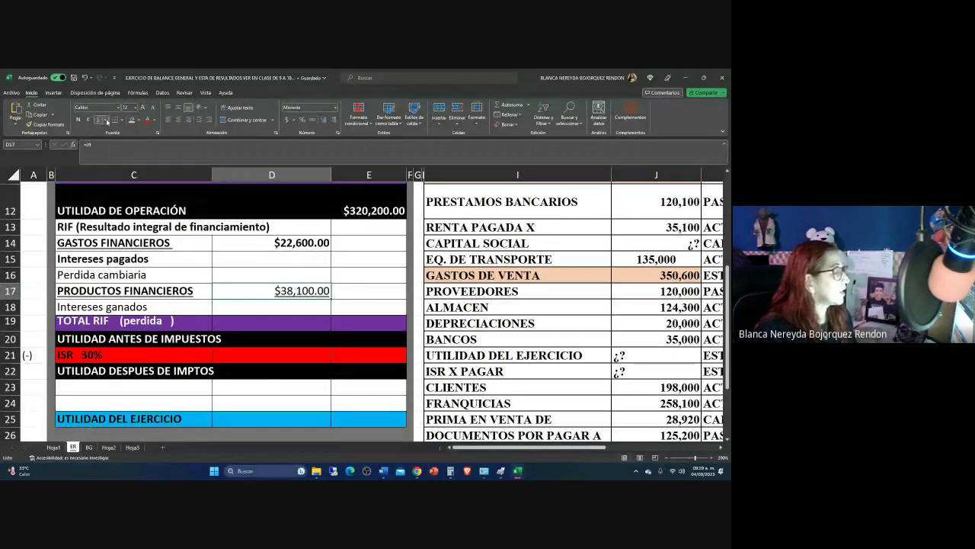
Calculate TOTAL RIF in E19 by subtracting financial products from financial expenses with the formula =D14-D17
click(355, 320)
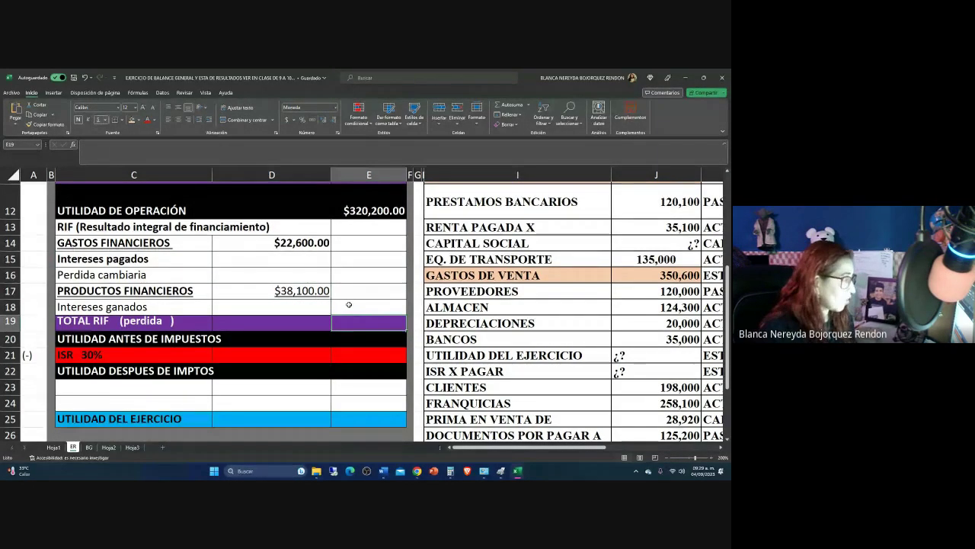
text(=)
click(249, 241)
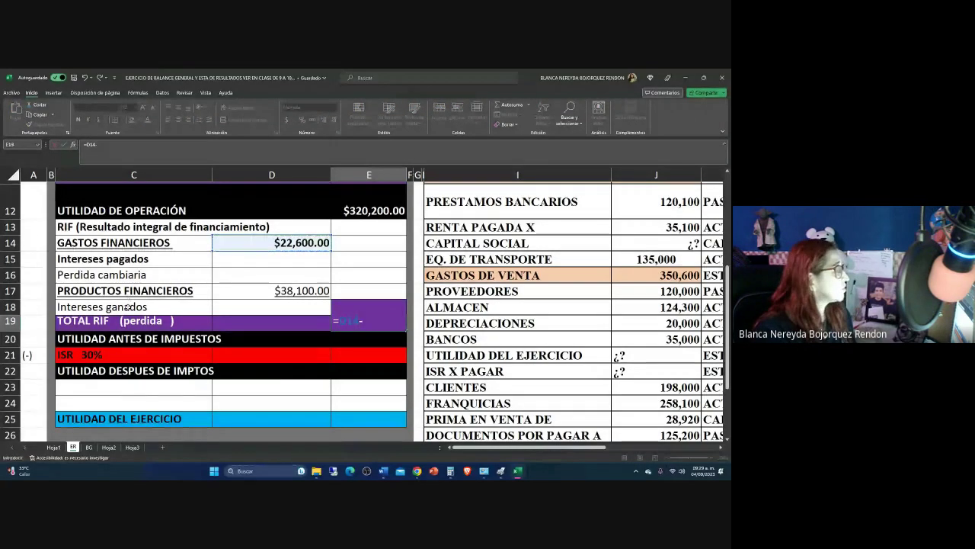
text(-)
click(255, 291)
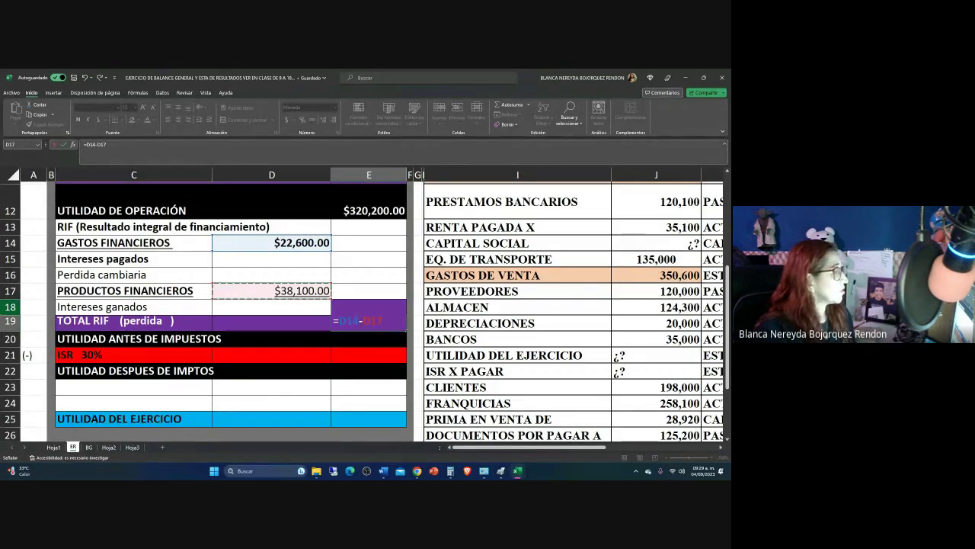
key(Return)
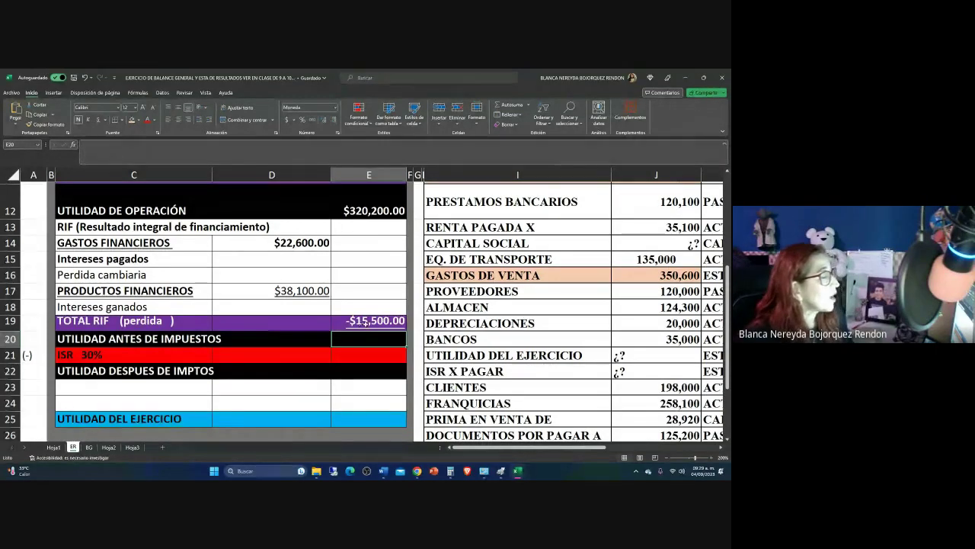
Change the TOTAL RIF label in C19 of the income statement to read GANANCIA in the parentheses instead of perdida
click(339, 321)
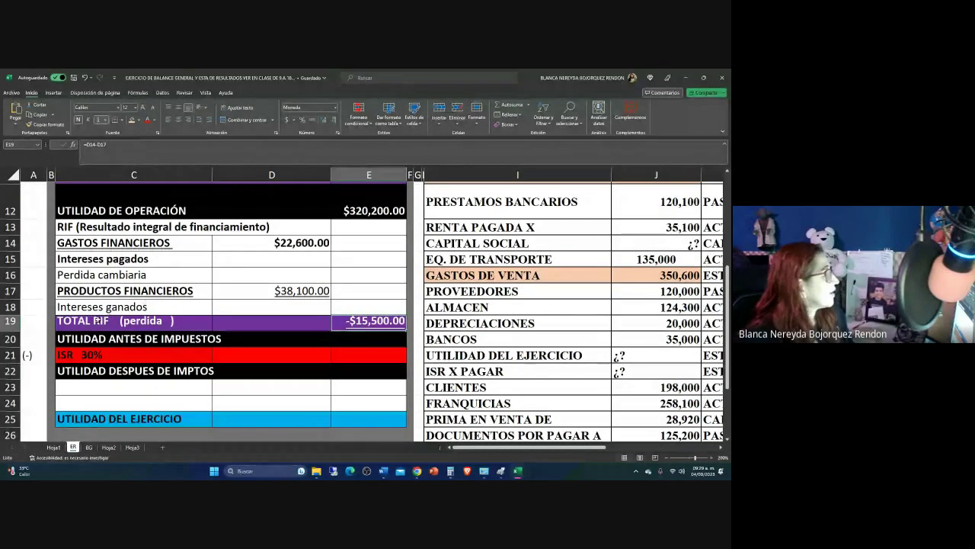
click(99, 320)
click(133, 147)
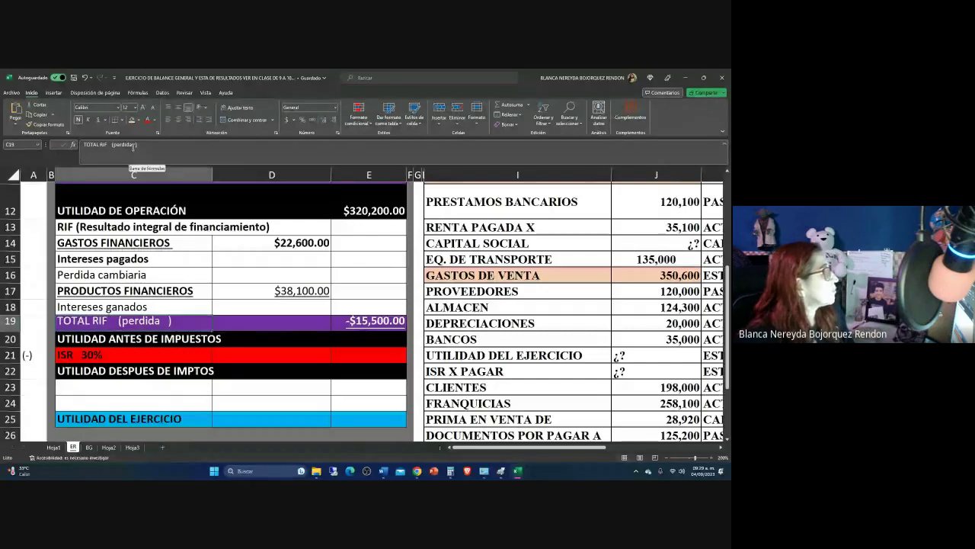
key(BackSpace)
key(BackSpace)
key(BackSpace)
key(BackSpace)
key(BackSpace)
key(BackSpace)
key(BackSpace)
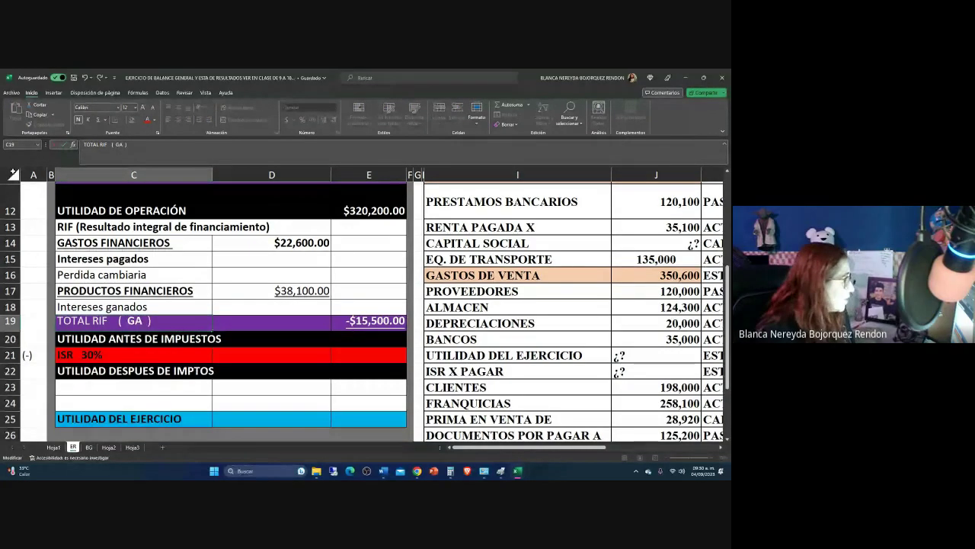
text(GANANCIA)
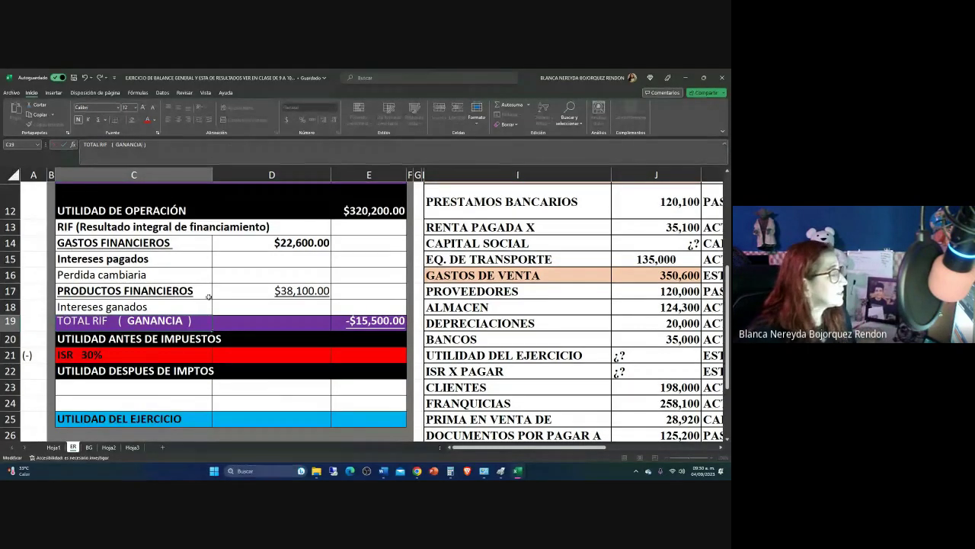
click(275, 291)
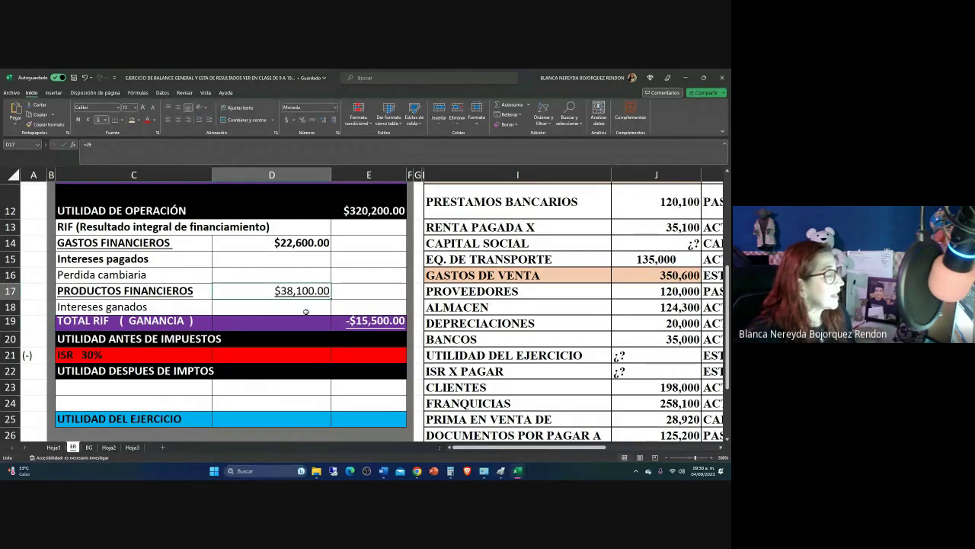
Try calculating TOTAL RIF in E19 as financial products minus financial expenses with the formula =D17-D14
click(372, 321)
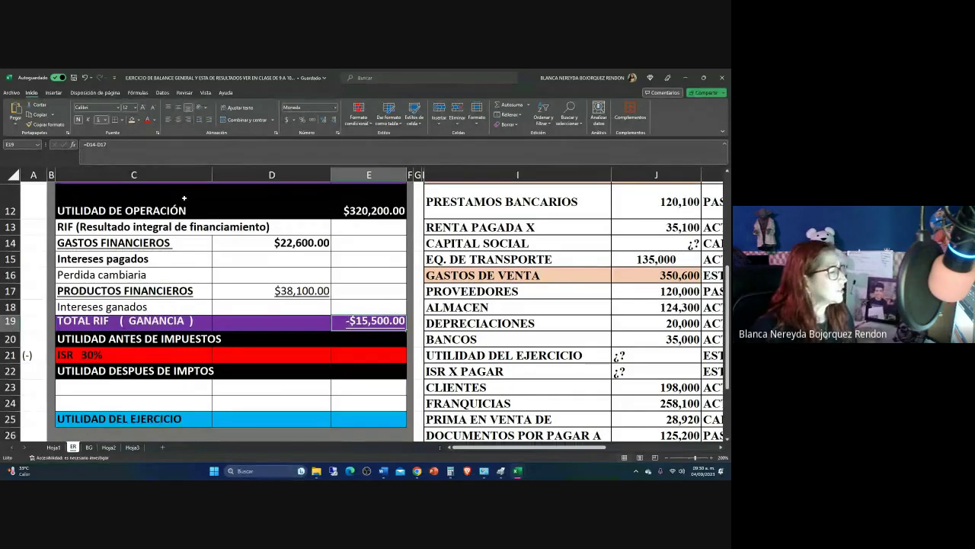
text(=)
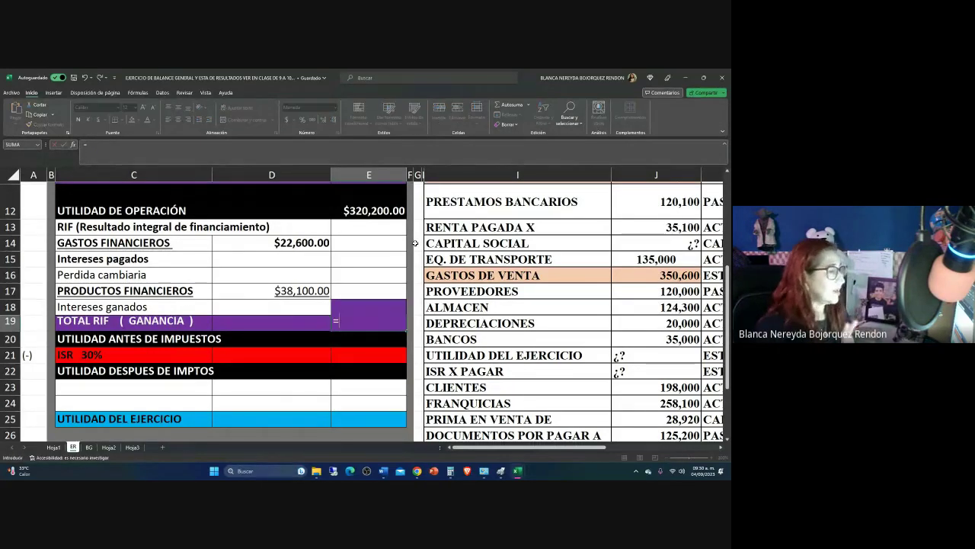
click(276, 291)
text(-)
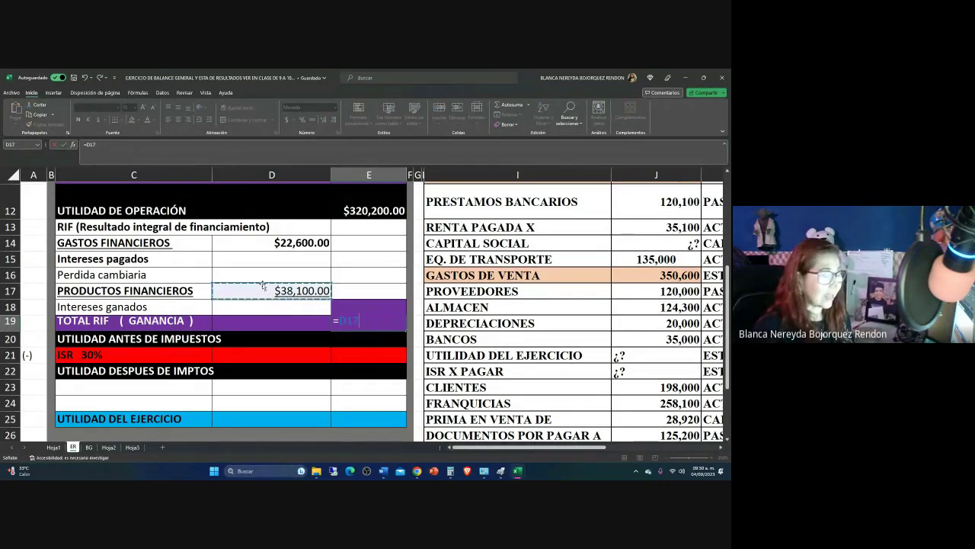
click(238, 242)
key(Return)
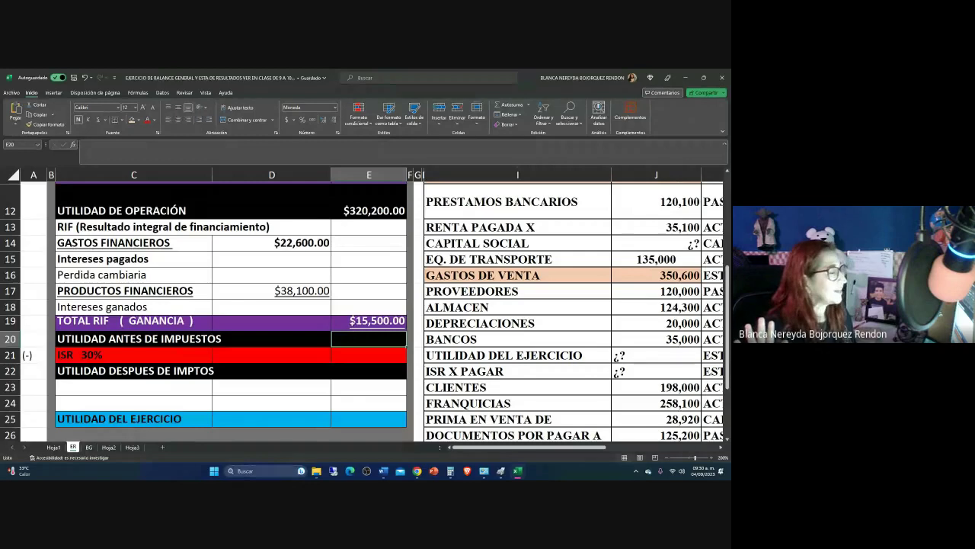
click(369, 321)
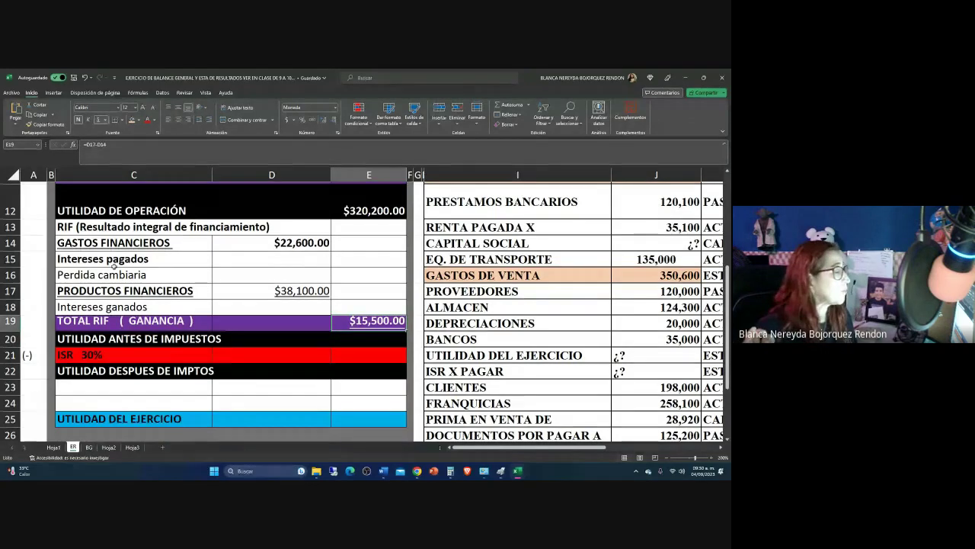
click(277, 290)
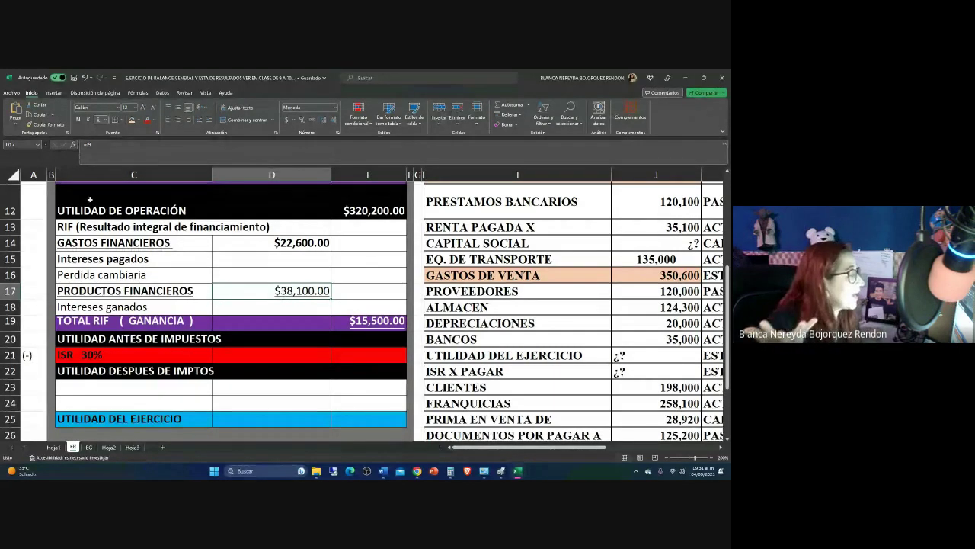
click(256, 243)
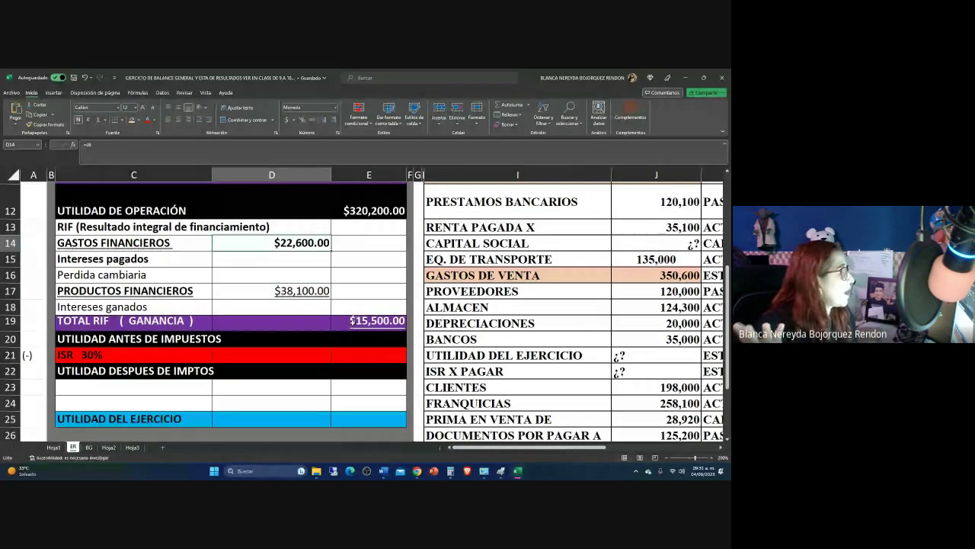
click(354, 321)
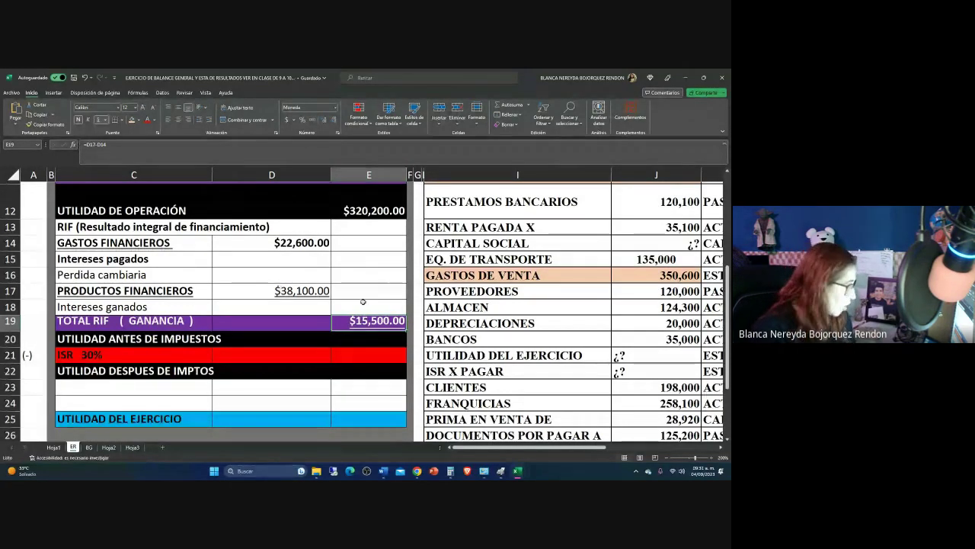
Restore the TOTAL RIF calculation in E19 to financial expenses minus financial products with =D14-D17
text(=)
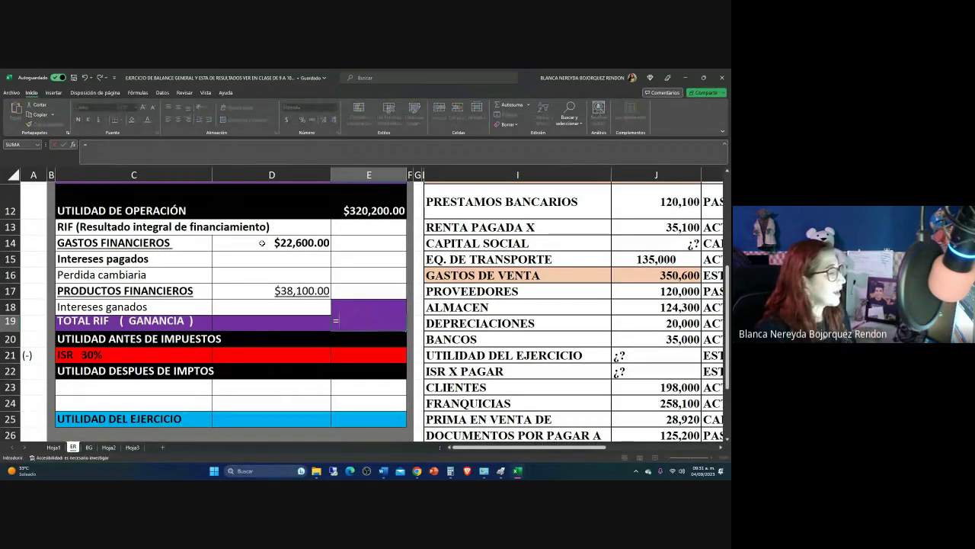
click(263, 243)
text(-)
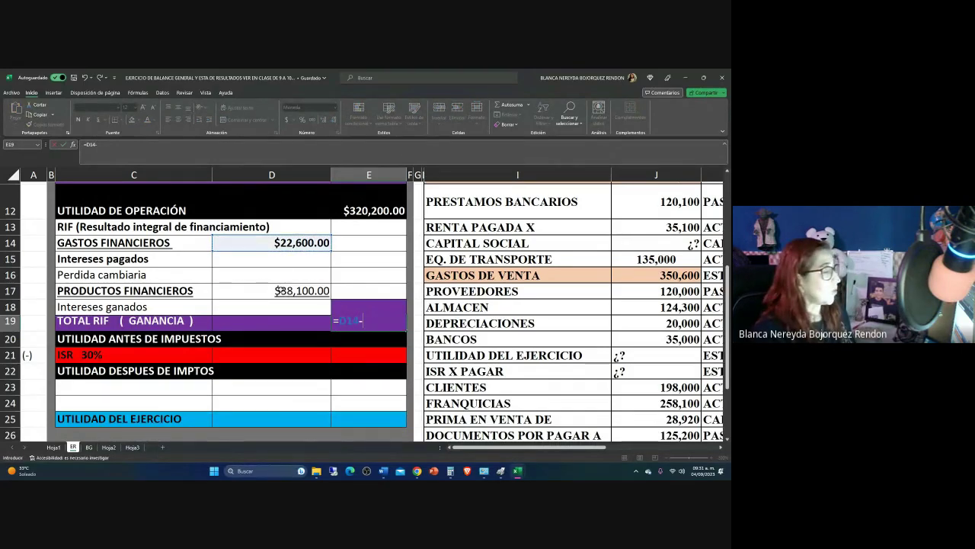
click(259, 290)
key(Return)
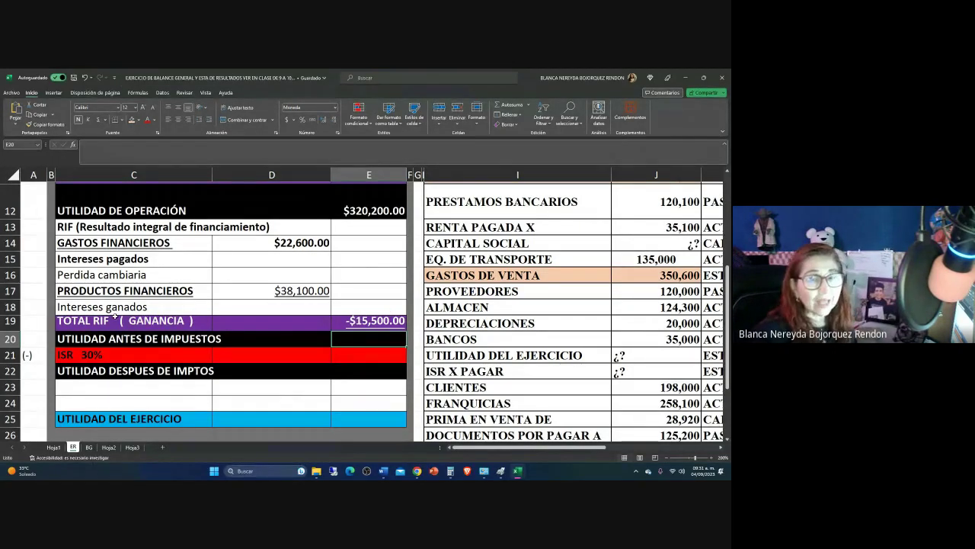
click(351, 210)
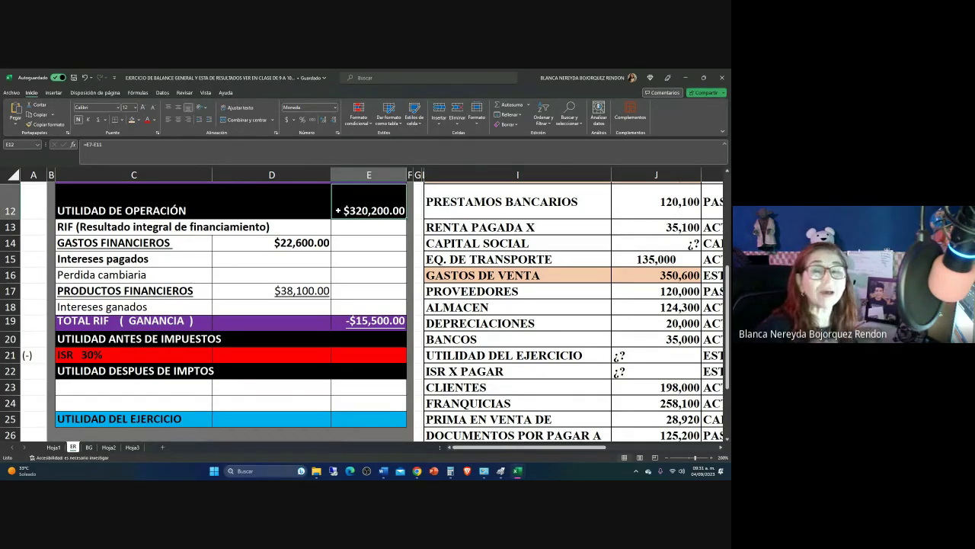
click(379, 338)
text(=)
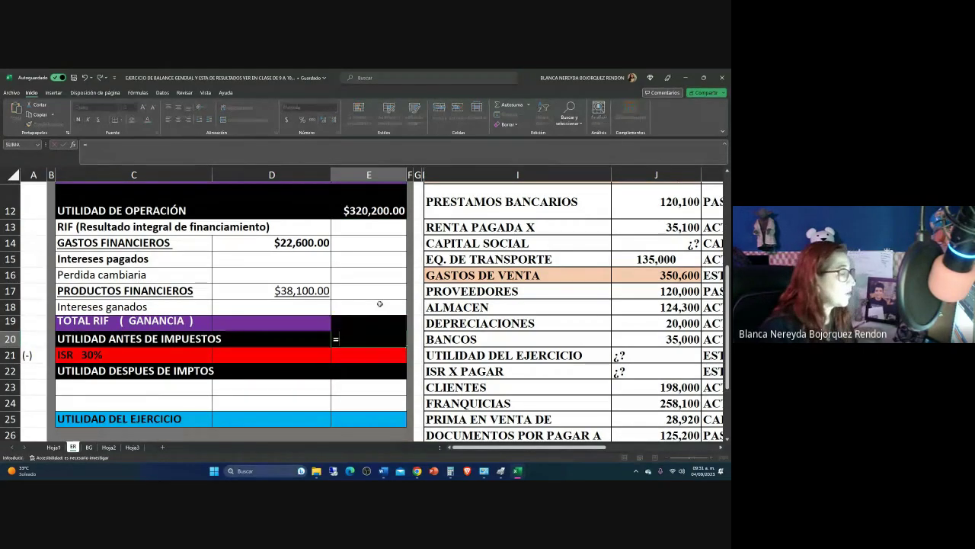
key(Escape)
Make the UTILIDAD ANTES DE IMPUESTOS row taller and calculate its amount in E20 with the formula =E12-E19
click(316, 371)
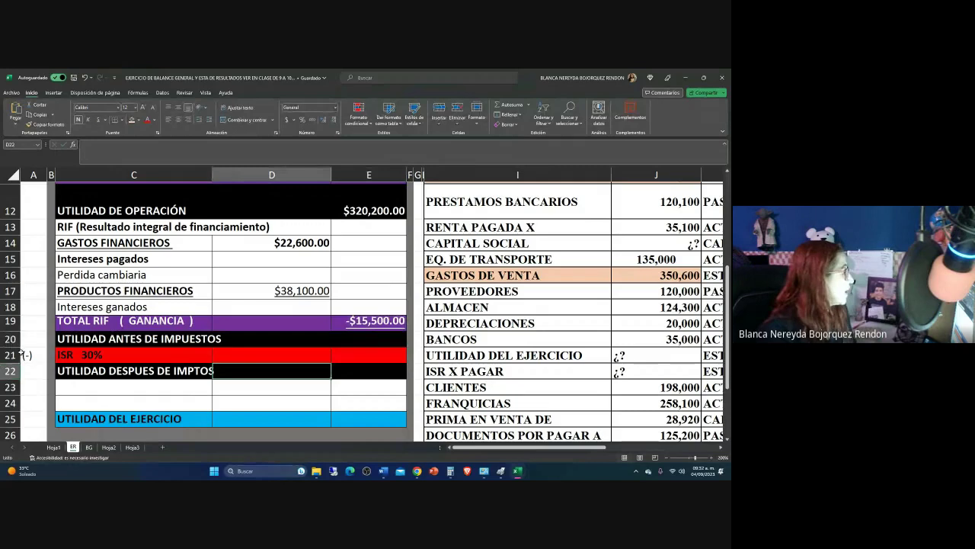
drag(22, 347, 21, 364)
click(397, 334)
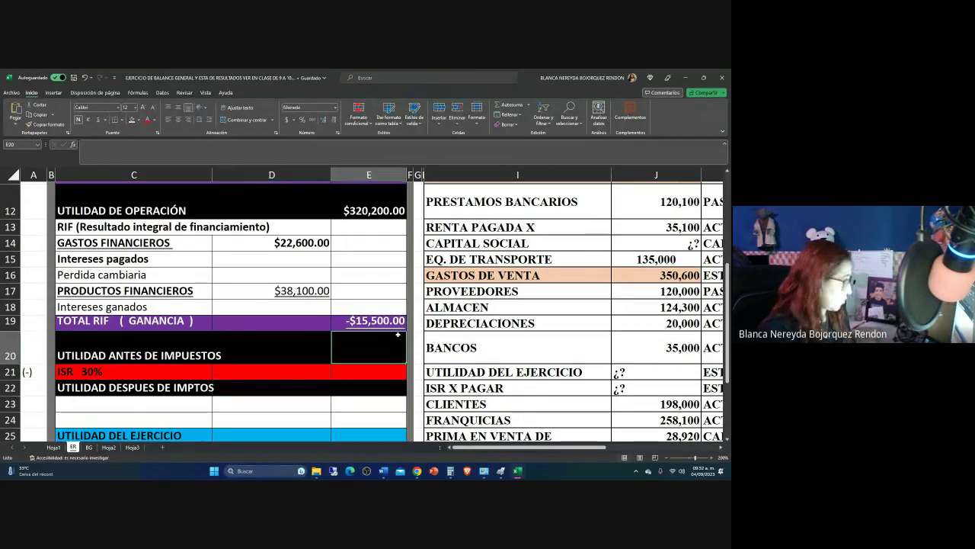
text(=)
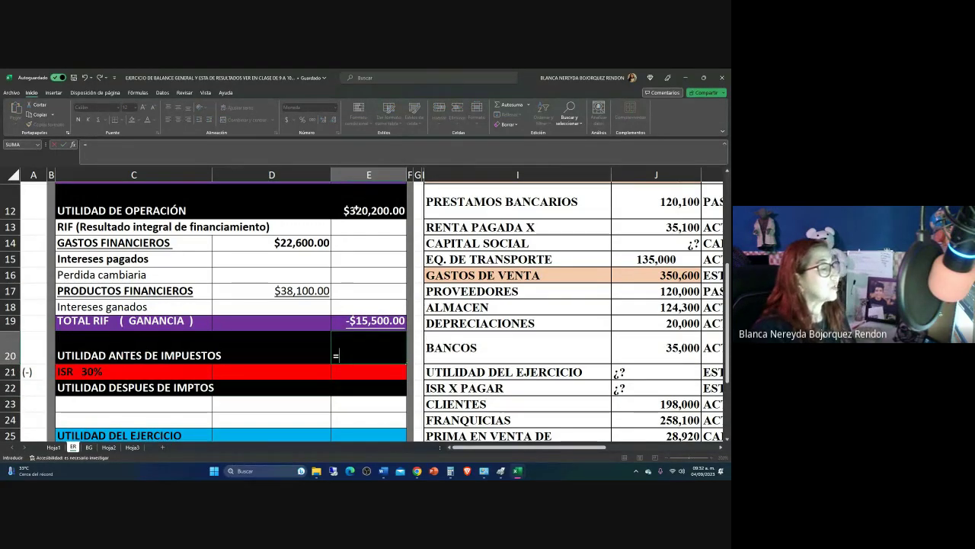
click(356, 208)
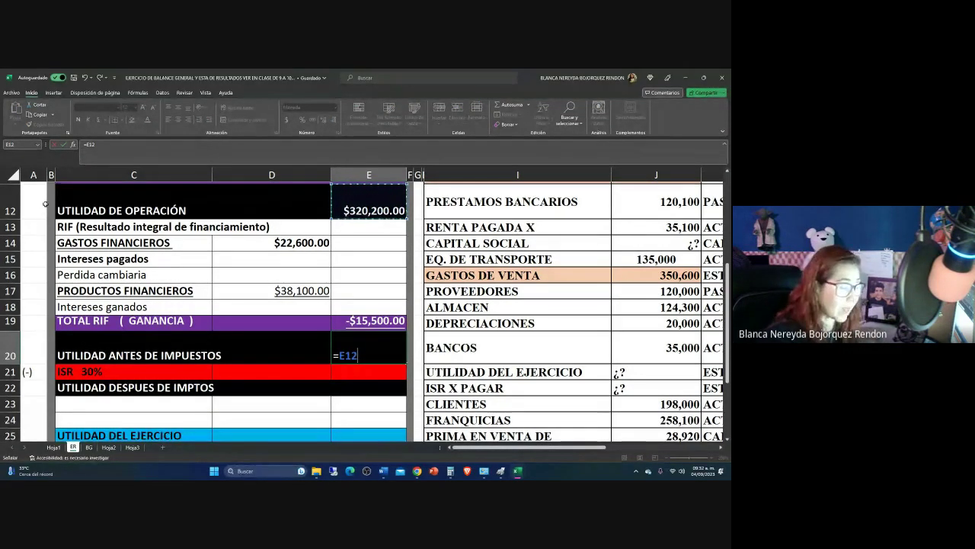
text(-)
click(374, 320)
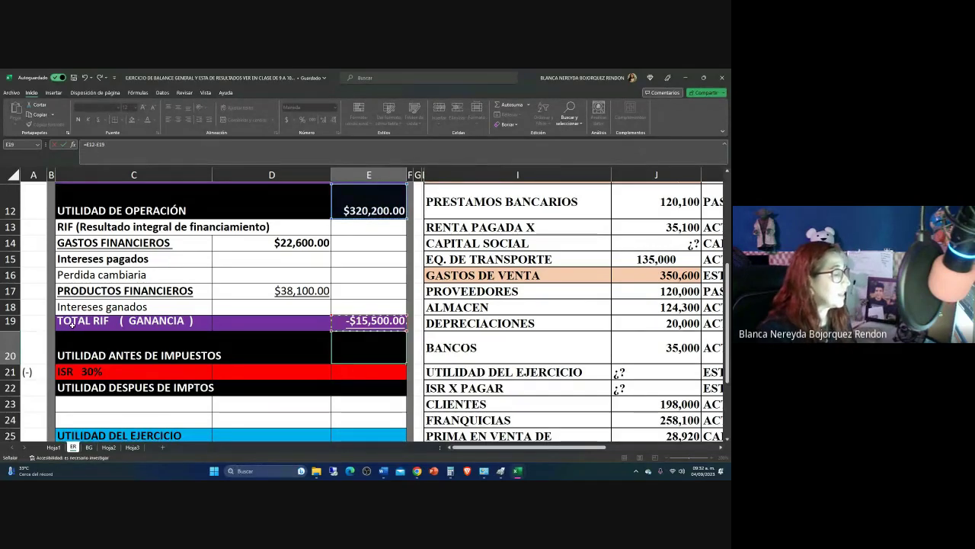
key(Return)
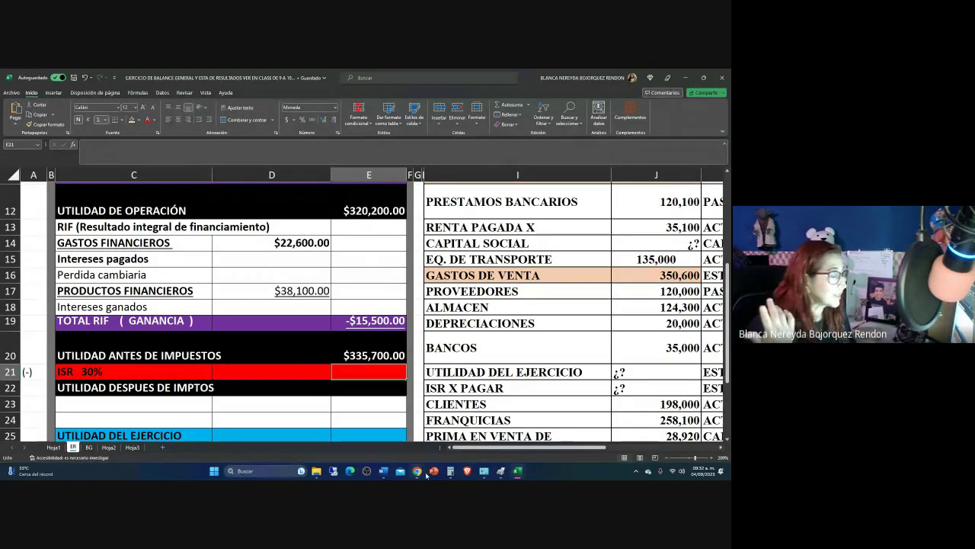
Switch to Calculator and add 320200 and 15500 to check the UTILIDAD ANTES DE IMPUESTOS amount, then return to the workbook
click(450, 470)
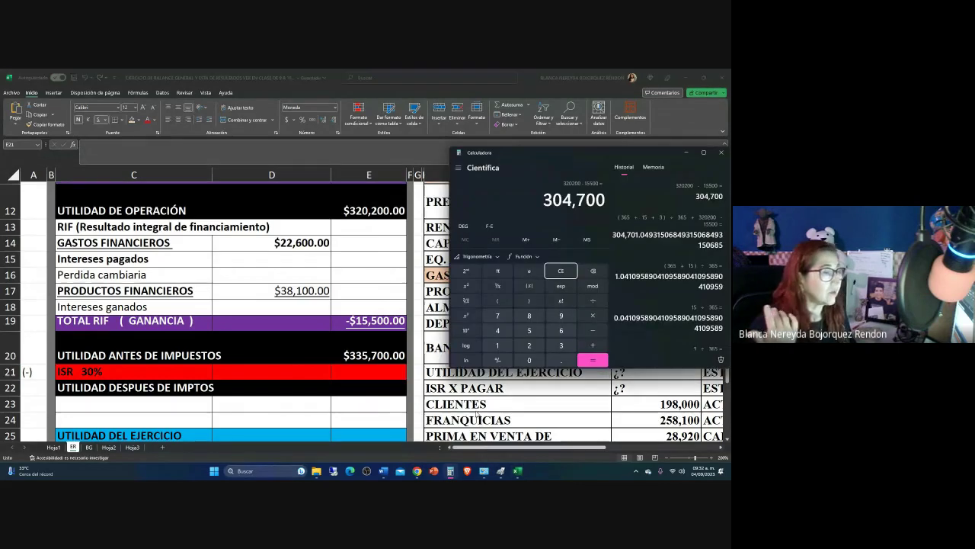
click(548, 271)
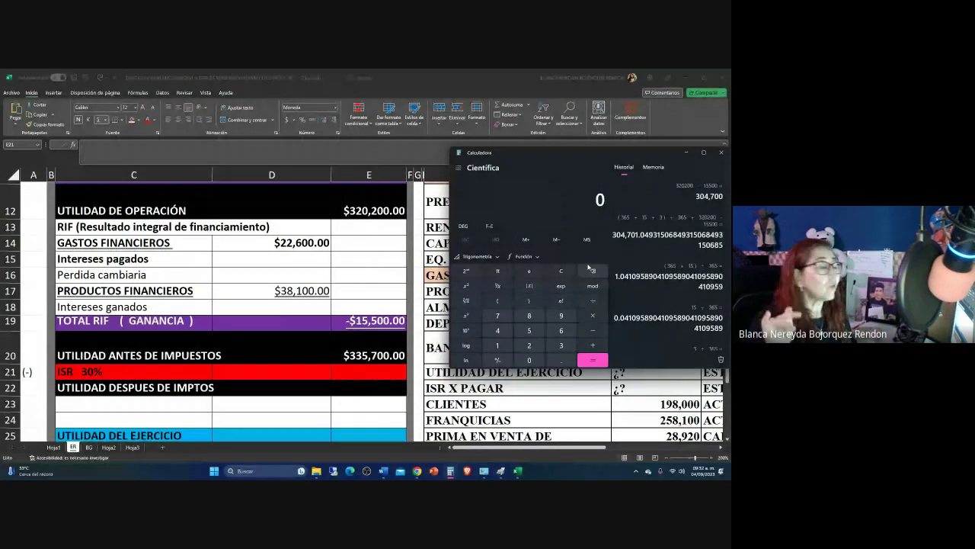
text(320200)
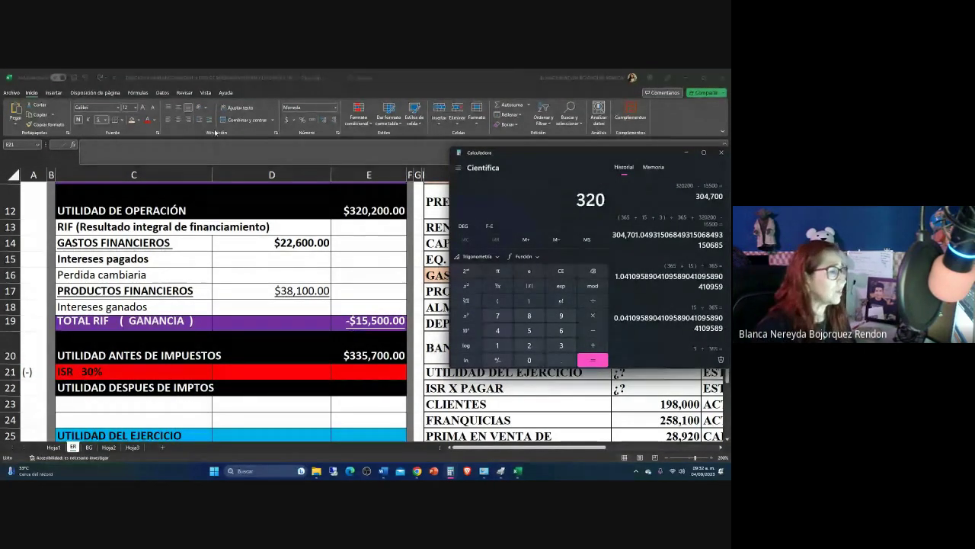
key(slash)
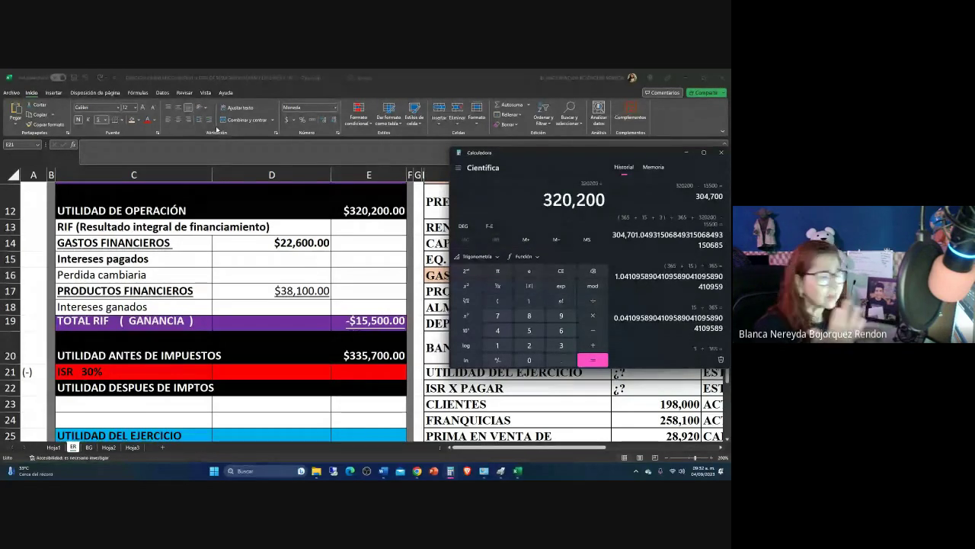
text(15500)
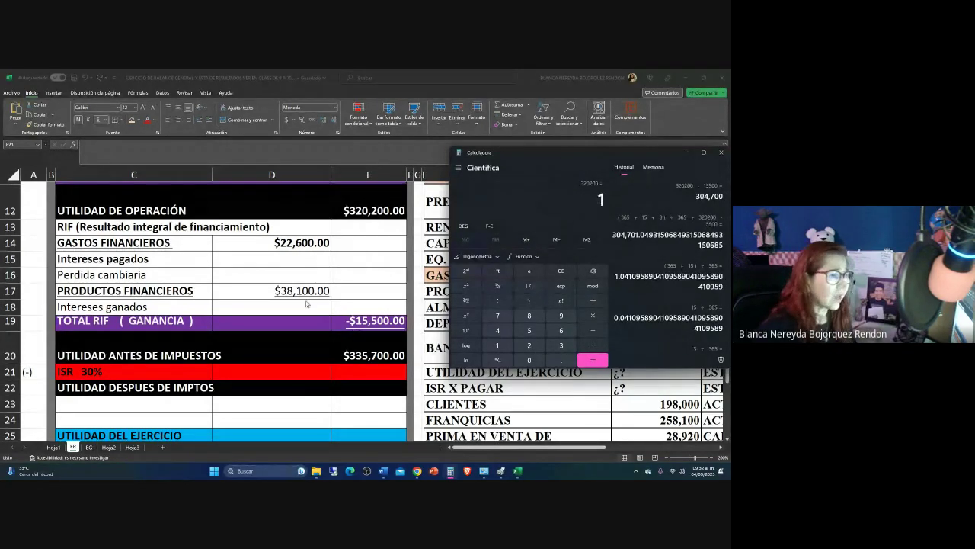
key(Return)
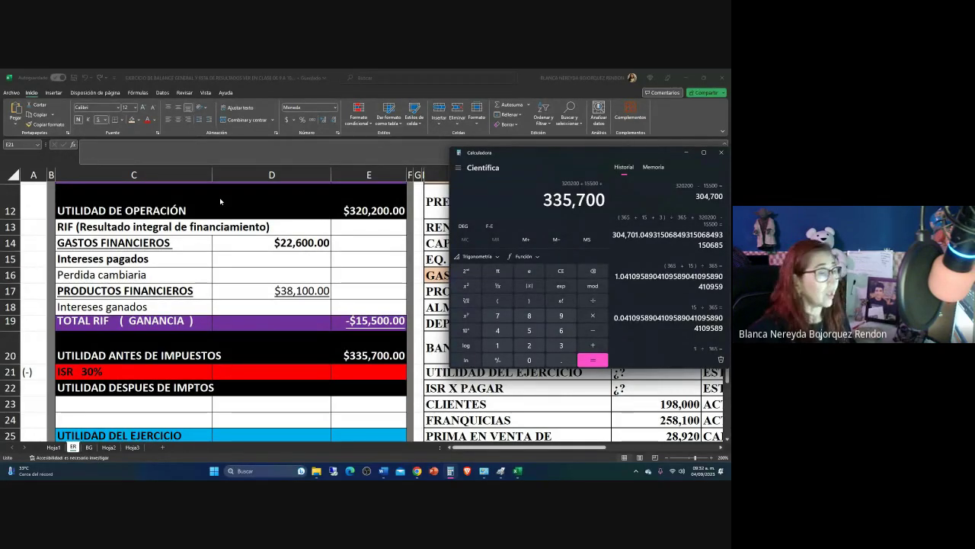
click(683, 154)
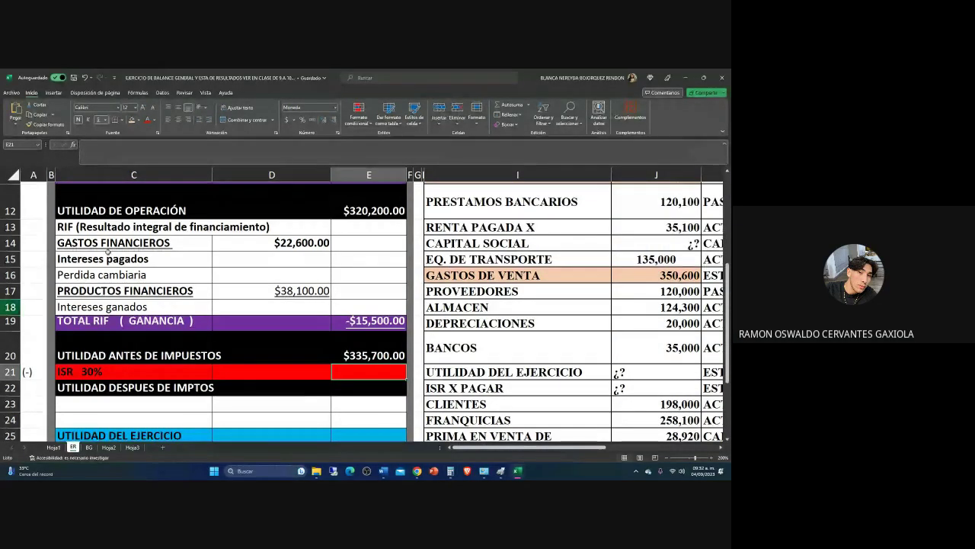
Write the tax calculation 335700*.30 as plain text in D21, beside the ISR 30% label
click(354, 355)
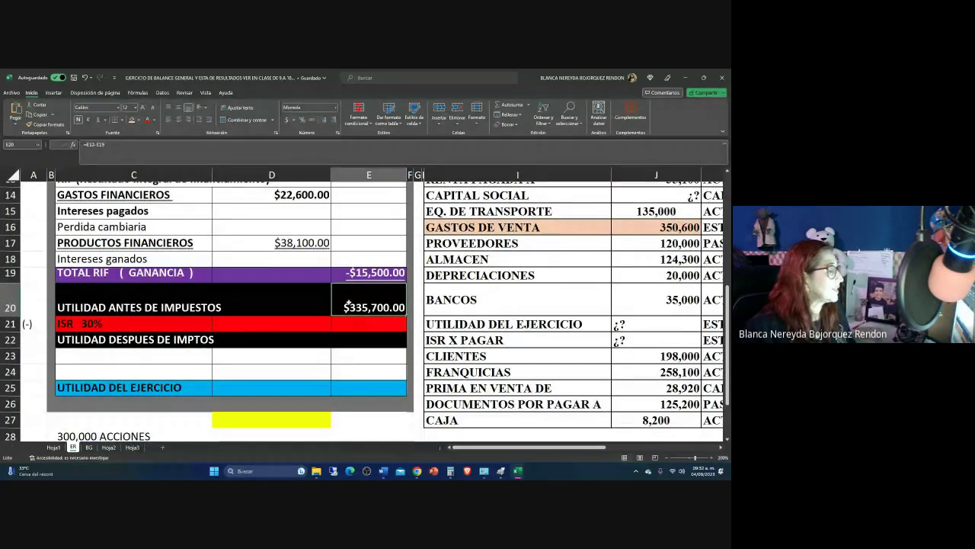
click(257, 319)
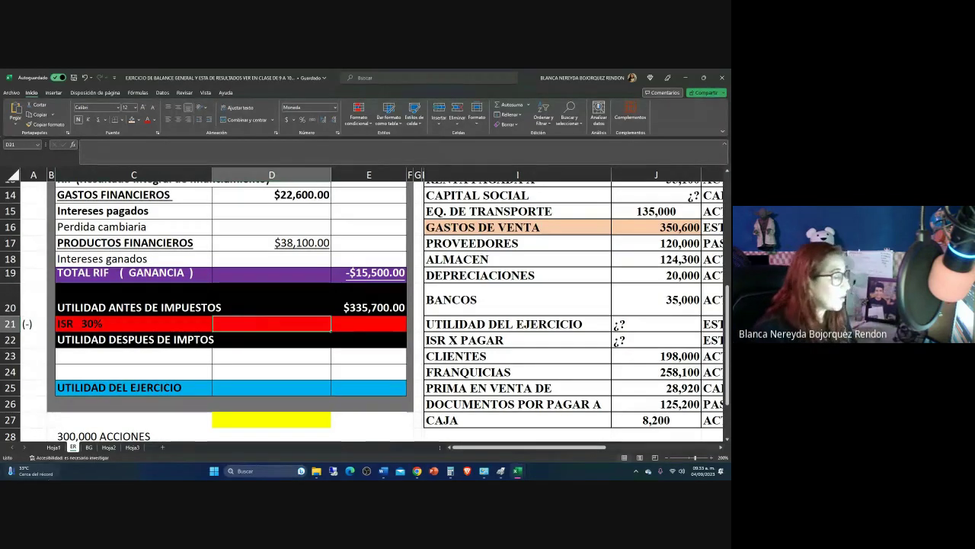
text(3357)
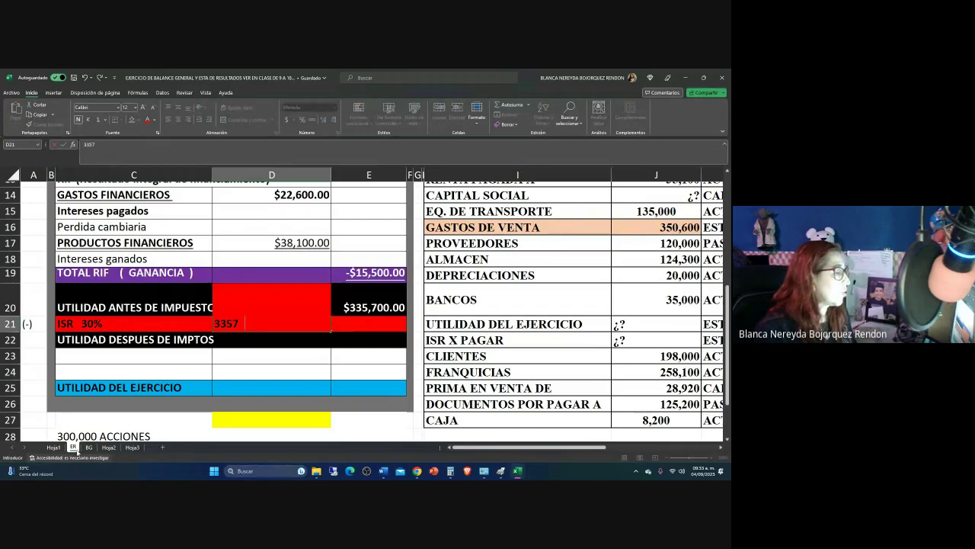
text(00*.30)
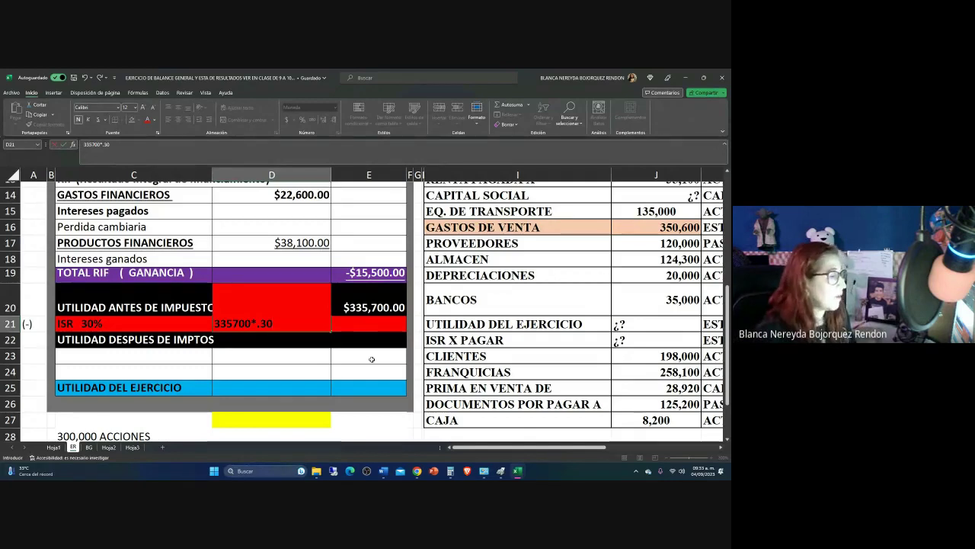
Make the ISR 30% row taller and calculate the tax amount in E21 with the formula =E20*.30
click(355, 318)
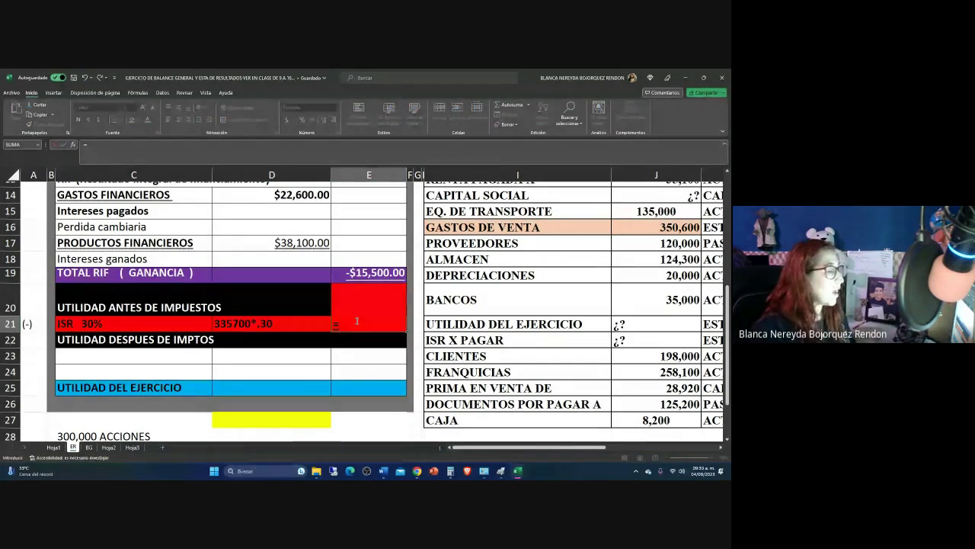
click(268, 404)
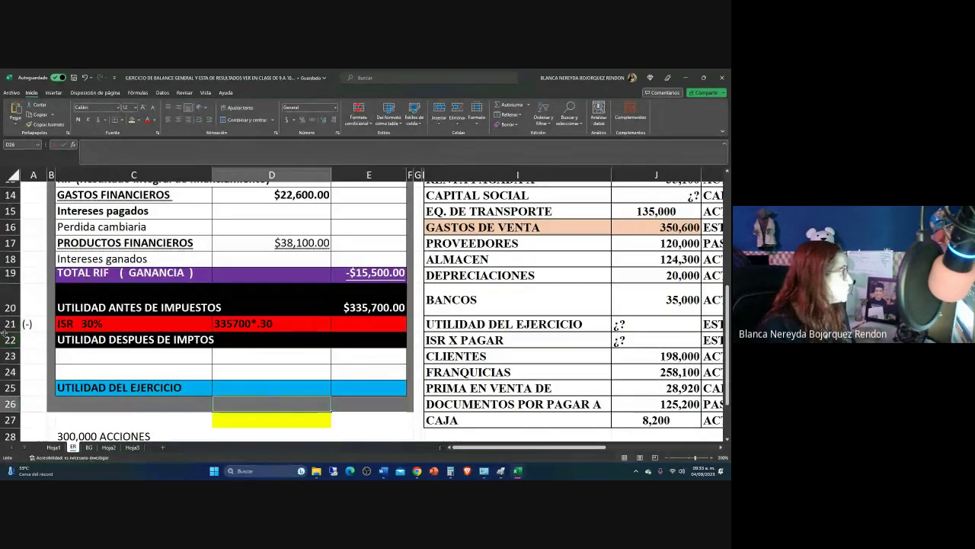
drag(9, 331, 9, 347)
click(380, 336)
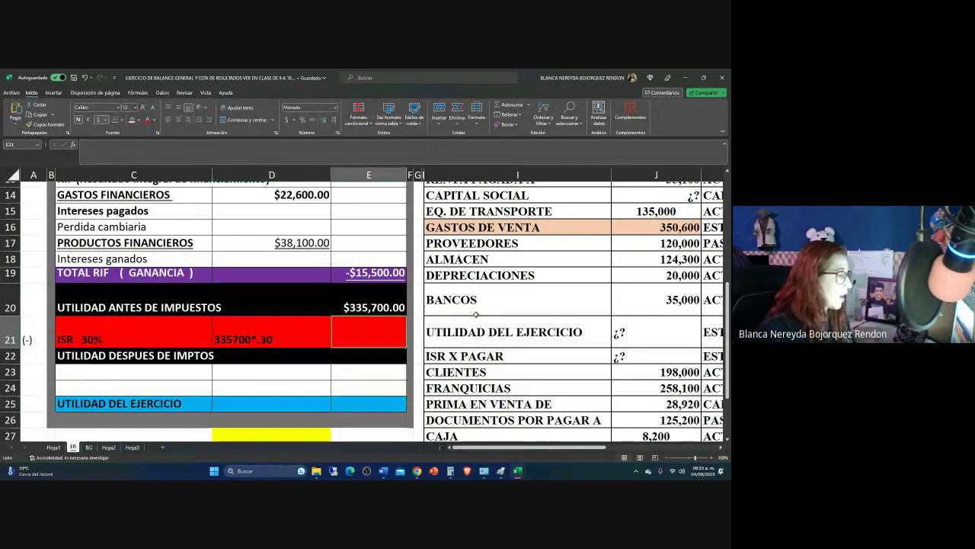
text(=)
click(342, 307)
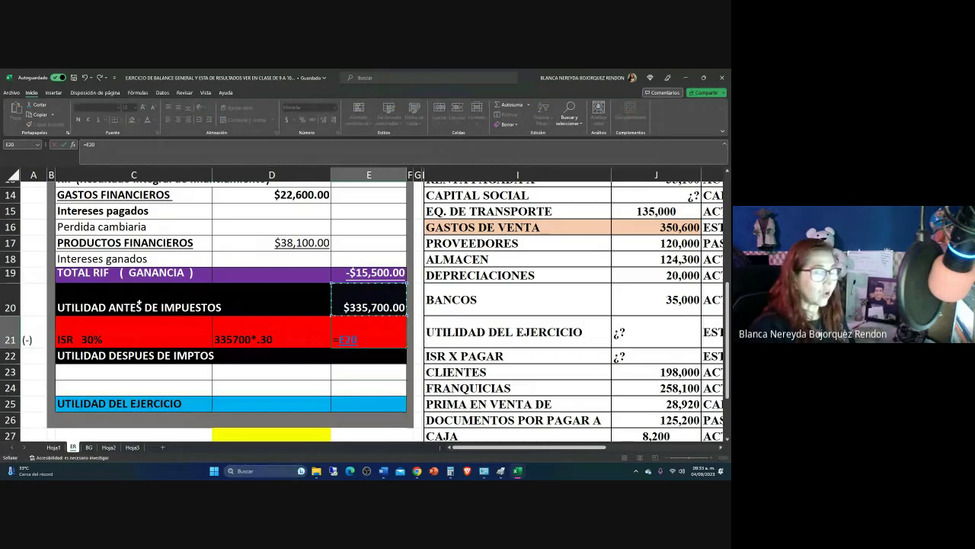
text(*.30)
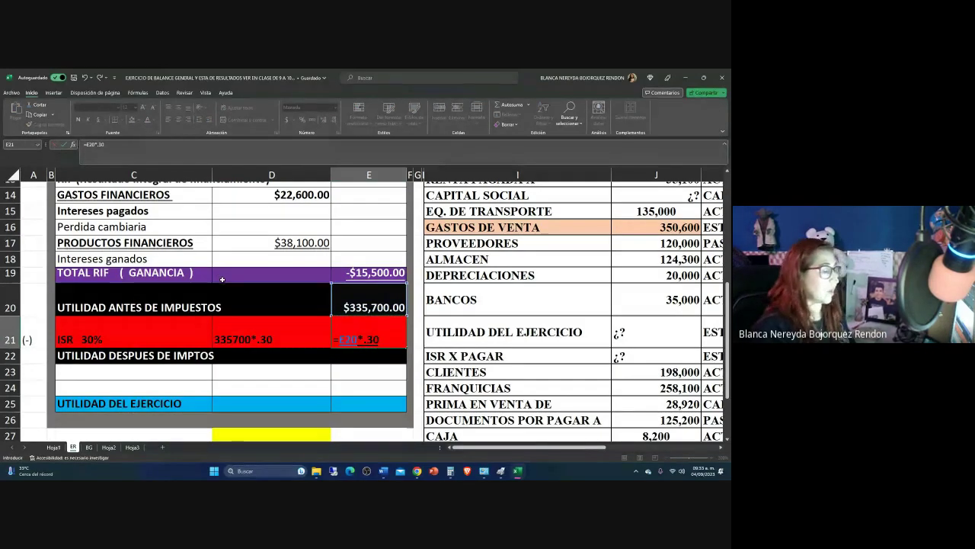
key(Return)
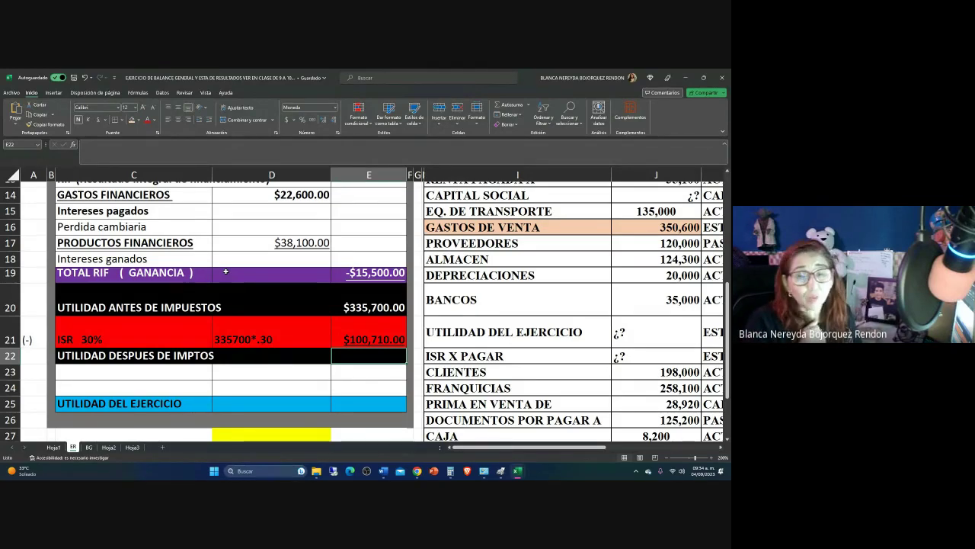
Make the UTILIDAD DESPUES DE IMPTOS row taller and calculate its amount in E22 with the formula =E20-E21
text(=)
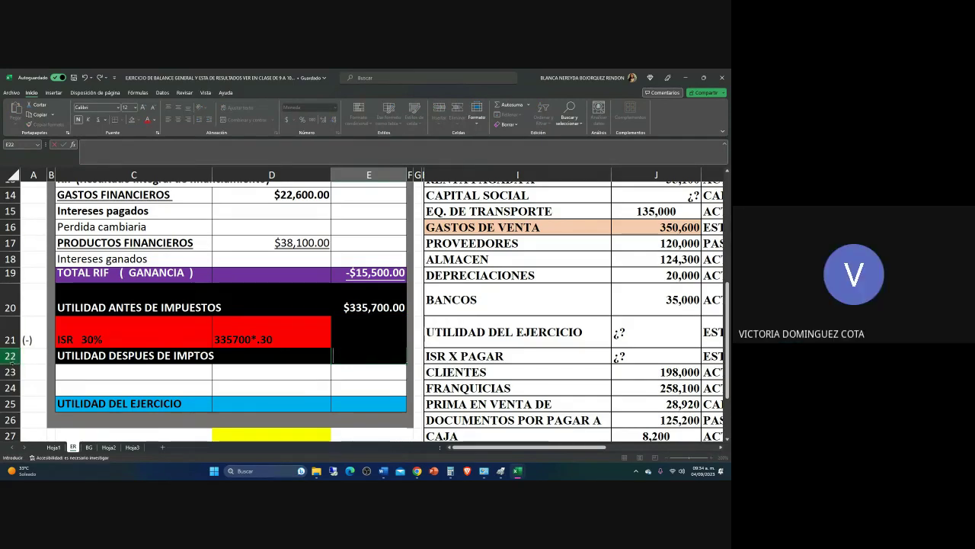
click(32, 375)
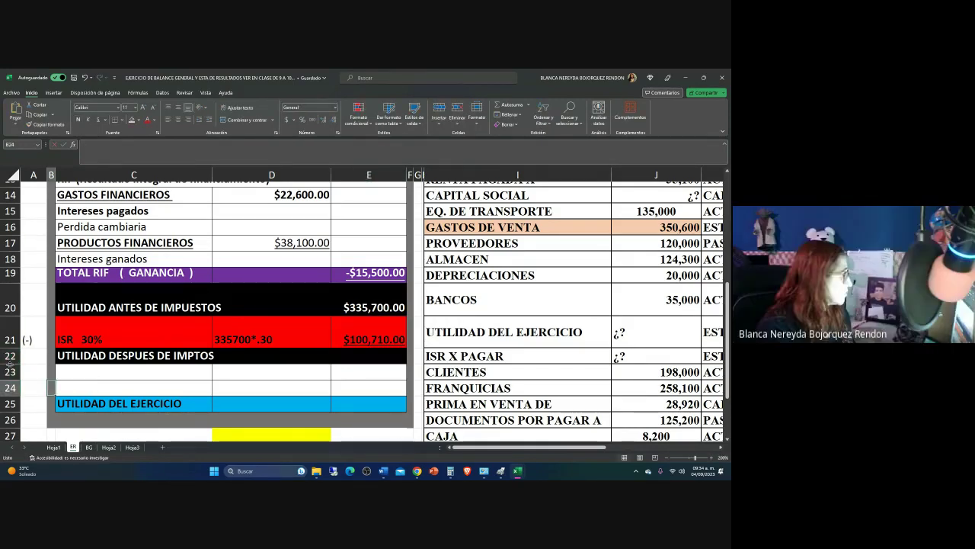
drag(11, 363, 11, 379)
click(377, 375)
text(=)
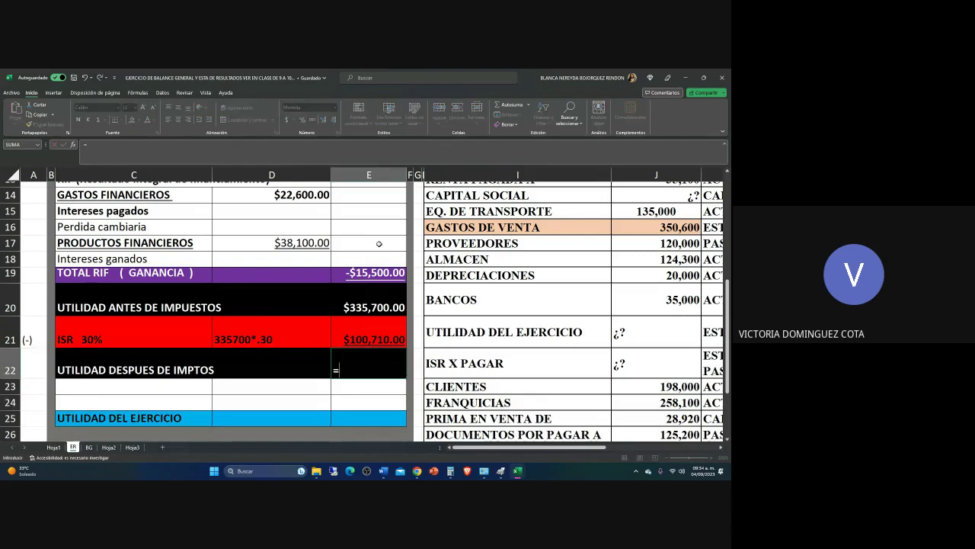
click(358, 308)
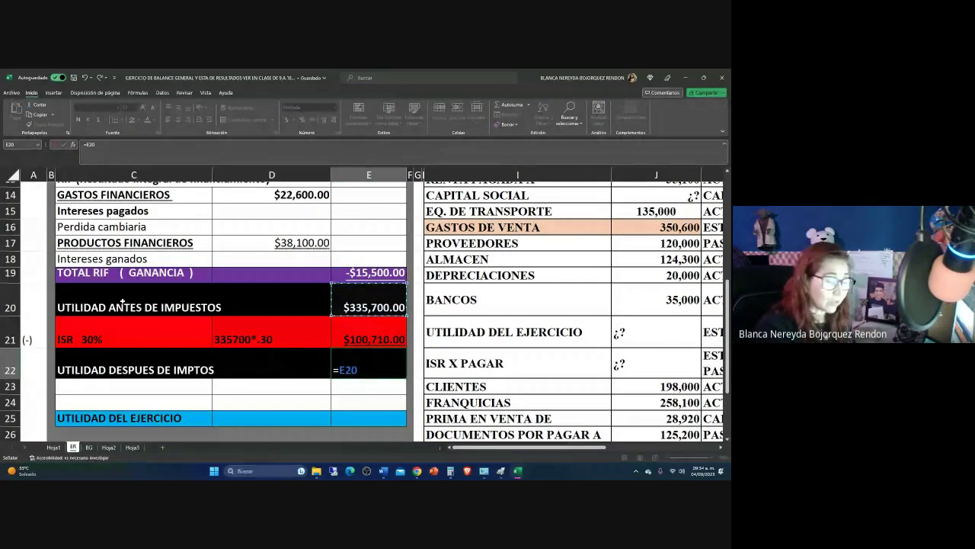
text(-)
key(Up)
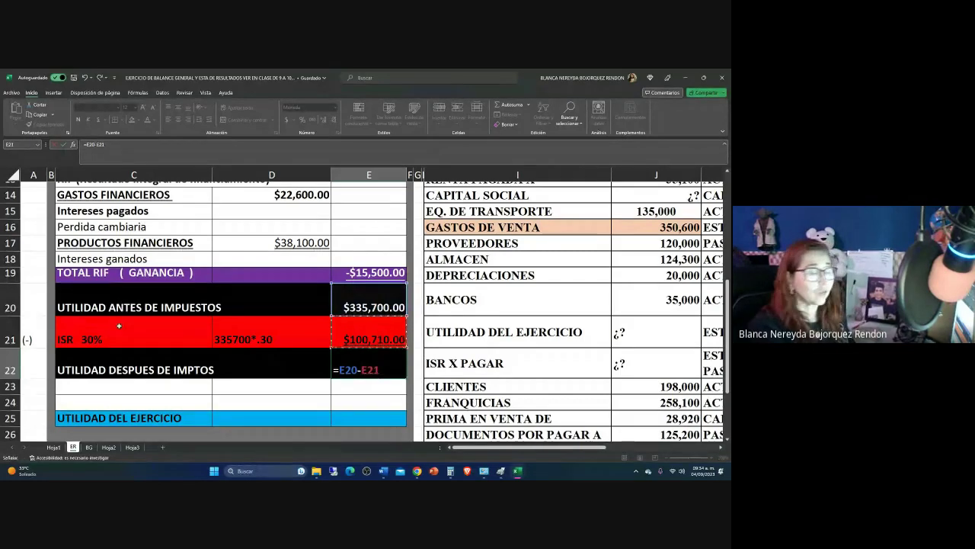
key(Return)
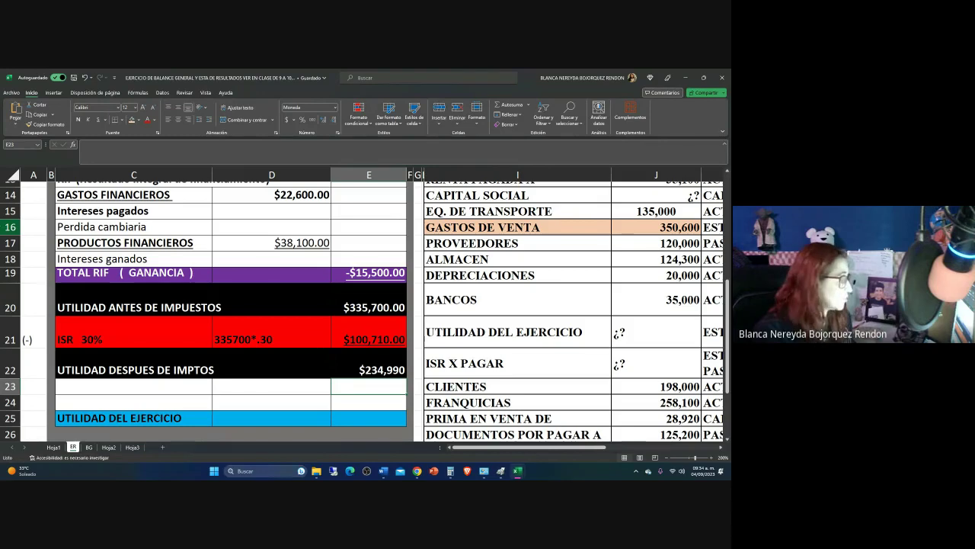
Carry the after-tax profit into the UTILIDAD DEL EJERCICIO row by entering =E22 in E25
click(111, 386)
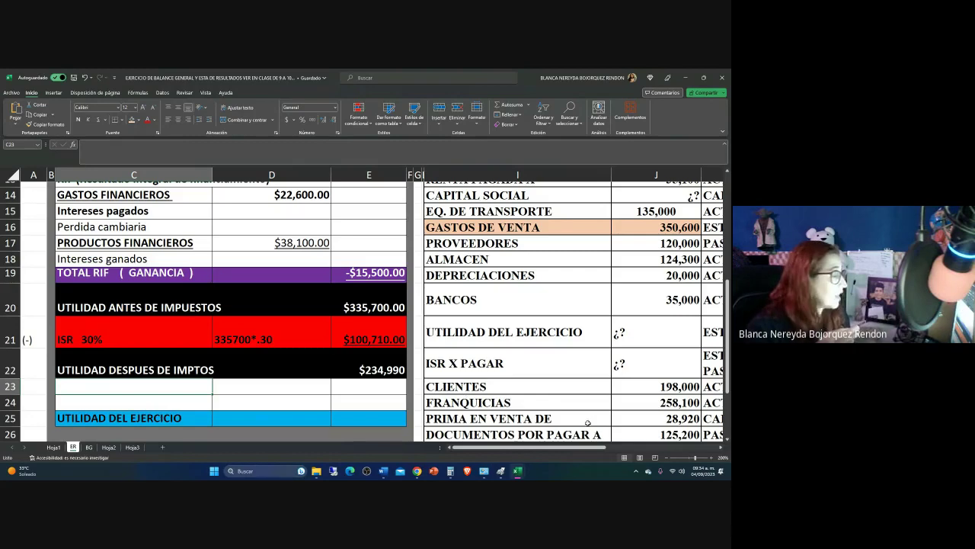
click(369, 417)
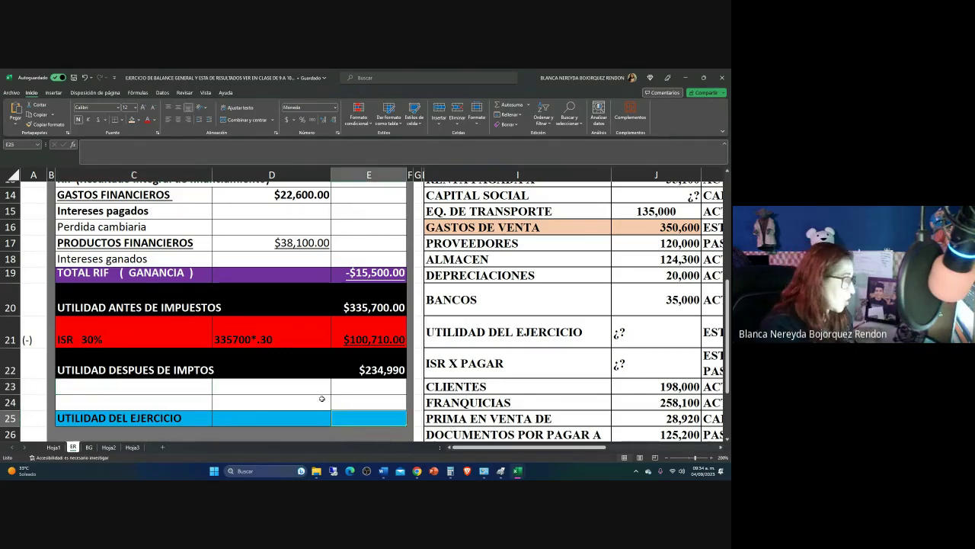
text(=)
click(343, 369)
key(Return)
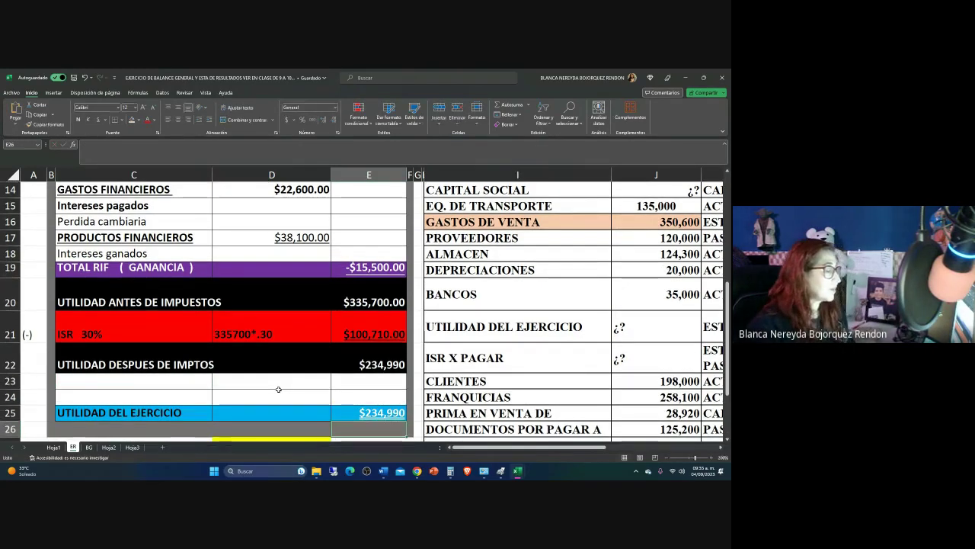
Review the income statement from UTILIDAD BRUTA down to UTILIDAD DEL EJERCICIO, including the empty rows 23 and 24
scroll(335, 406, down, 1)
scroll(336, 406, down, 1)
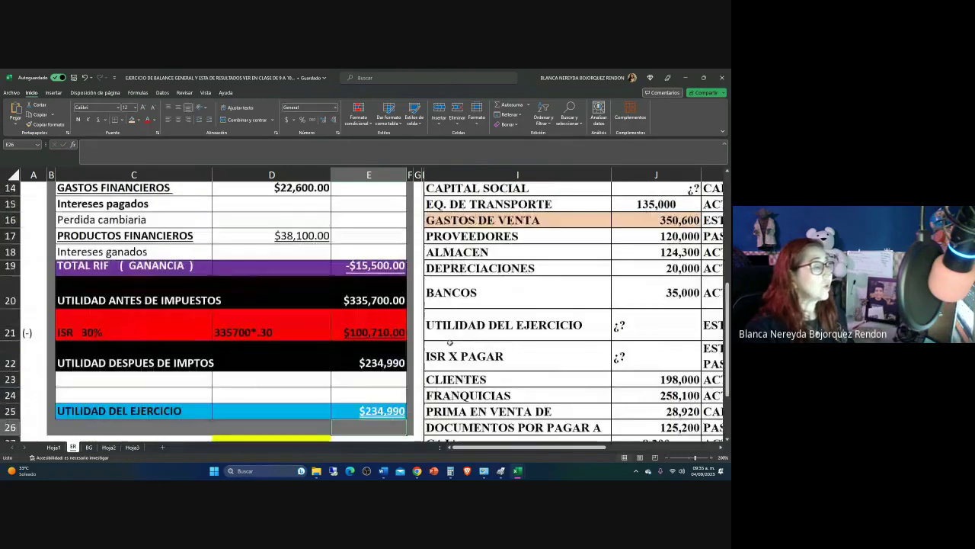
scroll(435, 349, up, 1)
scroll(448, 334, up, 5)
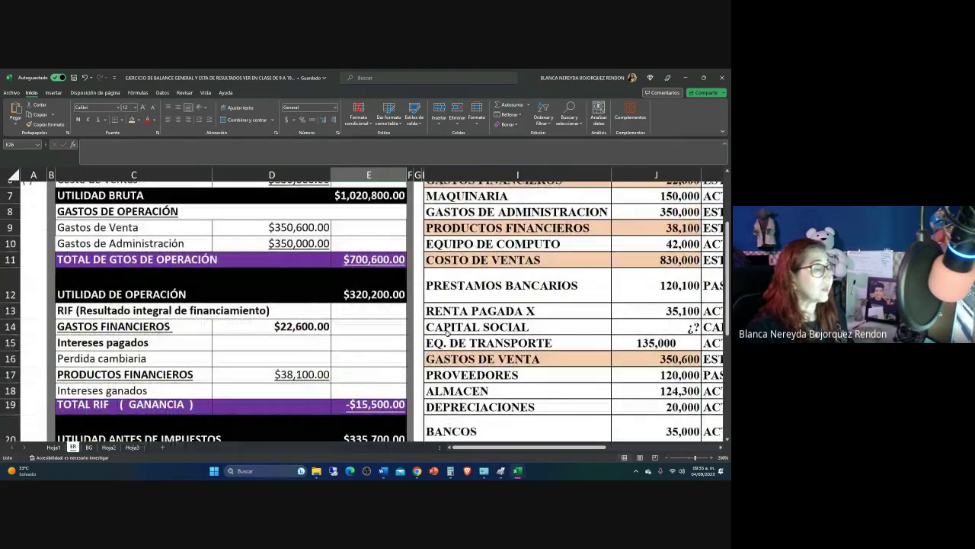
scroll(448, 329, down, 5)
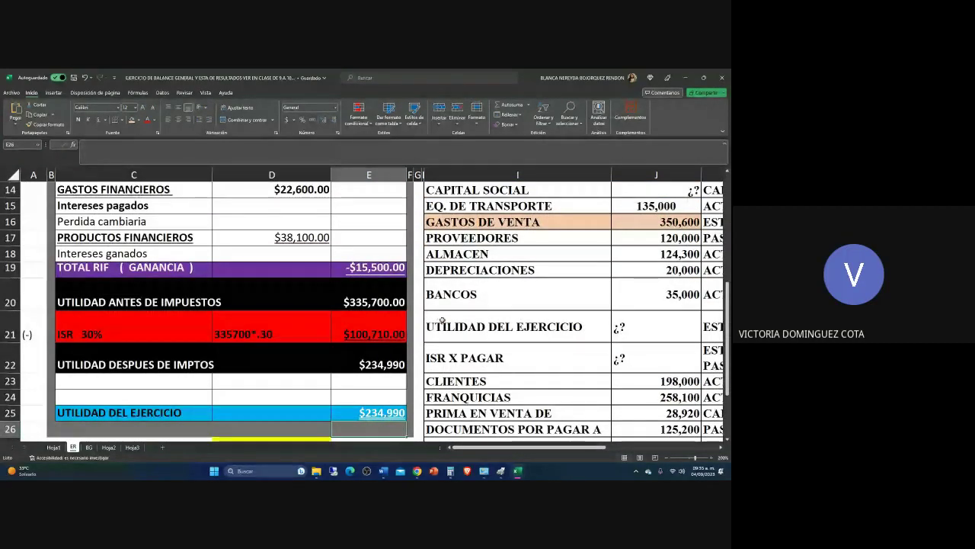
key(Up)
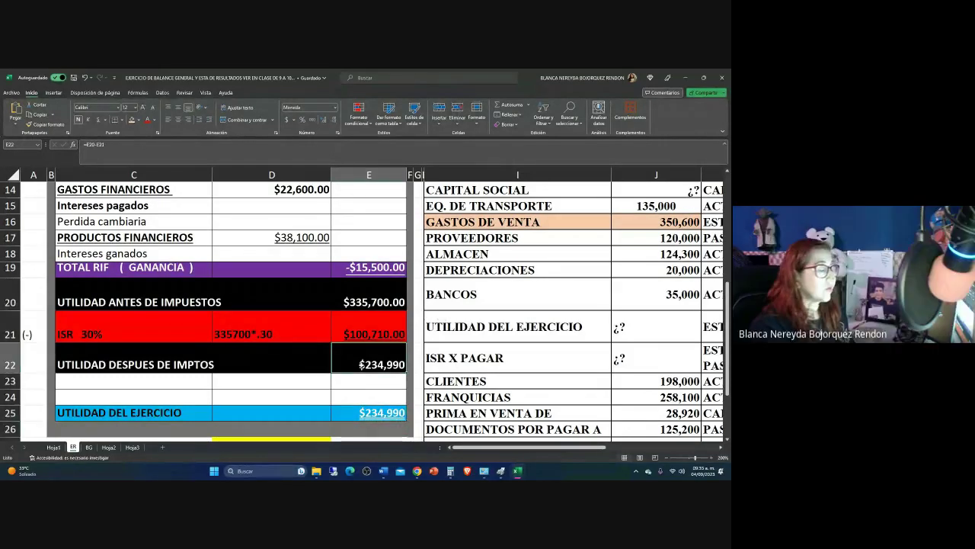
key(Up)
key(Up)
key(Up)
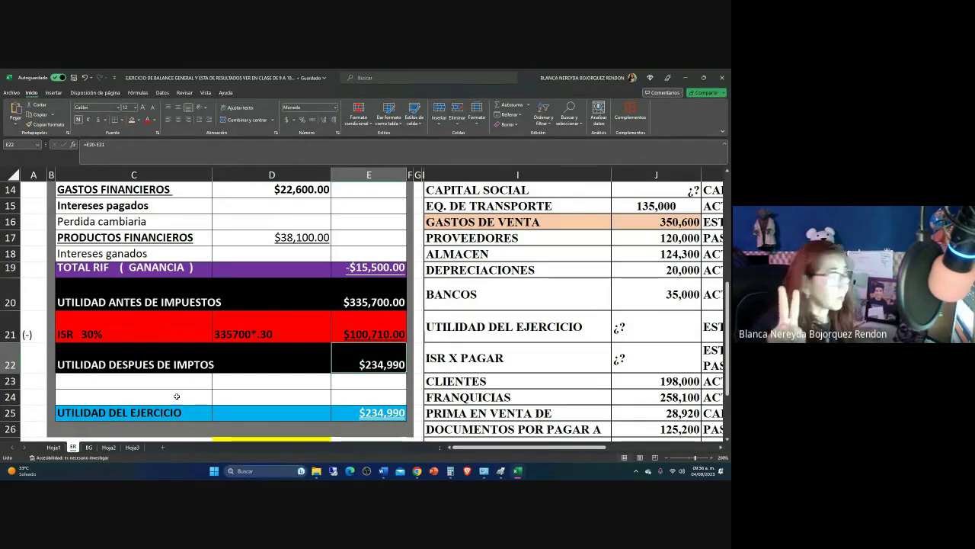
drag(86, 385, 369, 392)
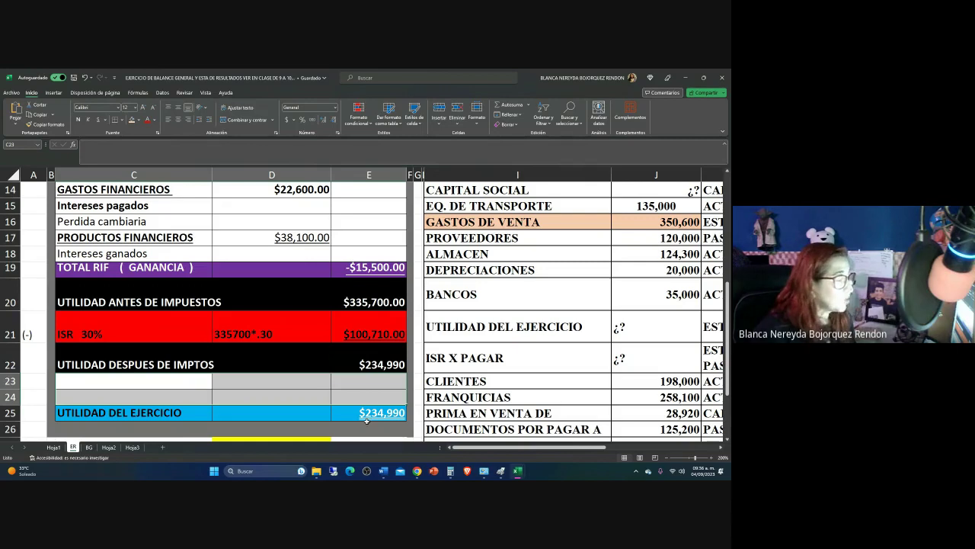
click(345, 401)
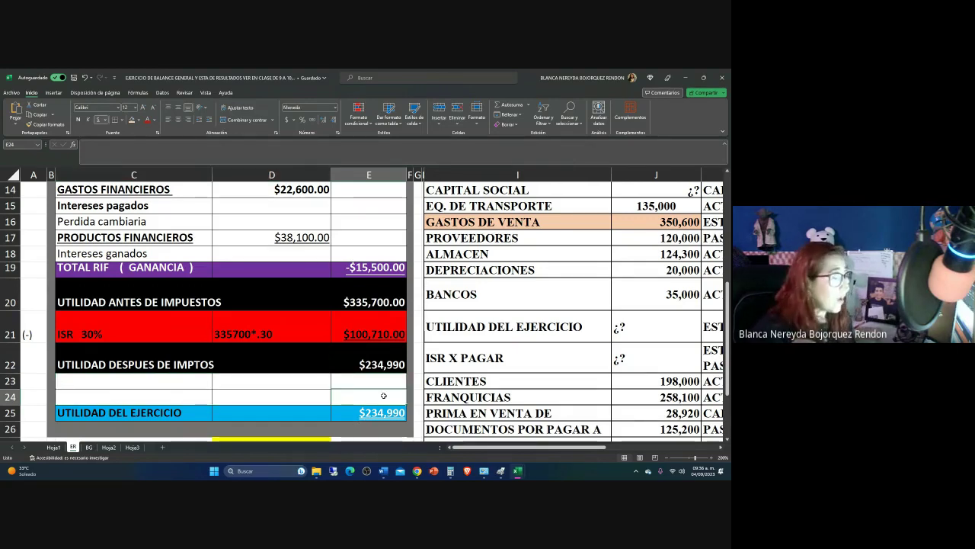
scroll(457, 335, down, 2)
scroll(501, 283, up, 4)
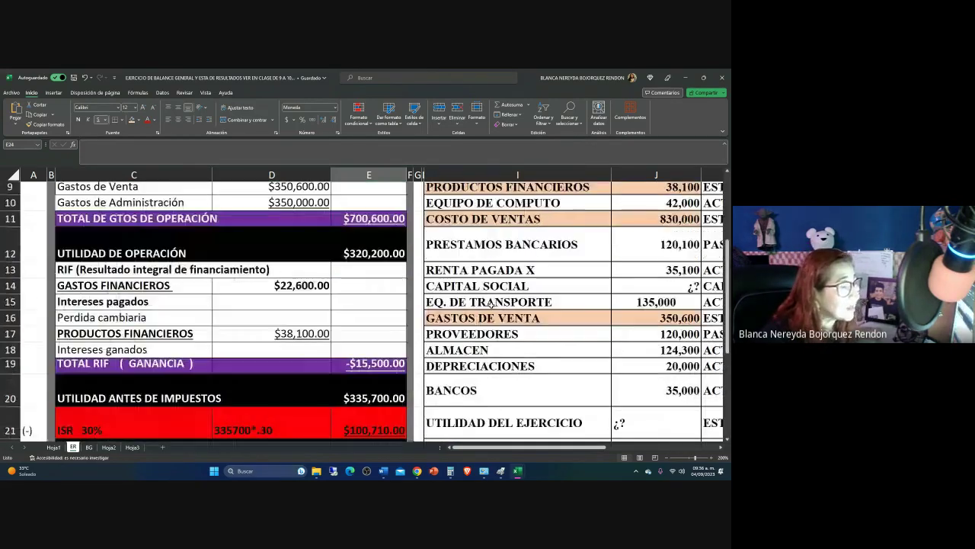
scroll(491, 303, up, 3)
scroll(488, 276, down, 2)
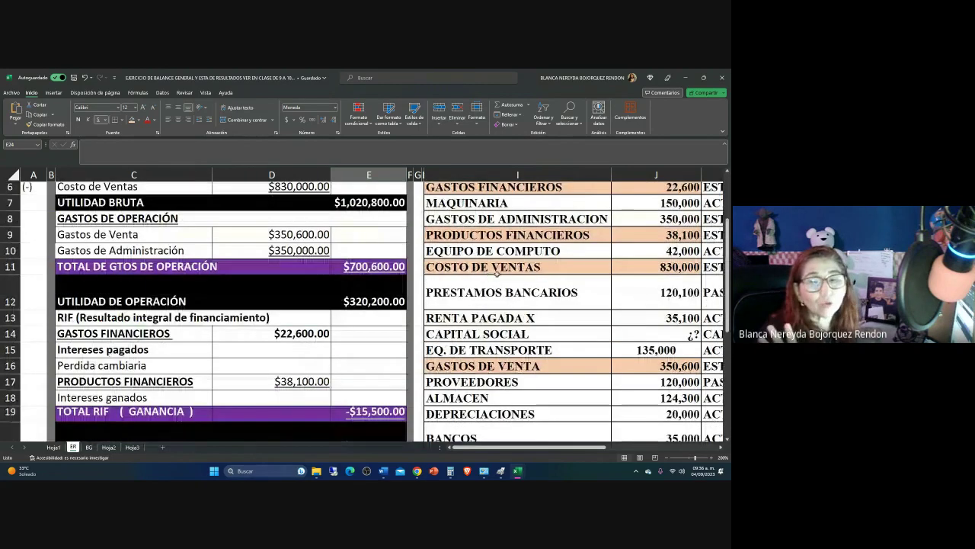
scroll(496, 276, down, 3)
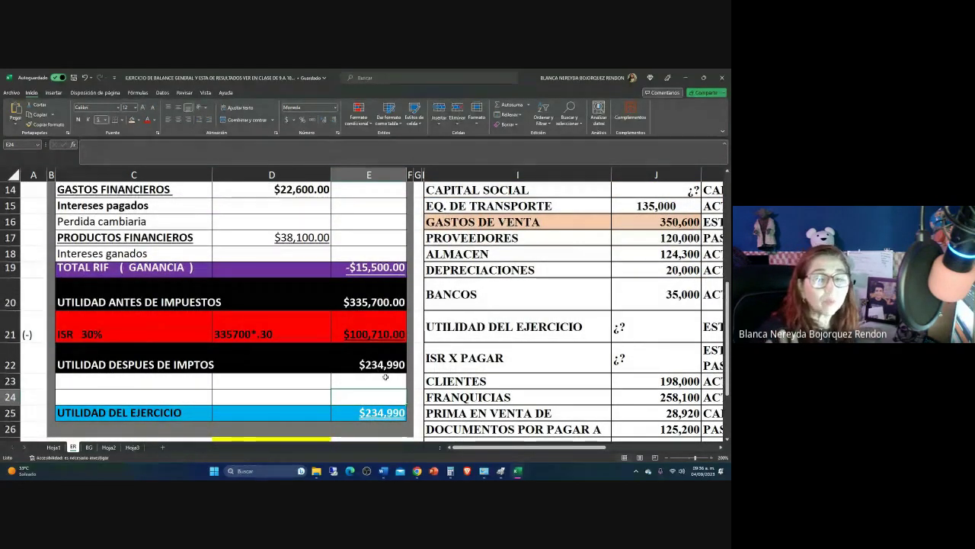
Add a note to the UTILIDAD DEL EJERCICIO amount in E25 reading ME LA LLEVO AL BALANCE GENERAL AL CAPITAL GANADO
scroll(381, 366, down, 1)
scroll(384, 366, down, 1)
click(363, 366)
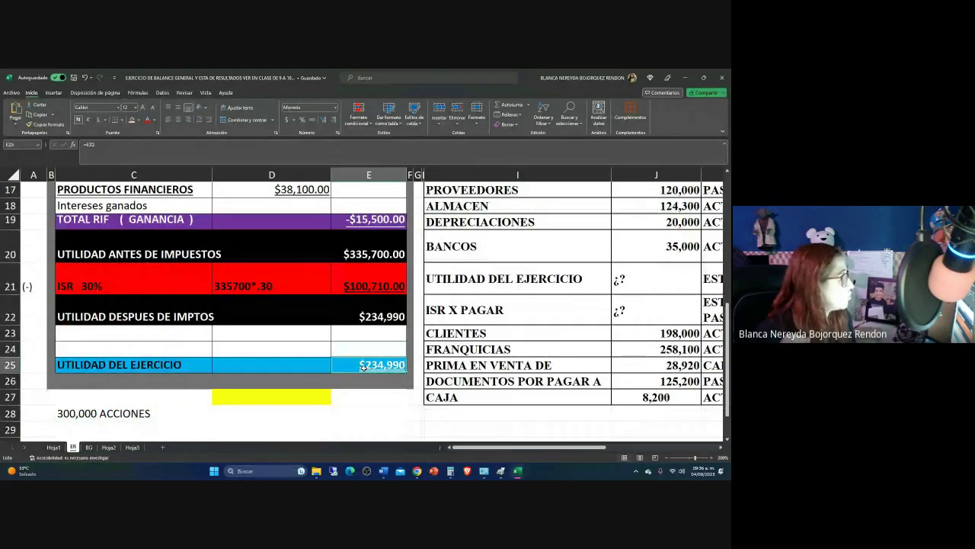
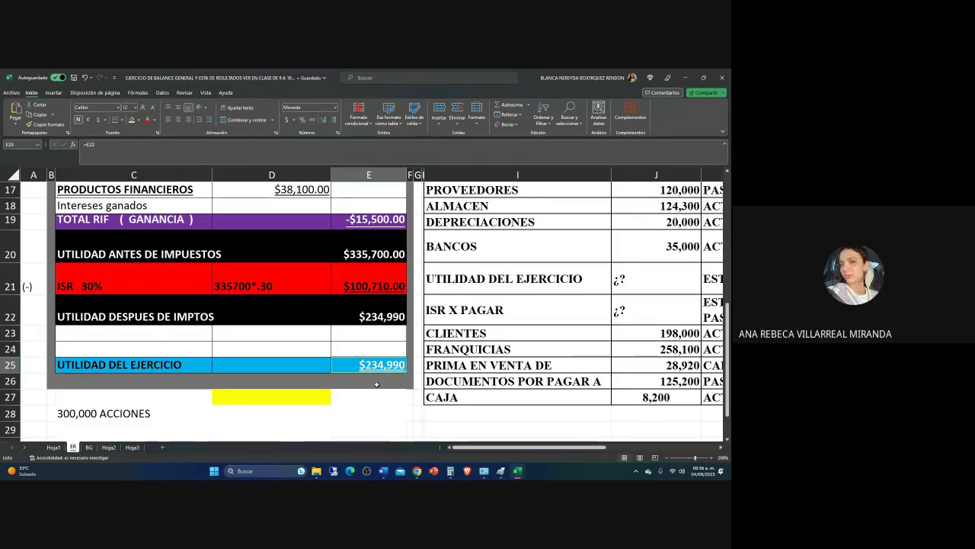
right_click(356, 364)
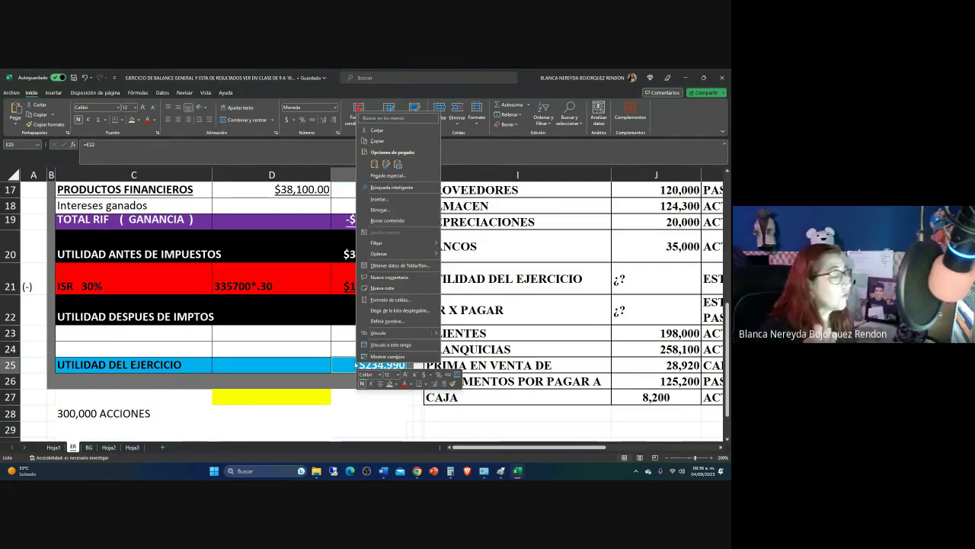
click(379, 288)
text(M)
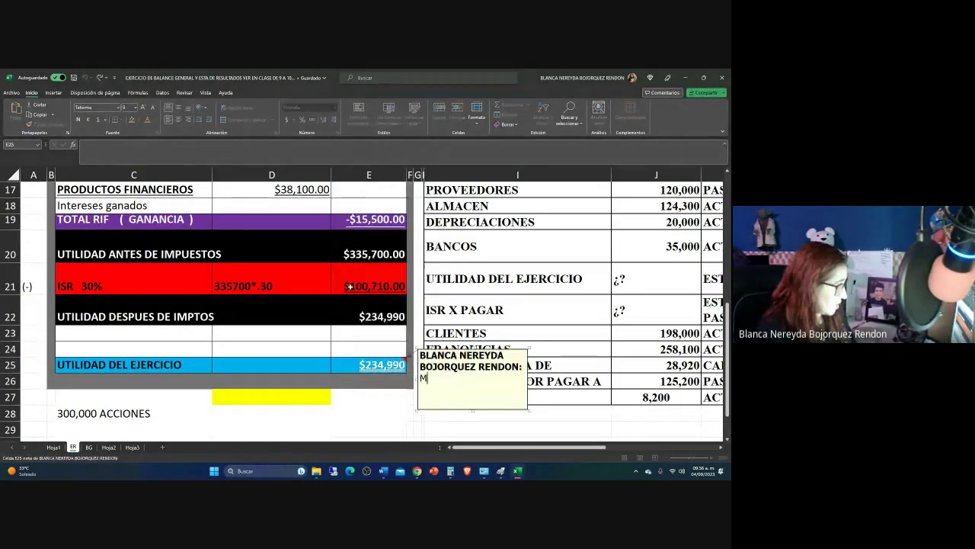
text(E LA LLEVO AL BA)
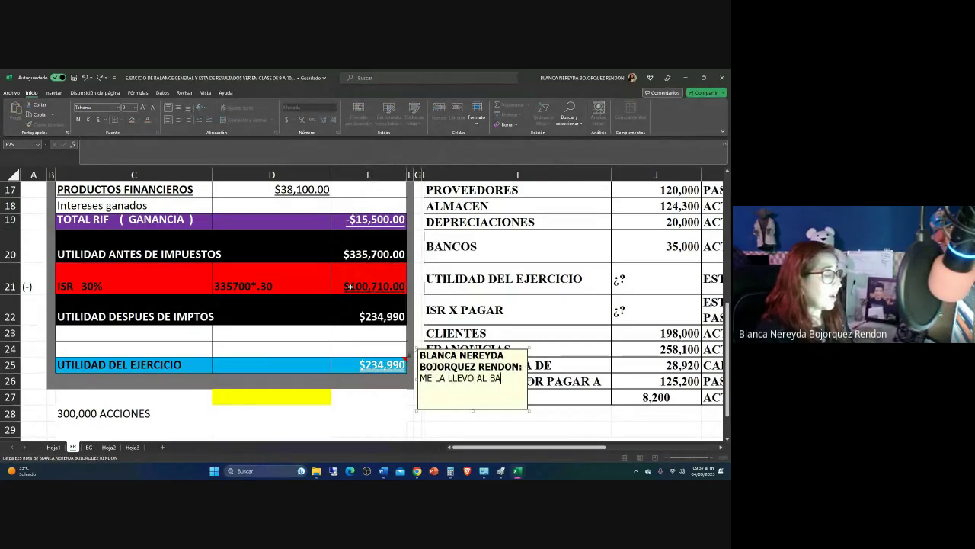
text(LANCE GNE)
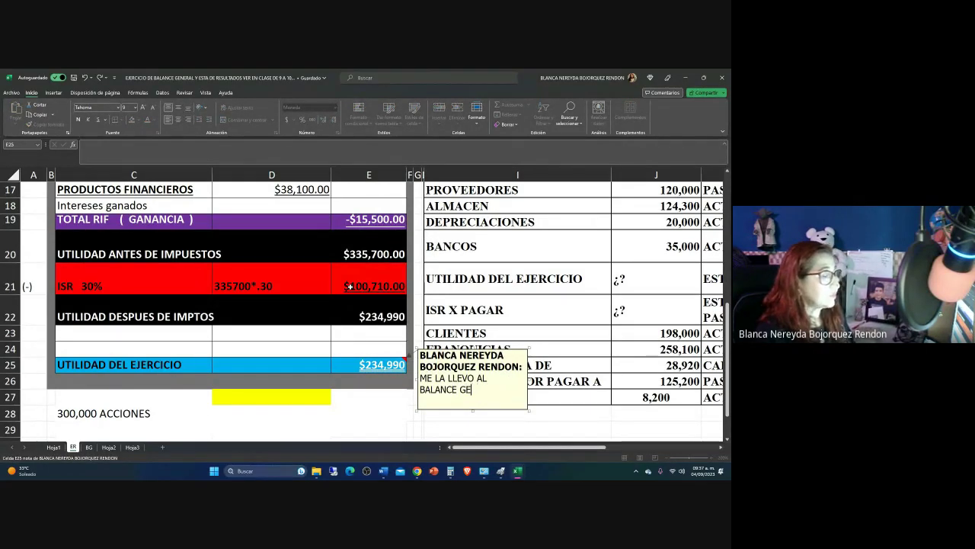
text(NME)
key(BackSpace)
text(ERAL)
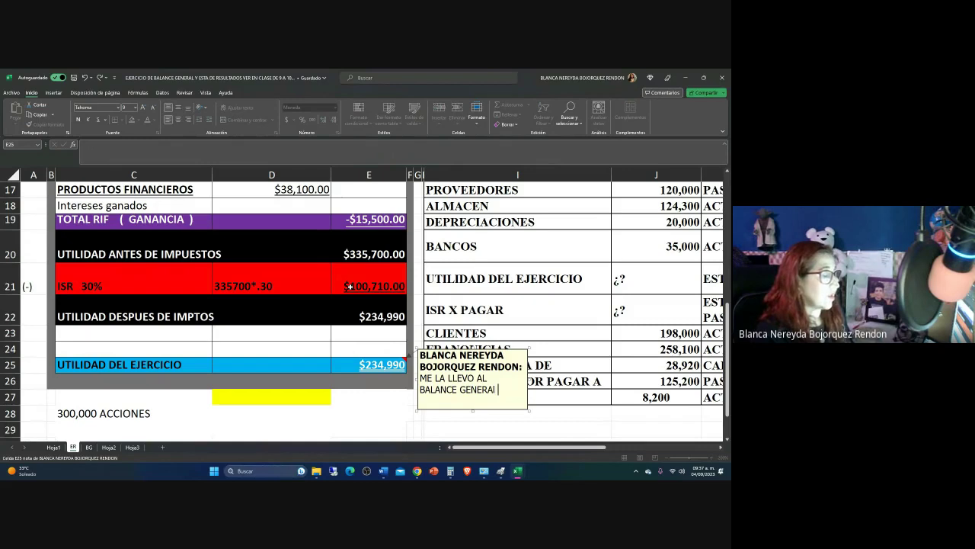
key(BackSpace)
key(BackSpace)
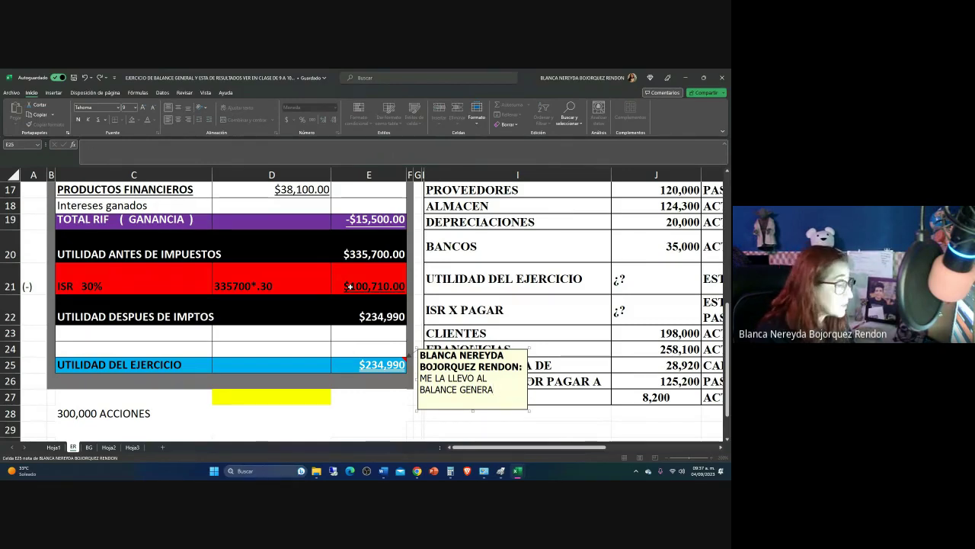
text(L AL CAPTIA)
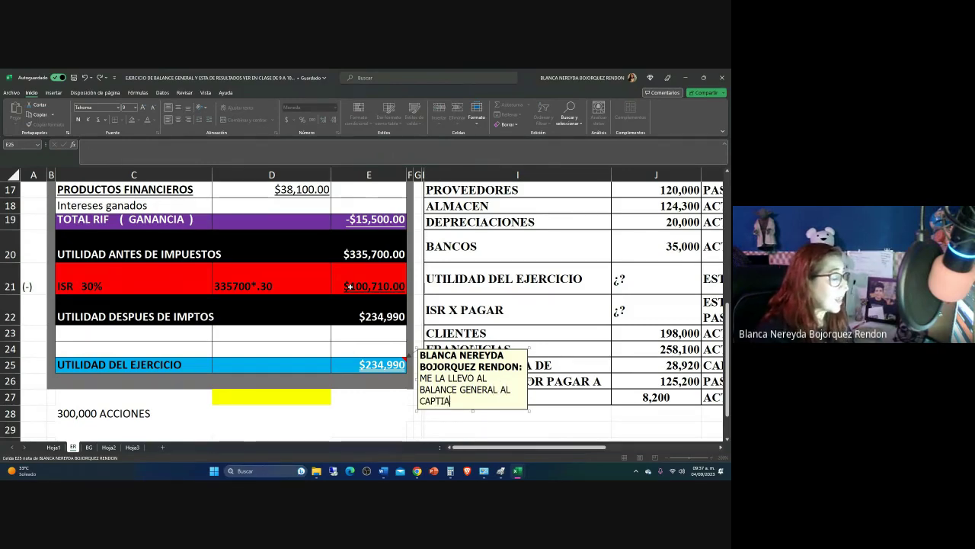
key(BackSpace)
key(BackSpace)
key(BackSpace)
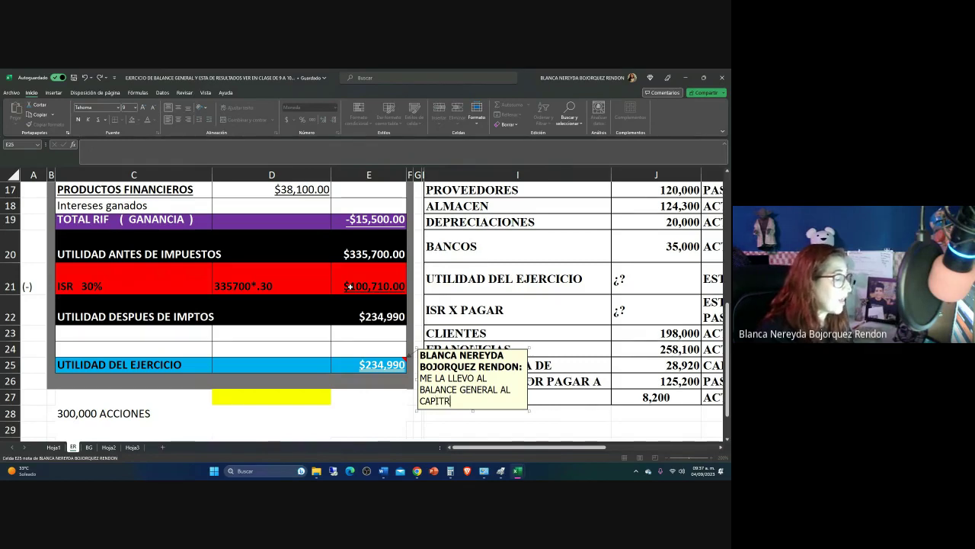
key(BackSpace)
text(AL GA)
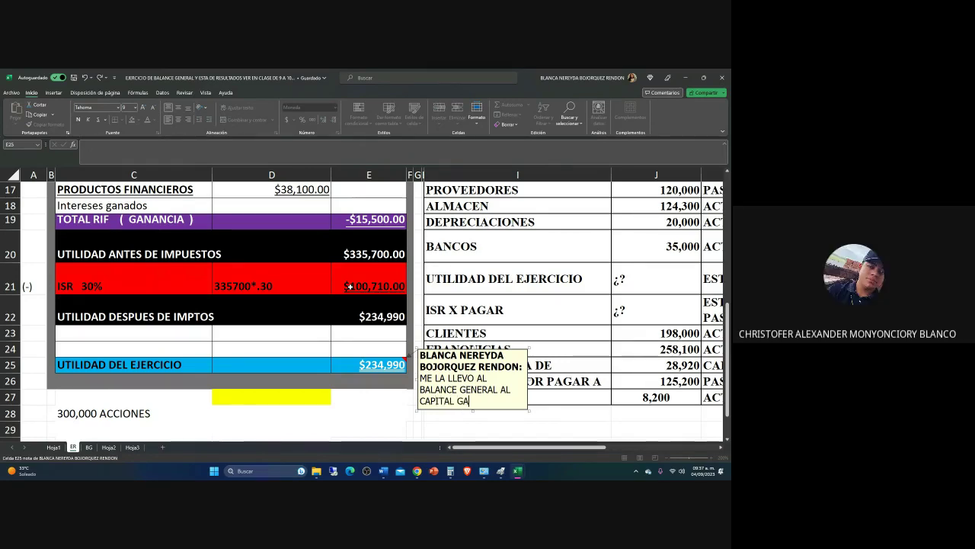
text(NADO)
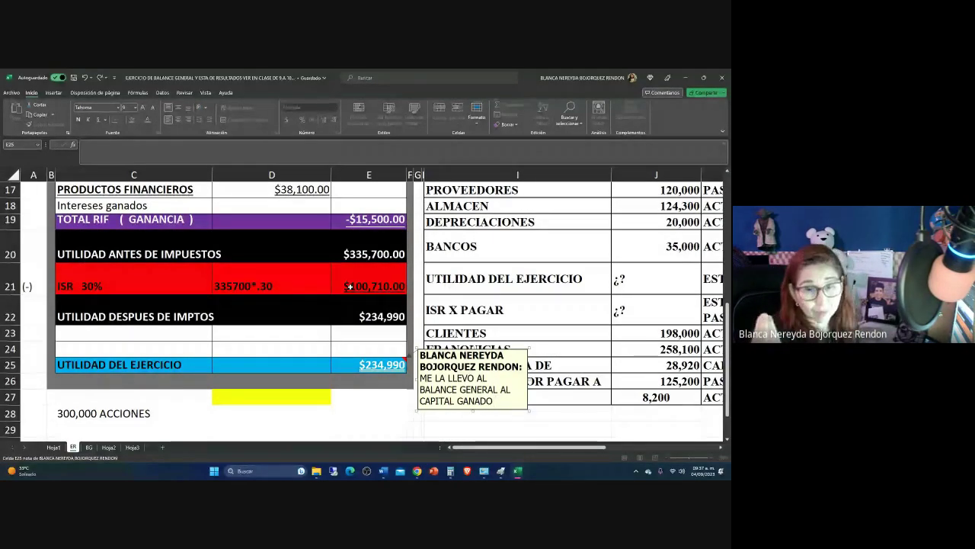
click(355, 421)
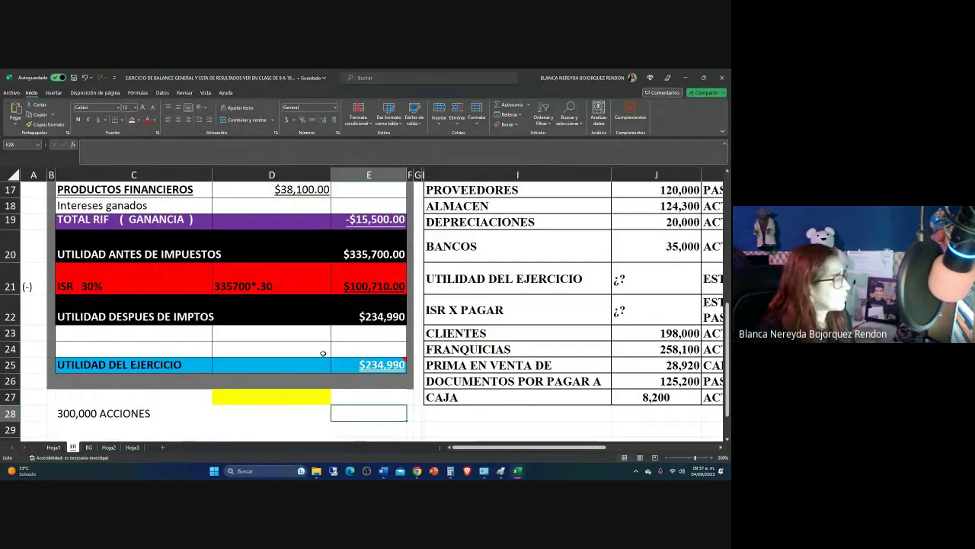
Add a note to the ISR amount in E21 reading ME LA LLEVO AL BALANCE EN EL PASIVO A CORTO PLAZO
scroll(320, 347, up, 1)
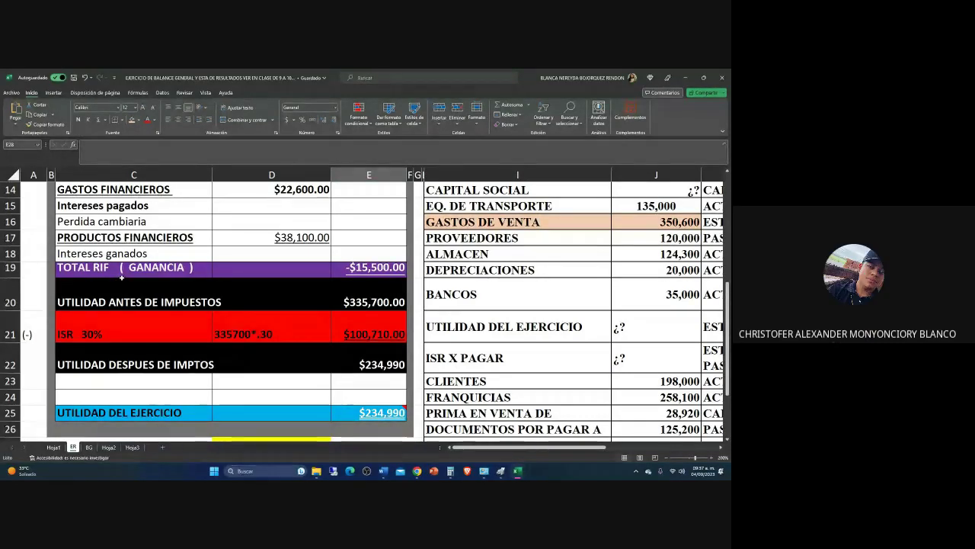
click(363, 327)
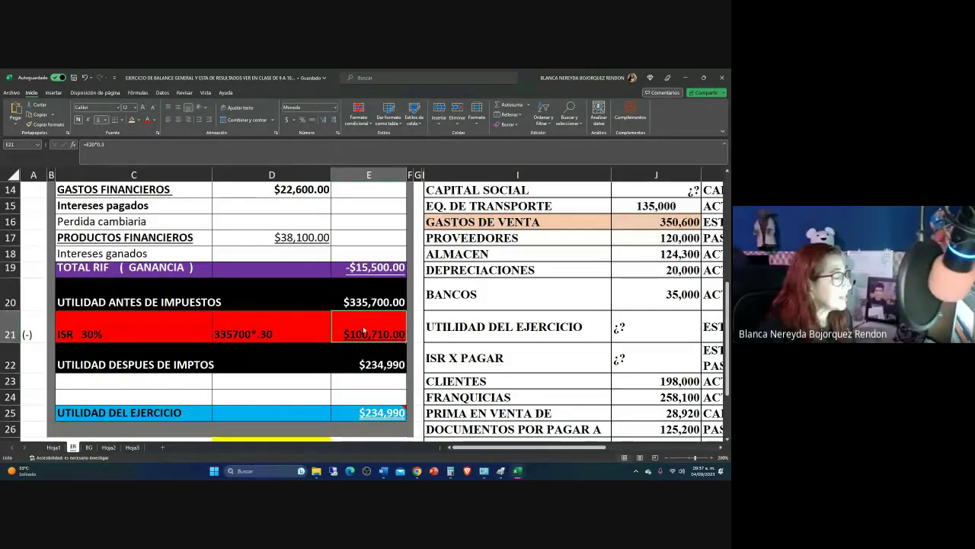
right_click(364, 329)
click(390, 251)
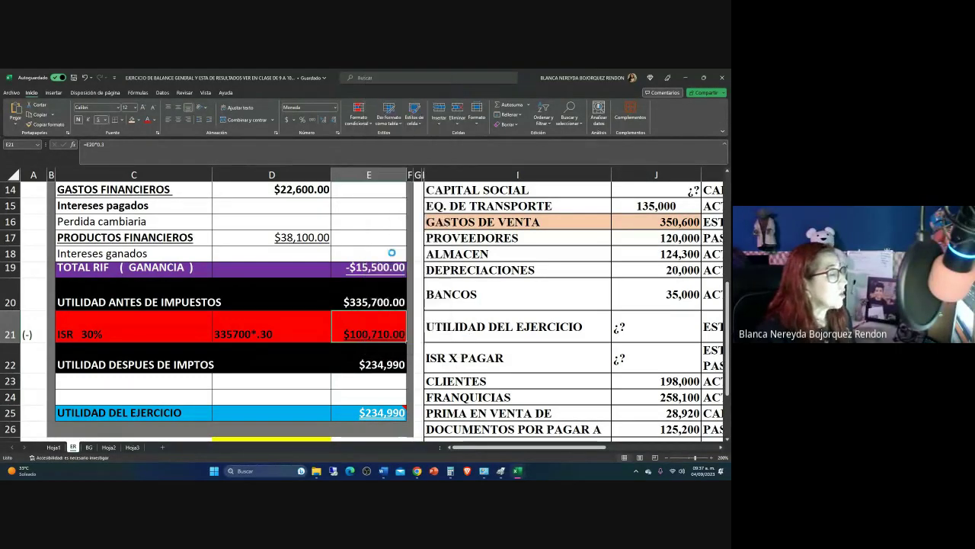
text(ME LA L)
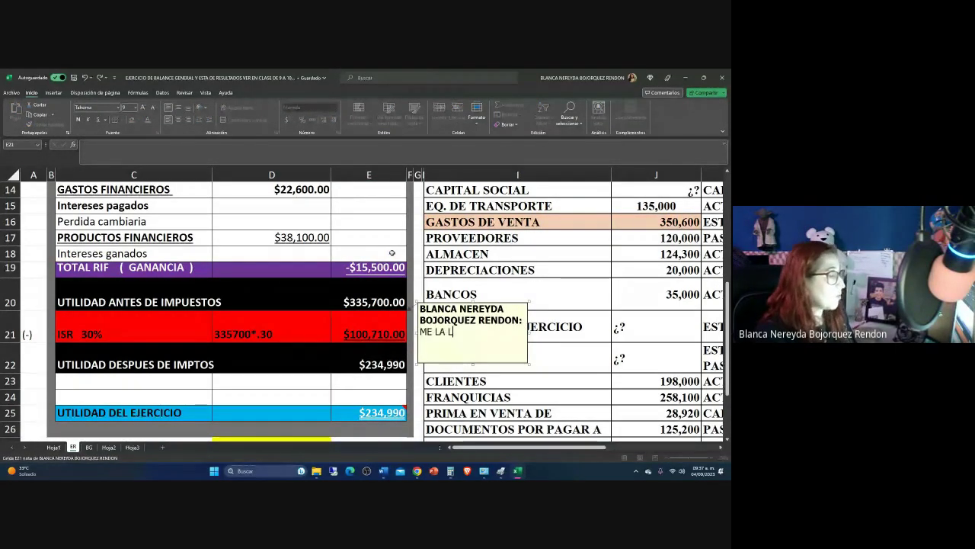
text(LEVO AL BAL)
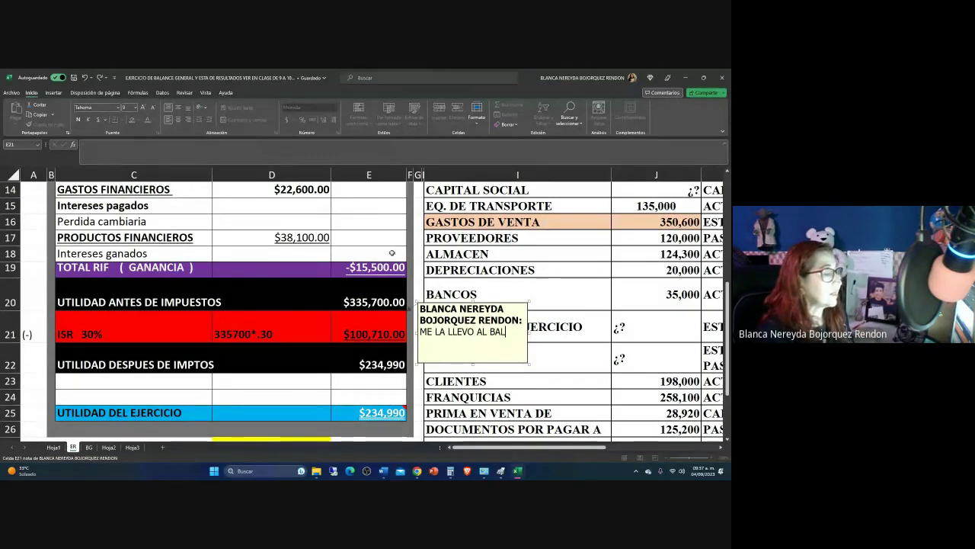
text(ANCE E)
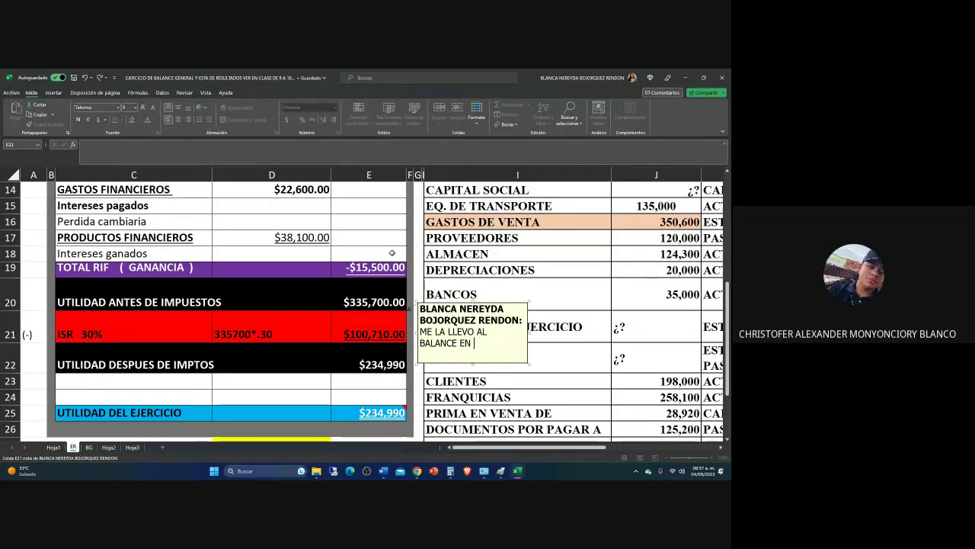
text(L PASIVO A)
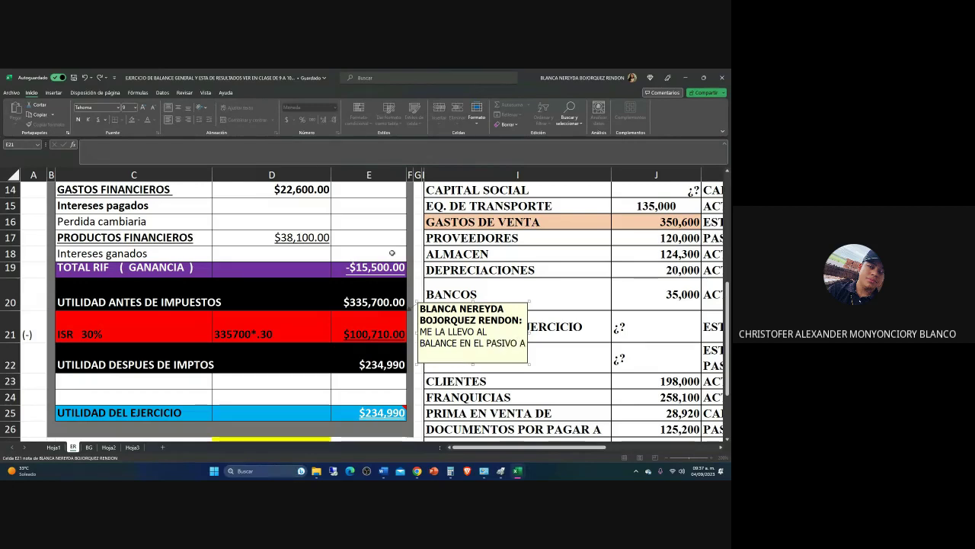
text( CORTO PLAZ)
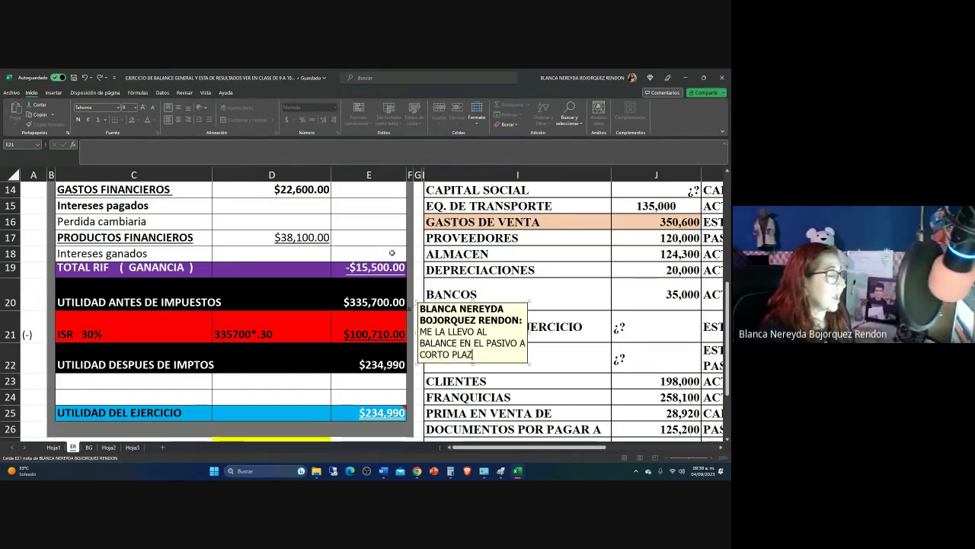
text(O)
click(551, 355)
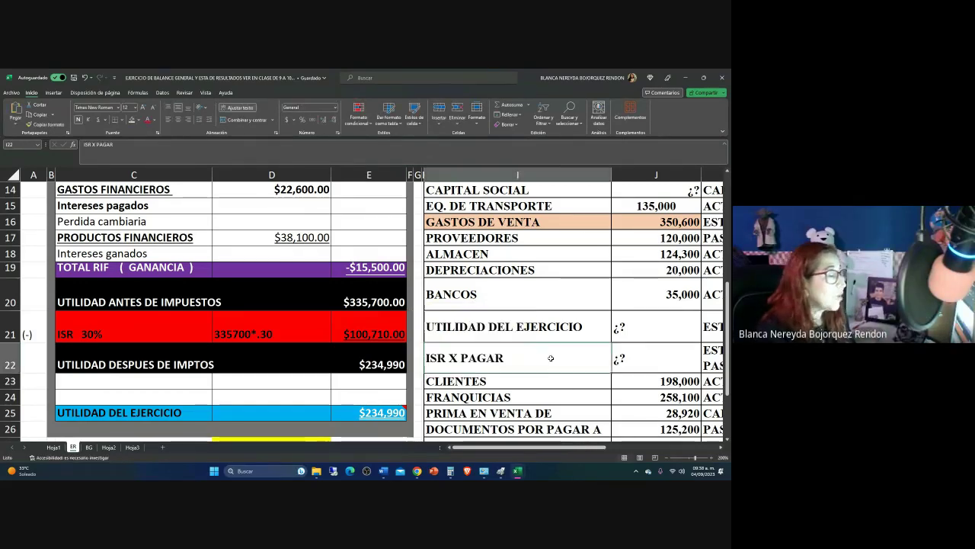
mouse_move(358, 325)
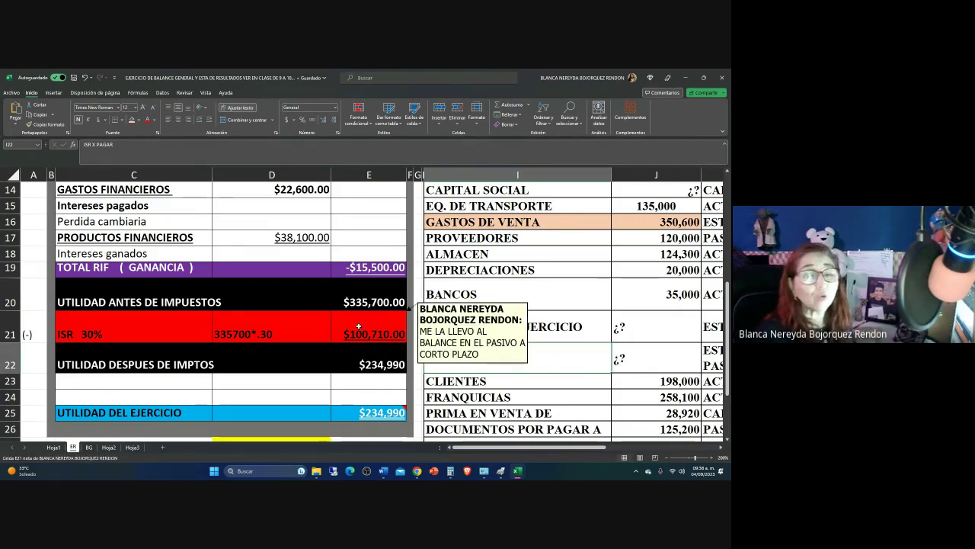
Enter the heading FIRMAS in C31 below the income statement and centre the contents of C31:E31
scroll(345, 286, down, 2)
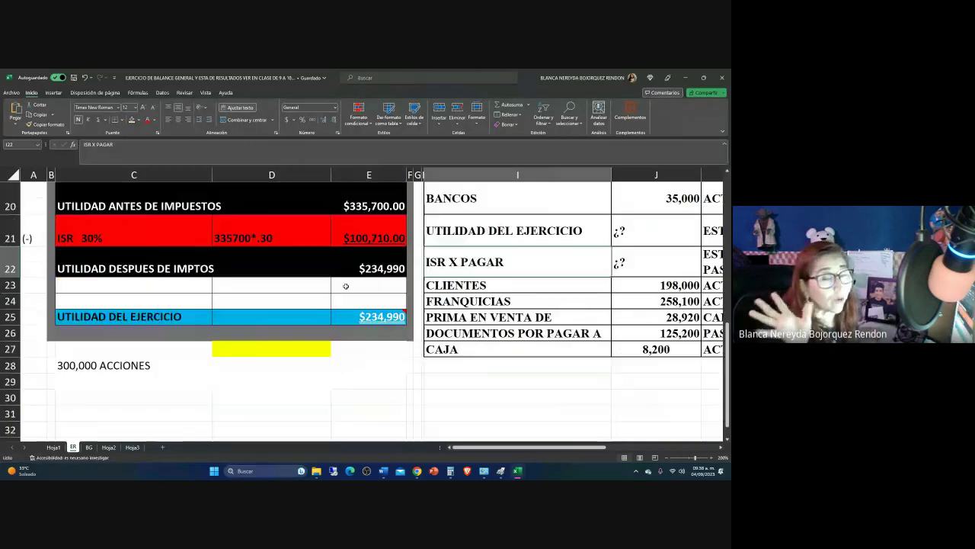
scroll(345, 285, down, 1)
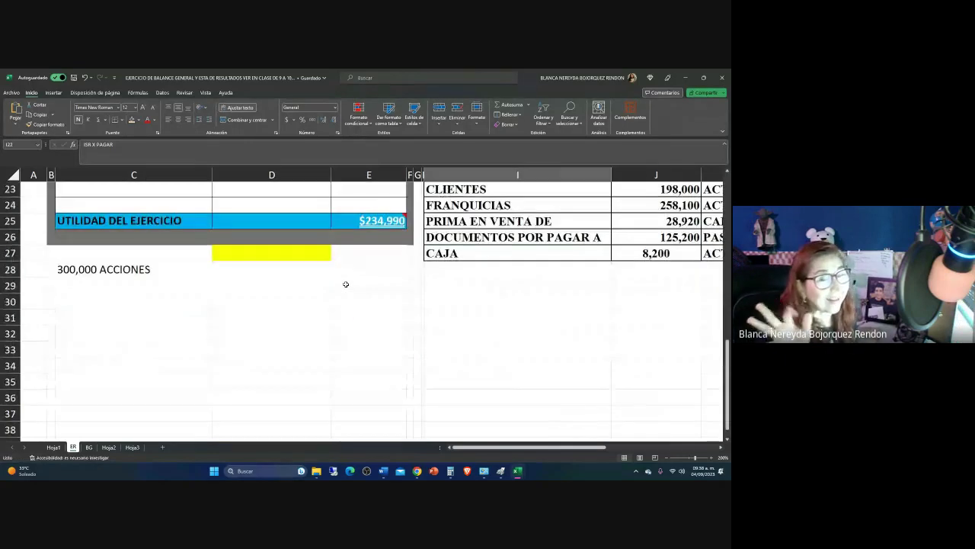
click(106, 320)
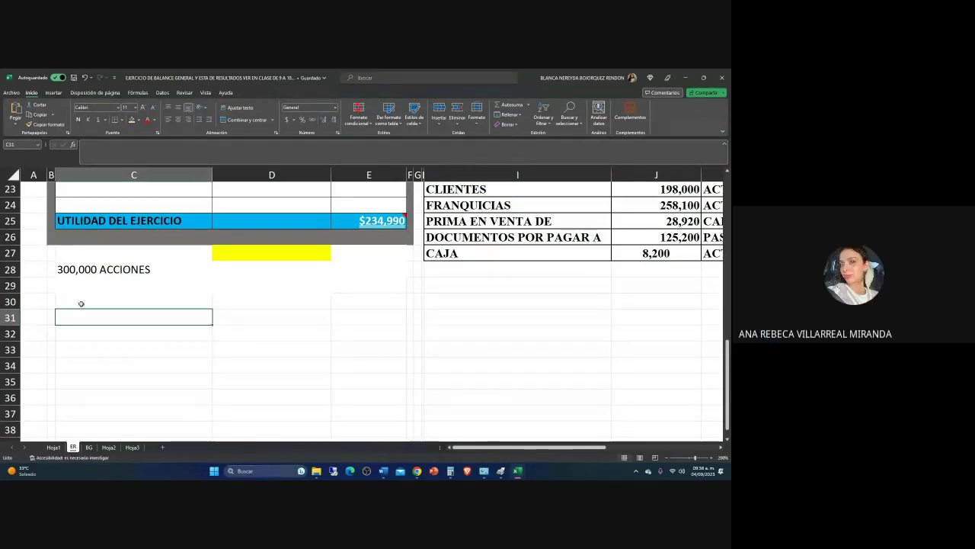
text(FIRMAS)
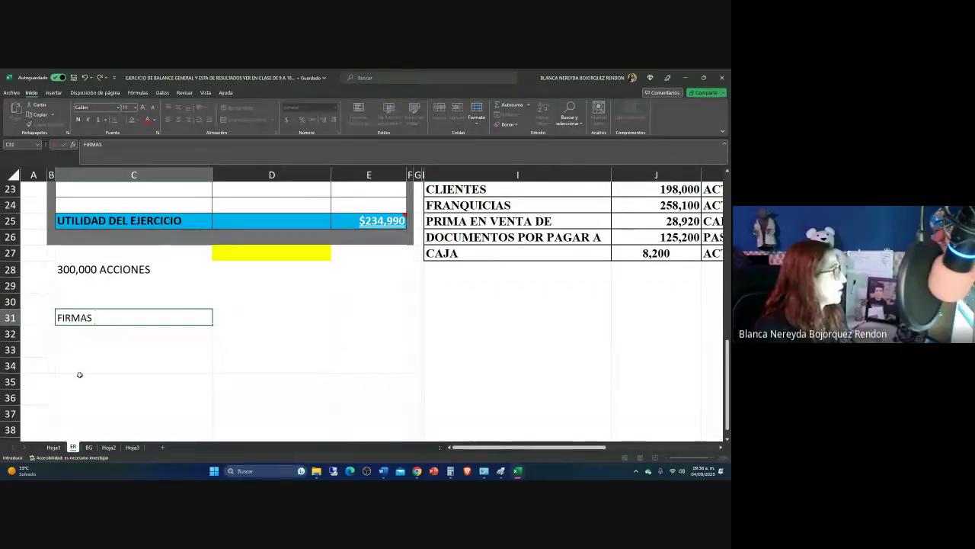
drag(200, 316, 374, 318)
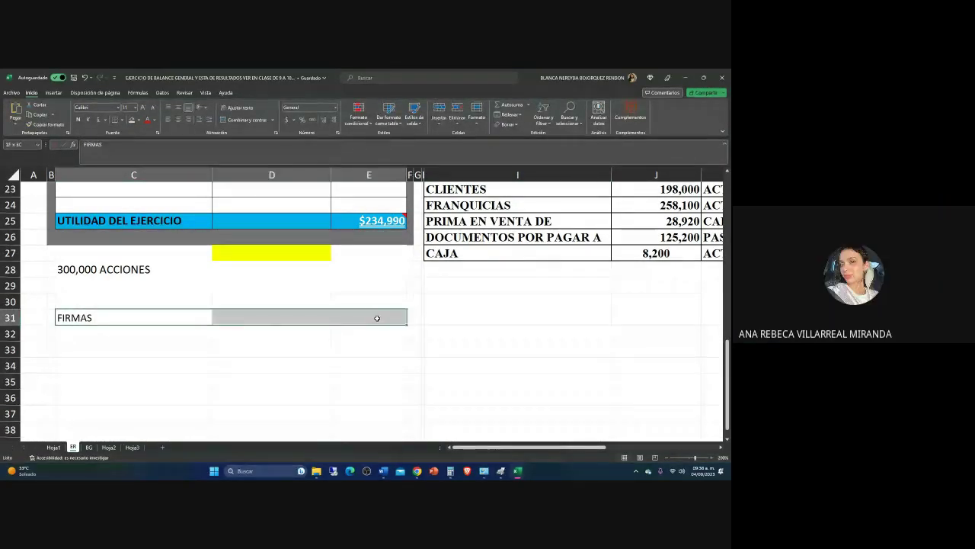
click(178, 119)
Enter the signature labels REALIZO in C33, REVISO in C35 and VoBo in C37
click(99, 352)
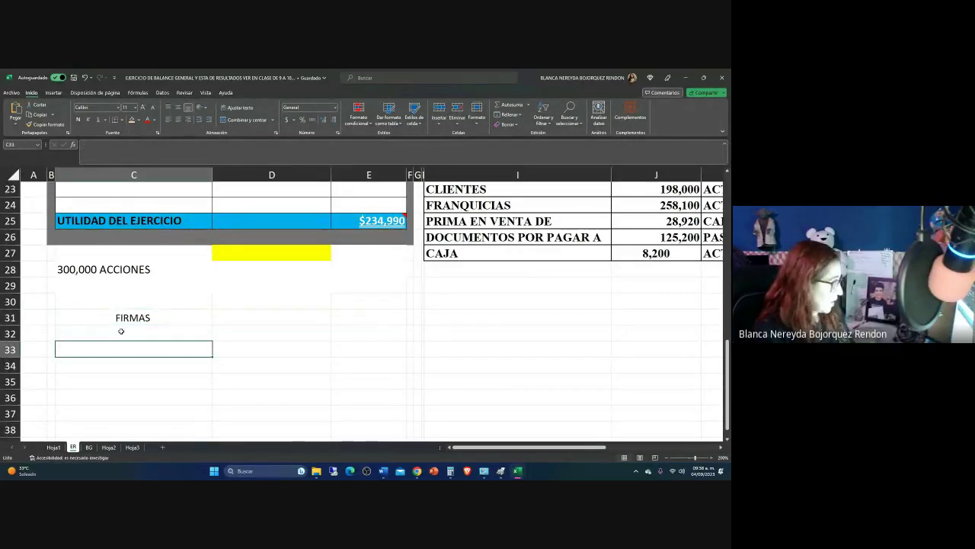
text(REALIZO)
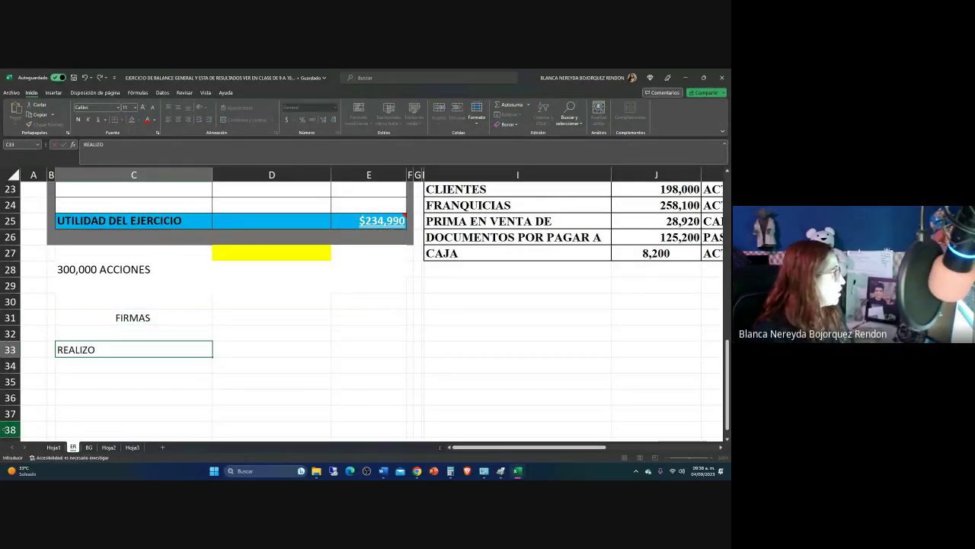
click(81, 378)
text(REVISO)
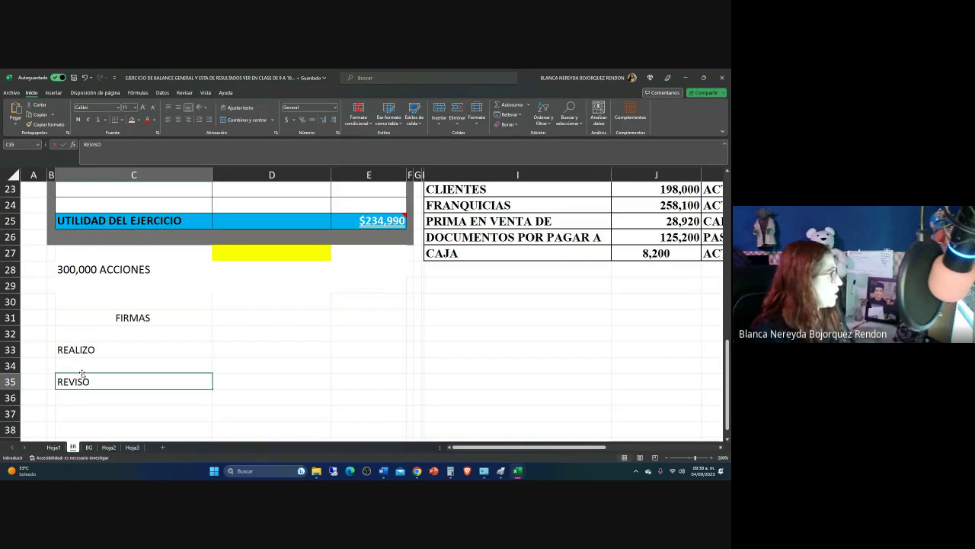
click(70, 410)
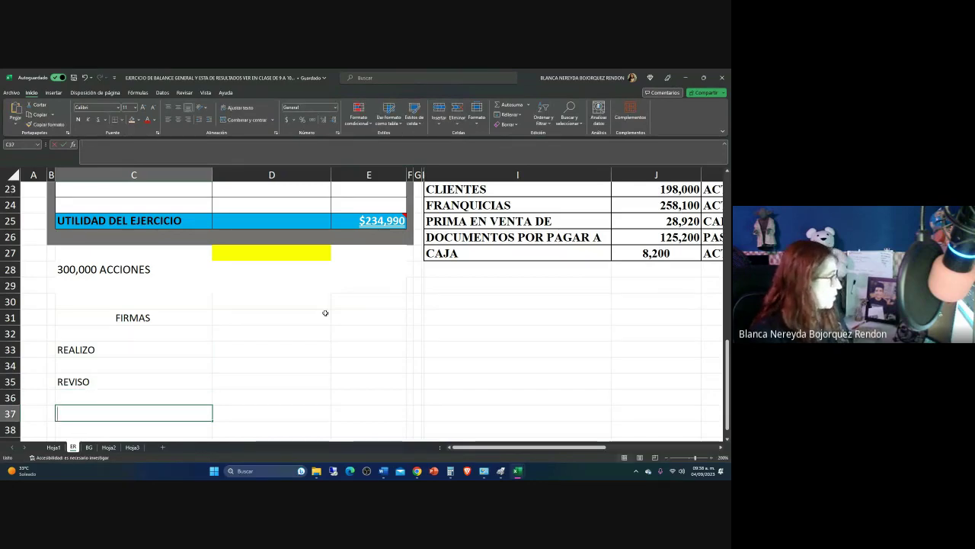
text(Vob)
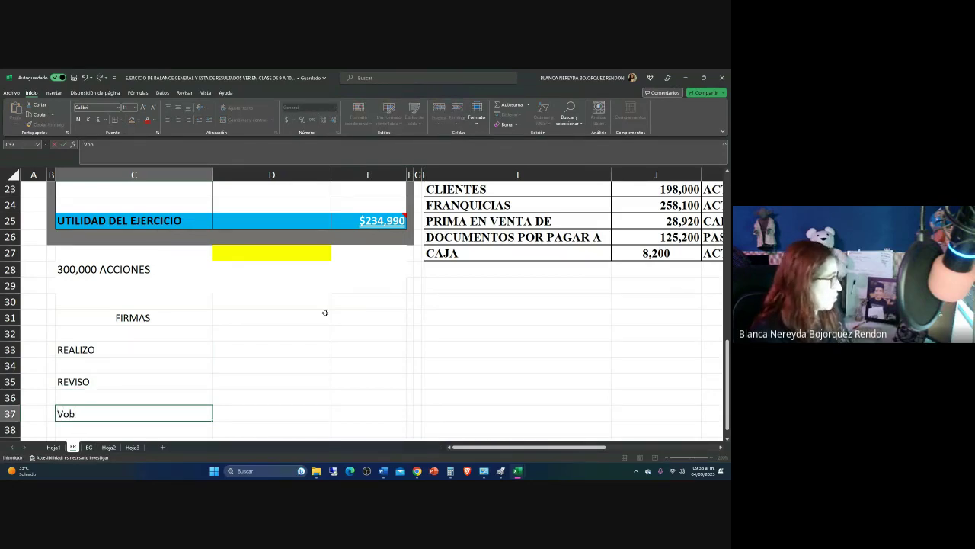
key(BackSpace)
text(Bo)
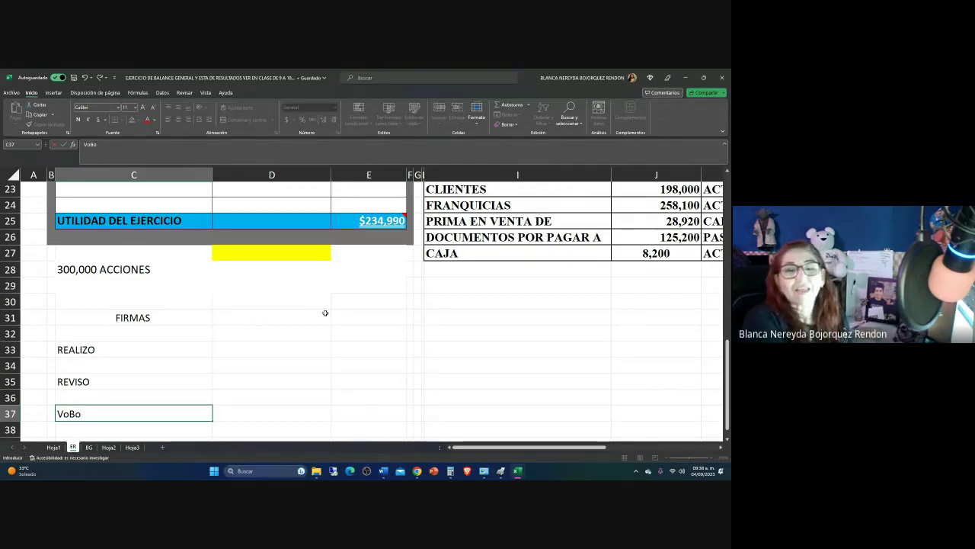
click(518, 352)
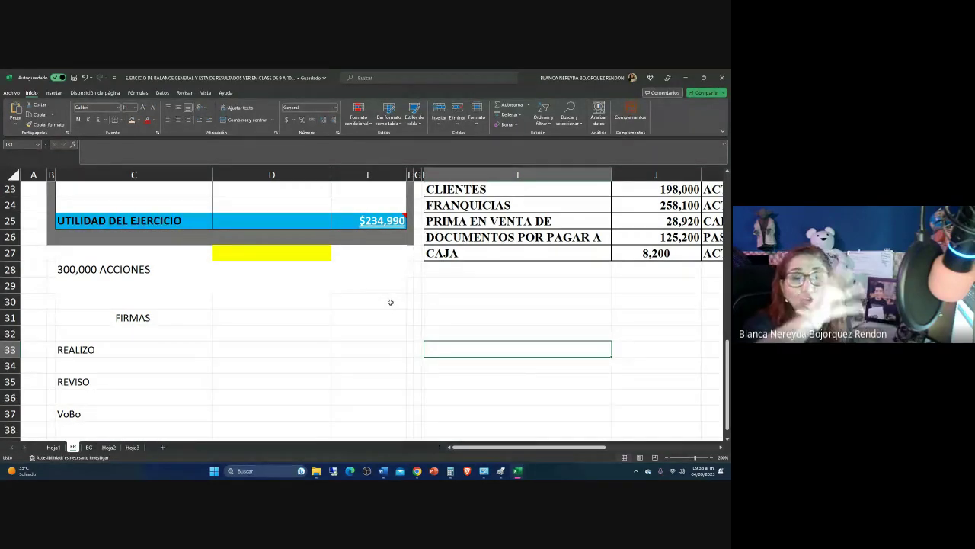
On the BG sheet, enter the company name NUNCA DEJES DE SOÑAR SA in C2 above the BALANCE GENERAL title
click(88, 447)
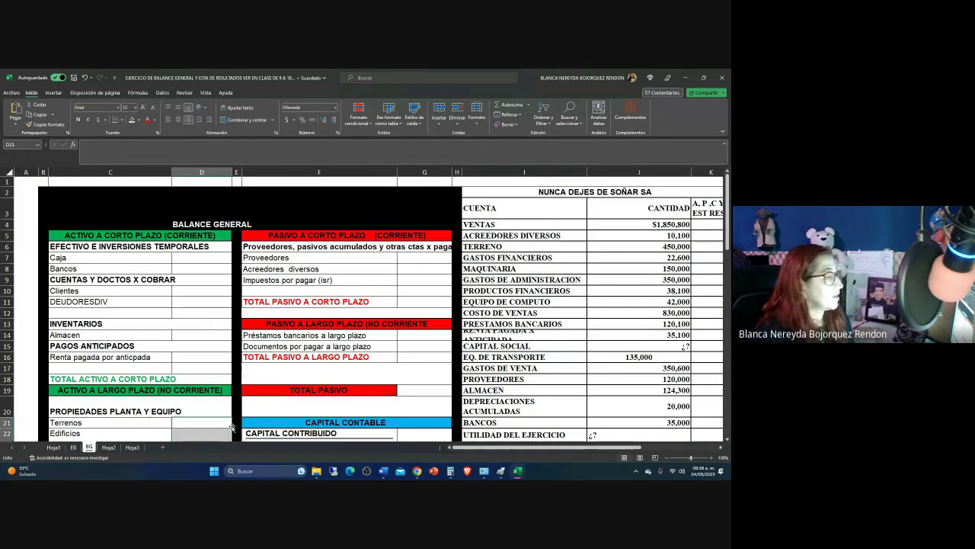
click(711, 460)
click(712, 460)
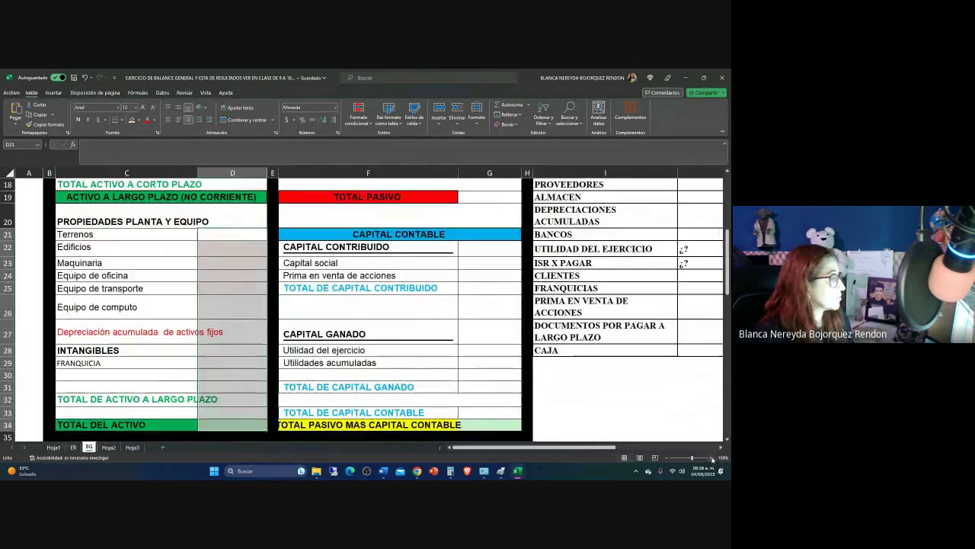
click(711, 460)
scroll(321, 406, up, 5)
scroll(320, 406, up, 1)
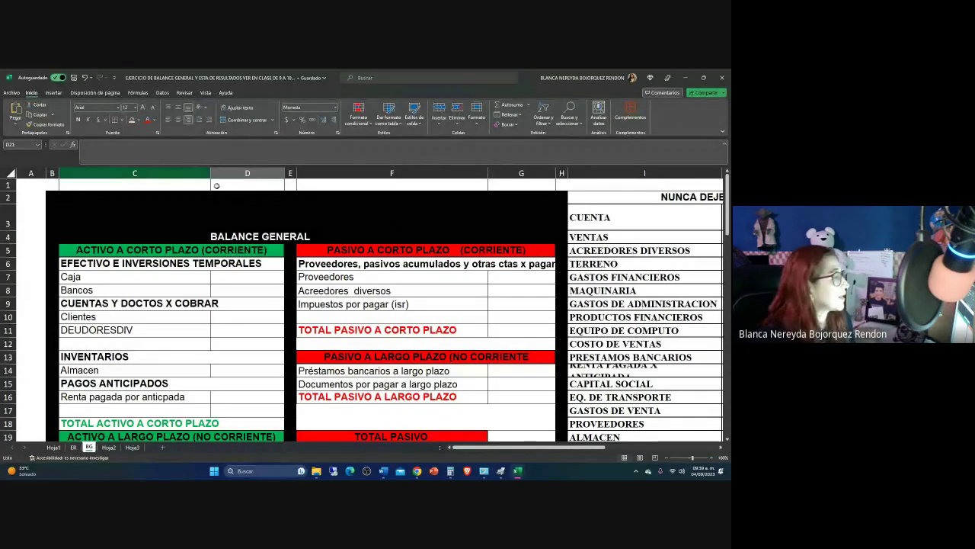
click(248, 198)
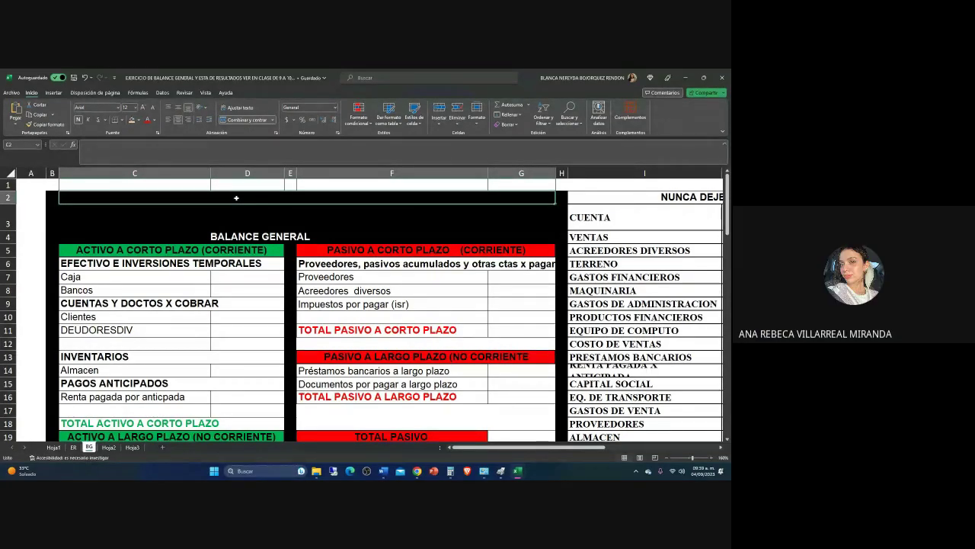
text(NUNCA DEHJE)
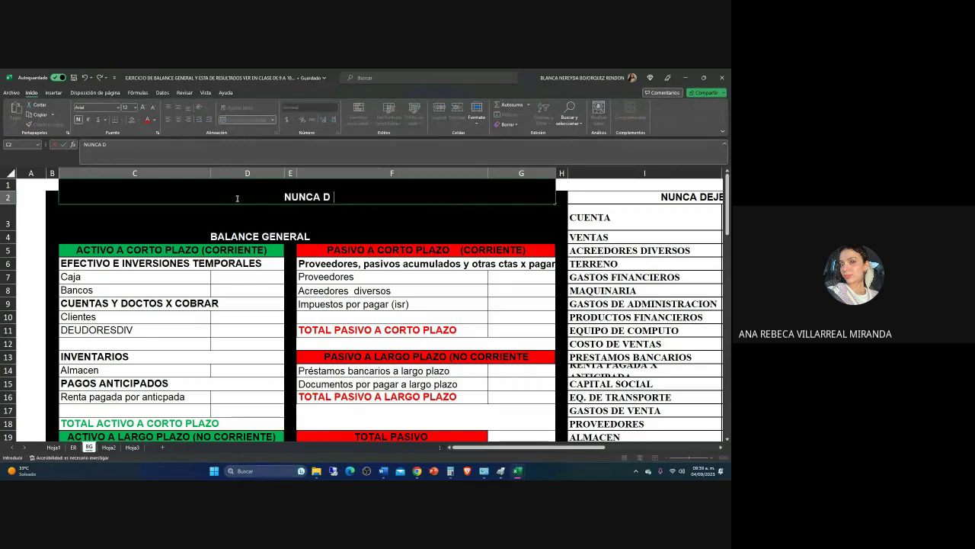
key(BackSpace)
key(BackSpace)
key(BackSpace)
text(JES DE SOLAR)
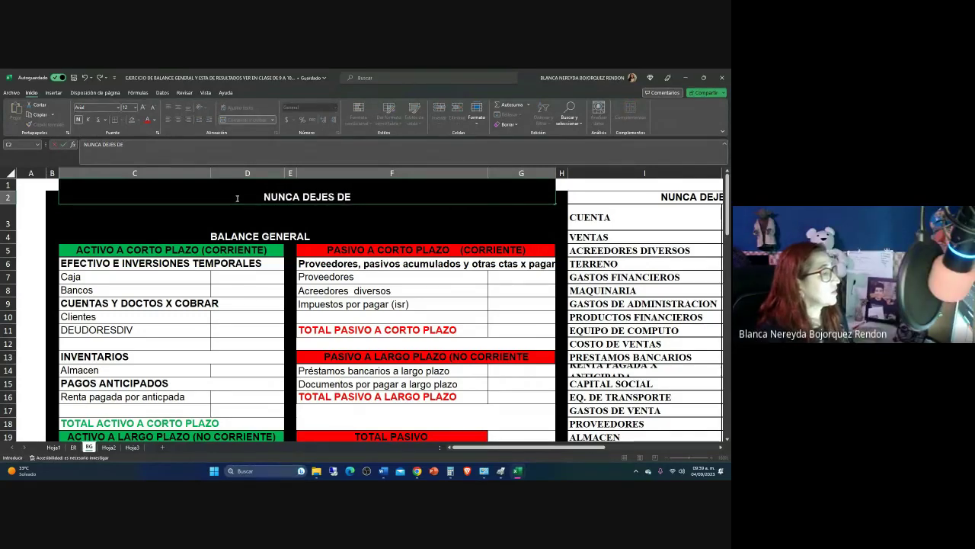
key(BackSpace)
key(BackSpace)
key(BackSpace)
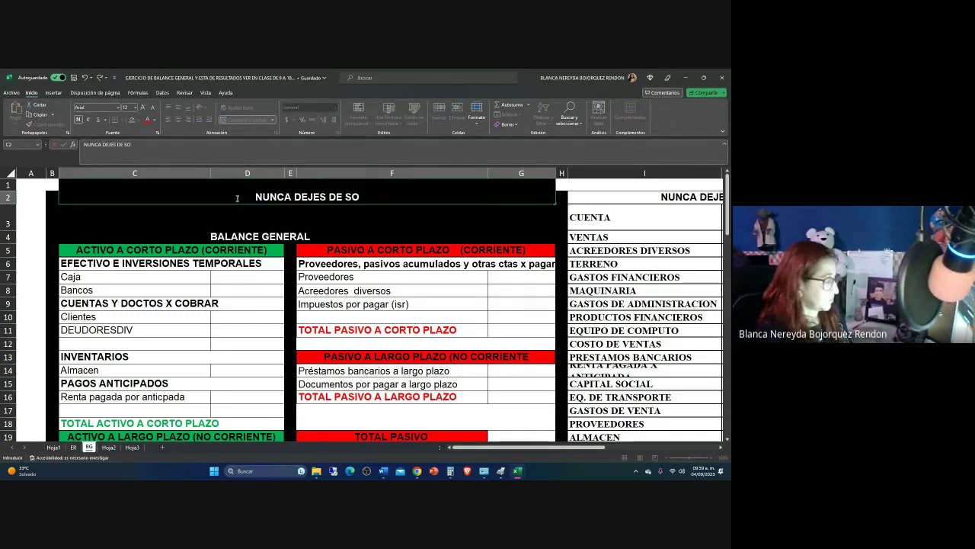
text(ÑAR SA)
key(Return)
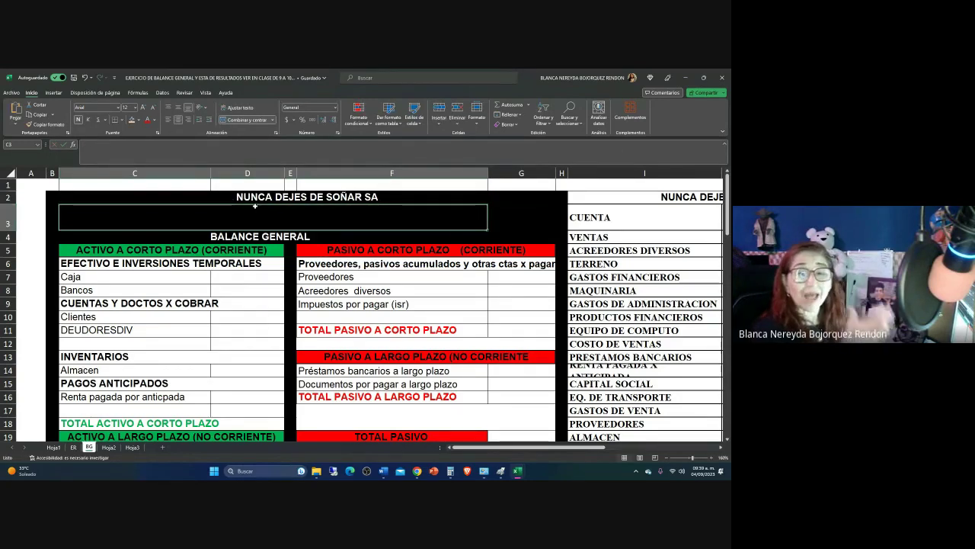
Enter the period 1 DE ENERO AL 31 DE DICIEMBRE DEL 2022 in C3 below the company name
text(1 DE E)
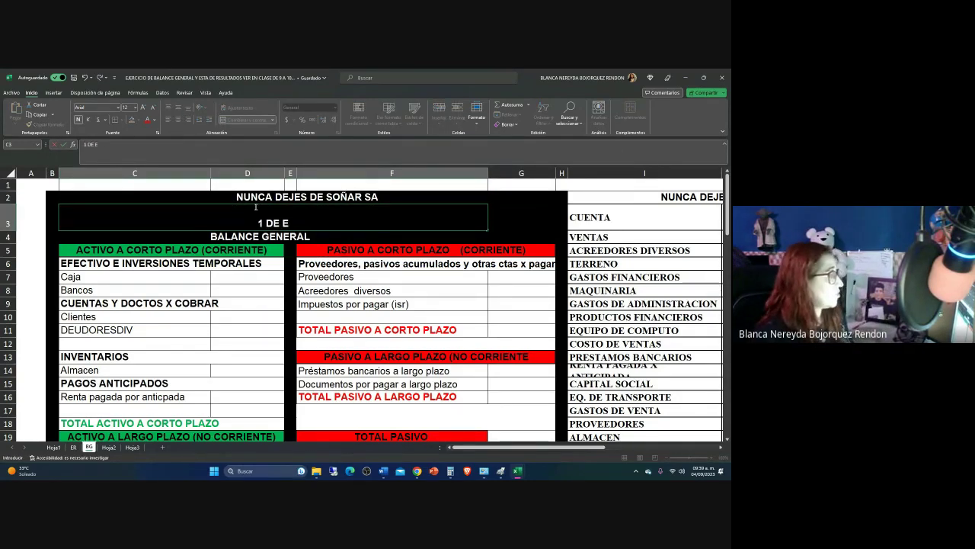
text(NERO AL 31)
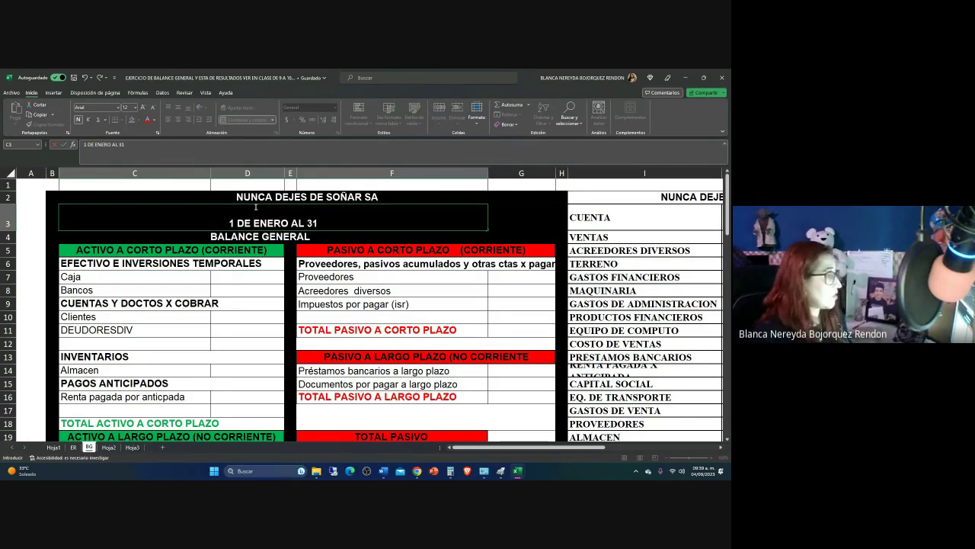
text( DE DICIEMBRE V)
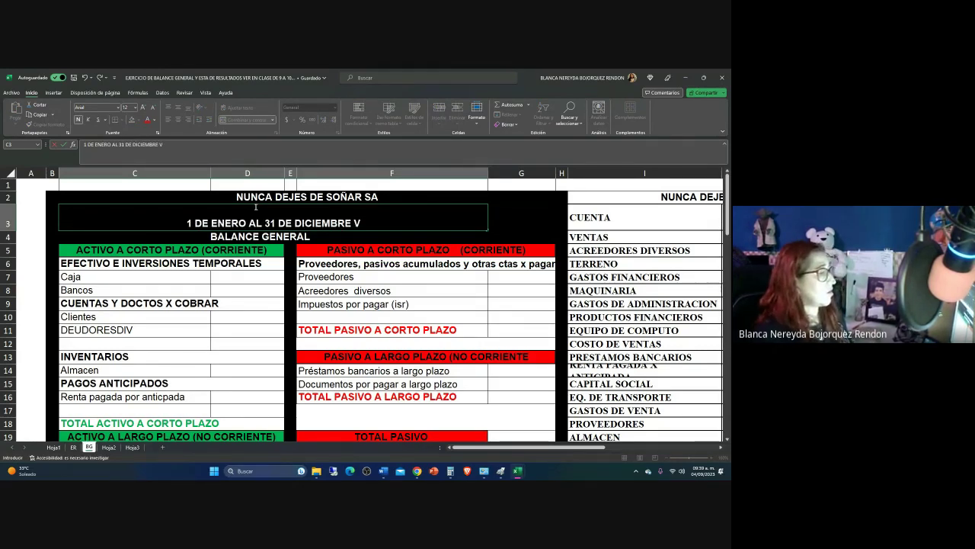
key(BackSpace)
text(DEL 2022)
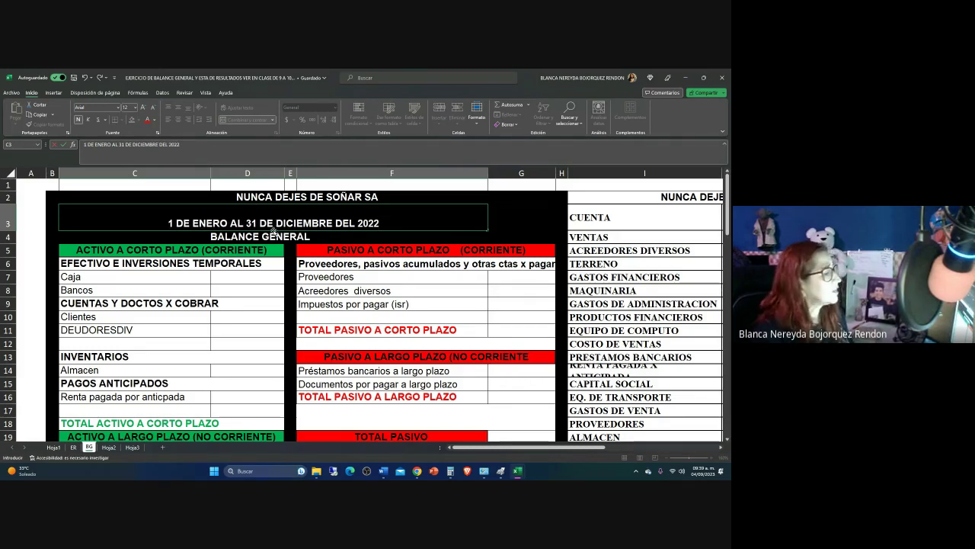
key(Return)
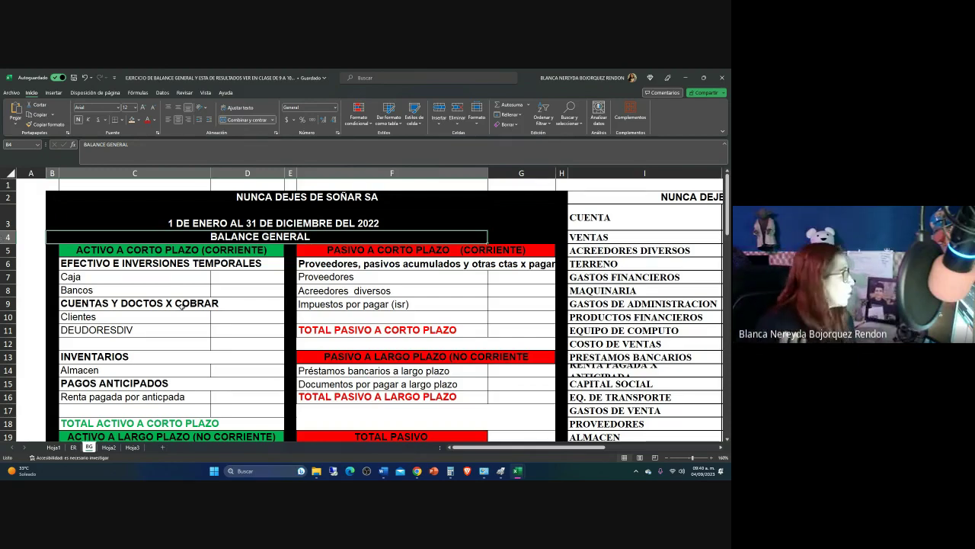
Narrow columns A, F and G so the asset section and the account list with its amounts fit side by side
click(118, 288)
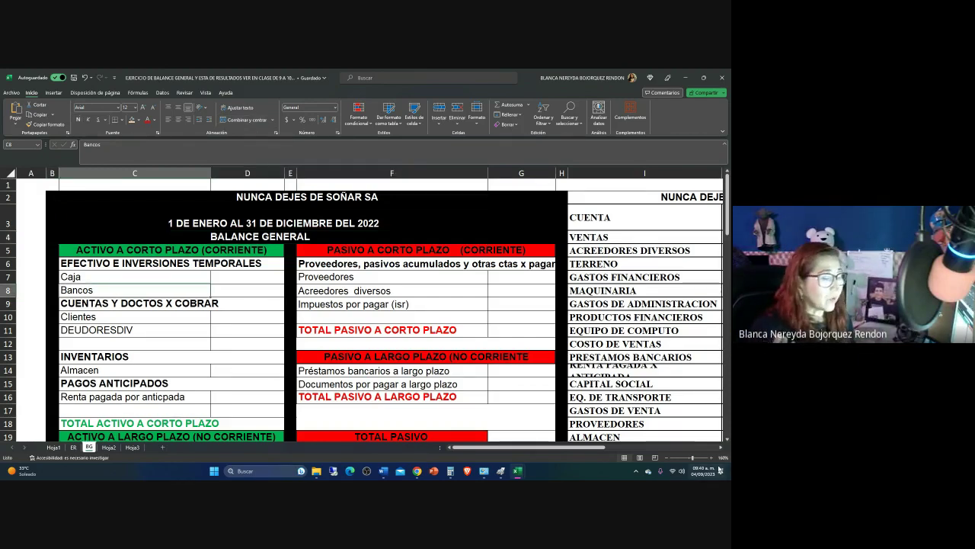
click(712, 458)
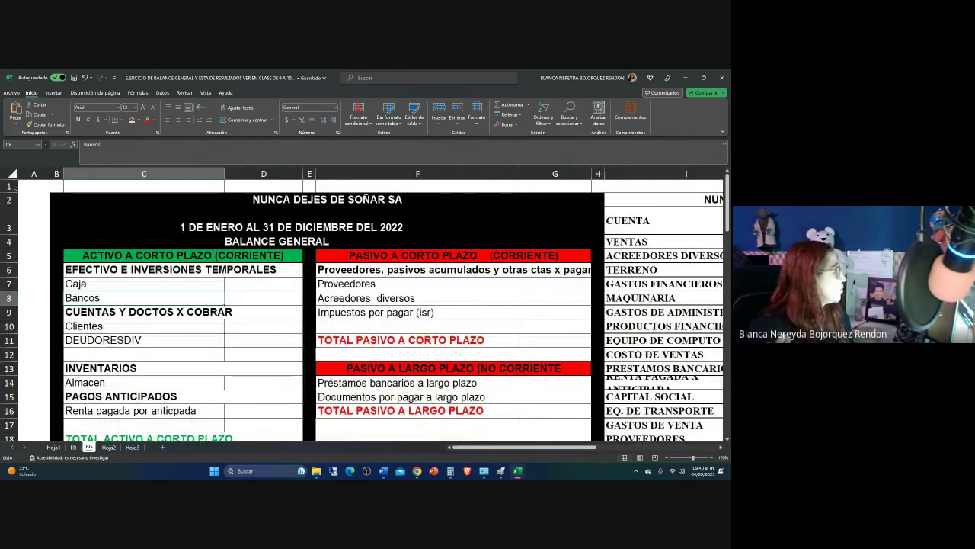
drag(50, 174, 32, 173)
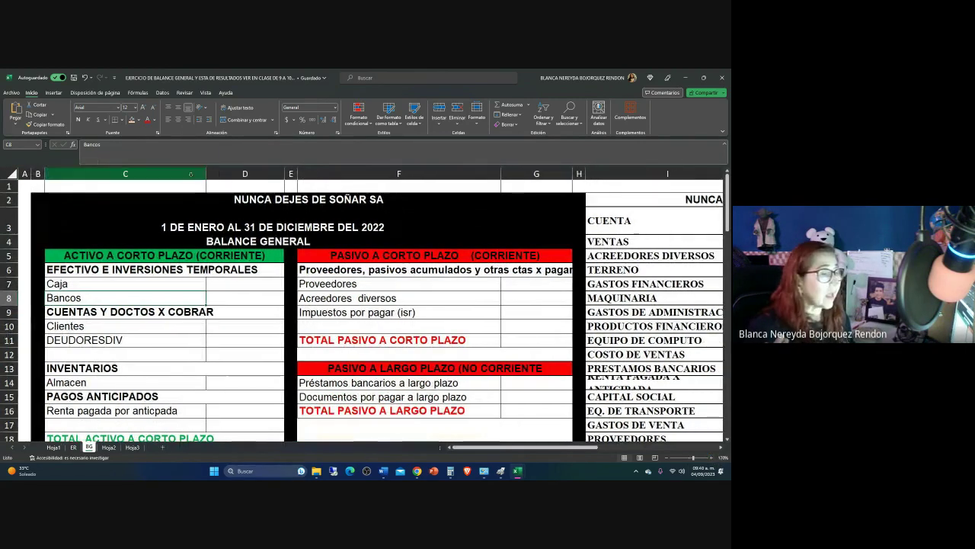
drag(501, 174, 456, 173)
drag(527, 173, 488, 175)
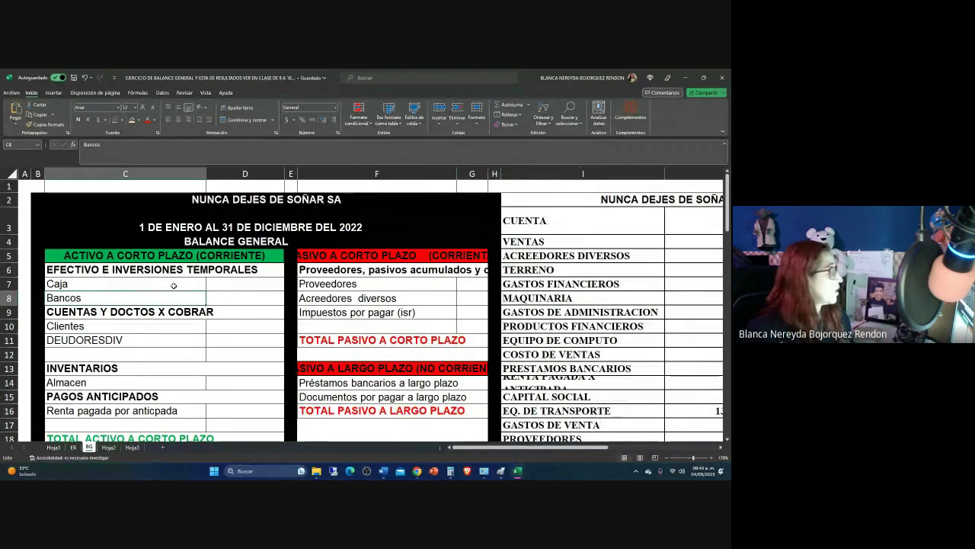
click(228, 270)
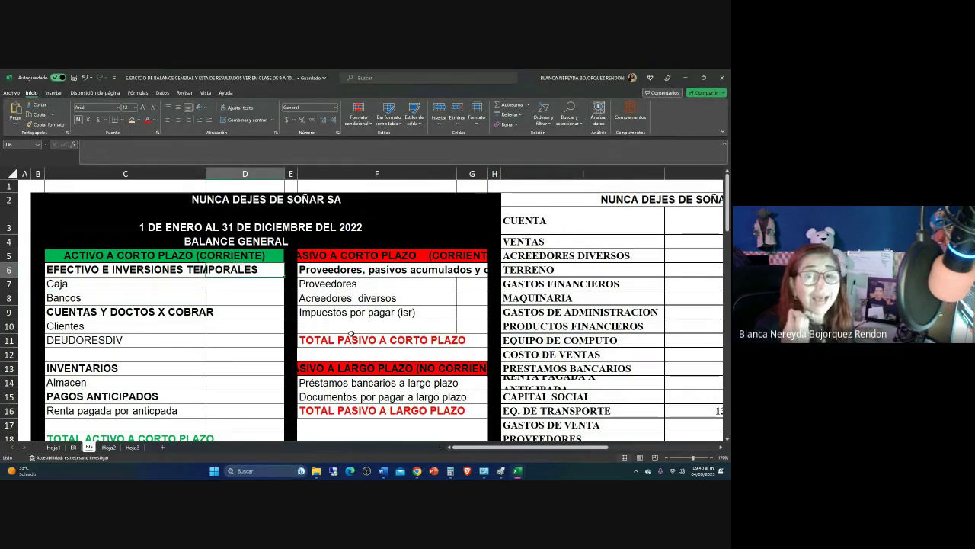
click(651, 269)
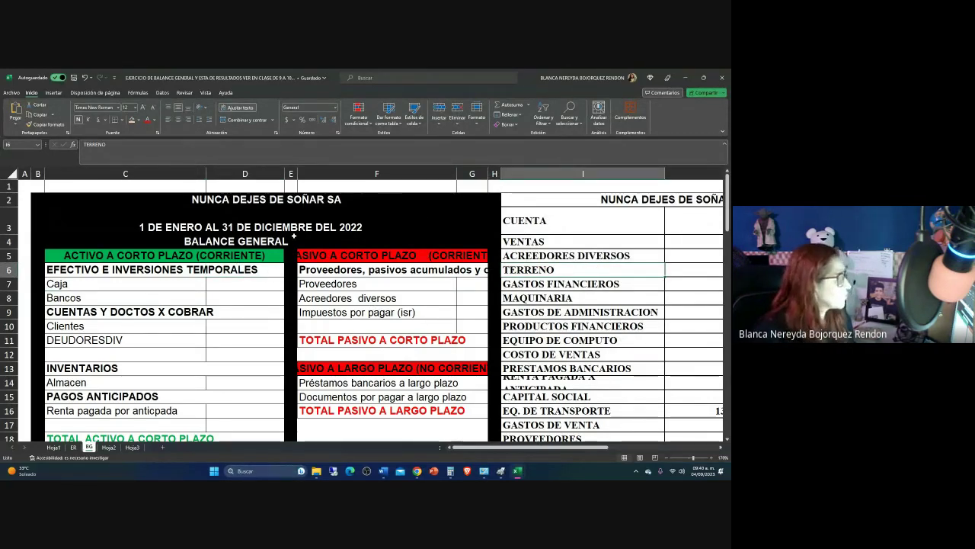
drag(456, 174, 367, 184)
scroll(513, 277, down, 1)
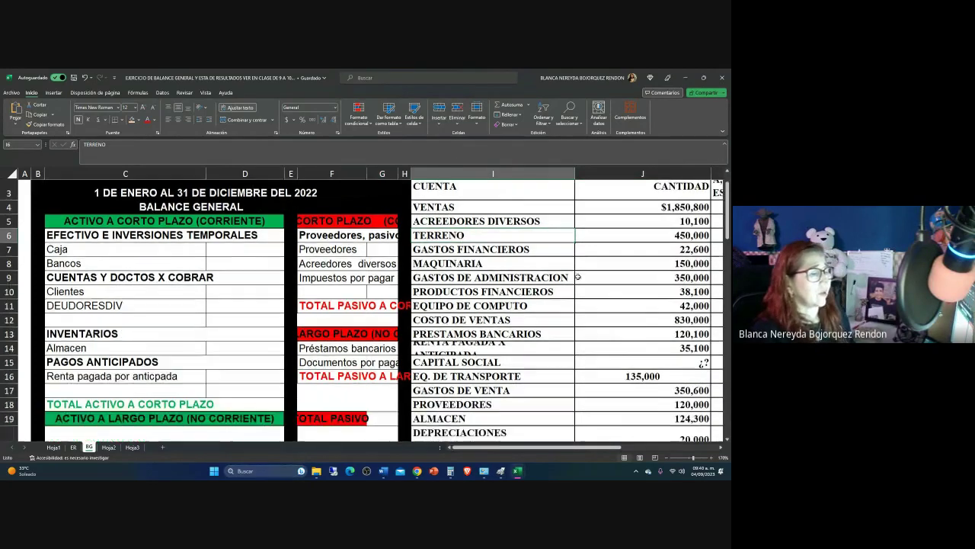
Fill VENTAS, GASTOS FINANCIEROS, GASTOS DE ADMINISTRACION, PRODUCTOS FINANCIEROS and COSTO DE VENTAS with their amounts in light orange in the account list
scroll(557, 263, up, 1)
drag(438, 242, 648, 243)
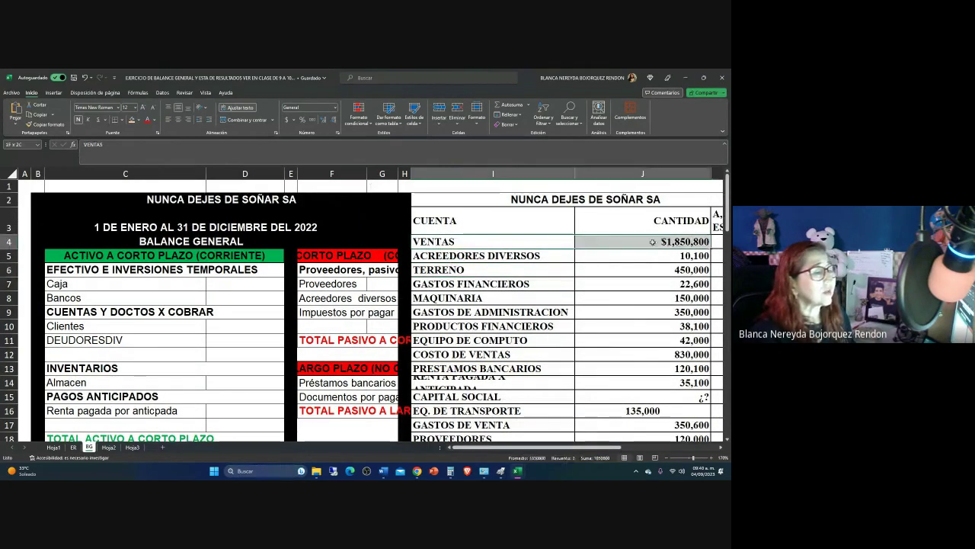
click(132, 120)
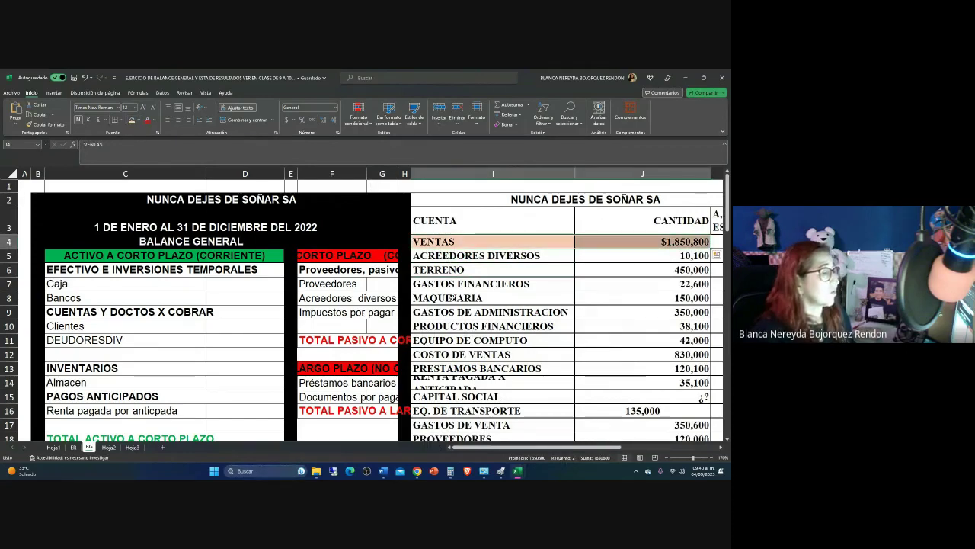
drag(425, 283, 653, 284)
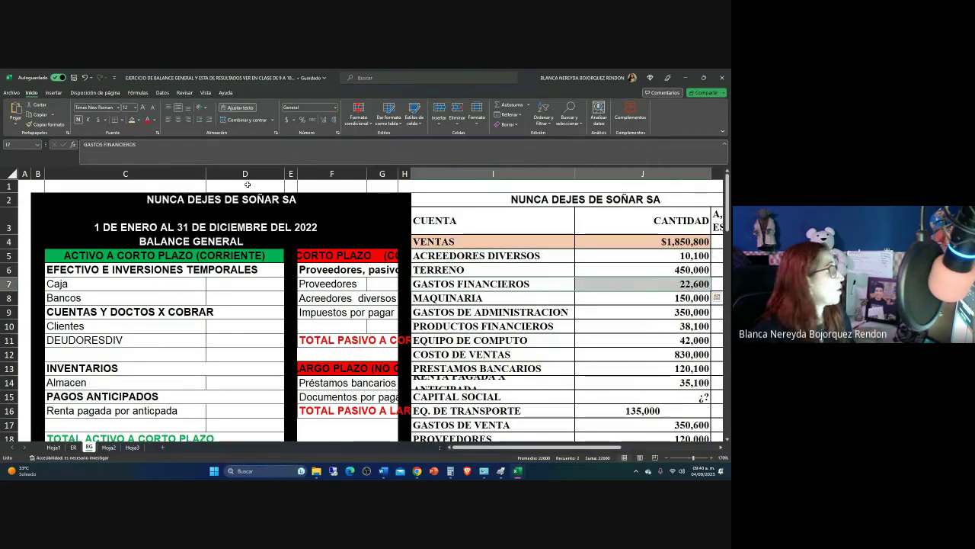
click(131, 120)
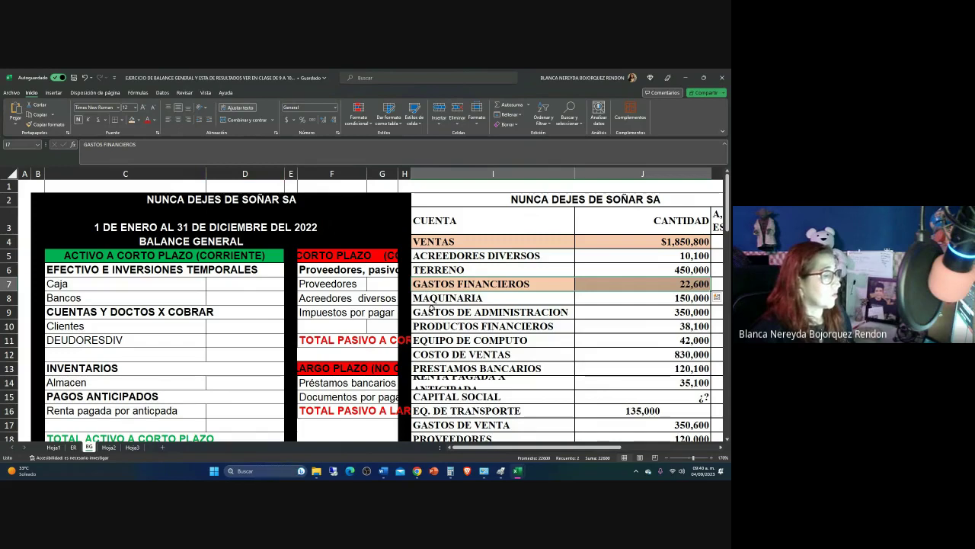
drag(431, 312, 645, 328)
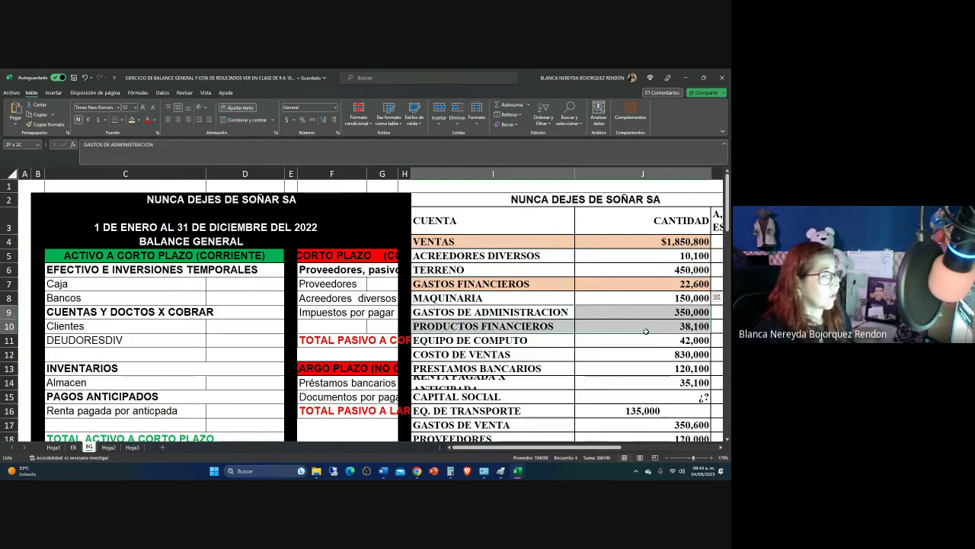
click(131, 121)
drag(457, 354, 648, 340)
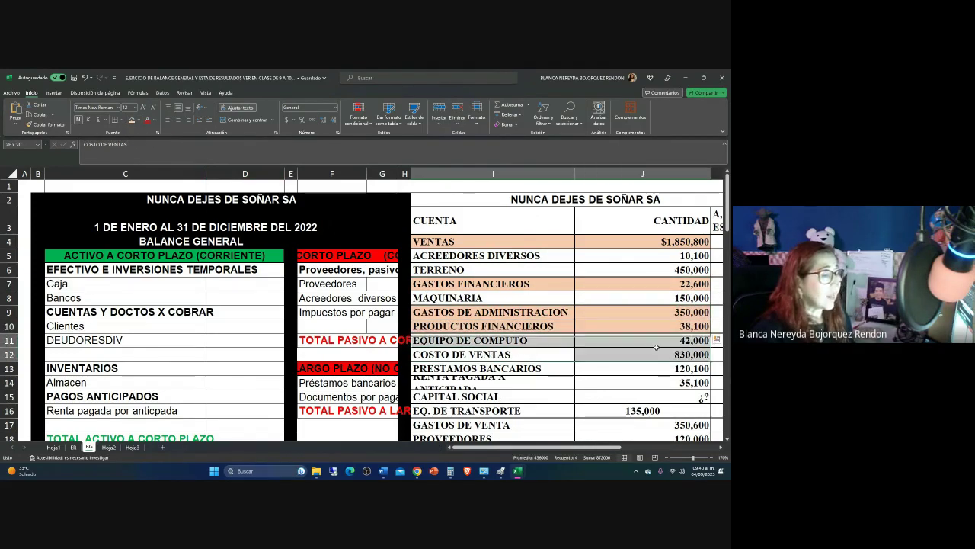
drag(457, 354, 667, 357)
click(132, 121)
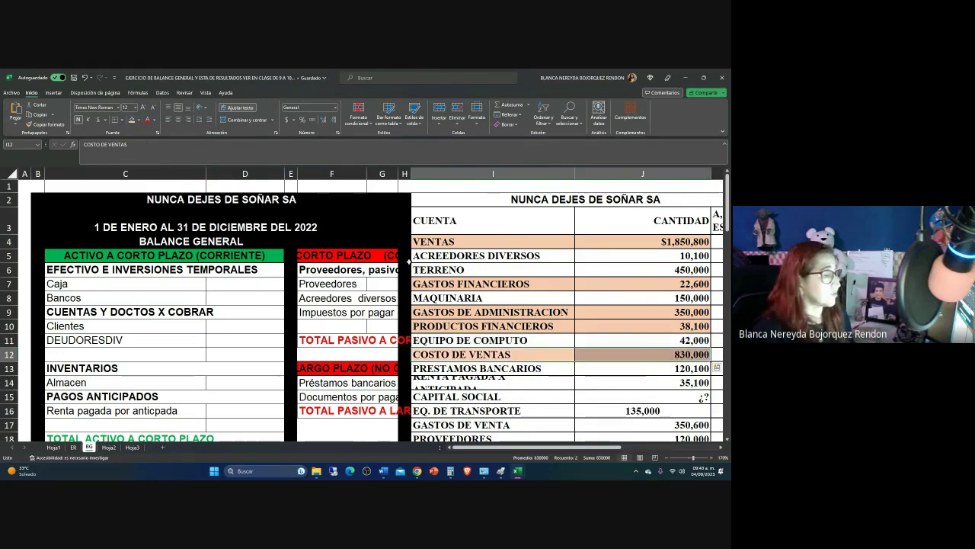
Link the Caja amount in D7 to the CAJA amount in J28 of the account list
scroll(540, 267, down, 1)
scroll(540, 267, down, 5)
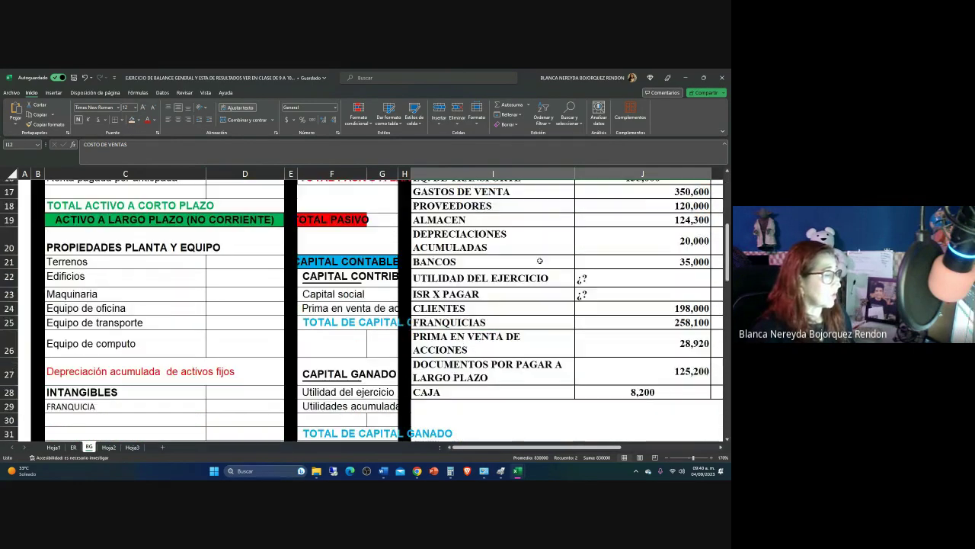
scroll(540, 260, down, 1)
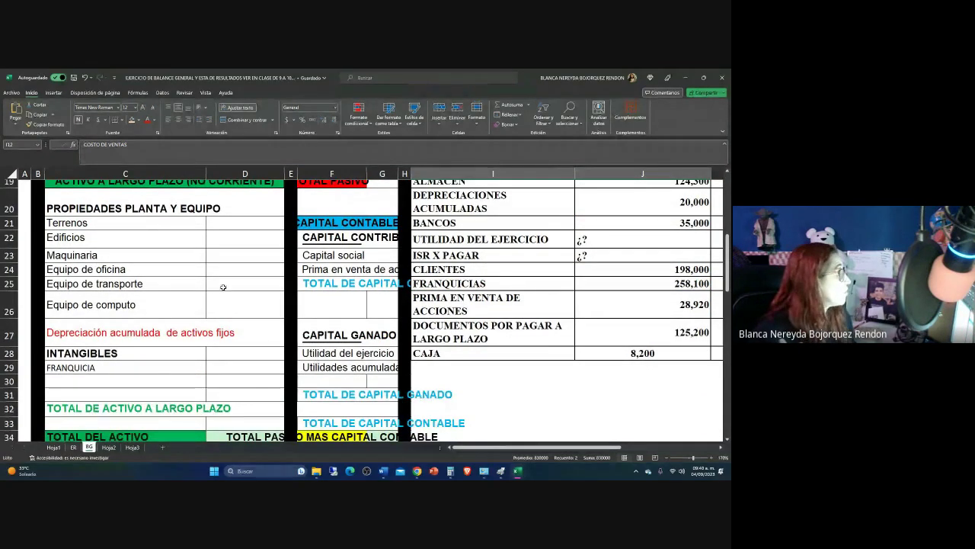
scroll(199, 253, up, 6)
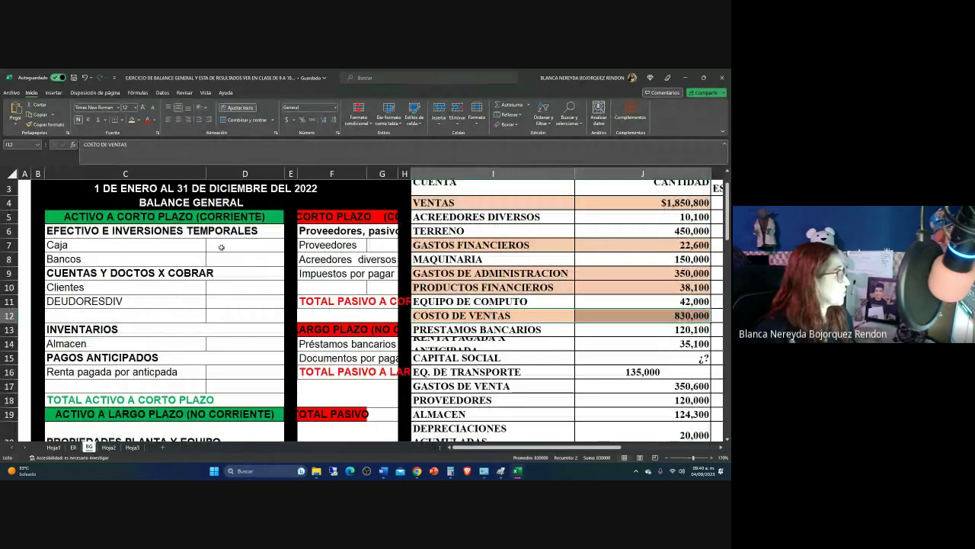
click(221, 246)
text(=)
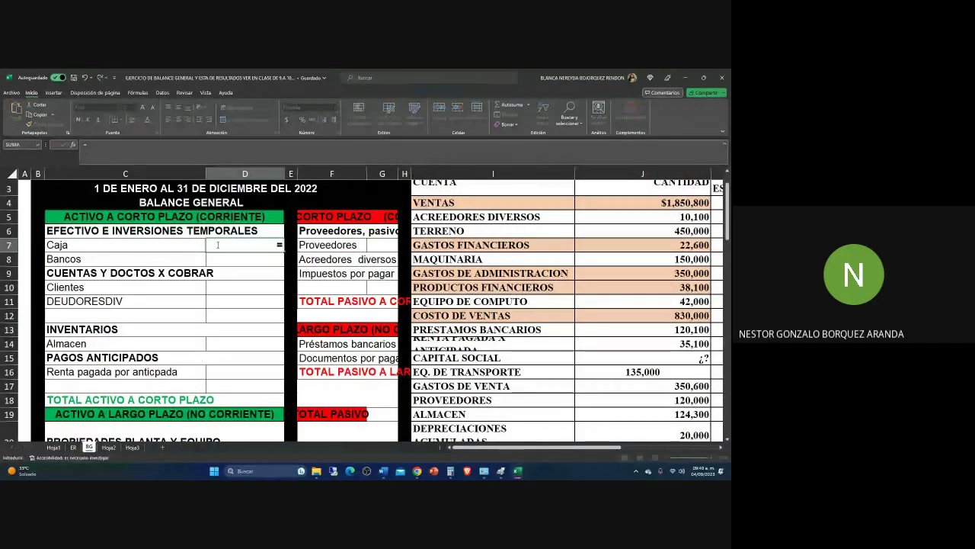
scroll(654, 366, down, 6)
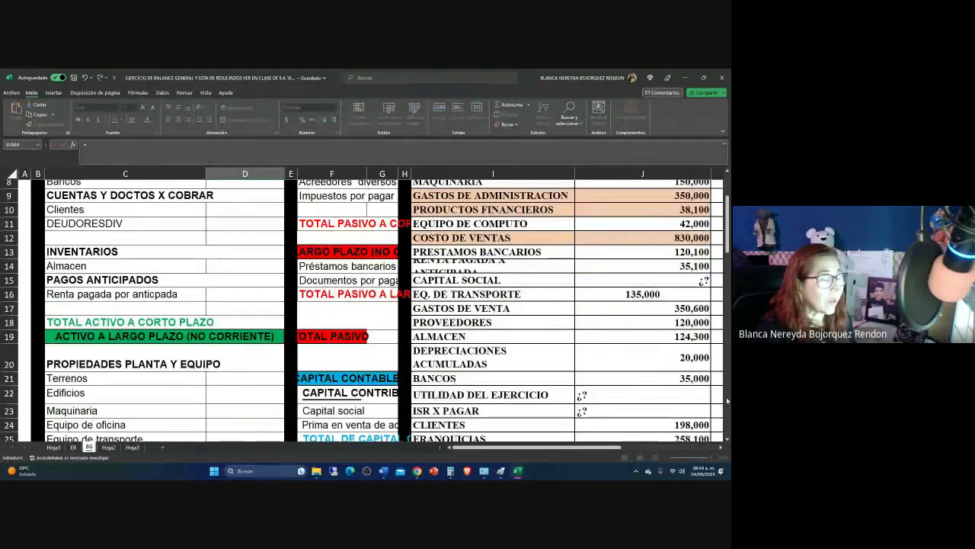
click(617, 313)
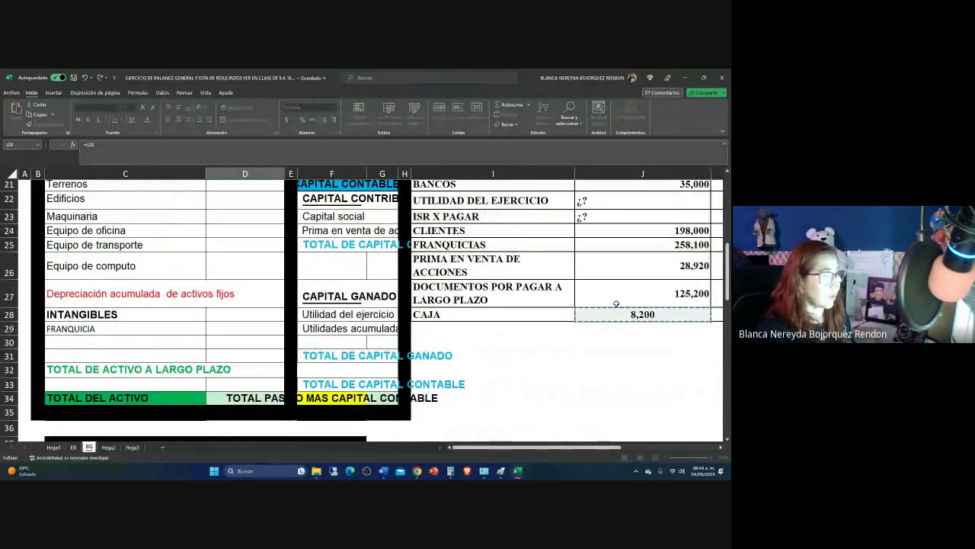
key(Return)
scroll(369, 319, up, 3)
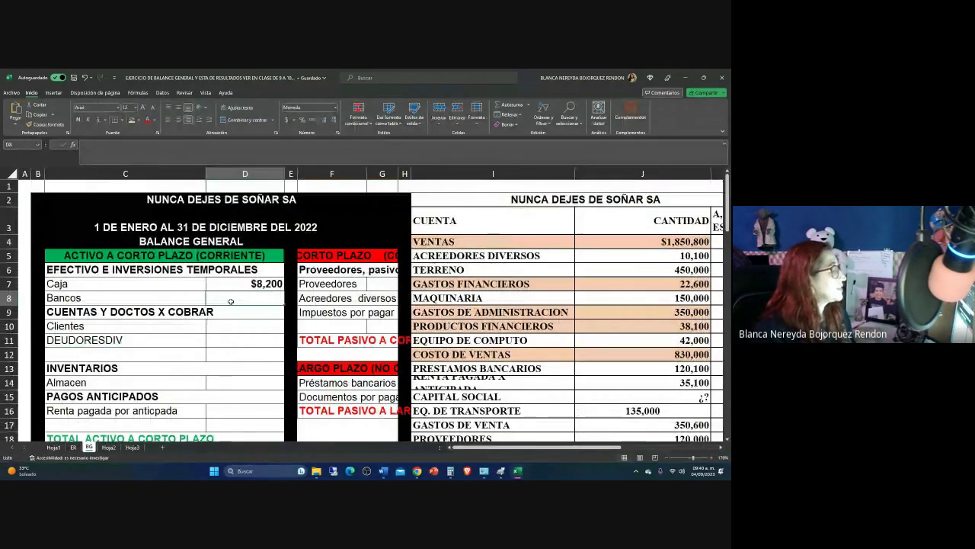
Format the asset section from row 7 to row 28 in columns C and D to show amounts with two decimals
drag(231, 283, 125, 415)
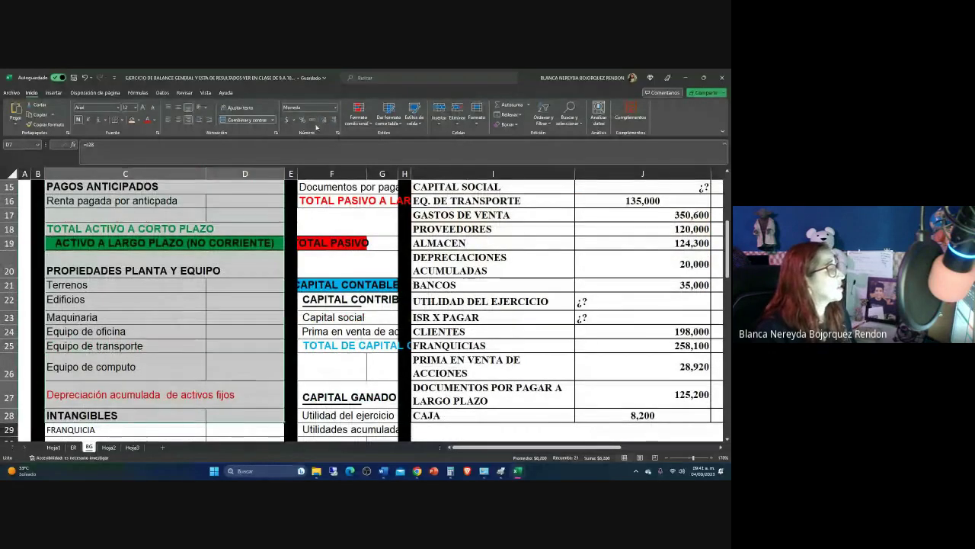
click(325, 121)
scroll(231, 288, up, 1)
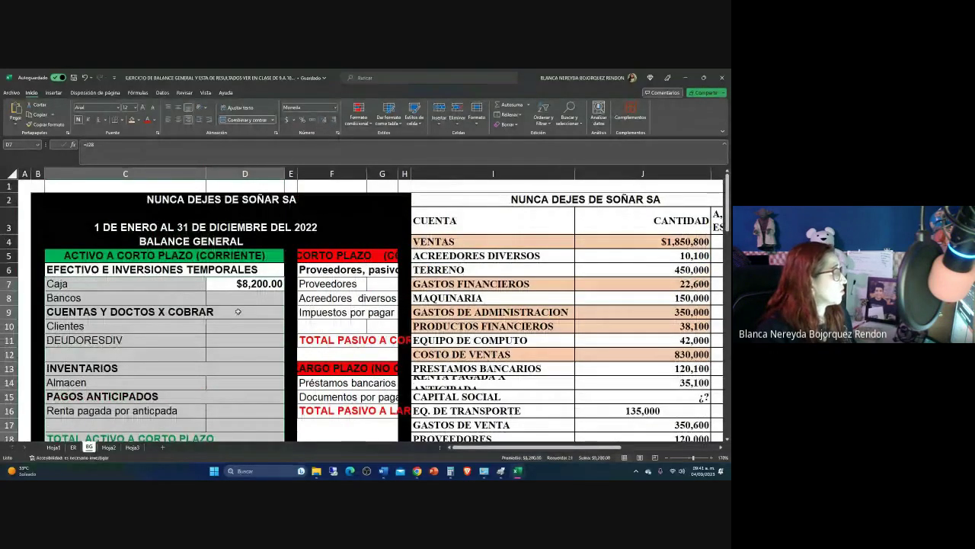
Link the Bancos amount in D8 to the BANCOS amount in J21 of the account list
click(230, 288)
text(=)
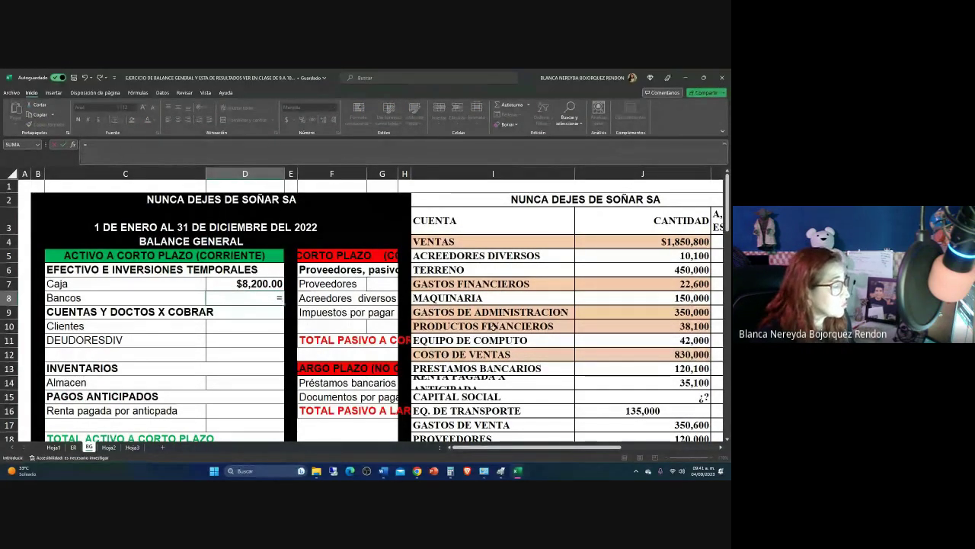
scroll(490, 327, down, 3)
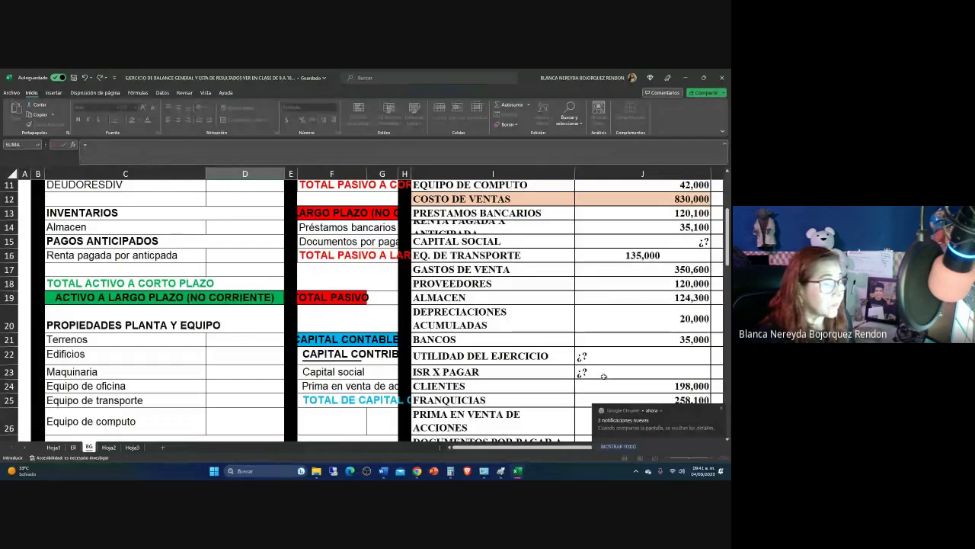
click(655, 337)
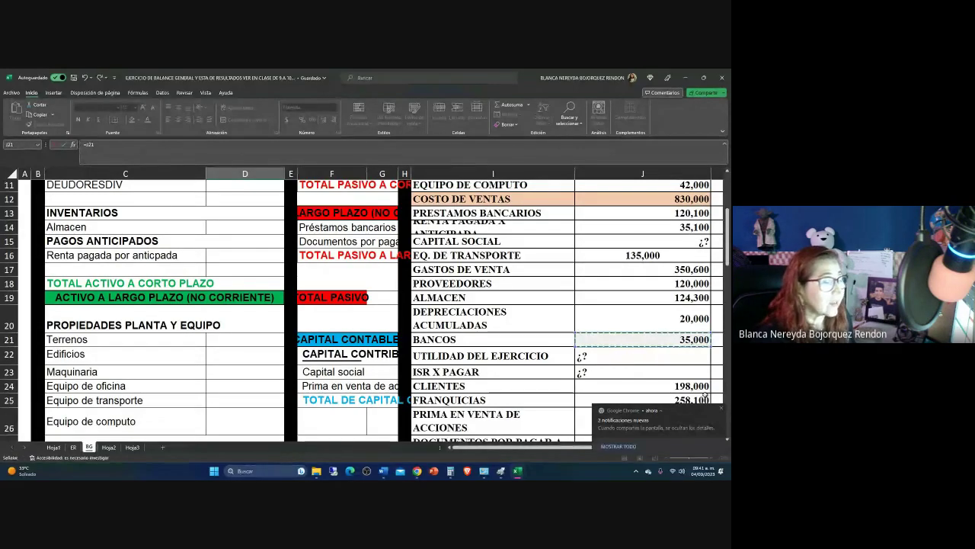
key(Return)
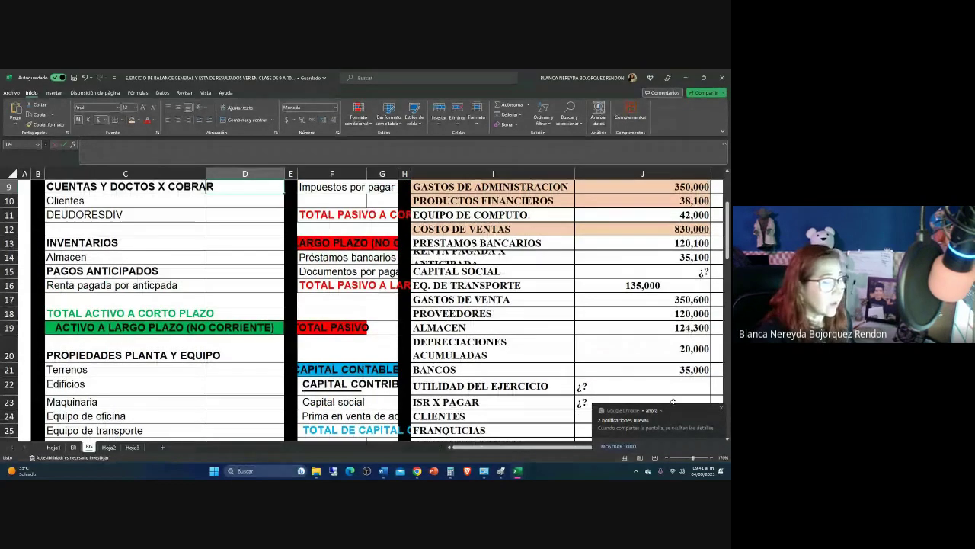
click(721, 412)
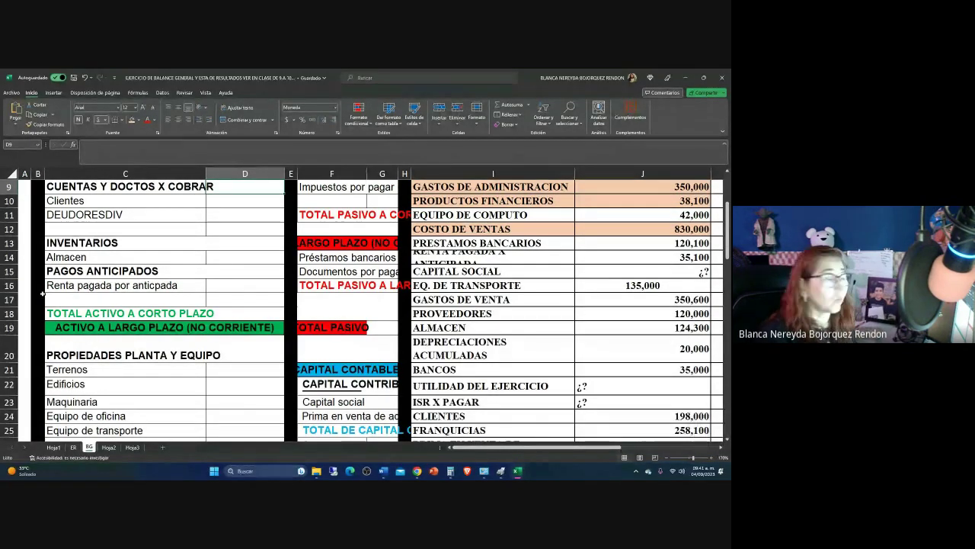
Increase the height of row 14 so the RENTA PAGADA X ANTICIPADA account name fits on two lines
click(221, 271)
scroll(221, 271, up, 3)
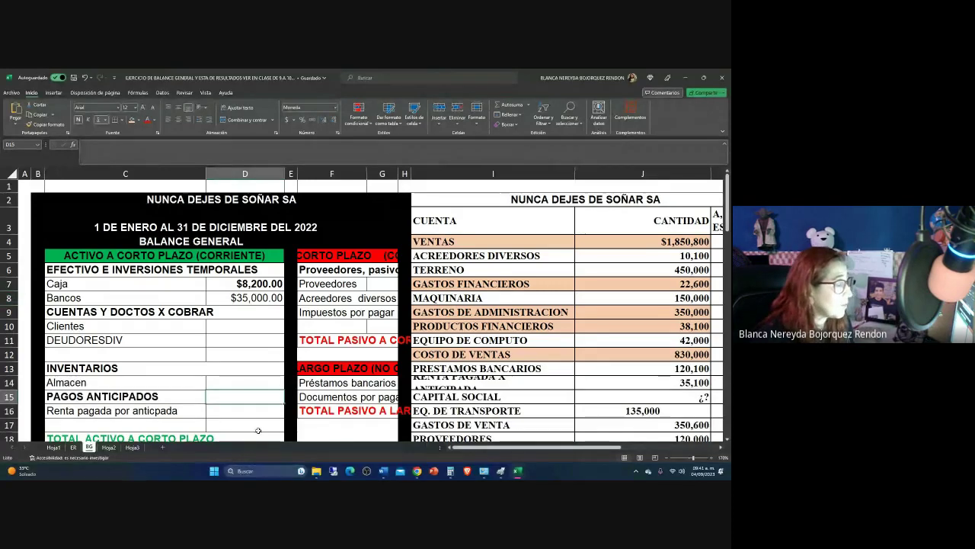
drag(9, 389, 9, 395)
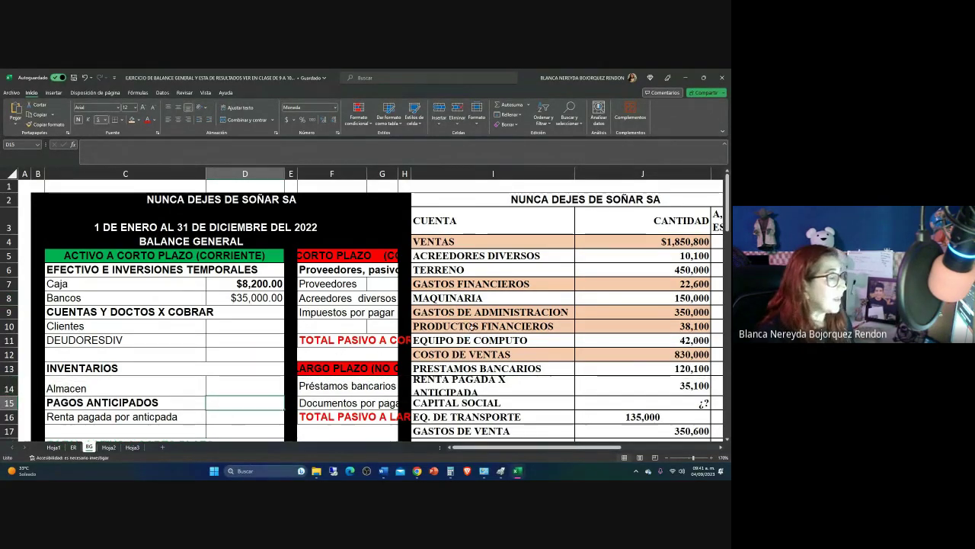
Fill the CAJA and BANCOS rows with their amounts in light green in the account list
scroll(467, 315, down, 5)
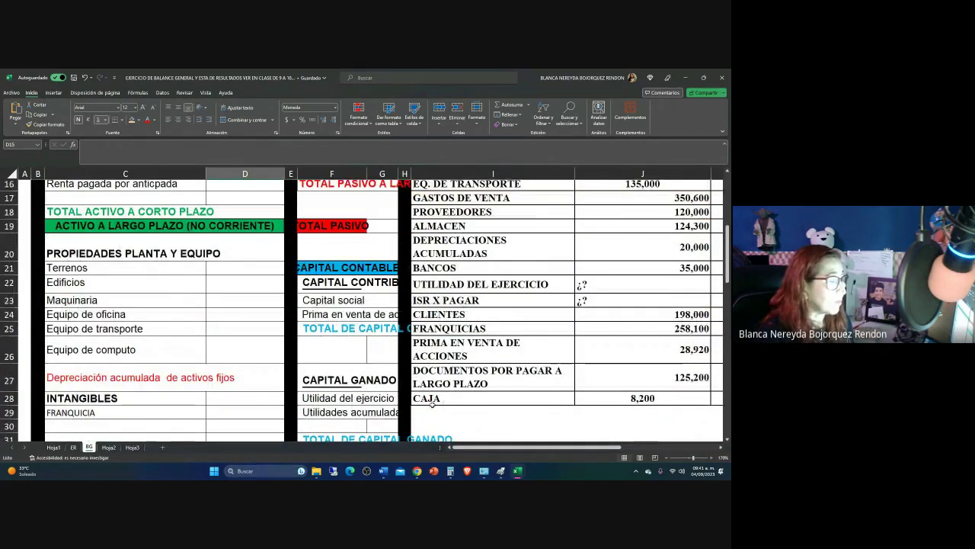
drag(436, 399, 642, 398)
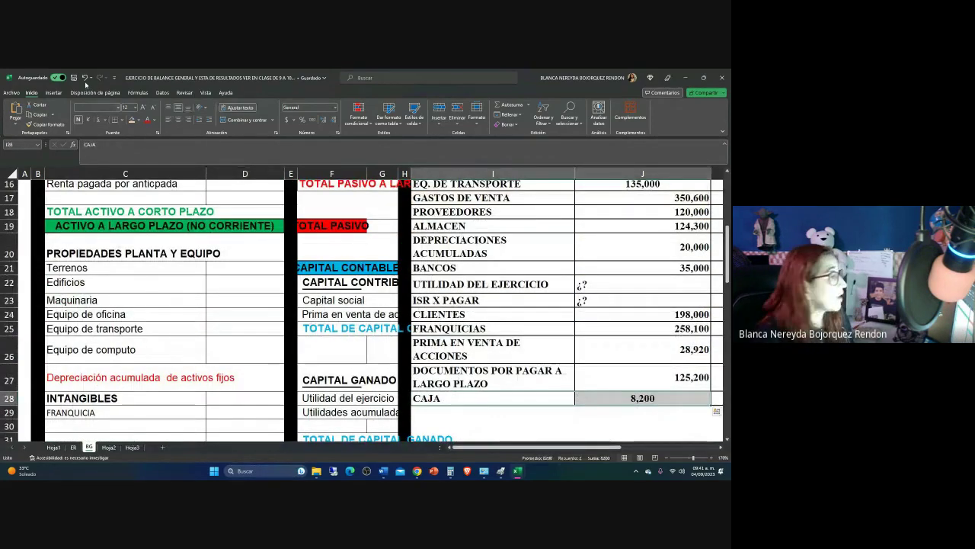
click(137, 120)
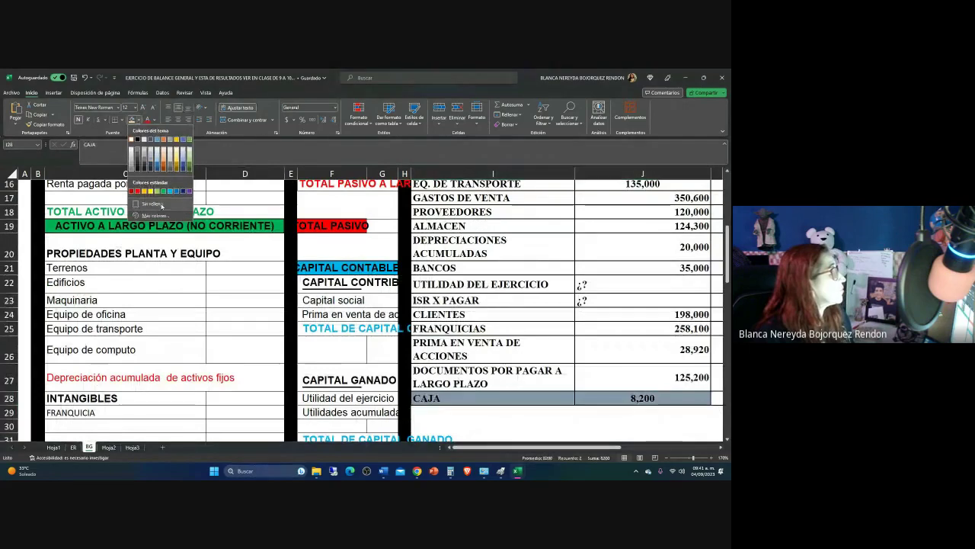
click(156, 192)
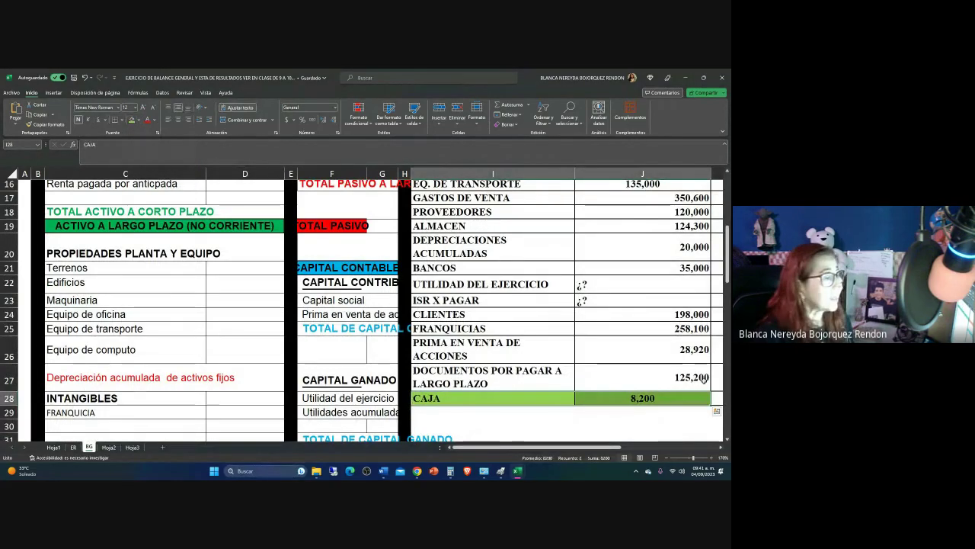
drag(452, 270, 646, 267)
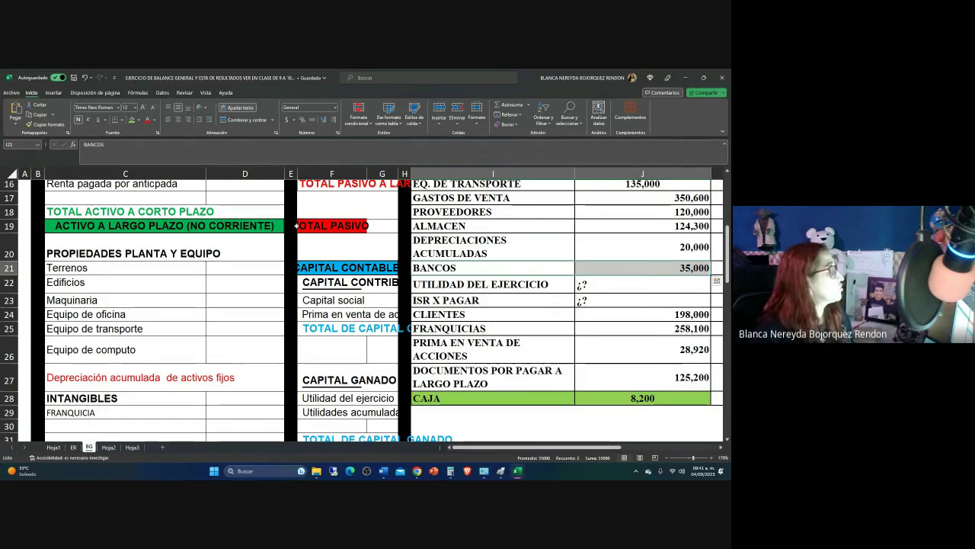
click(132, 120)
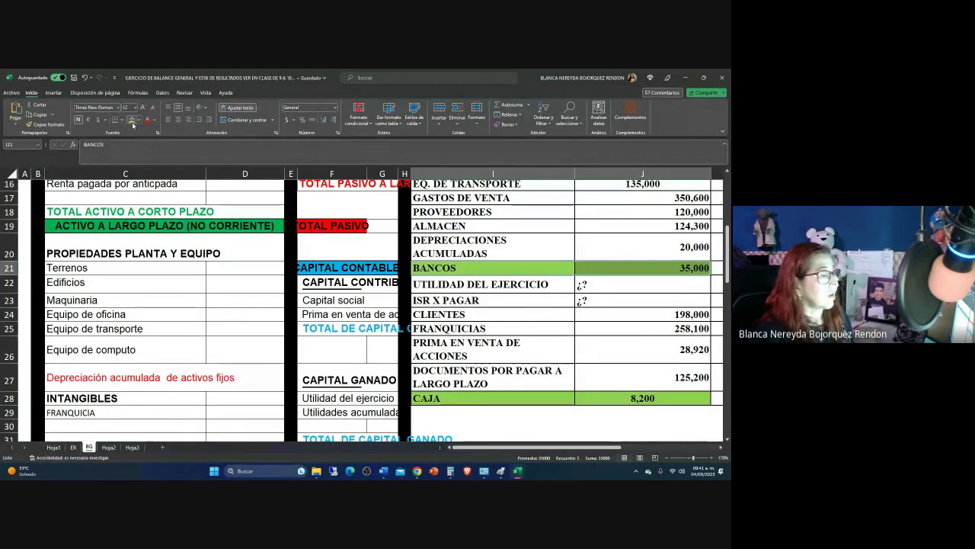
Link the Clientes amount in D10 to the CLIENTES amount in J24 of the account list
scroll(33, 316, up, 5)
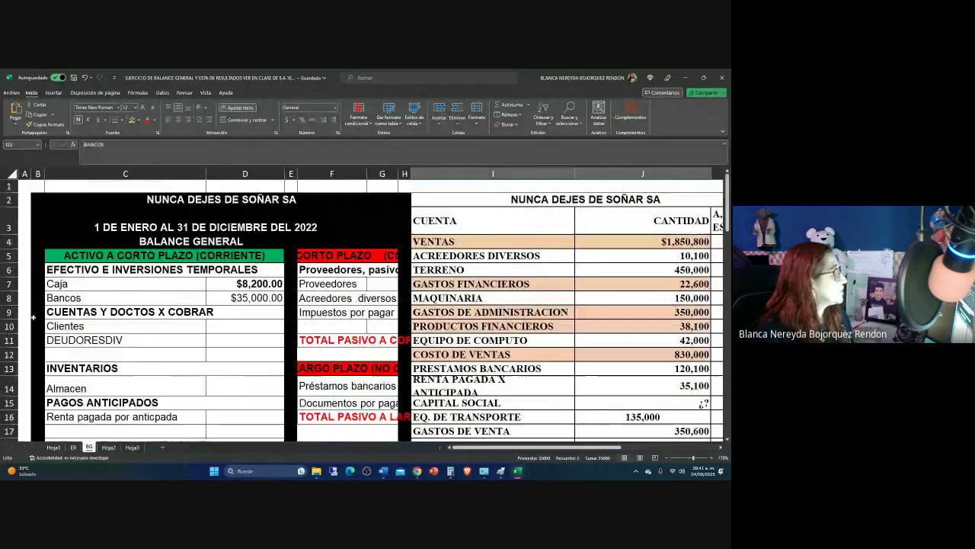
click(61, 312)
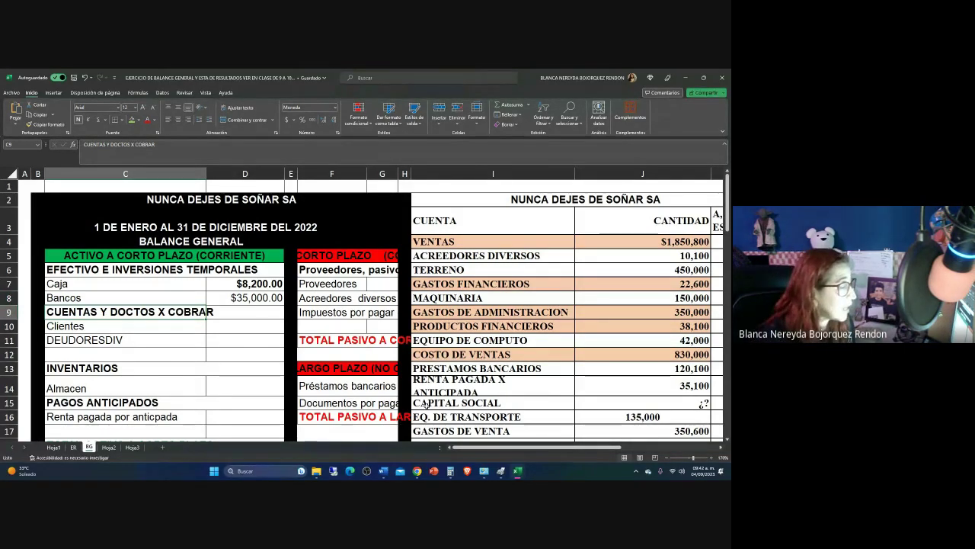
click(220, 325)
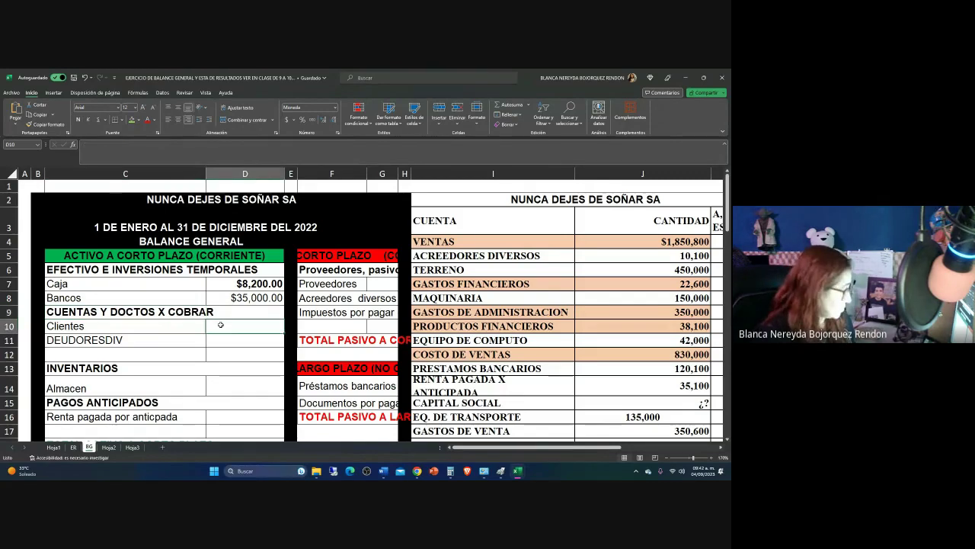
text(=)
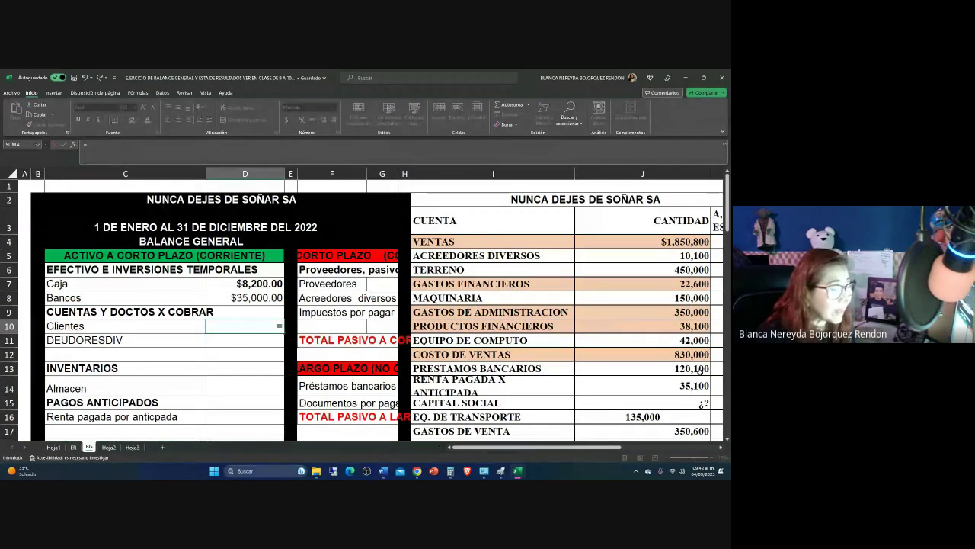
scroll(628, 362, down, 3)
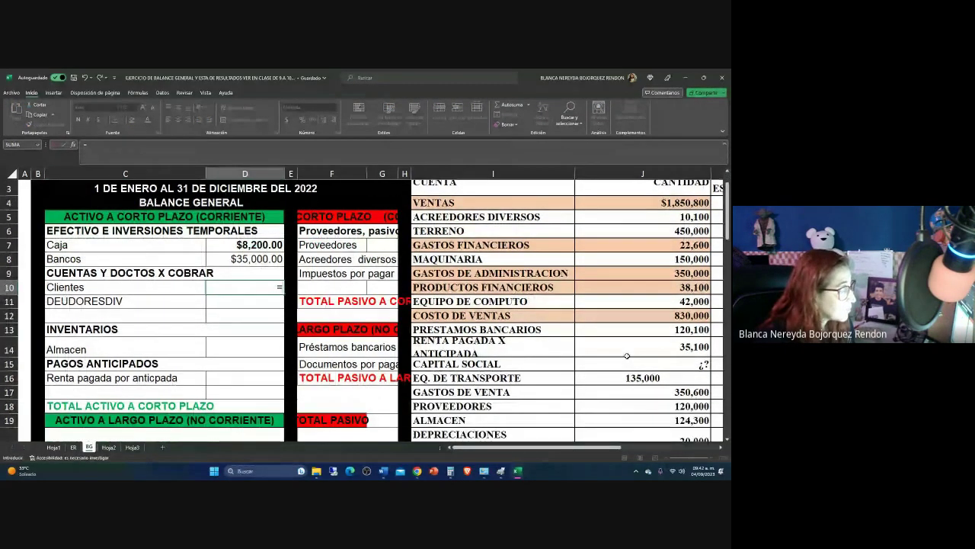
scroll(626, 354, down, 2)
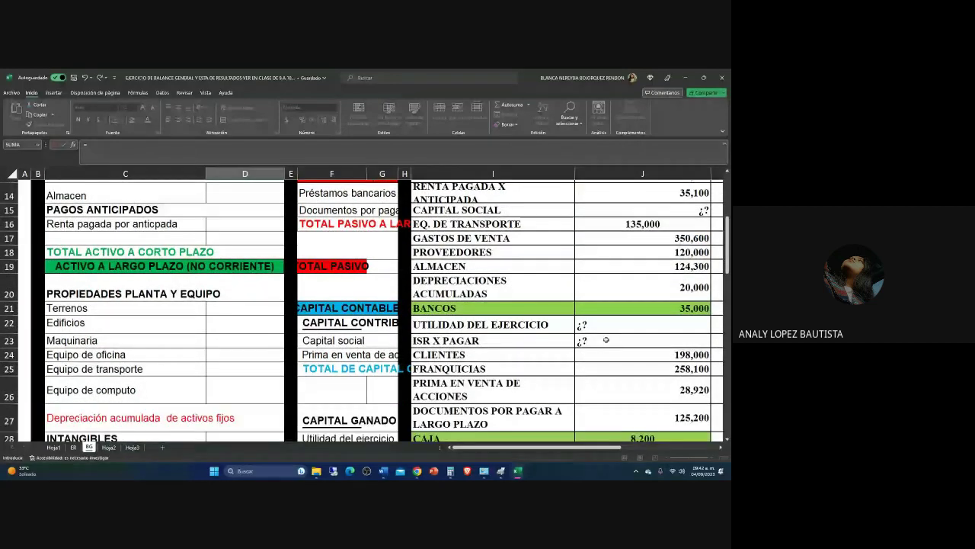
scroll(606, 340, down, 2)
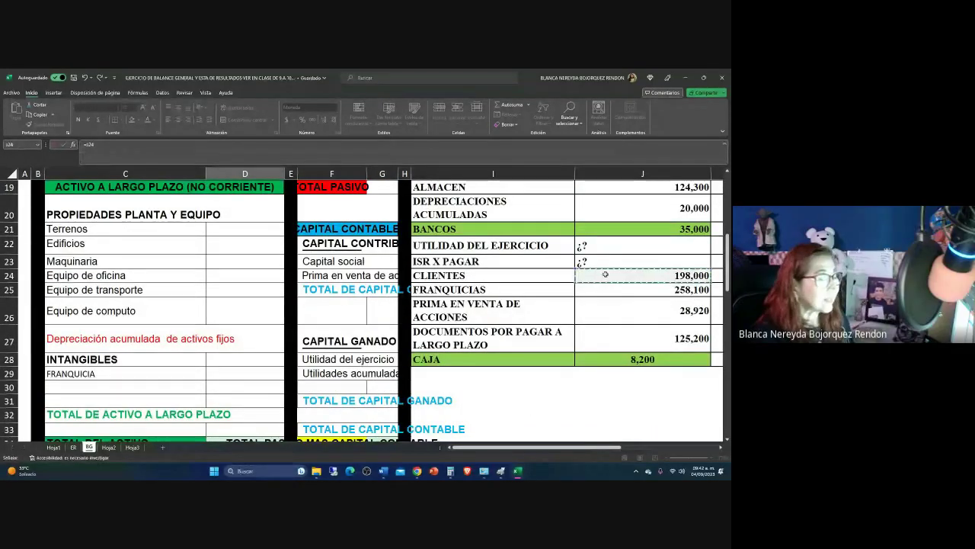
key(Escape)
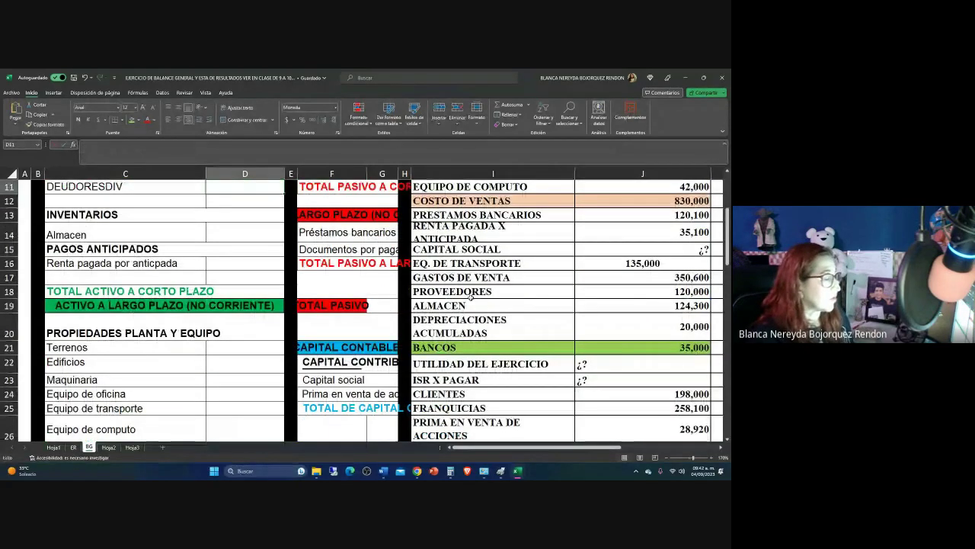
Fill CLIENTES and its amount in I24:J24 of the account list with the same light green
drag(426, 394, 642, 394)
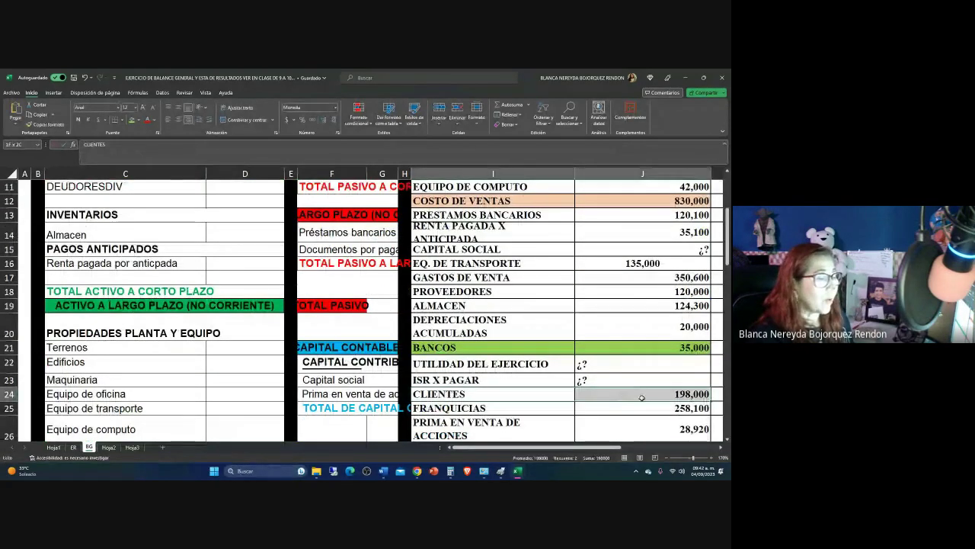
click(131, 120)
scroll(142, 302, down, 1)
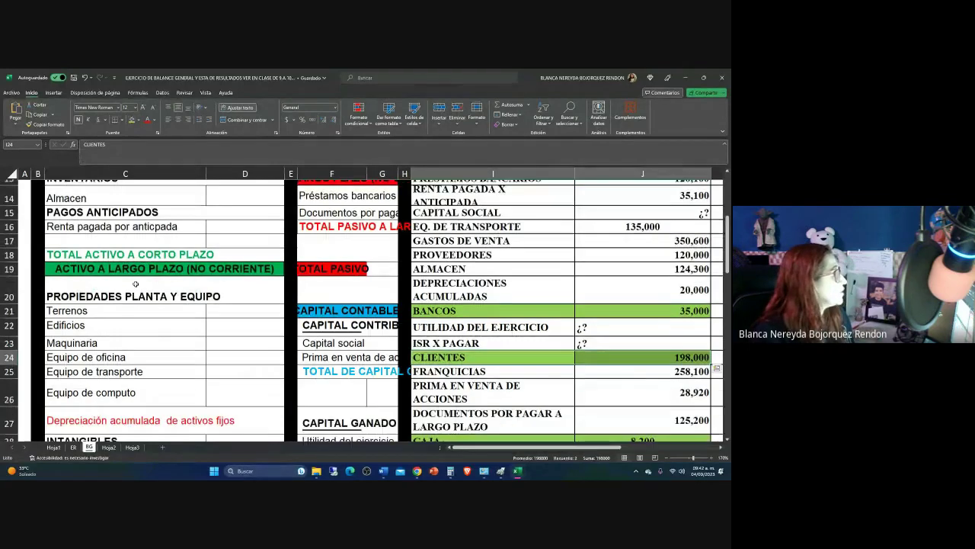
Check the account list for unmarked accounts and fill GASTOS DE VENTA with its amount in I17:J17 in light orange
scroll(129, 271, up, 3)
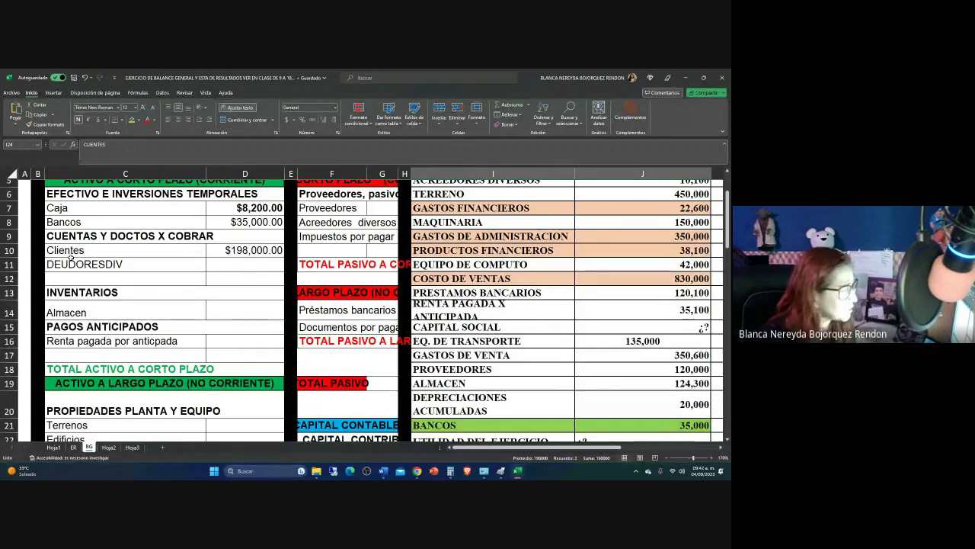
scroll(429, 368, down, 2)
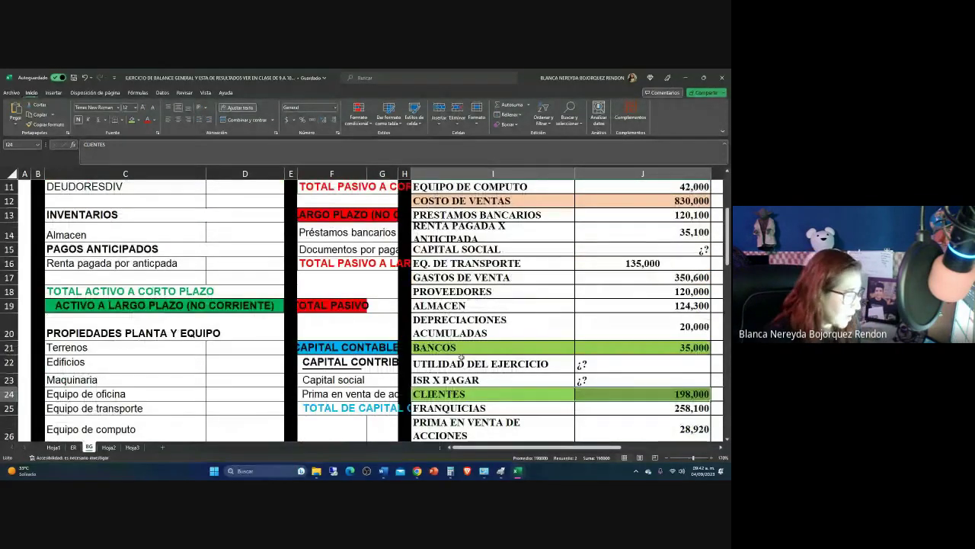
scroll(460, 356, down, 2)
scroll(460, 355, up, 5)
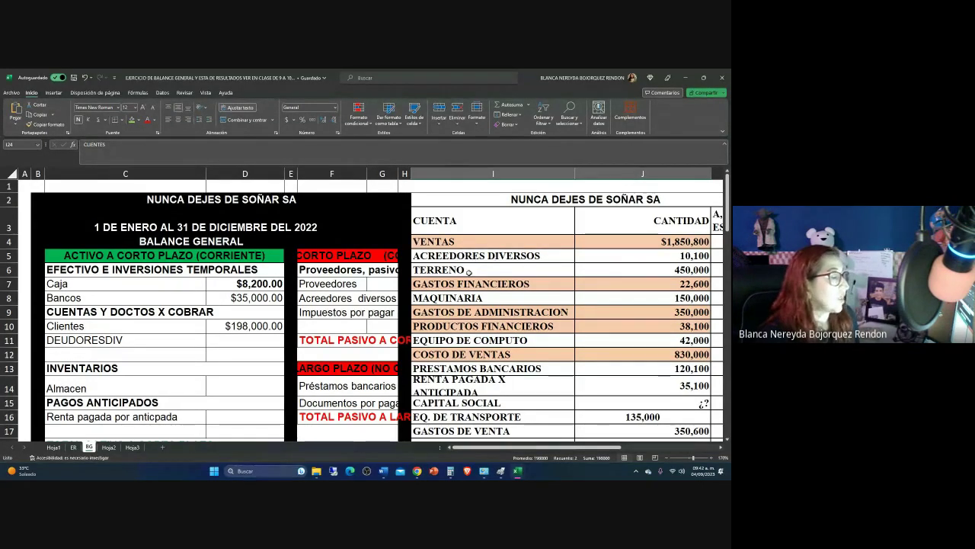
scroll(454, 340, down, 2)
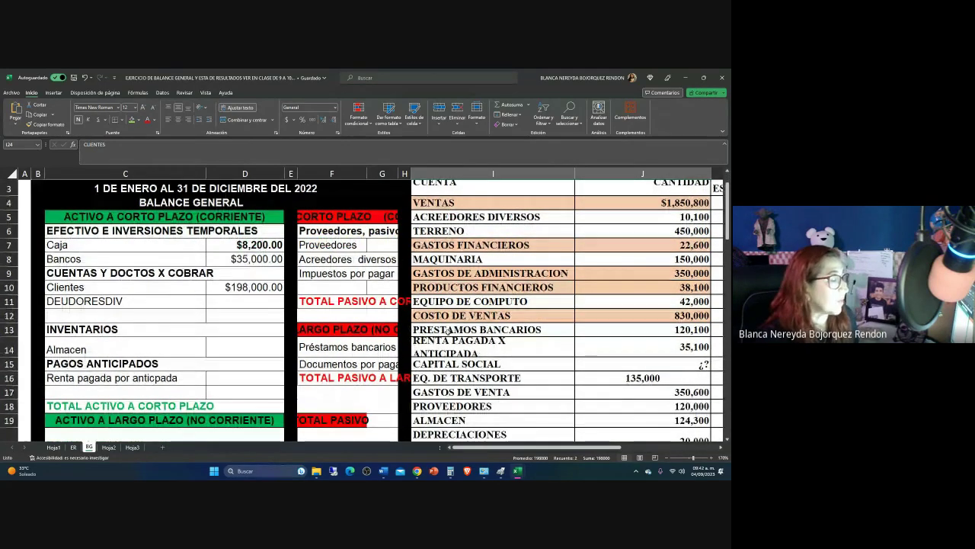
scroll(453, 335, down, 3)
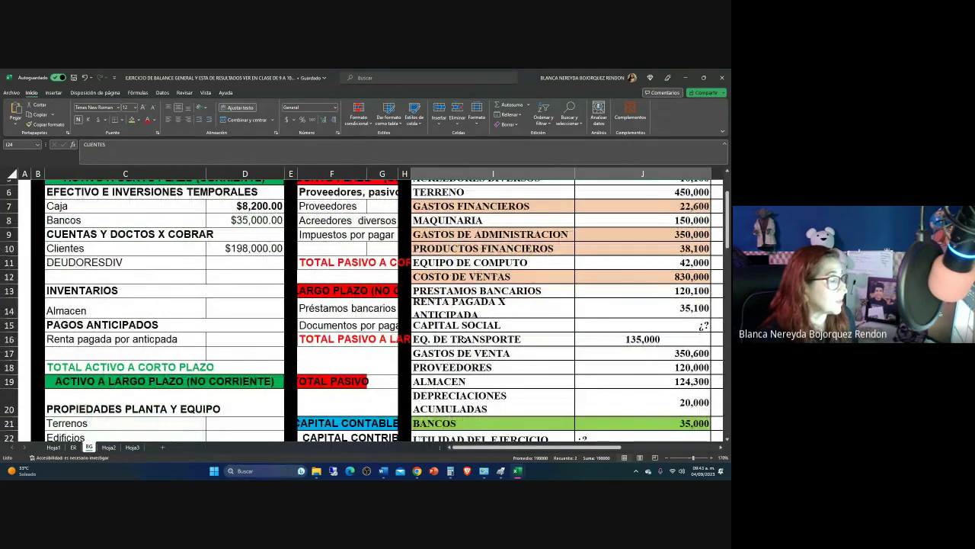
scroll(464, 339, down, 2)
drag(562, 319, 646, 316)
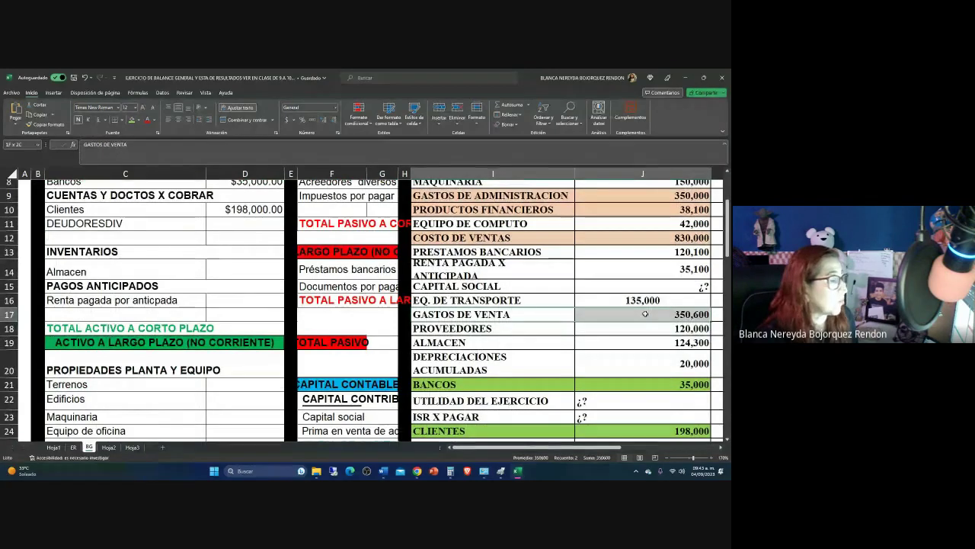
click(138, 120)
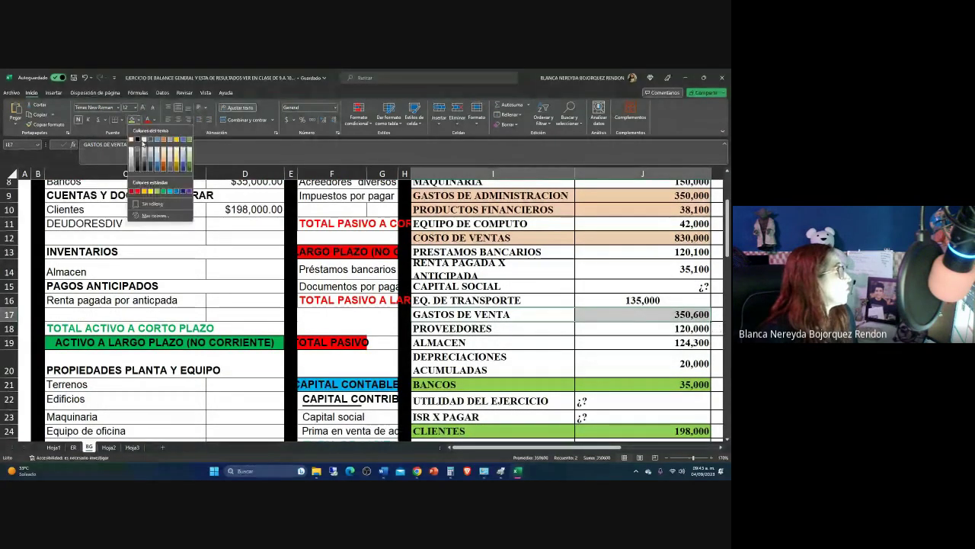
click(162, 158)
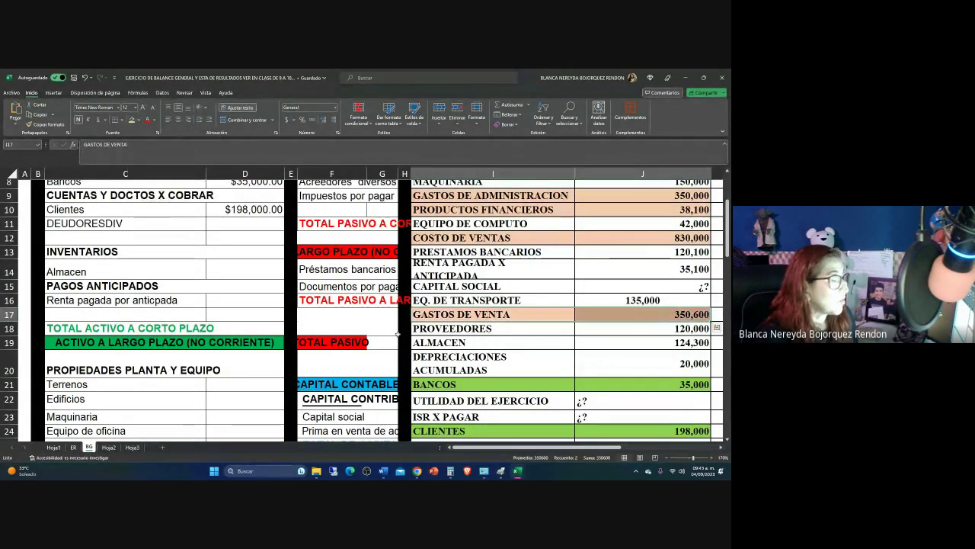
scroll(447, 358, down, 3)
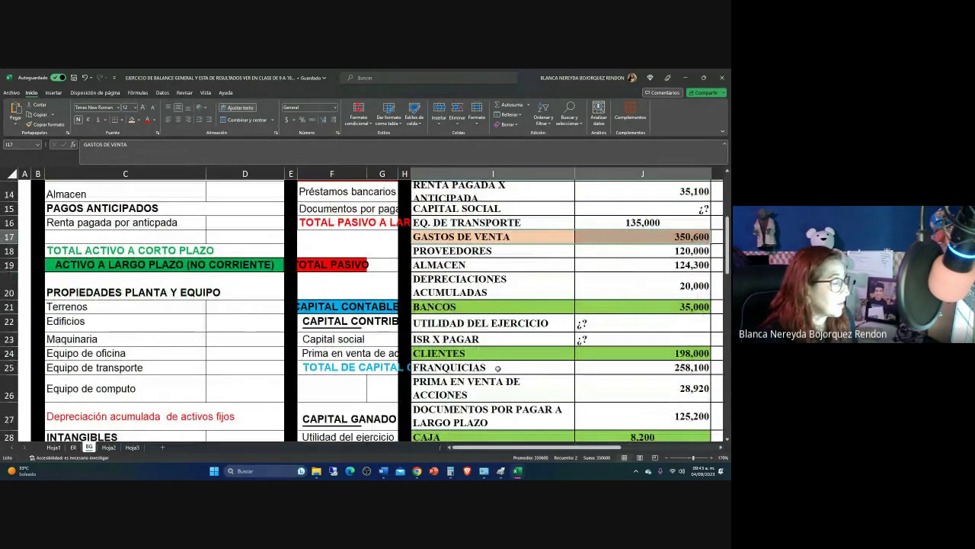
scroll(503, 369, down, 1)
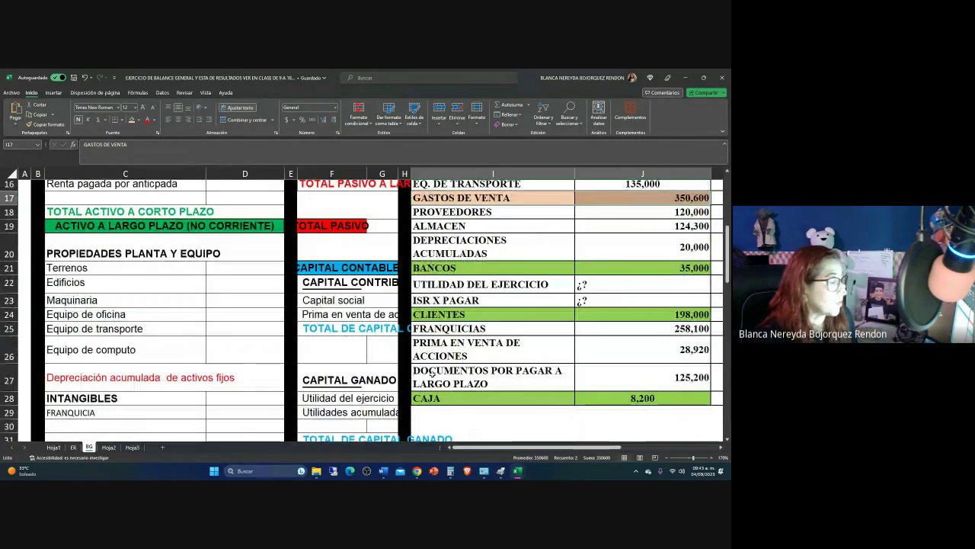
Clear the DEUDORESDIV label from C11 under CUENTAS Y DOCTOS X COBRAR in the balance sheet
scroll(426, 365, down, 2)
scroll(87, 278, up, 3)
scroll(88, 277, up, 2)
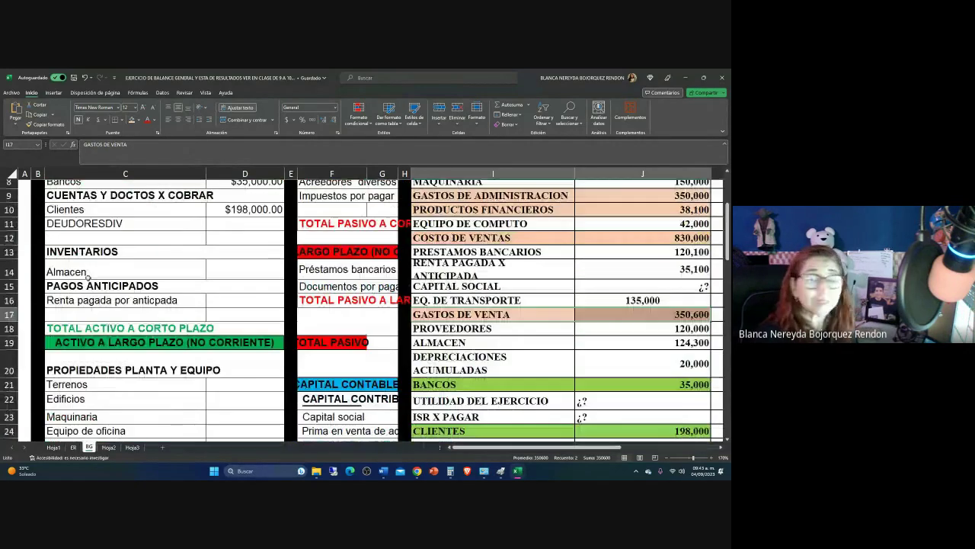
click(74, 223)
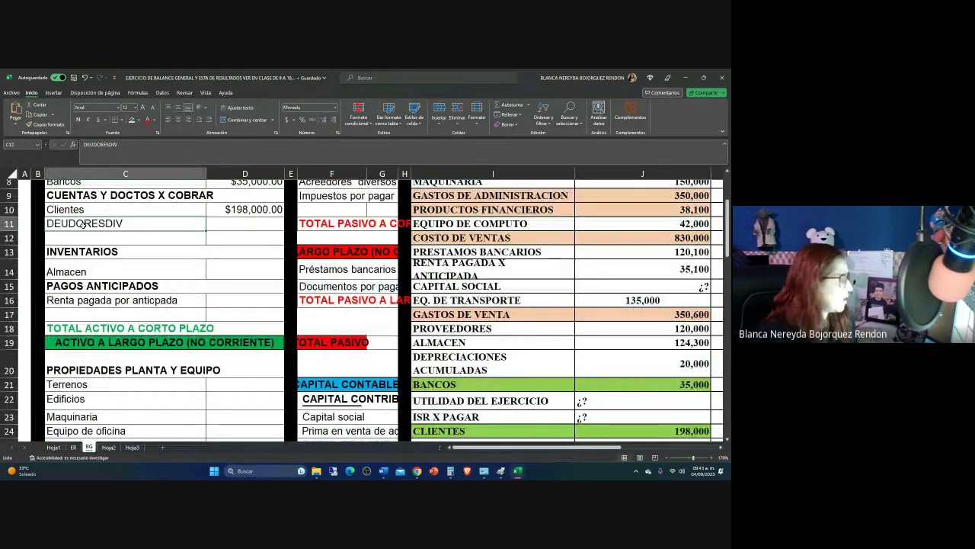
key(BackSpace)
key(Return)
scroll(194, 231, up, 2)
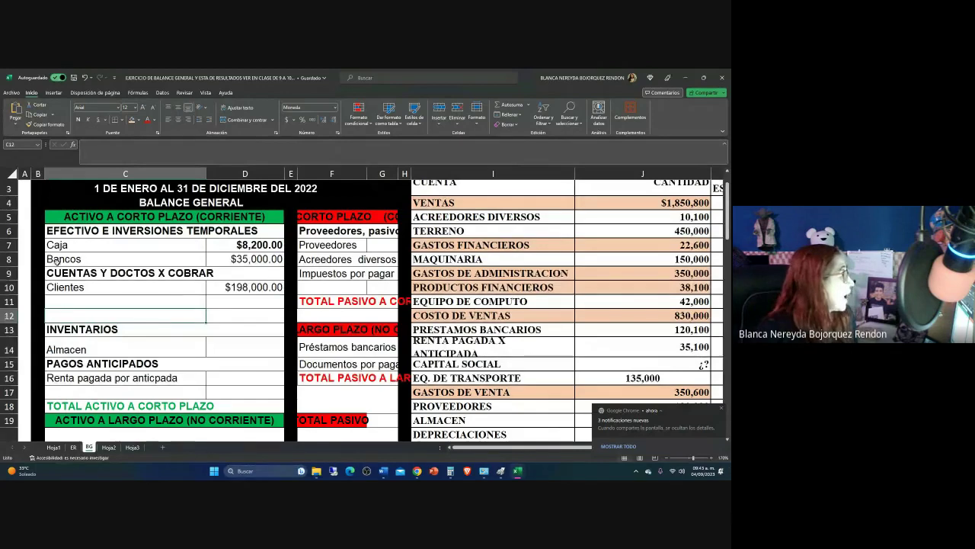
Link the Almacen amount in D14 to the ALMACEN amount in J19 of the account list
scroll(62, 263, down, 1)
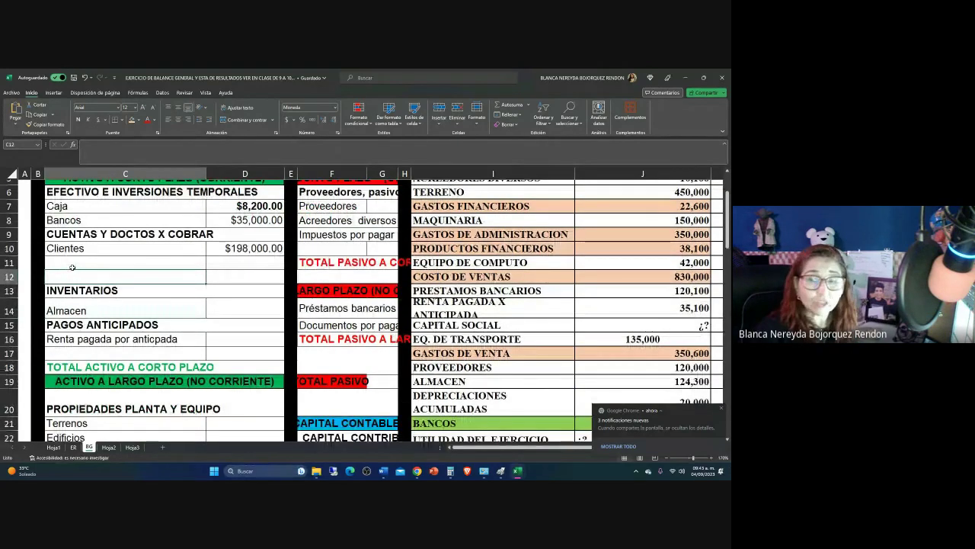
scroll(69, 266, down, 1)
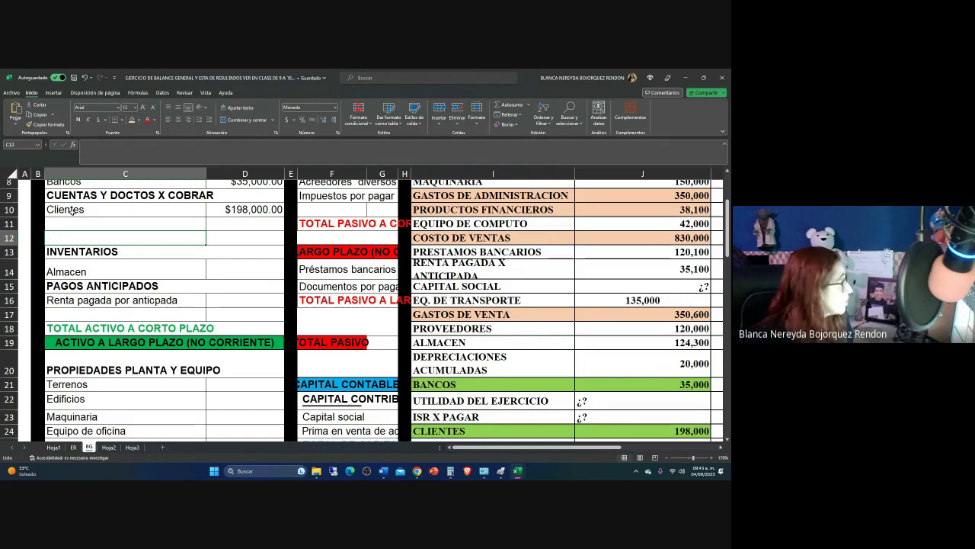
click(226, 266)
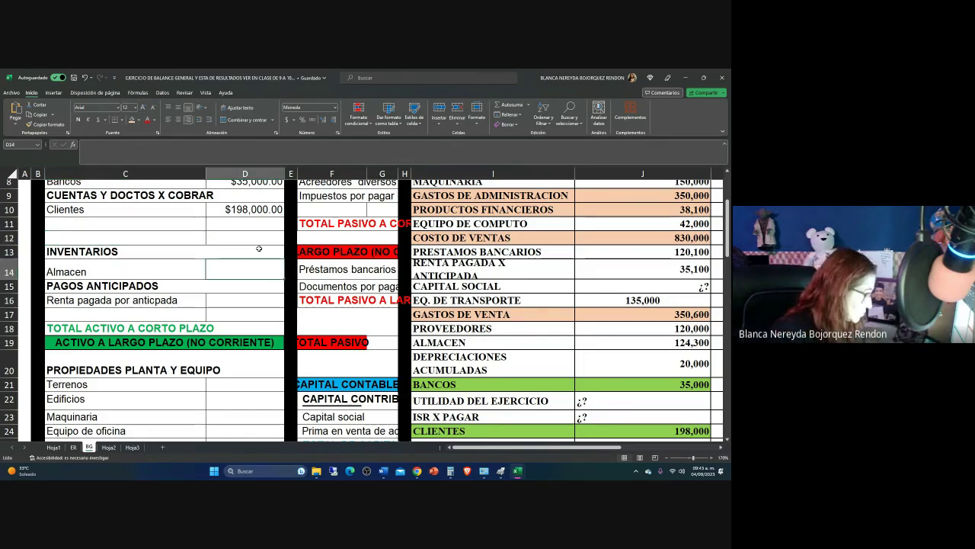
text(=)
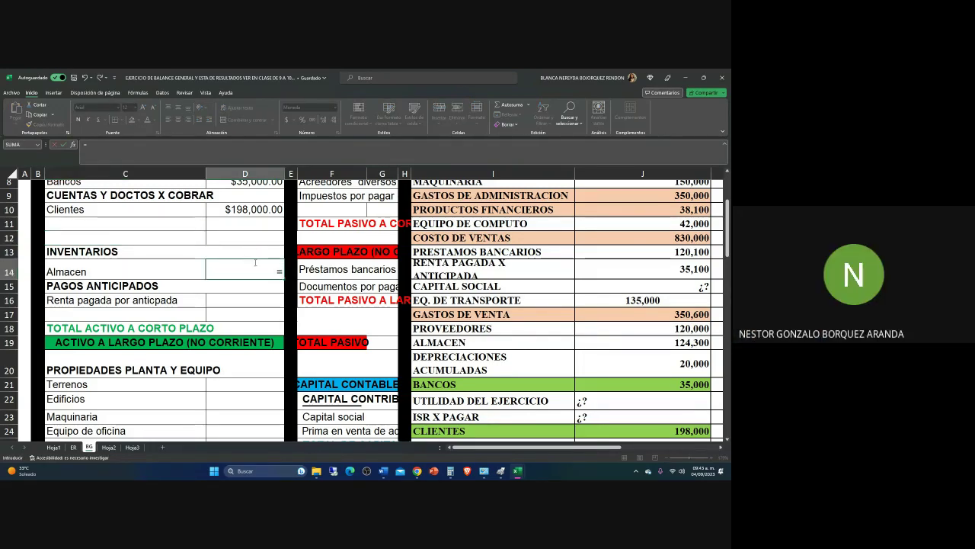
click(654, 342)
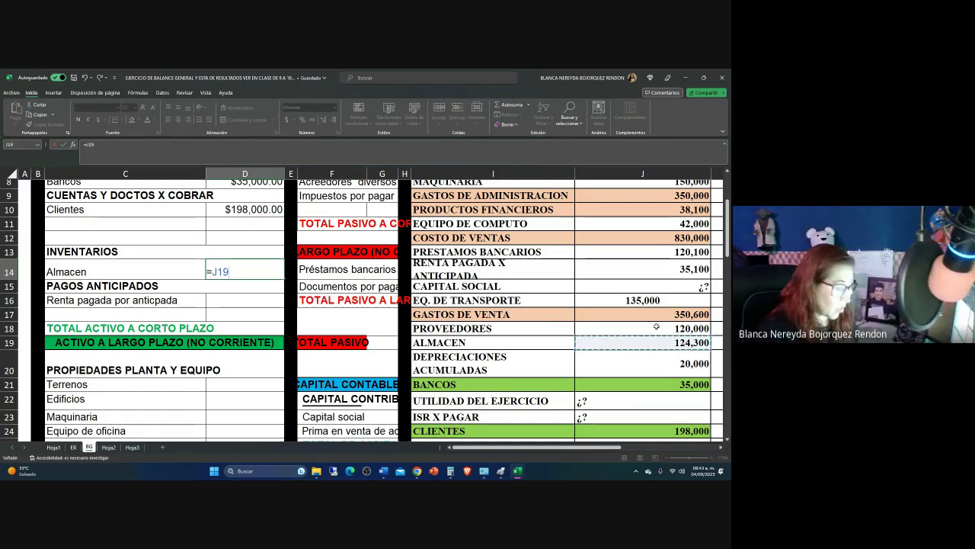
key(Return)
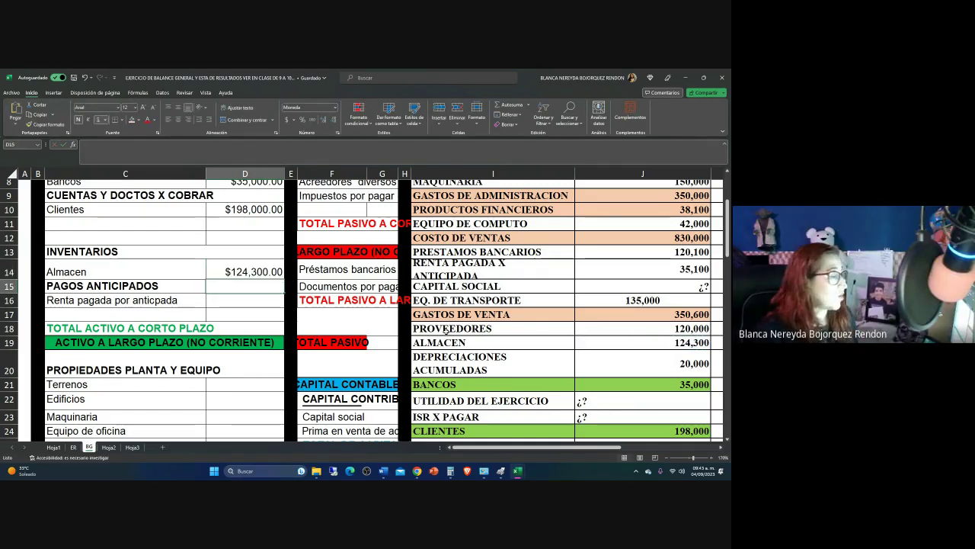
Fill ALMACEN and its amount in I19:J19 with light green and set their text to black
drag(435, 343, 619, 342)
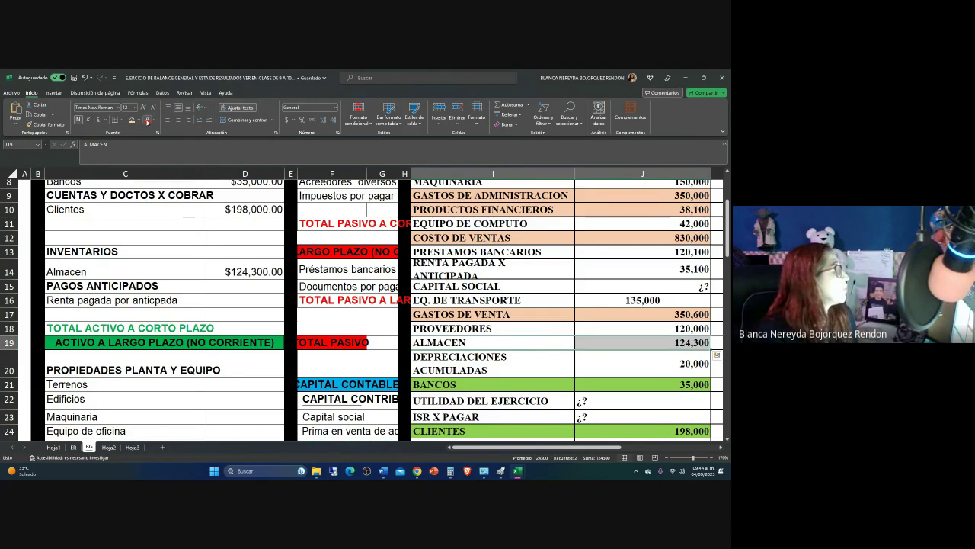
click(139, 121)
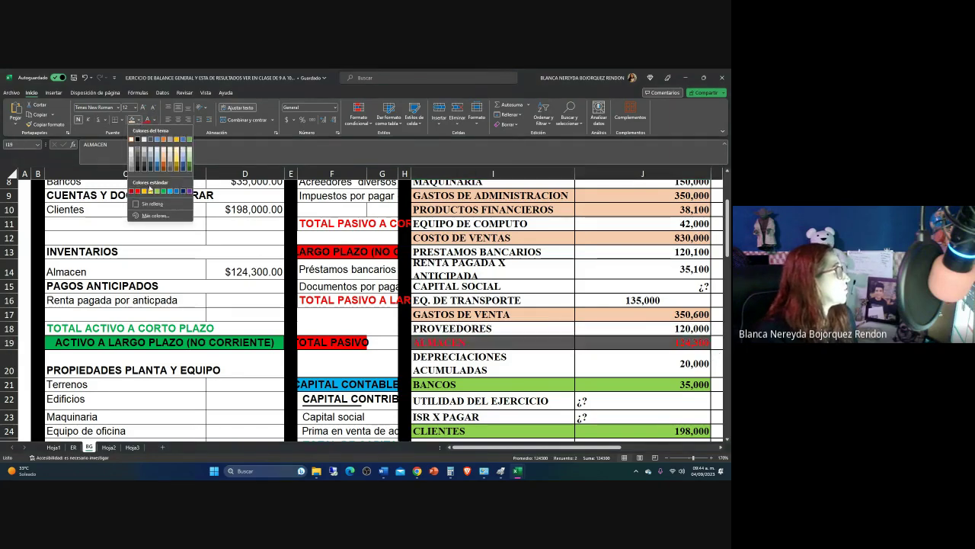
click(157, 192)
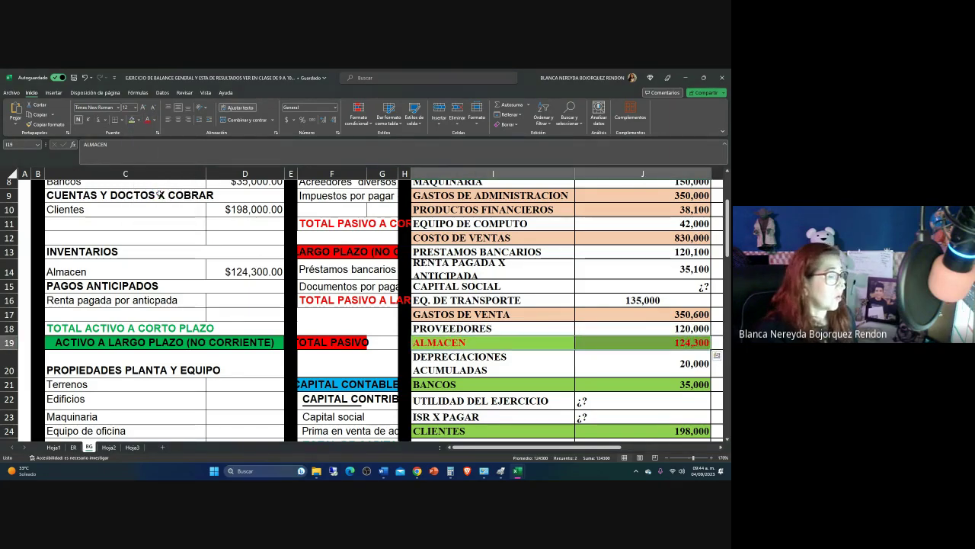
click(154, 122)
click(167, 135)
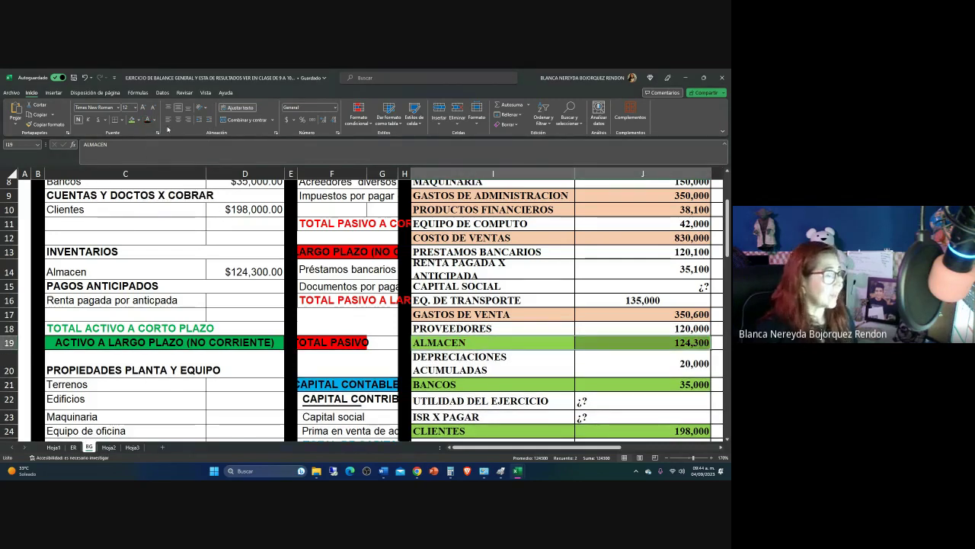
click(229, 271)
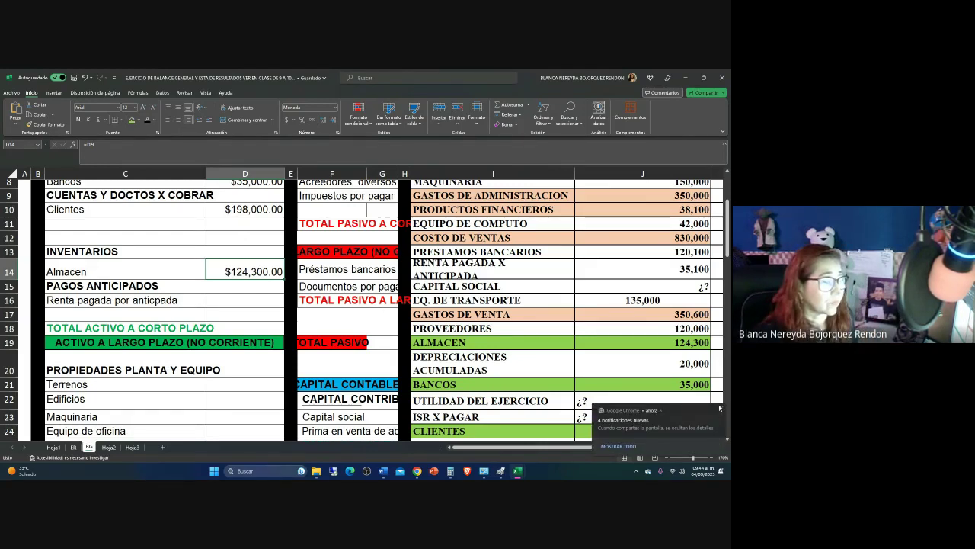
click(714, 414)
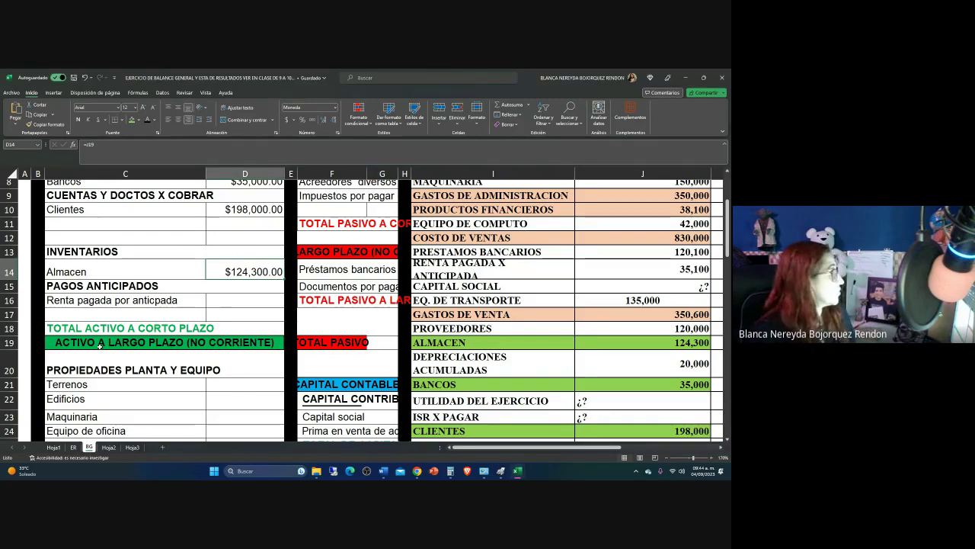
Widen column I slightly to fit RENTA PAGADA X ANTICIPADA on one line, and fill I14:J14 with light green
scroll(106, 304, down, 1)
scroll(107, 304, up, 3)
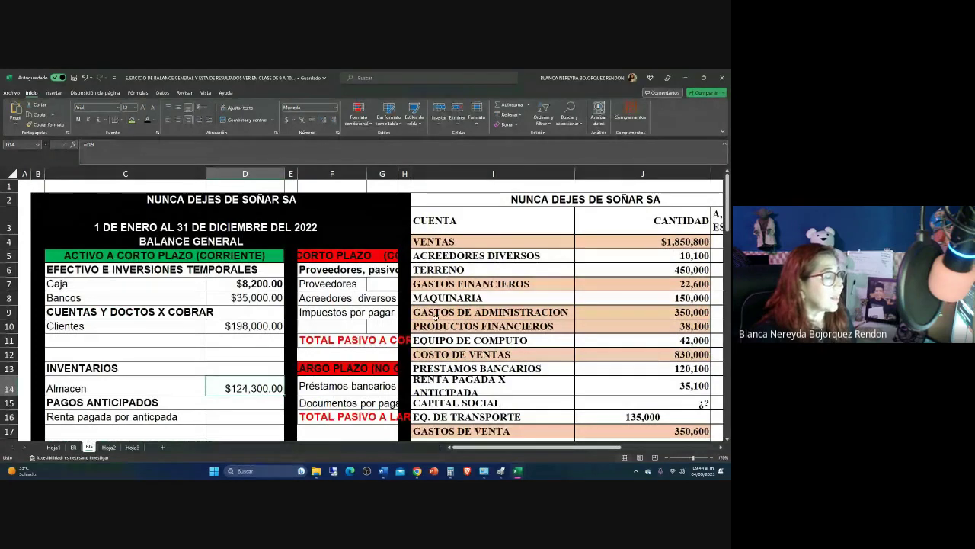
scroll(455, 342, down, 1)
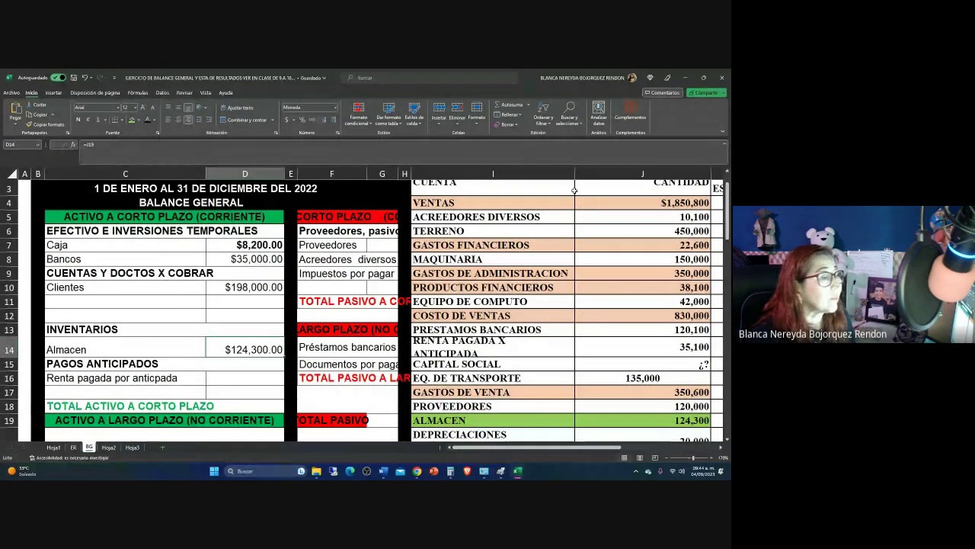
drag(577, 168, 586, 174)
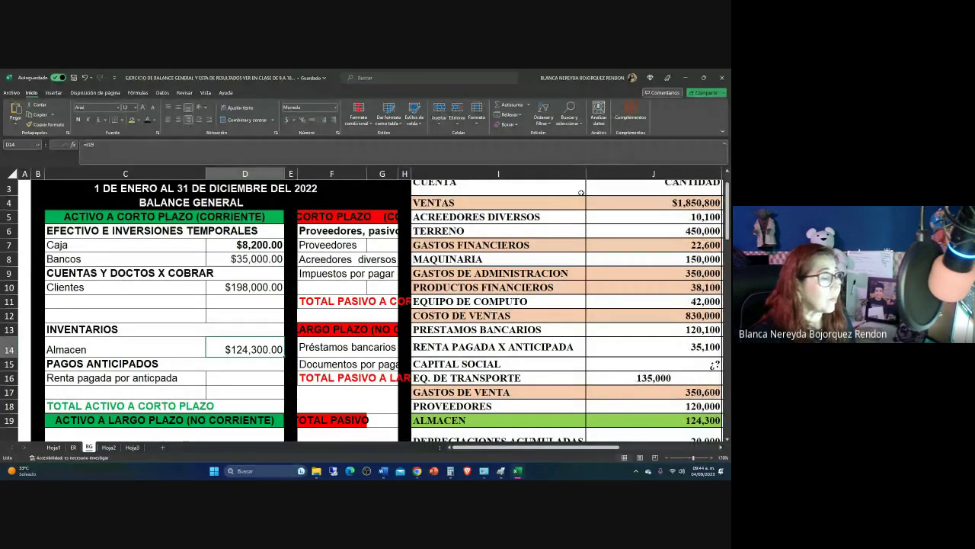
drag(440, 346, 645, 347)
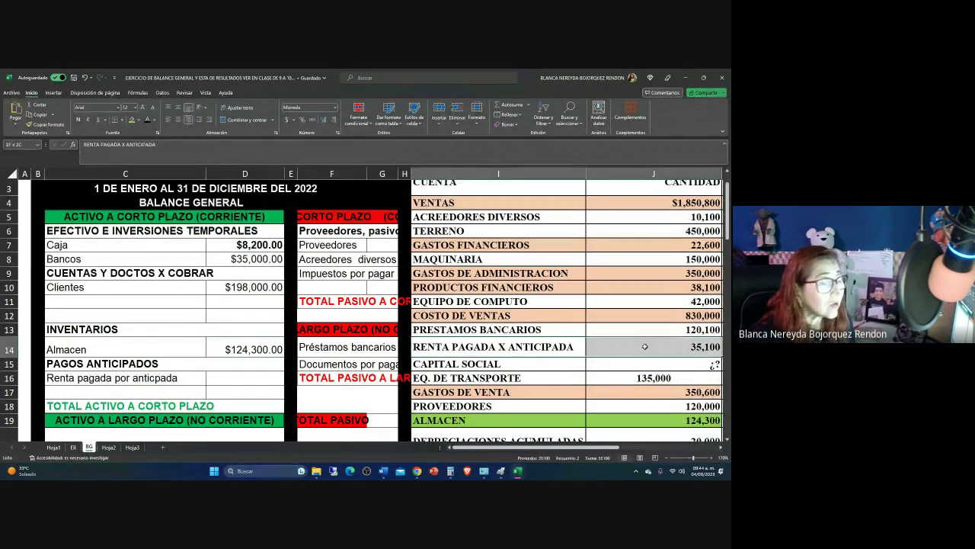
click(132, 122)
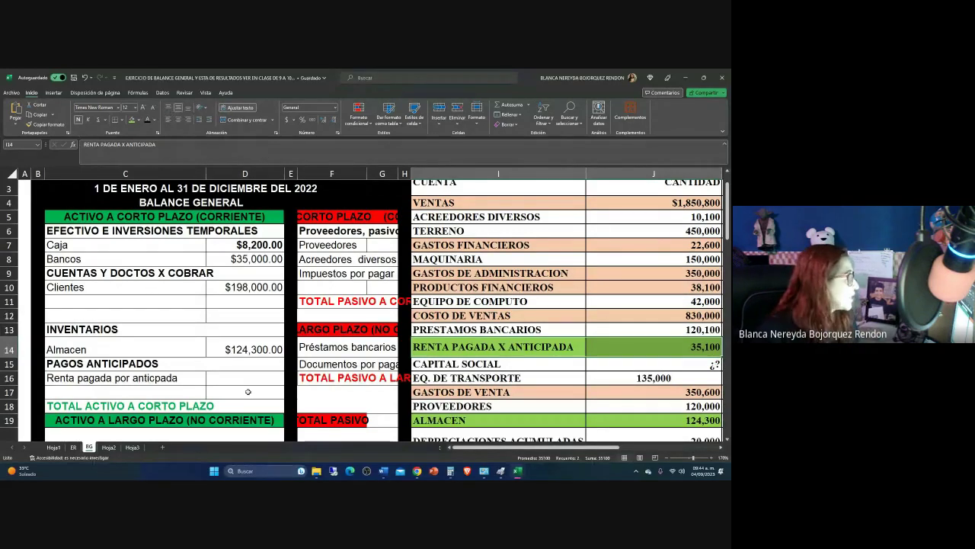
Link the Renta pagada por anticipada amount in D16 to J14 of the account list
click(224, 379)
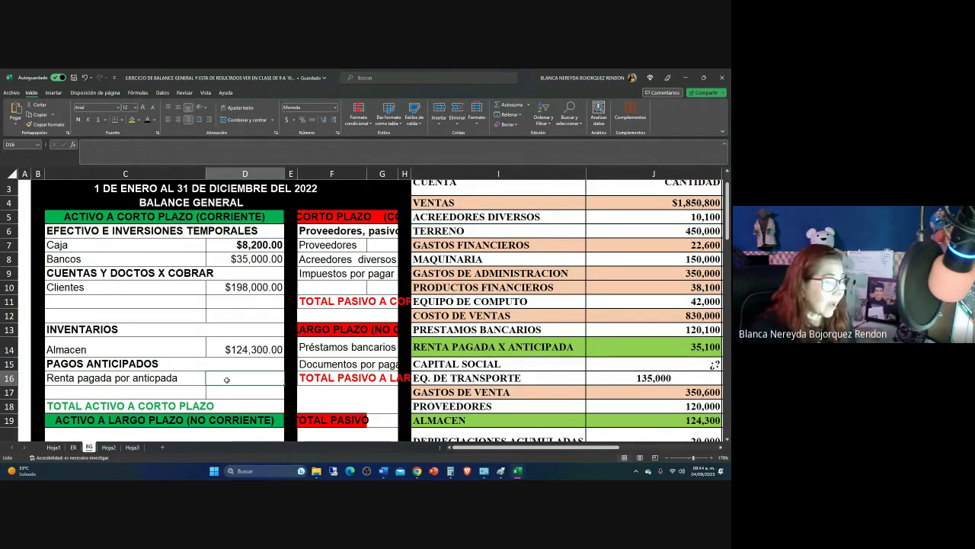
text(=)
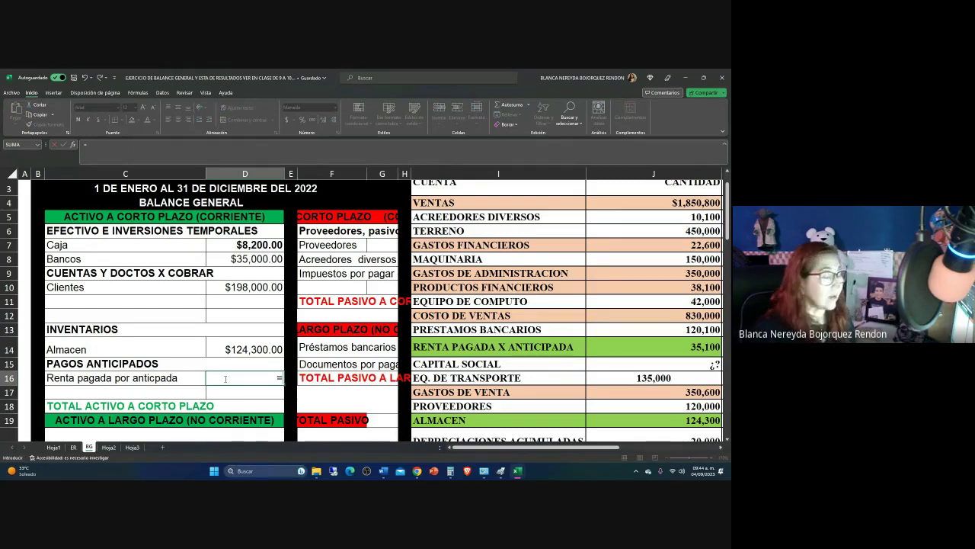
click(629, 350)
key(Return)
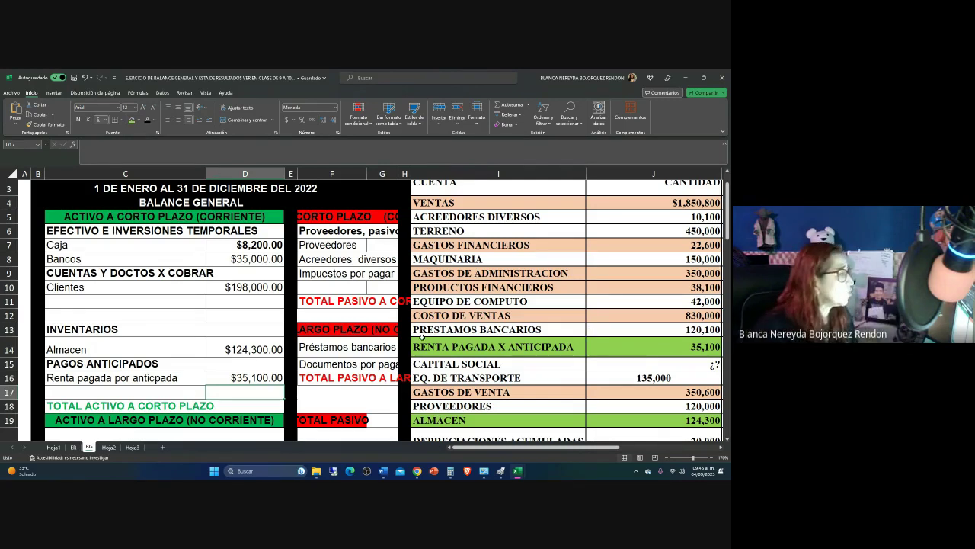
Remove the bold from the Caja amount in D7 and sum D7:D17 into D18 for TOTAL ACTIVO A CORTO PLAZO
click(222, 250)
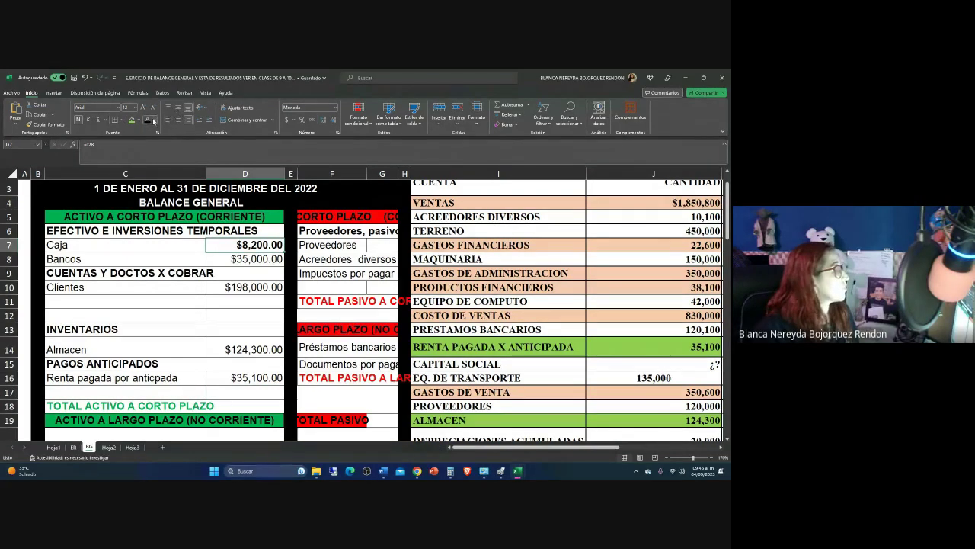
click(78, 120)
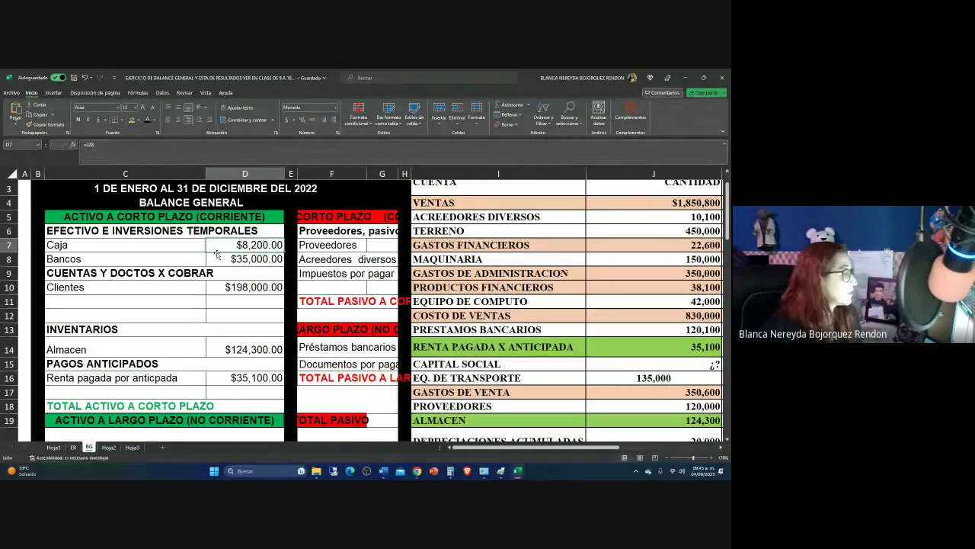
drag(221, 244, 215, 402)
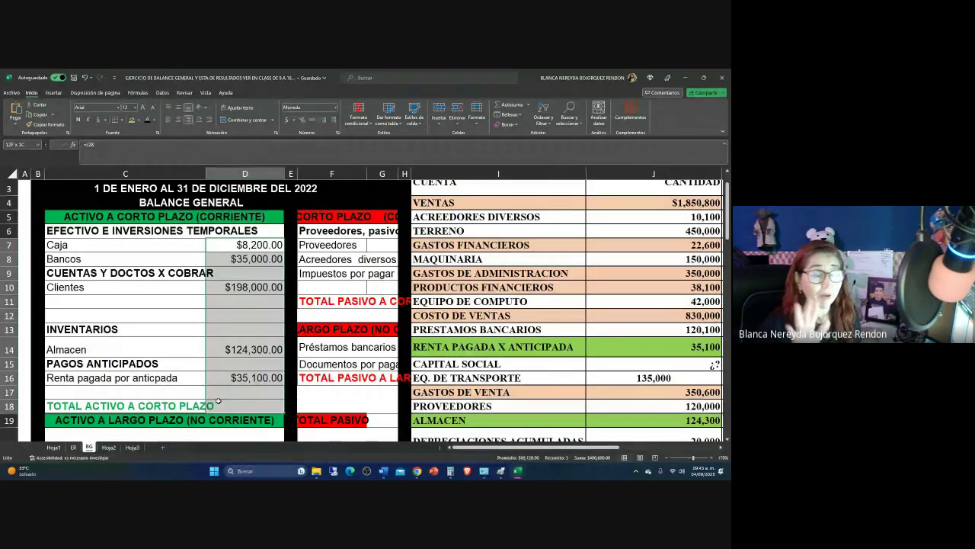
drag(218, 399, 218, 391)
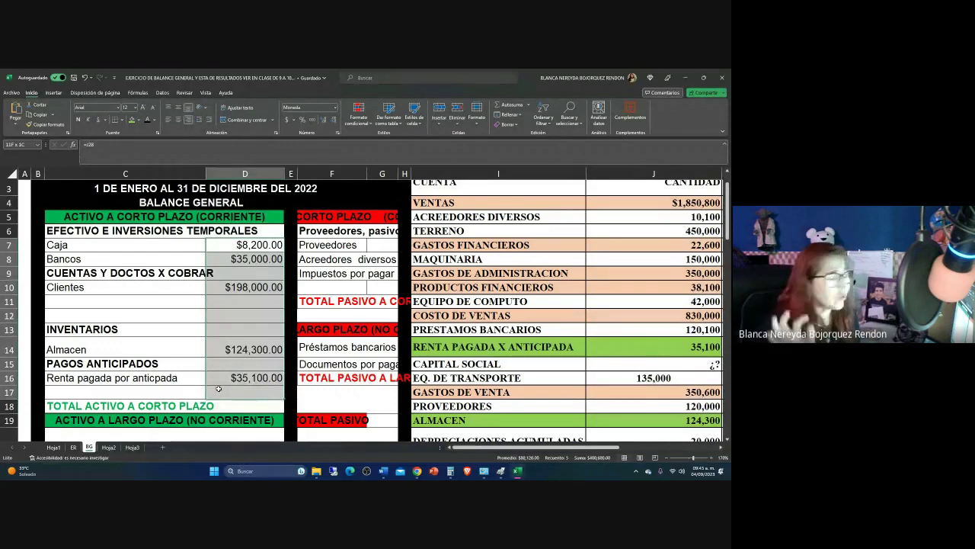
drag(222, 387, 223, 390)
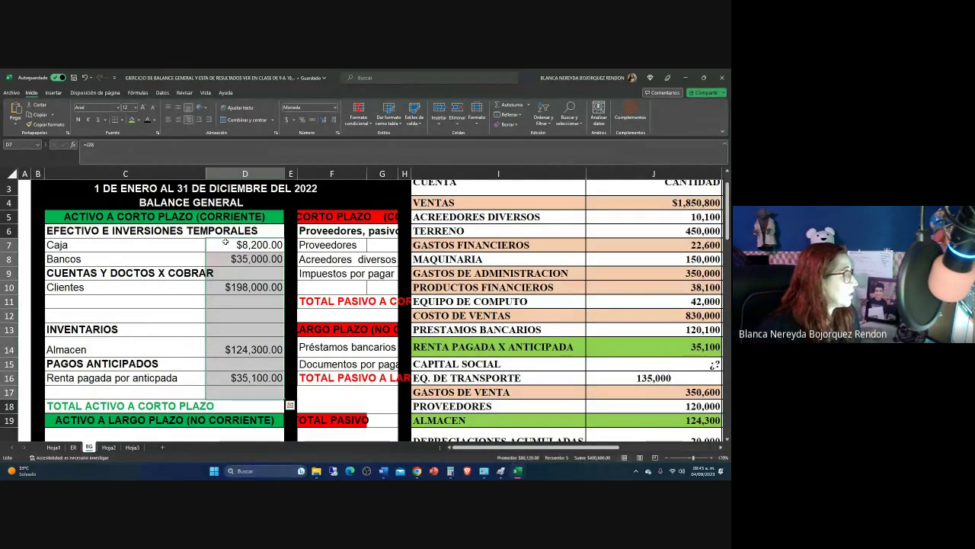
drag(219, 238, 213, 408)
click(510, 105)
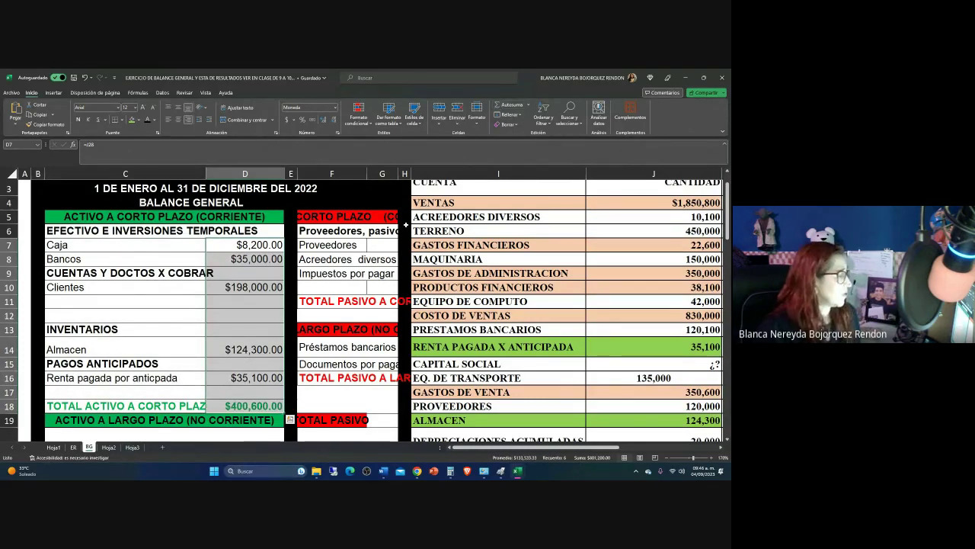
Underline the Renta pagada por anticipada amount in D16 and check the sum formula in D18
click(250, 377)
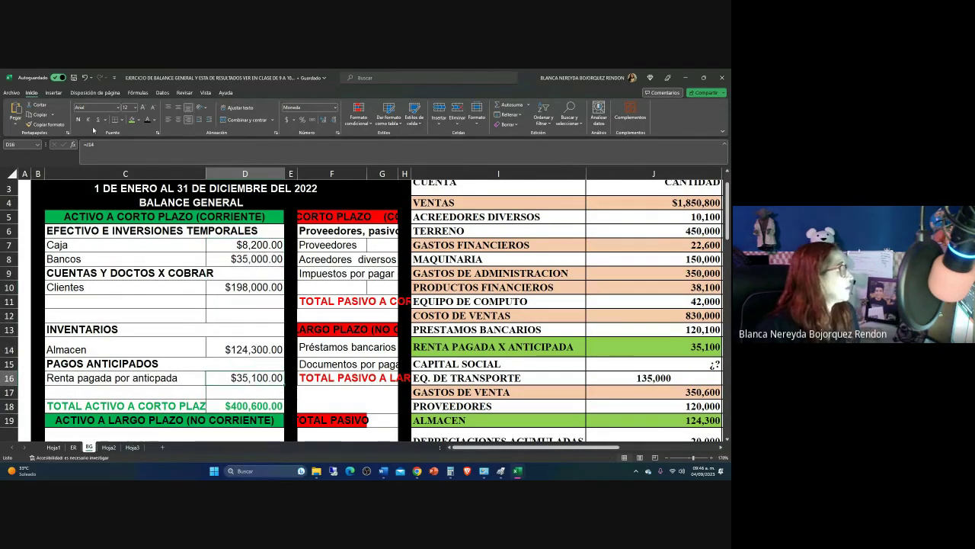
click(96, 120)
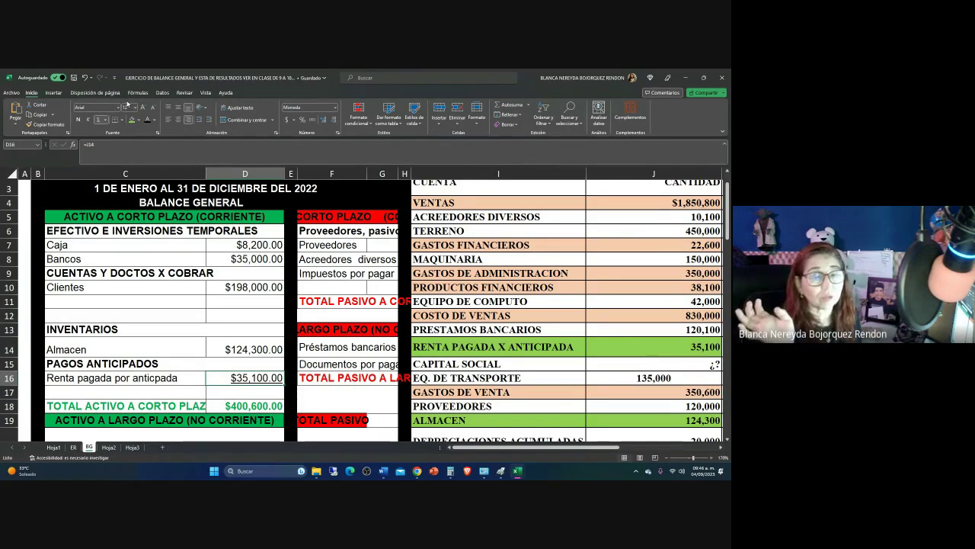
scroll(204, 380, down, 2)
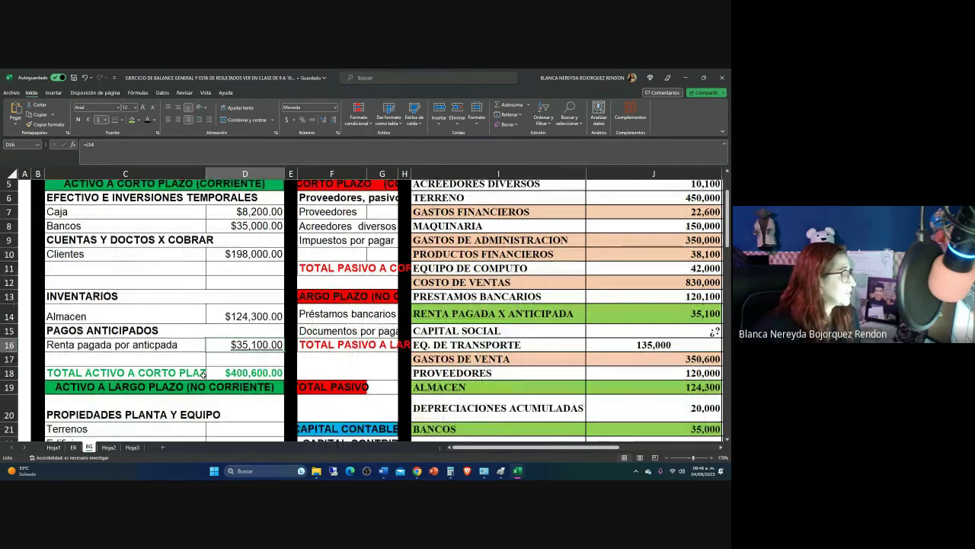
click(229, 368)
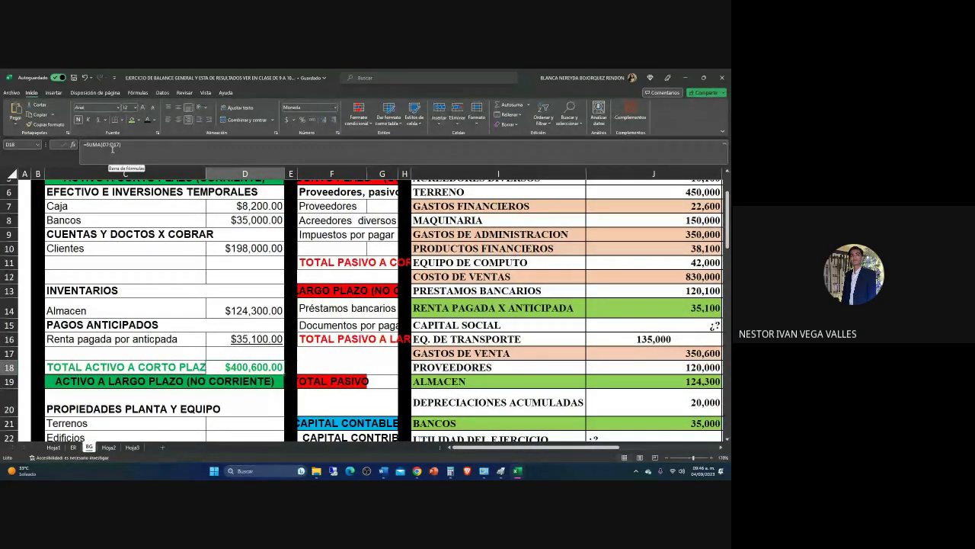
key(Down)
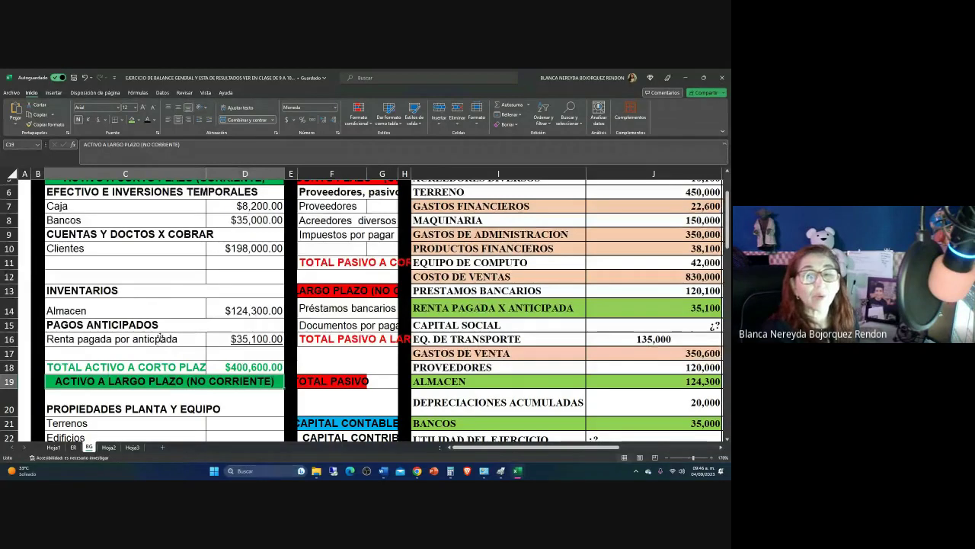
scroll(160, 336, down, 1)
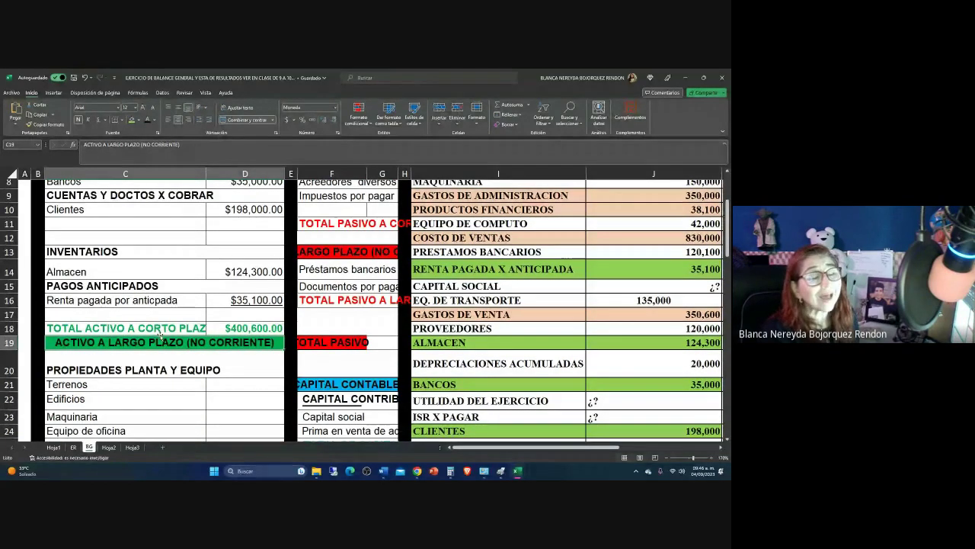
Link the Terrenos amount in D21 to the TERRENO amount in J6 of the account list
scroll(160, 336, down, 2)
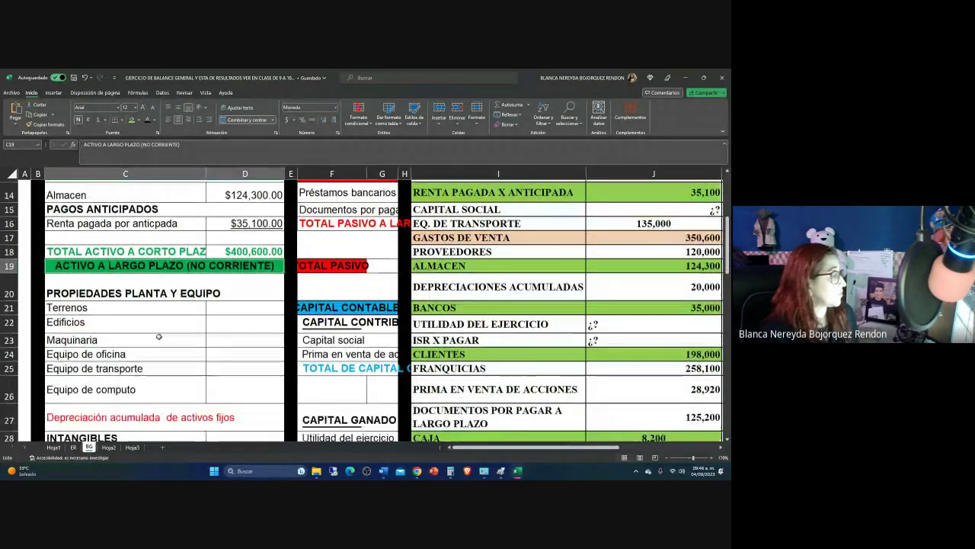
scroll(229, 320, down, 1)
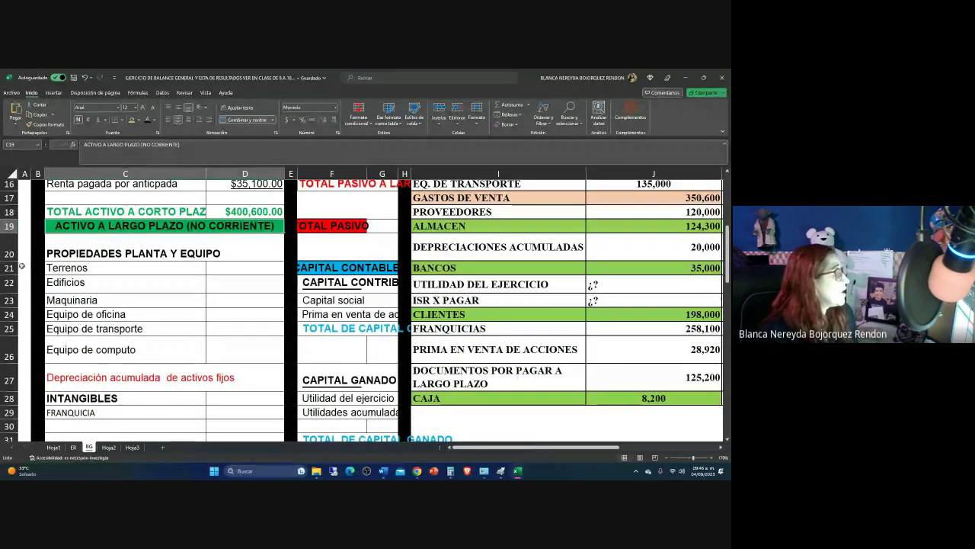
click(222, 254)
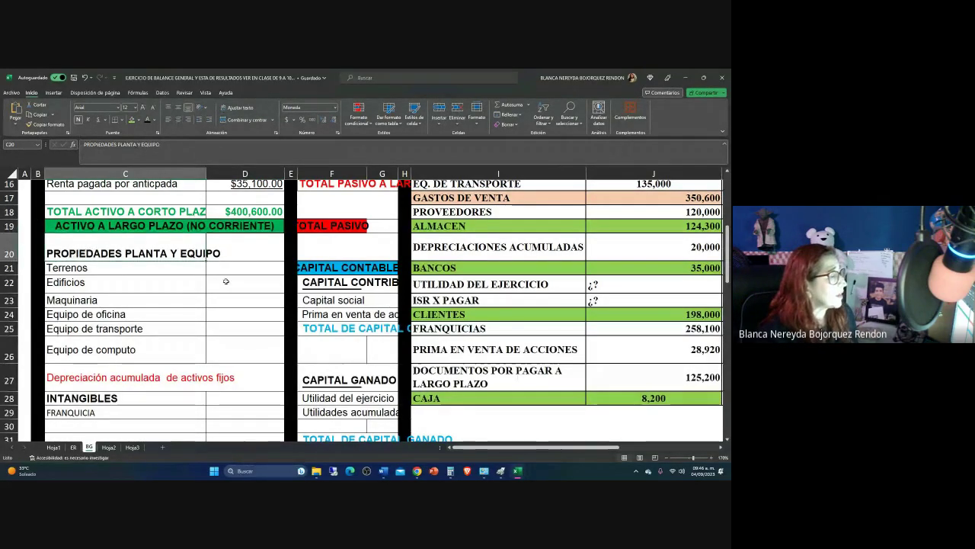
click(226, 272)
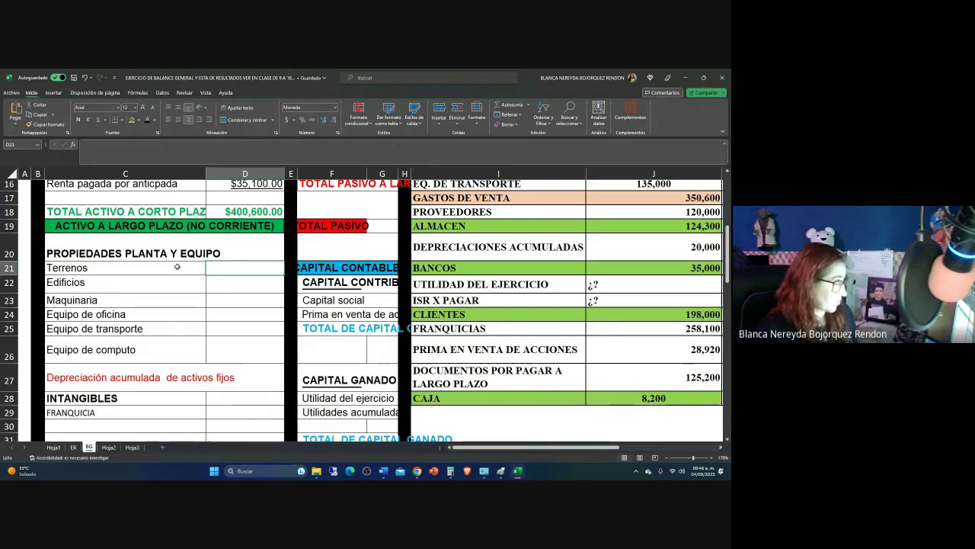
text(=)
scroll(518, 371, up, 5)
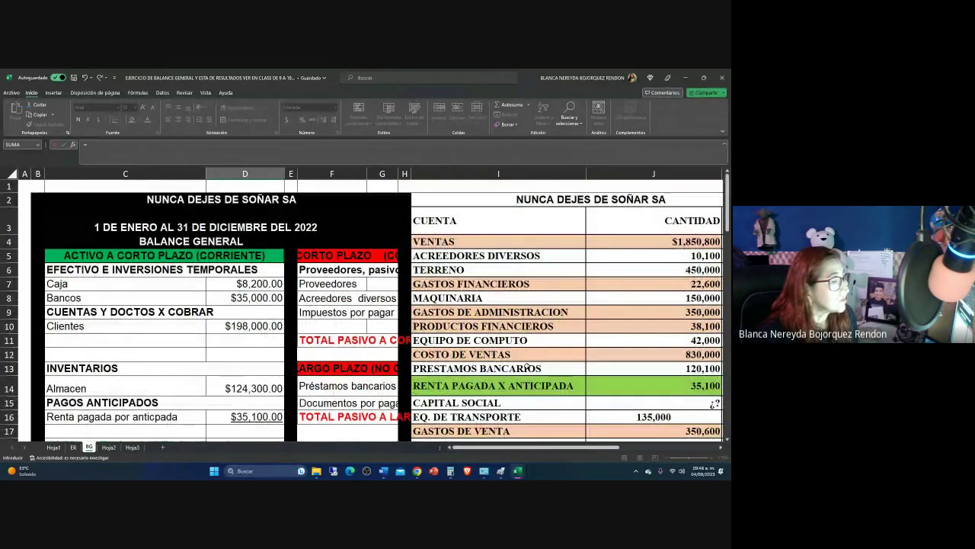
scroll(414, 341, up, 1)
click(690, 269)
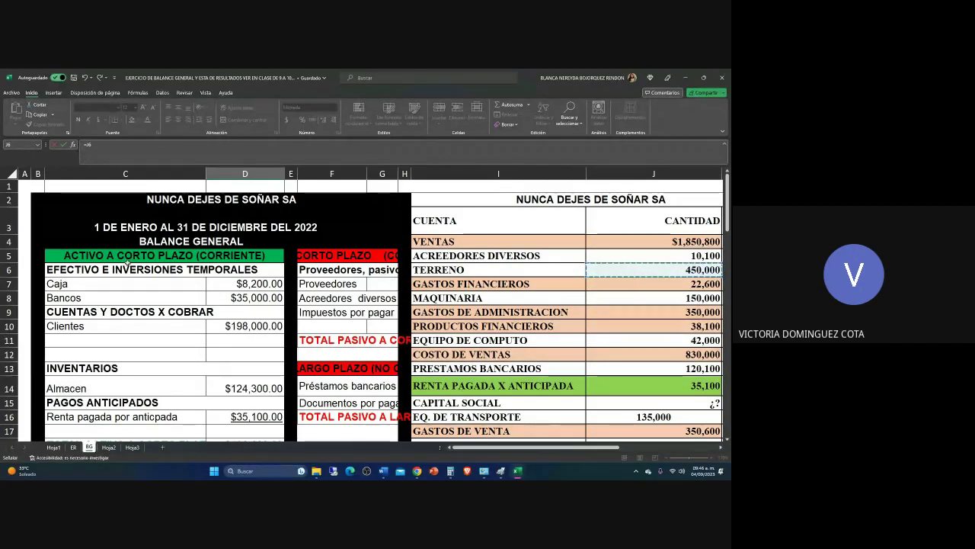
key(Return)
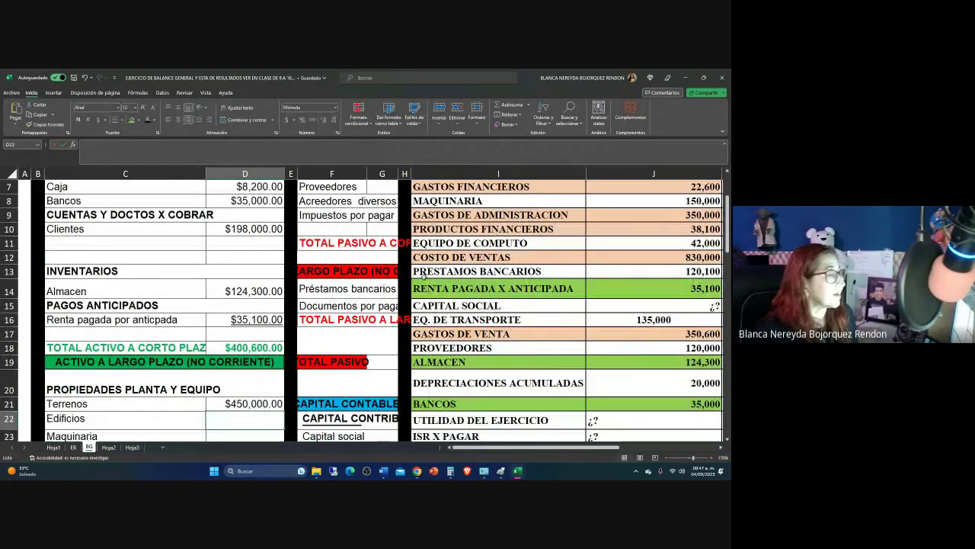
Fill the TERRENO row I6:J6 of the account list with light green
scroll(425, 200, up, 2)
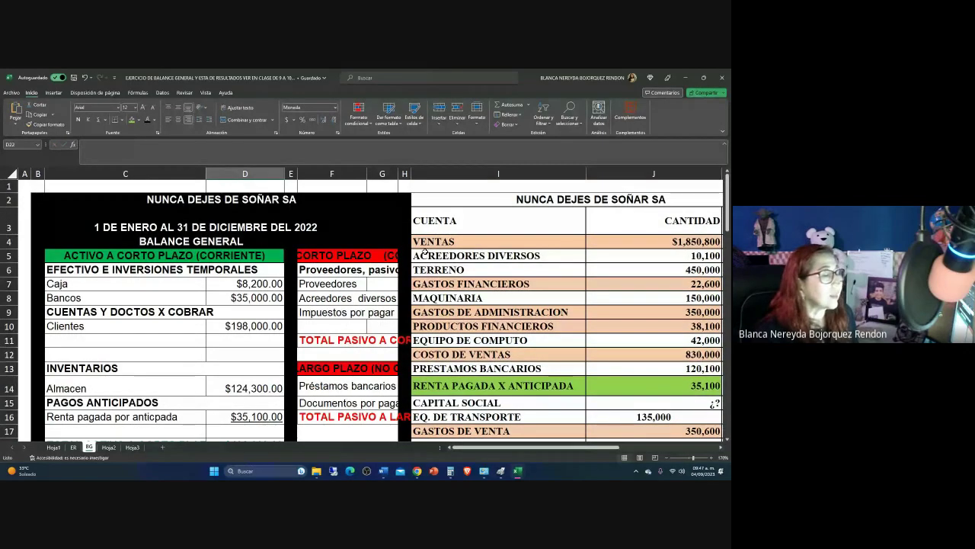
drag(426, 270, 655, 269)
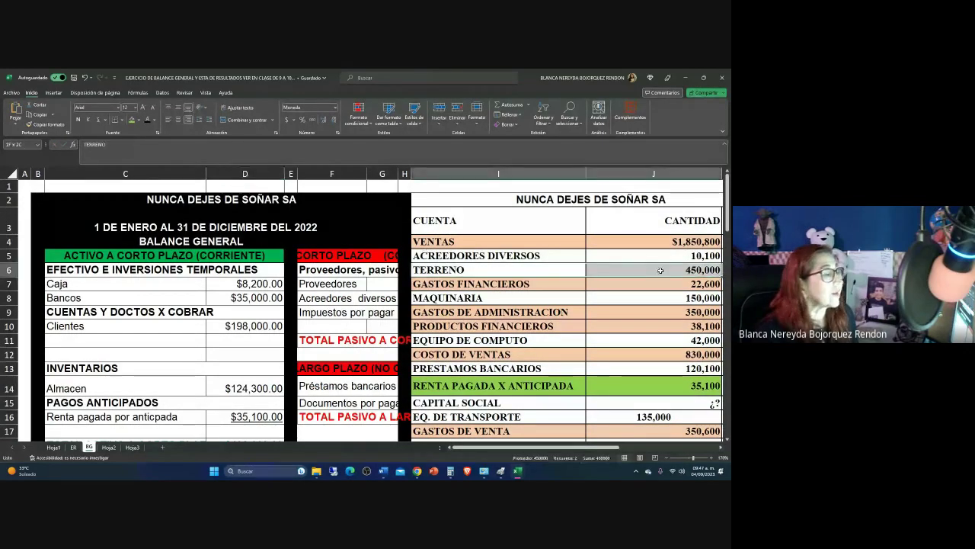
click(131, 121)
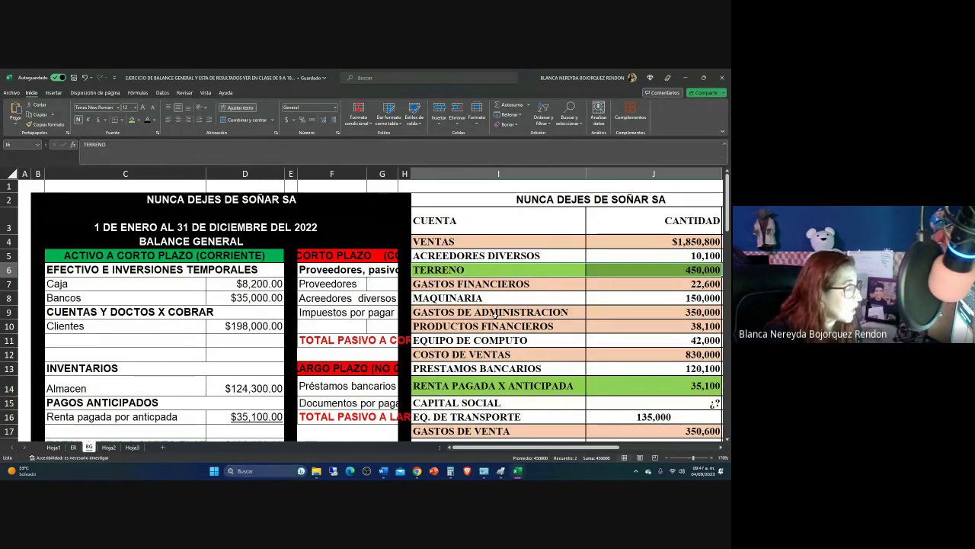
Check the account list for buildings and enter 0 as the Edificios amount in D22
scroll(487, 268, down, 1)
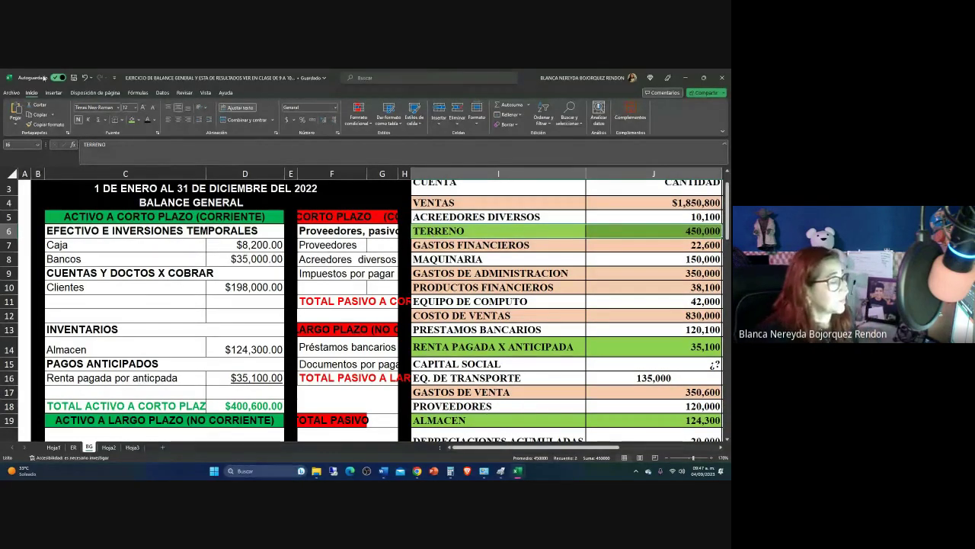
scroll(428, 402, down, 3)
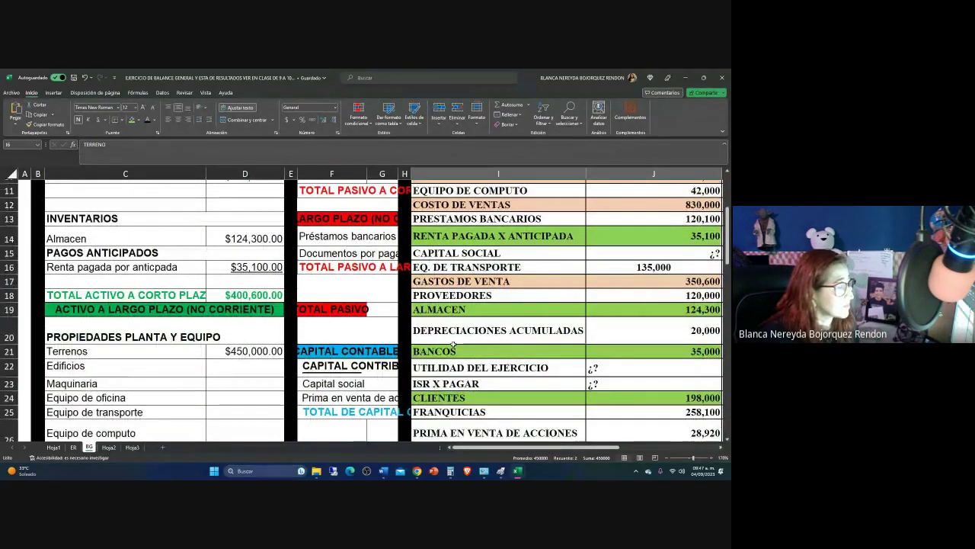
scroll(454, 343, down, 1)
scroll(454, 343, down, 1)
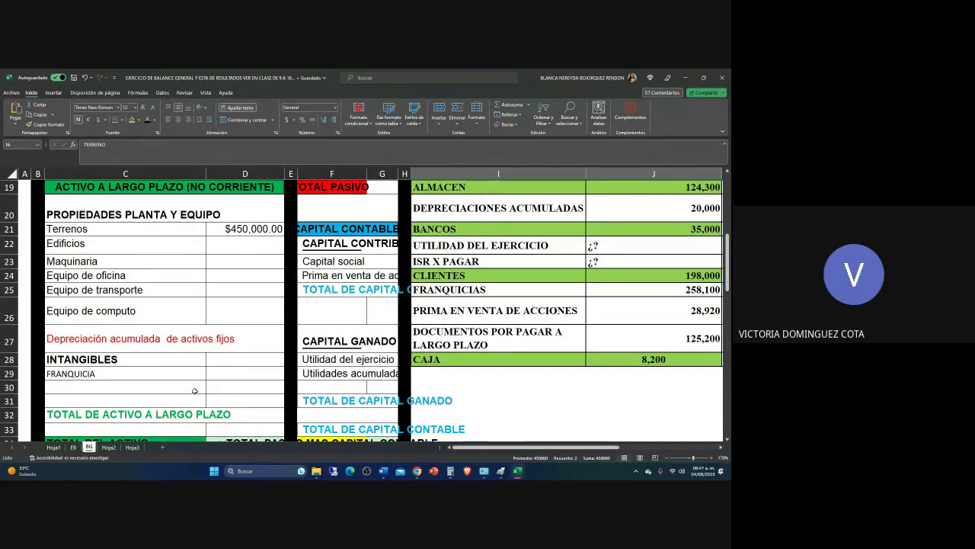
scroll(208, 394, up, 2)
click(240, 321)
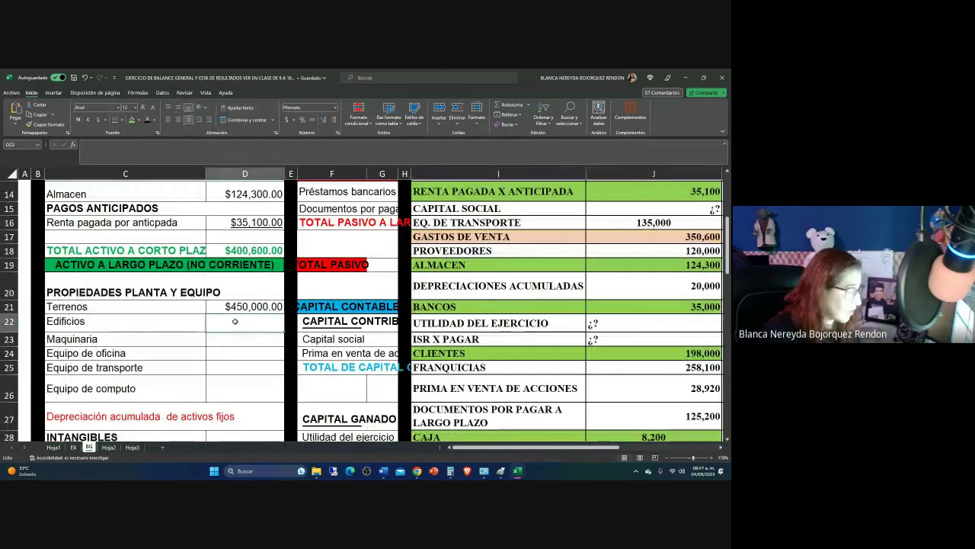
text(0)
key(Return)
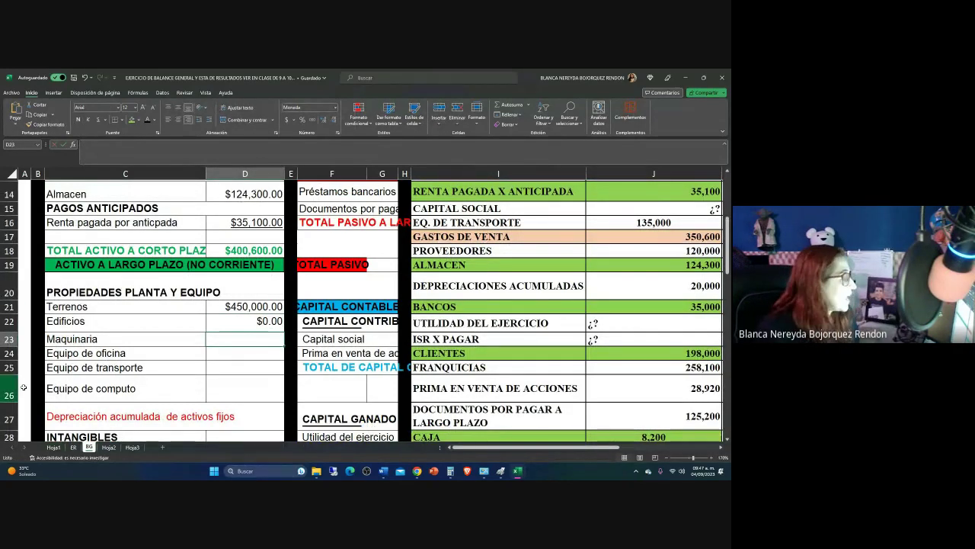
Link the Maquinaria amount in D23 to J8 and fill I8:J8 of the account list with light green
text(=)
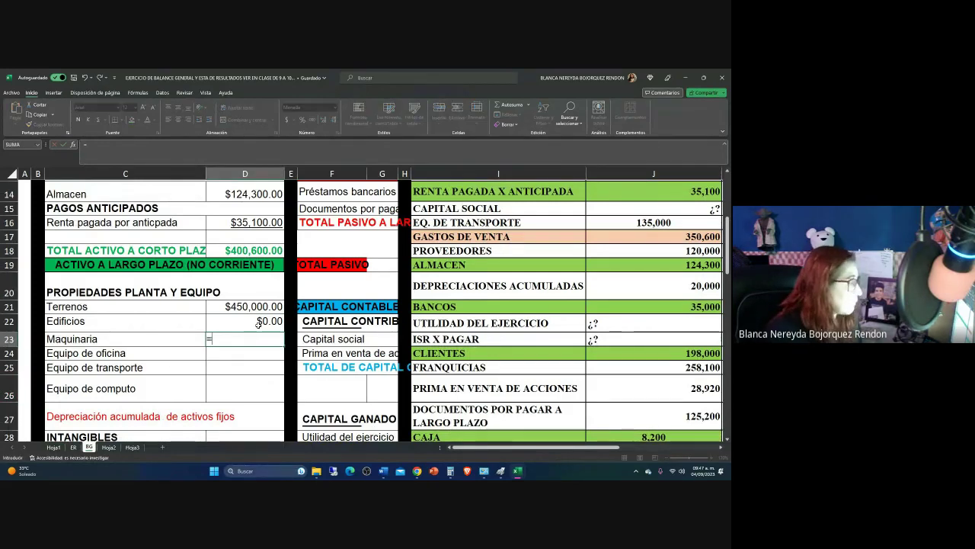
scroll(497, 288, up, 4)
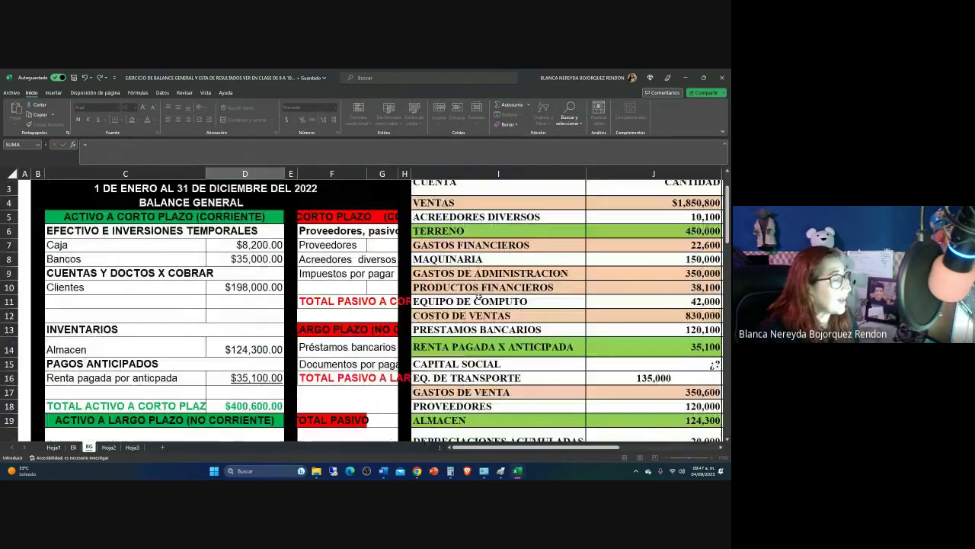
scroll(478, 297, up, 2)
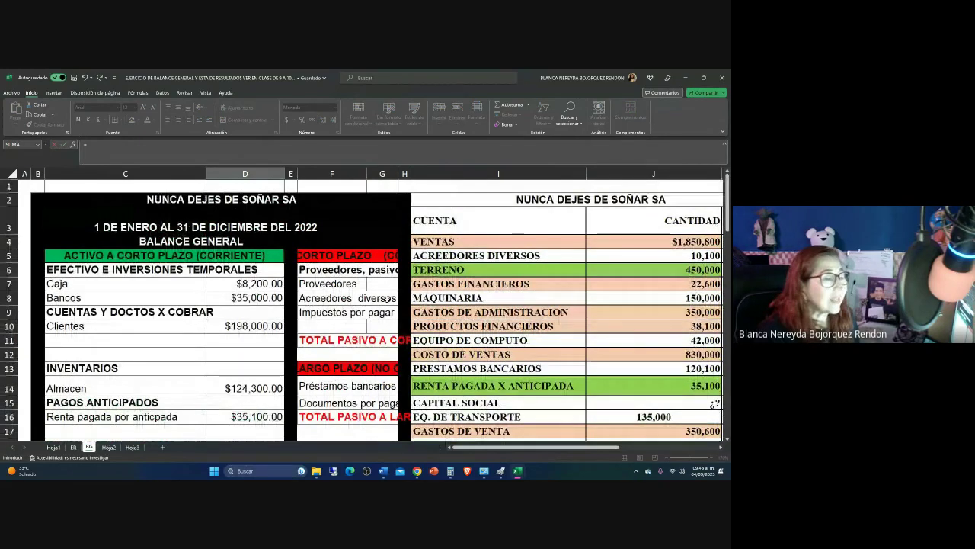
click(688, 298)
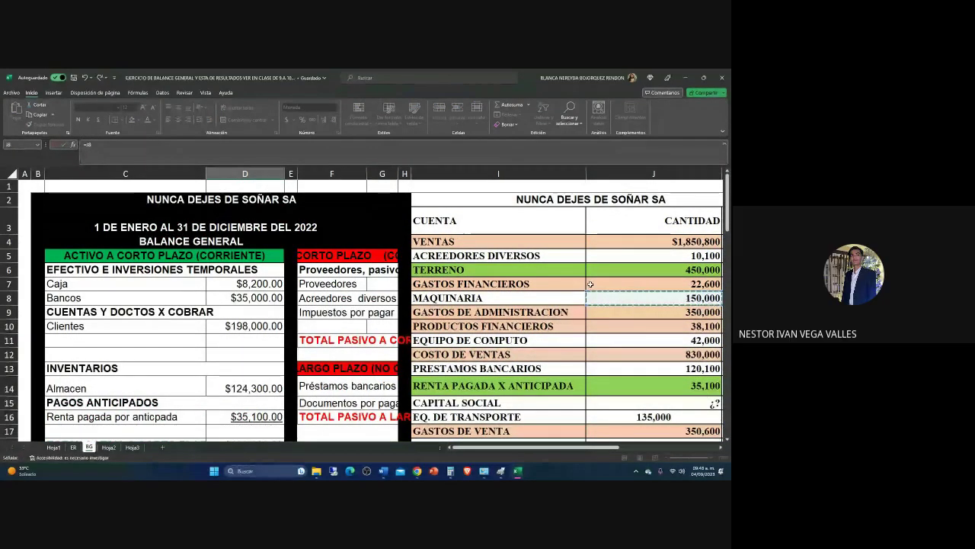
key(Return)
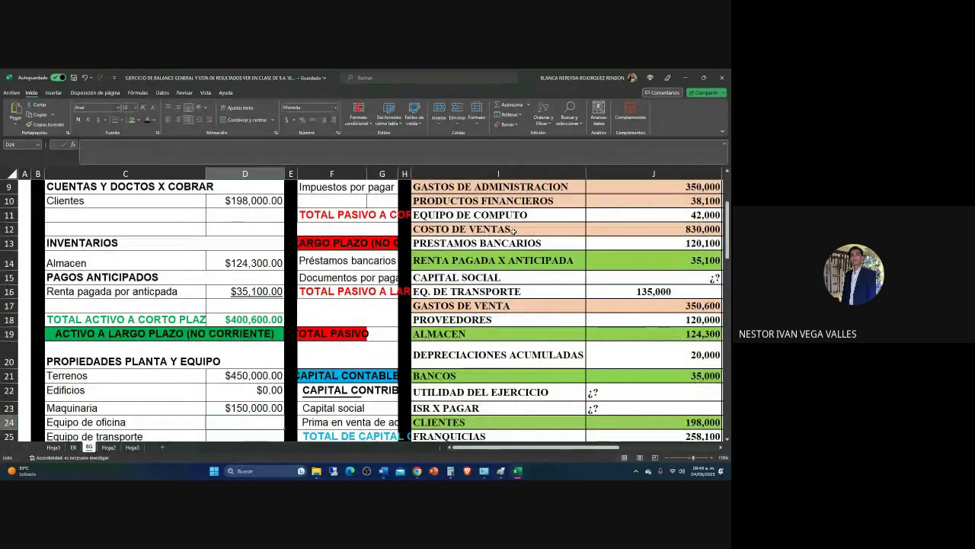
scroll(515, 245, up, 2)
drag(449, 289, 686, 289)
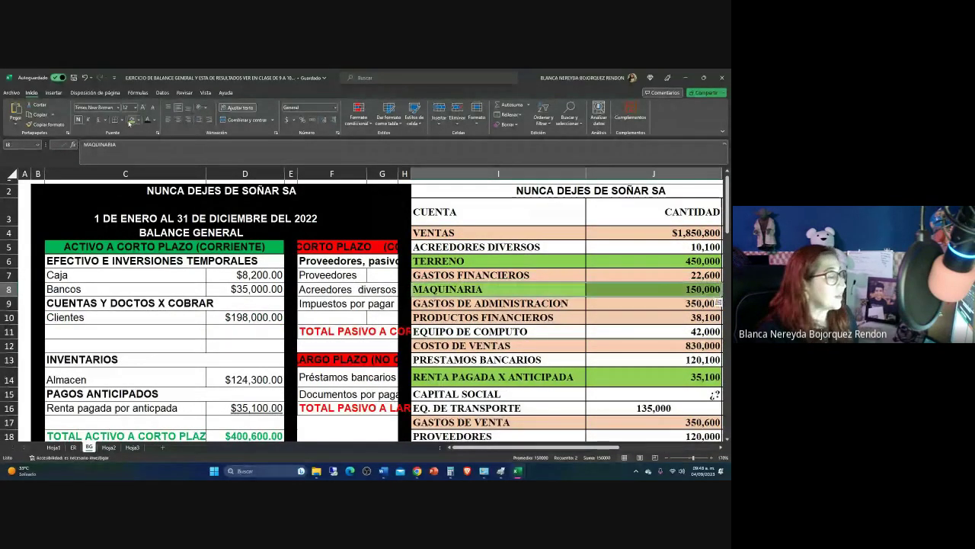
Look through the account list for office equipment and enter 0 as the Equipo de oficina amount in D24
scroll(145, 292, down, 2)
scroll(144, 292, down, 2)
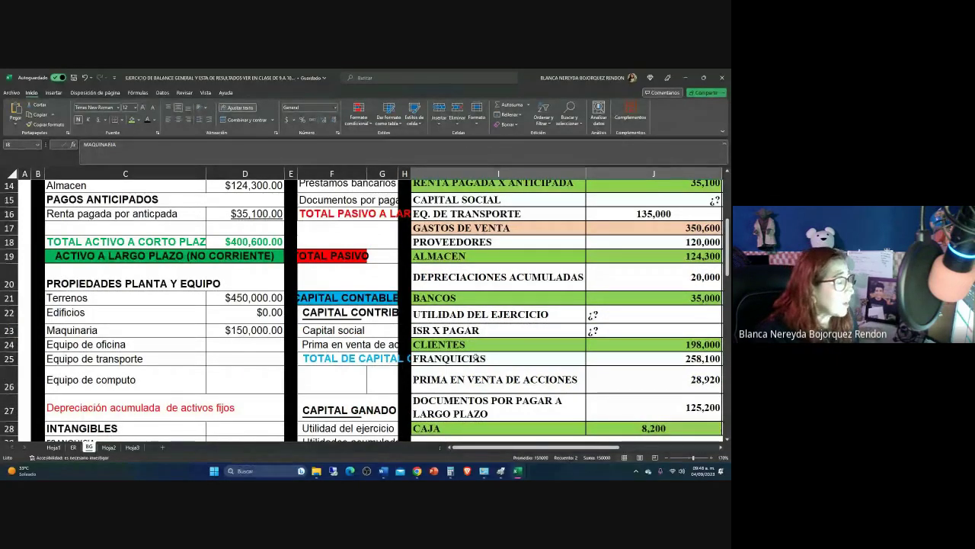
scroll(484, 389, up, 2)
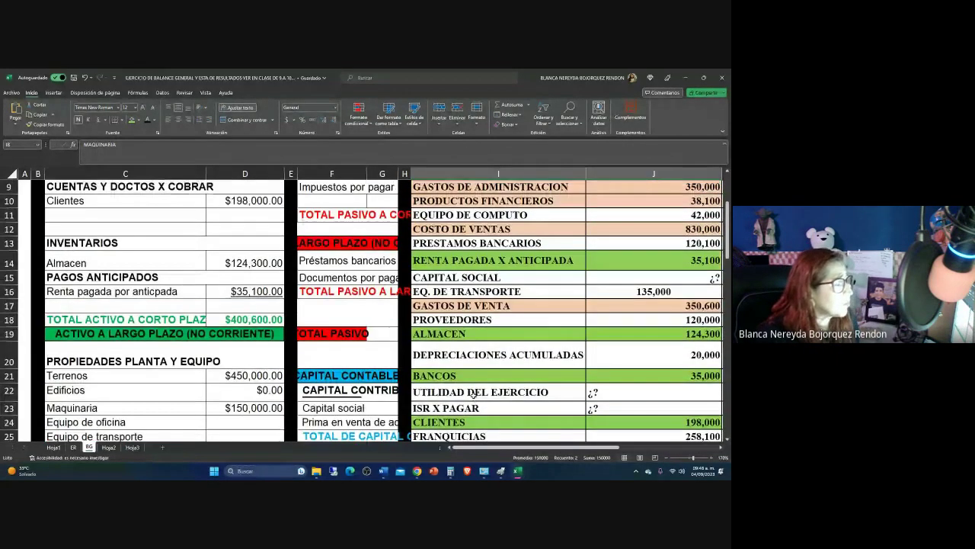
scroll(474, 393, up, 2)
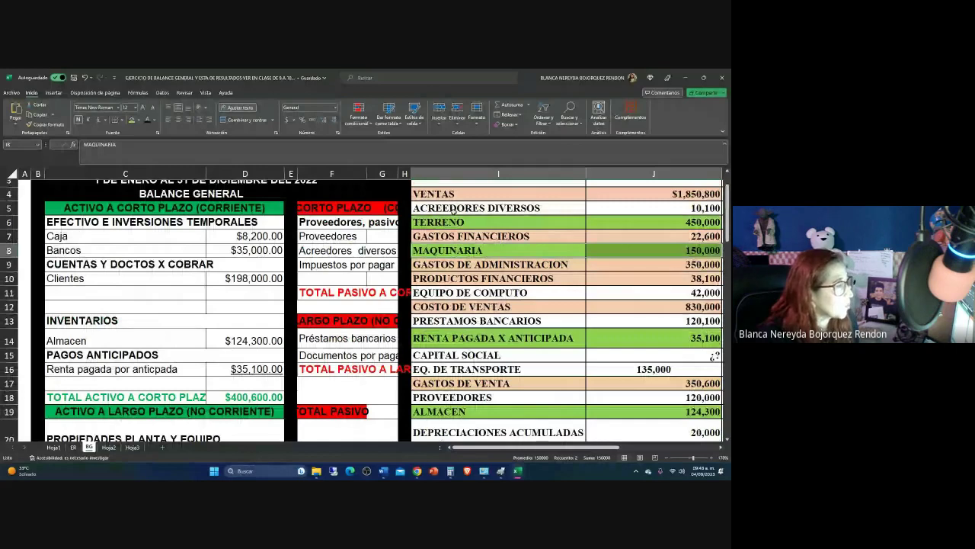
scroll(453, 208, up, 2)
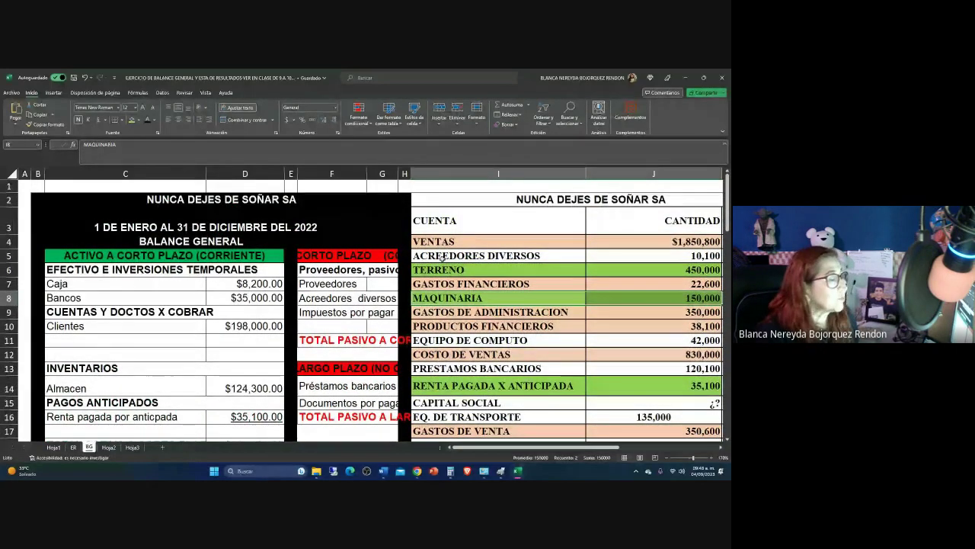
scroll(437, 340, down, 1)
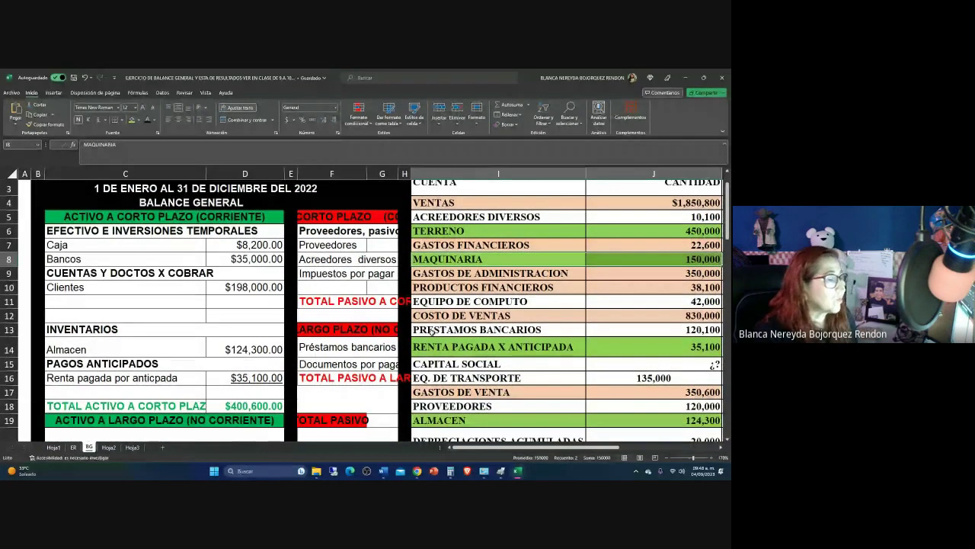
scroll(485, 331, down, 2)
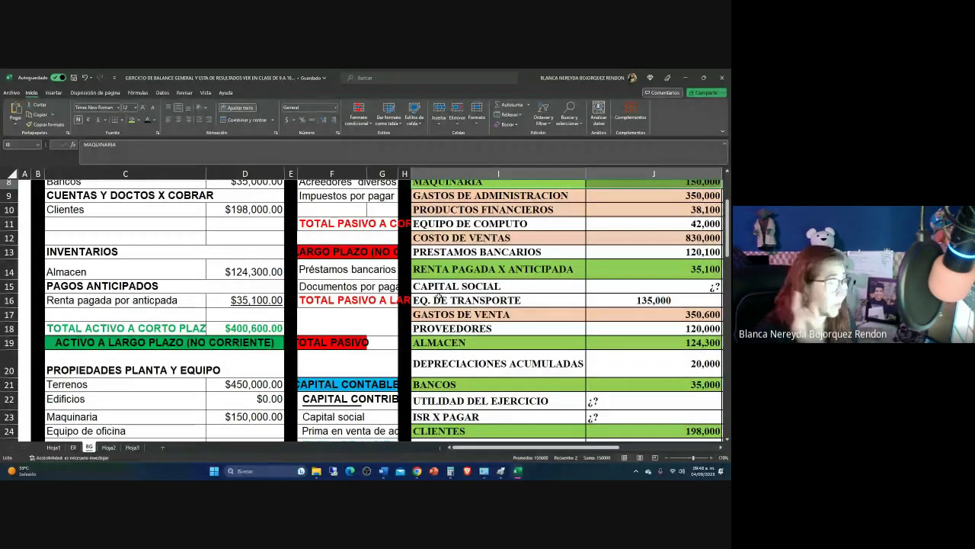
scroll(434, 296, down, 1)
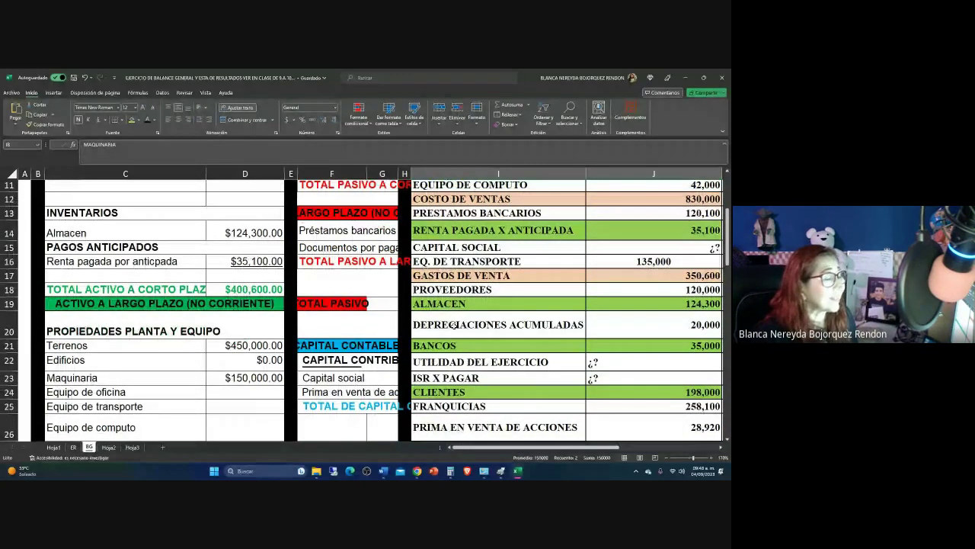
scroll(452, 323, down, 1)
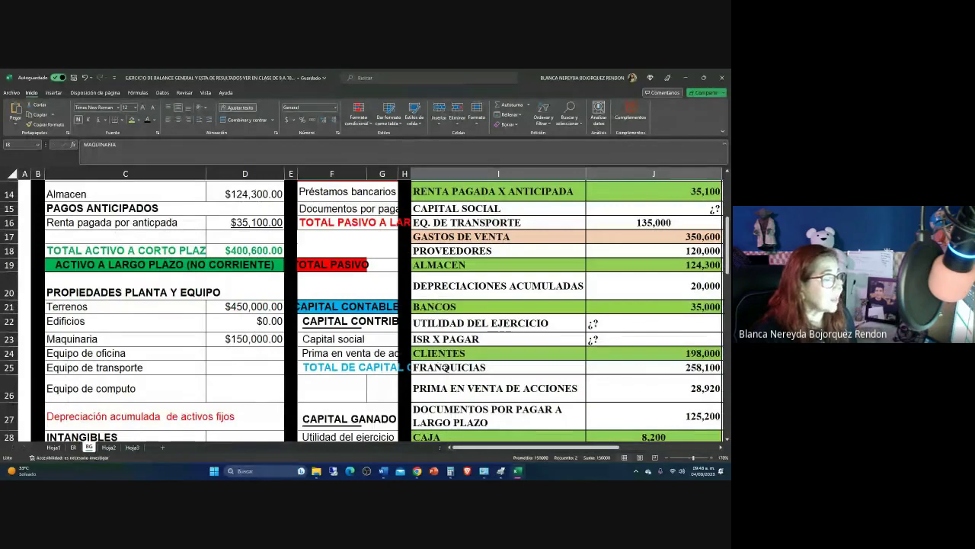
scroll(188, 318, down, 1)
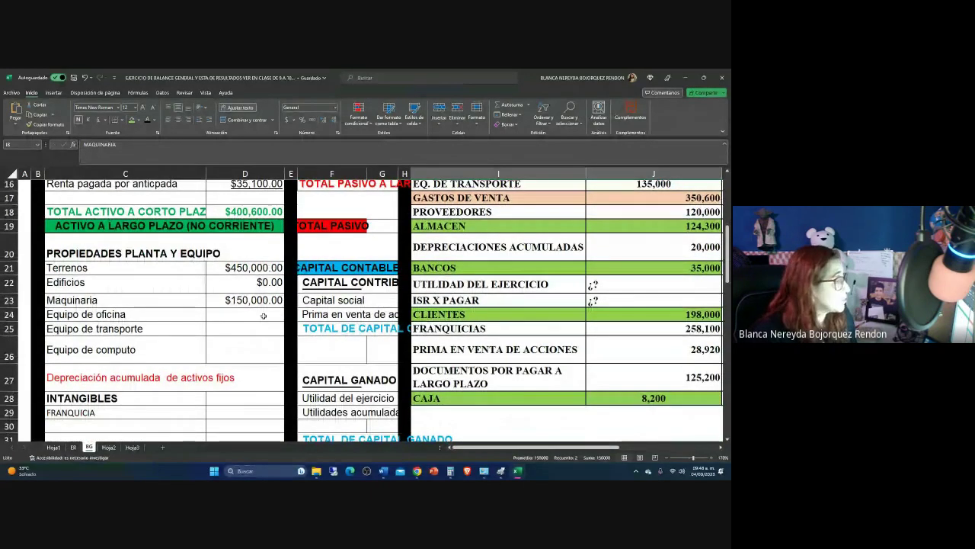
click(263, 316)
text(0)
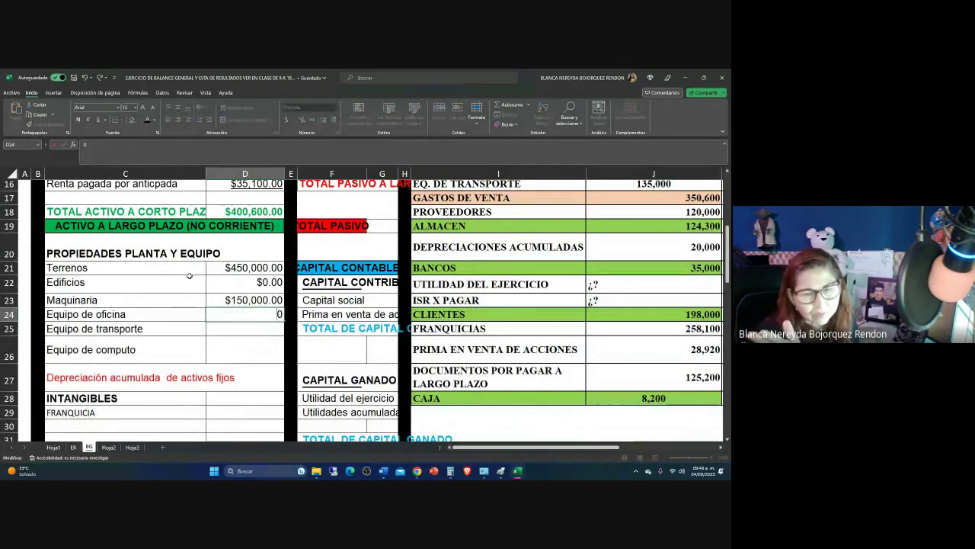
Link the Equipo de transporte amount in D25 to J16 and fill I16:J16 of the account list with light green
click(246, 333)
text(=)
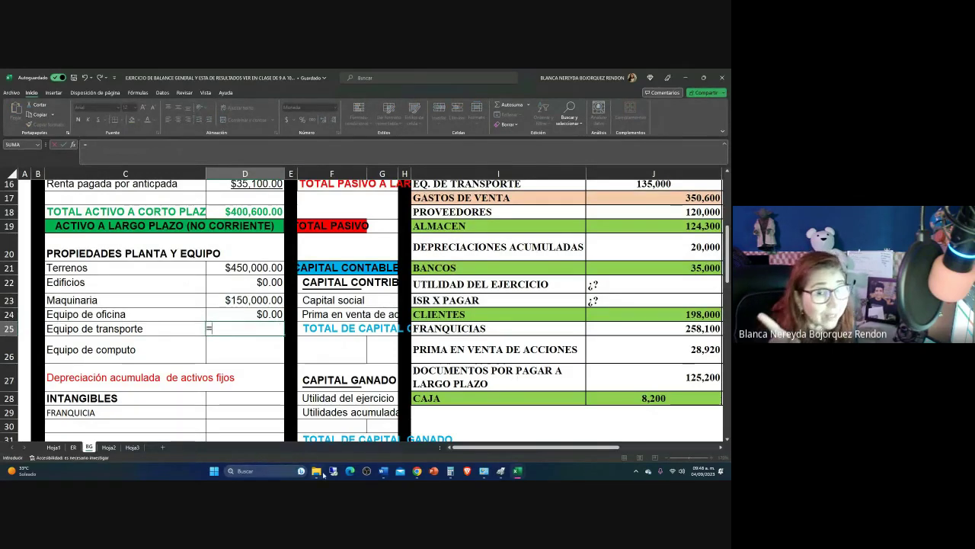
mouse_move(316, 469)
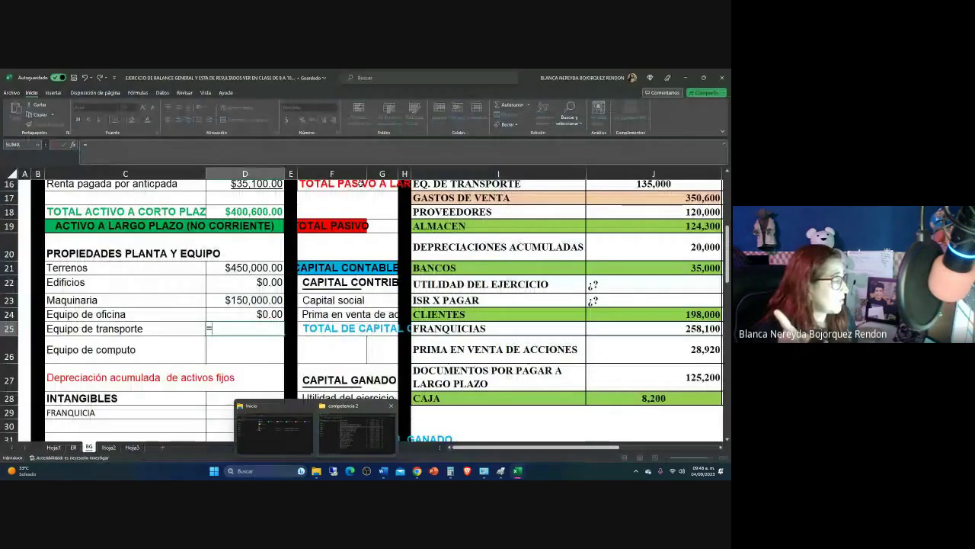
scroll(553, 275, up, 2)
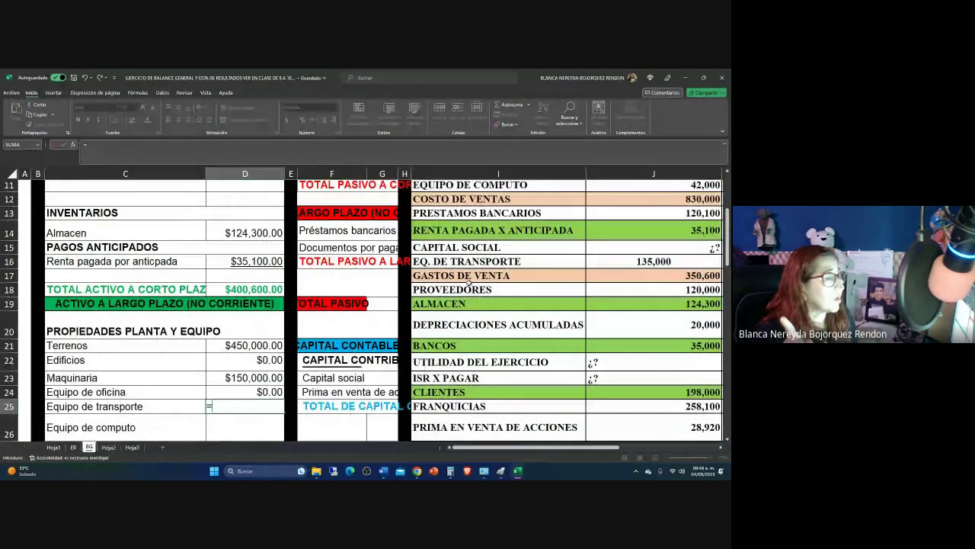
click(639, 260)
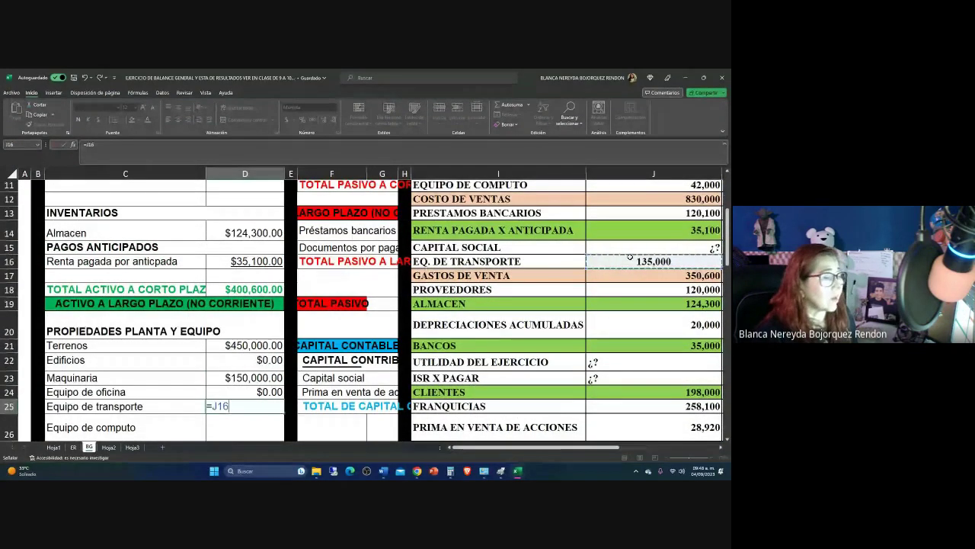
key(Return)
drag(443, 261, 632, 260)
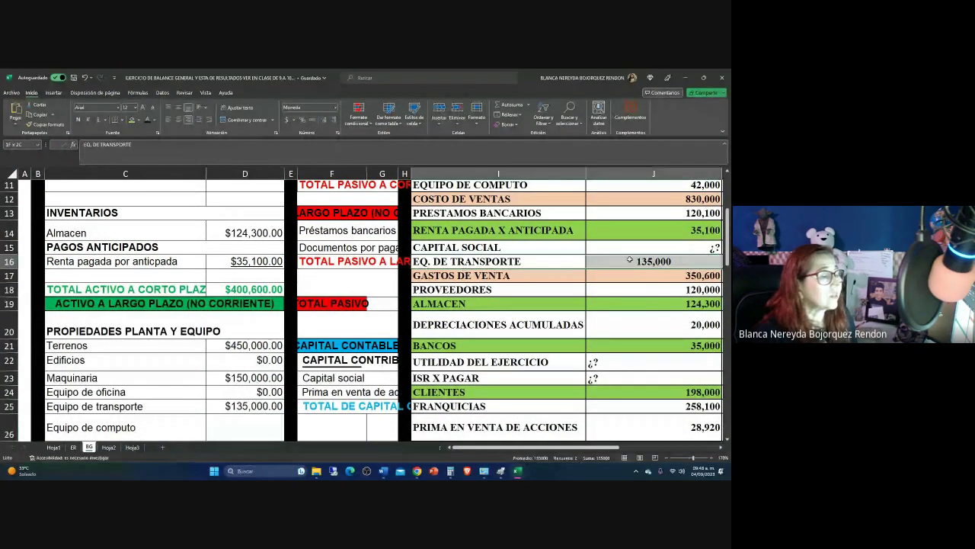
click(133, 120)
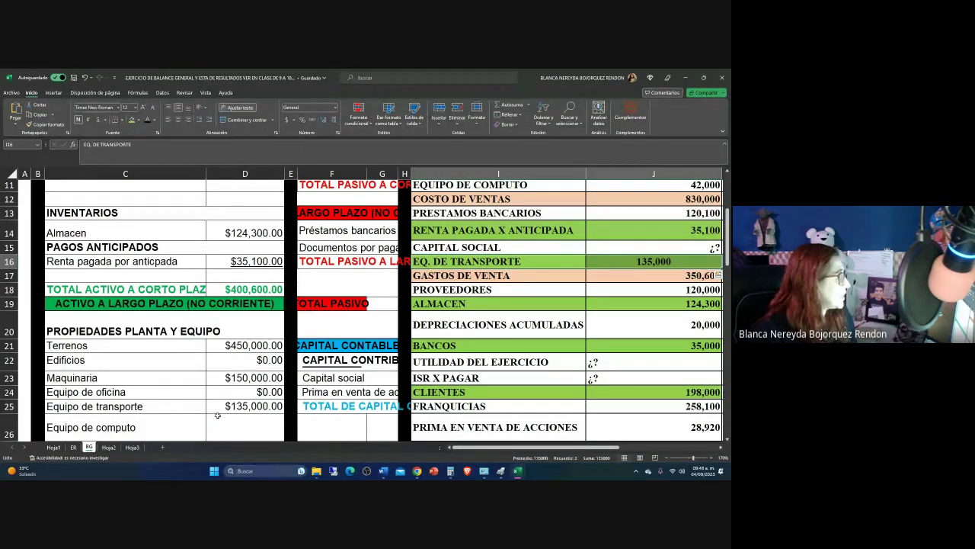
Link the Equipo de computo amount in D26 to J11 and fill I11:J11 of the account list with light green
scroll(217, 415, down, 2)
click(238, 349)
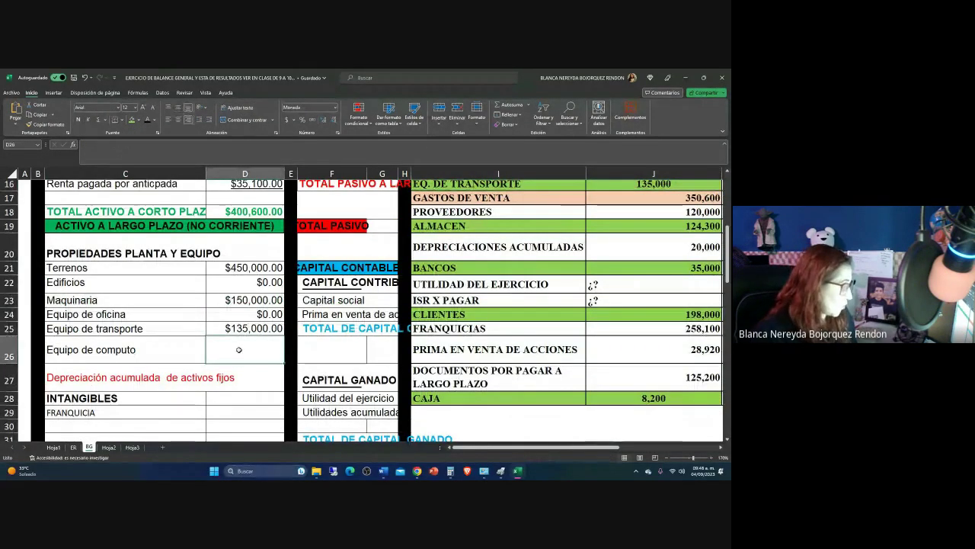
text(=)
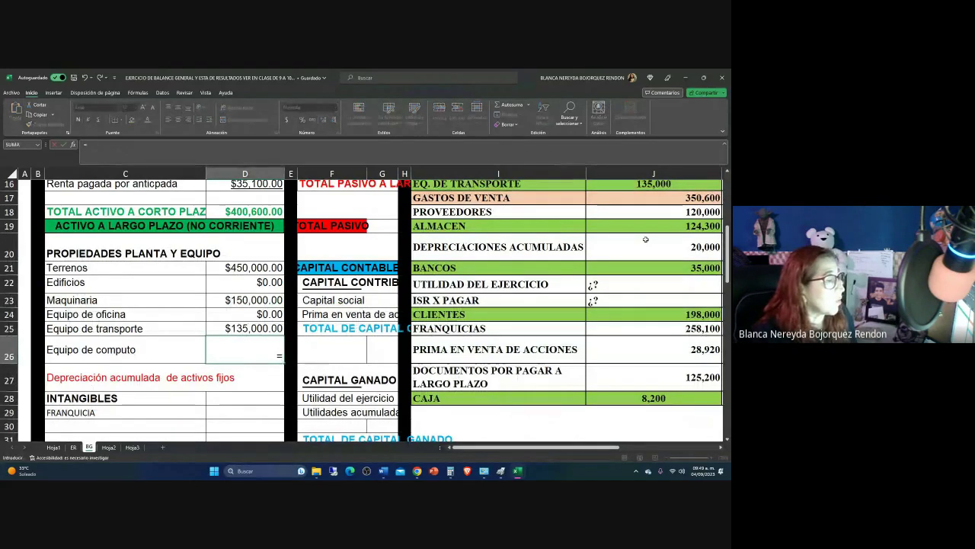
scroll(646, 240, up, 5)
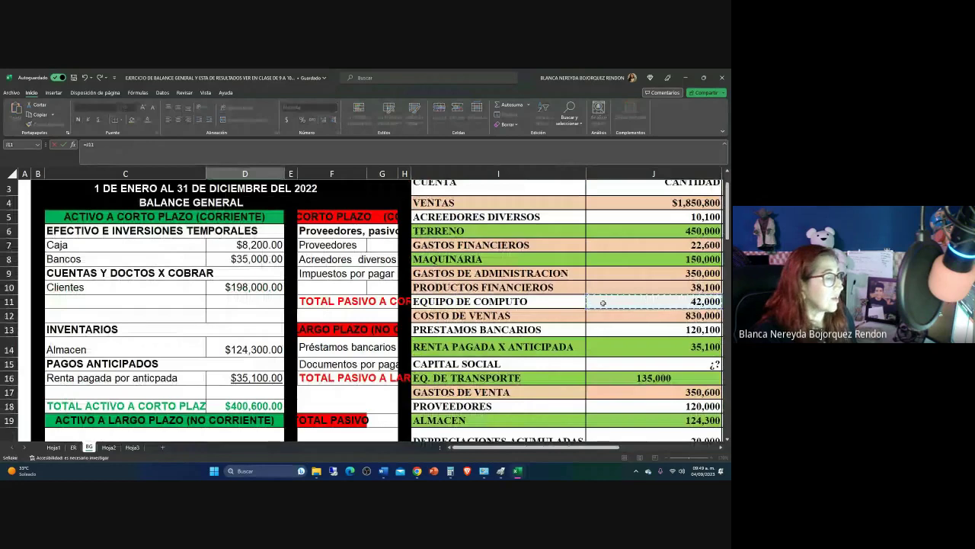
key(Return)
scroll(509, 305, up, 2)
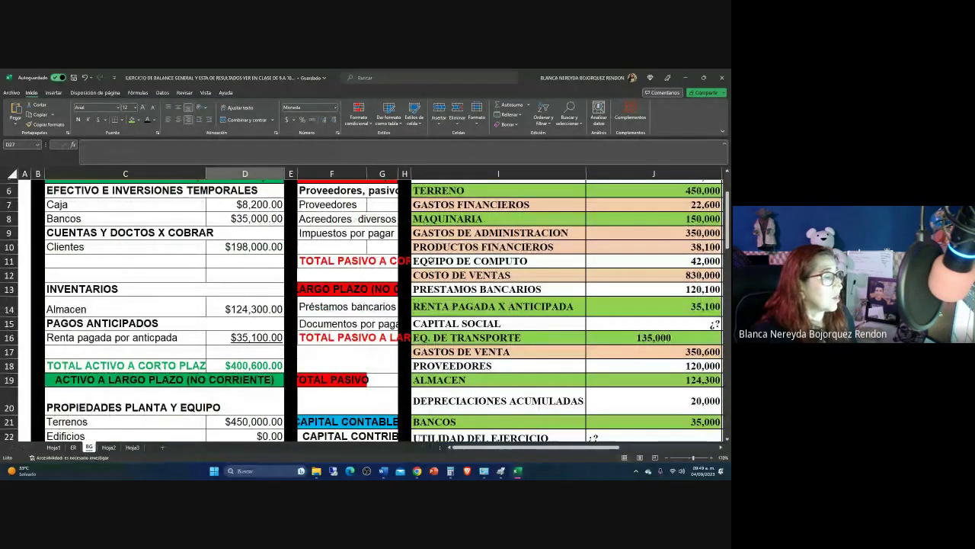
drag(427, 261, 659, 259)
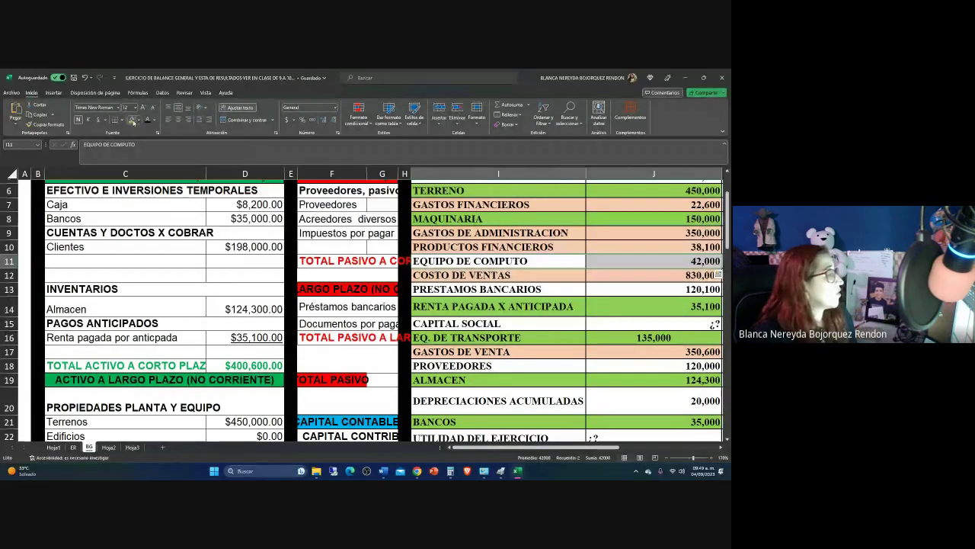
click(129, 120)
Try a wider column C and settle on a width slightly narrower than the original
scroll(133, 287, down, 2)
scroll(131, 287, down, 3)
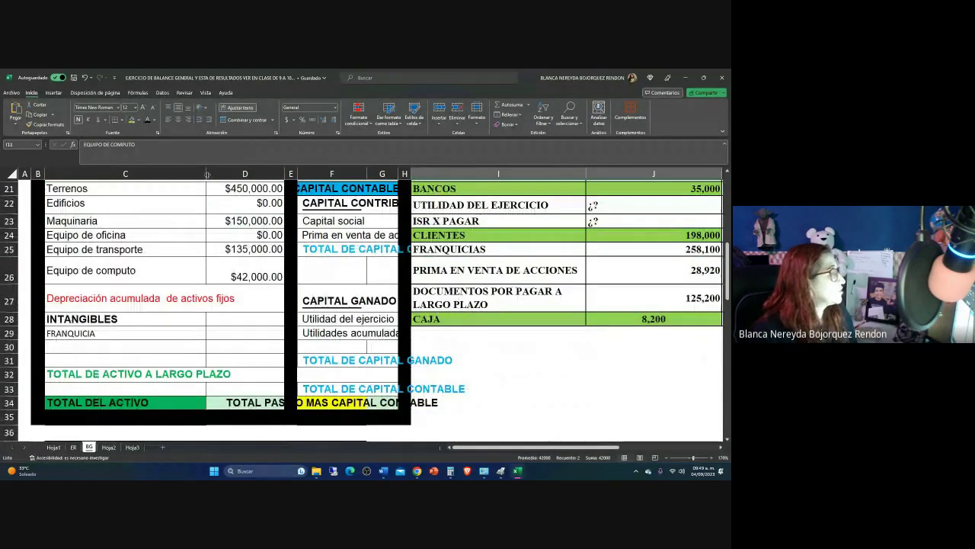
drag(206, 174, 251, 175)
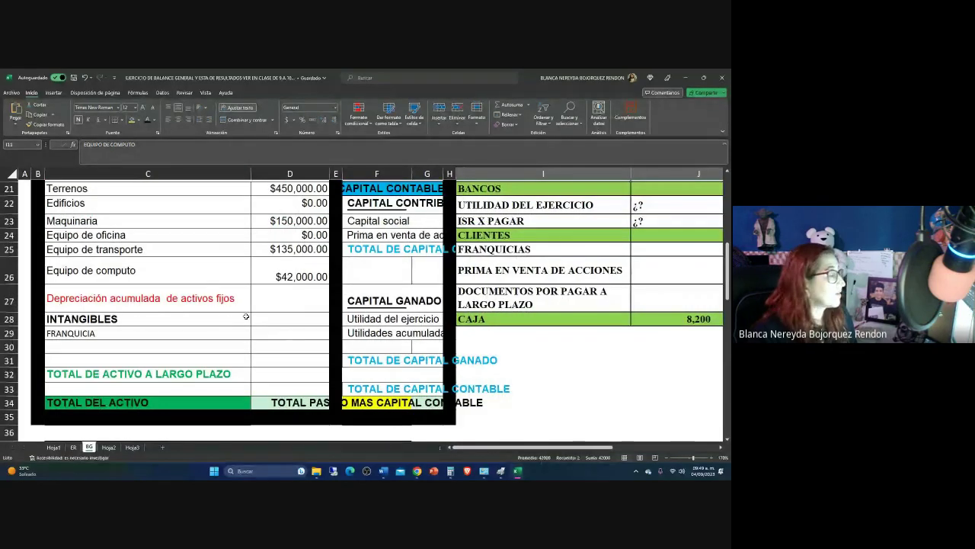
click(268, 304)
drag(252, 178, 192, 178)
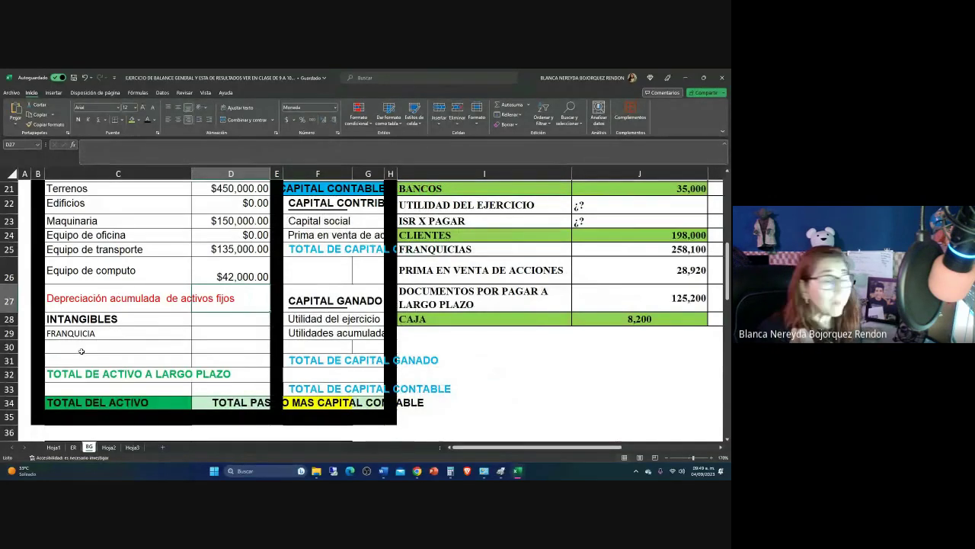
Link the Depreciación acumulada amount in D27 to J20 and fill I20:J20 of the account list with light green
scroll(81, 351, up, 1)
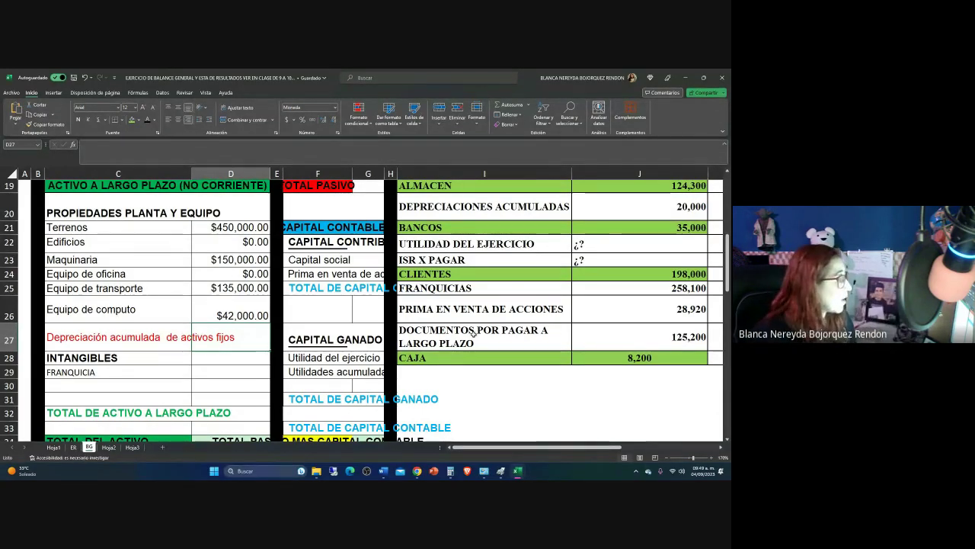
text(=)
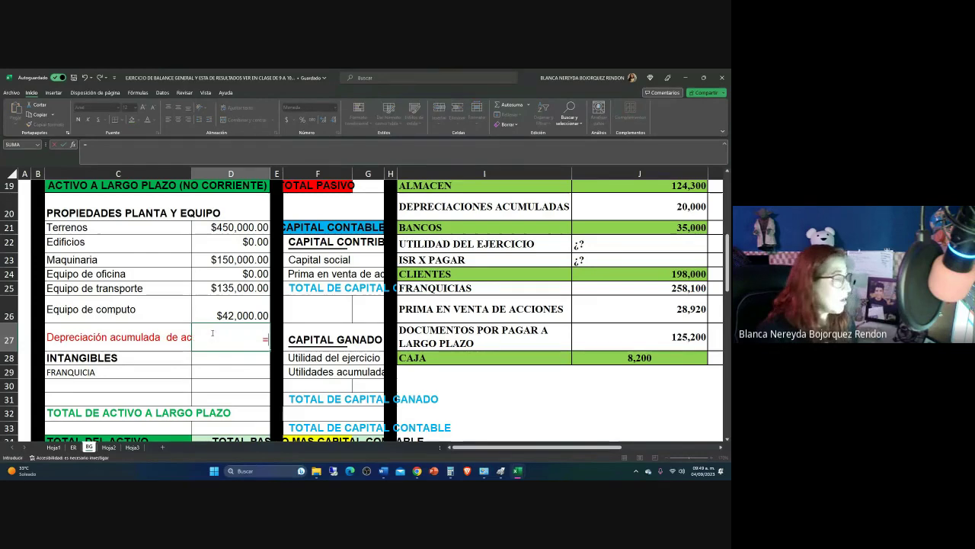
scroll(571, 324, up, 1)
scroll(571, 324, up, 2)
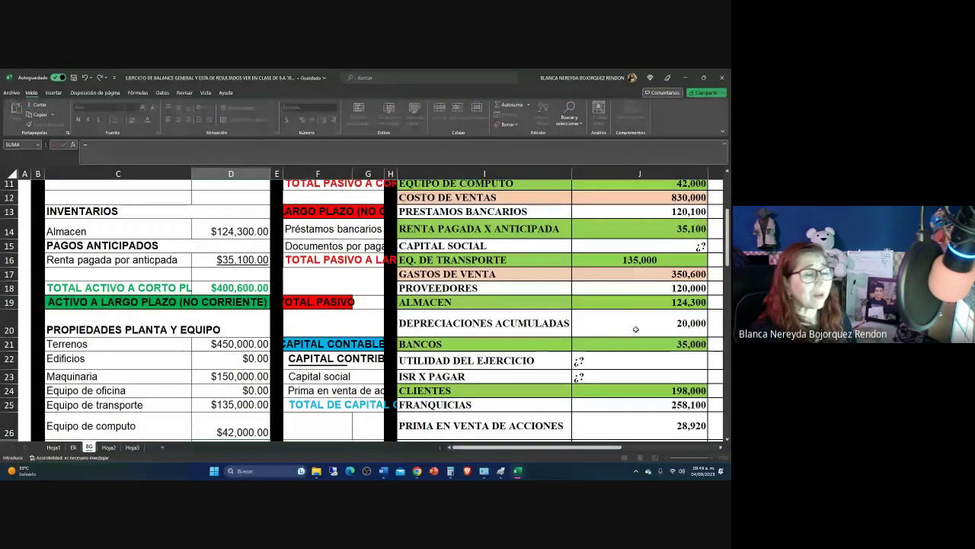
click(625, 324)
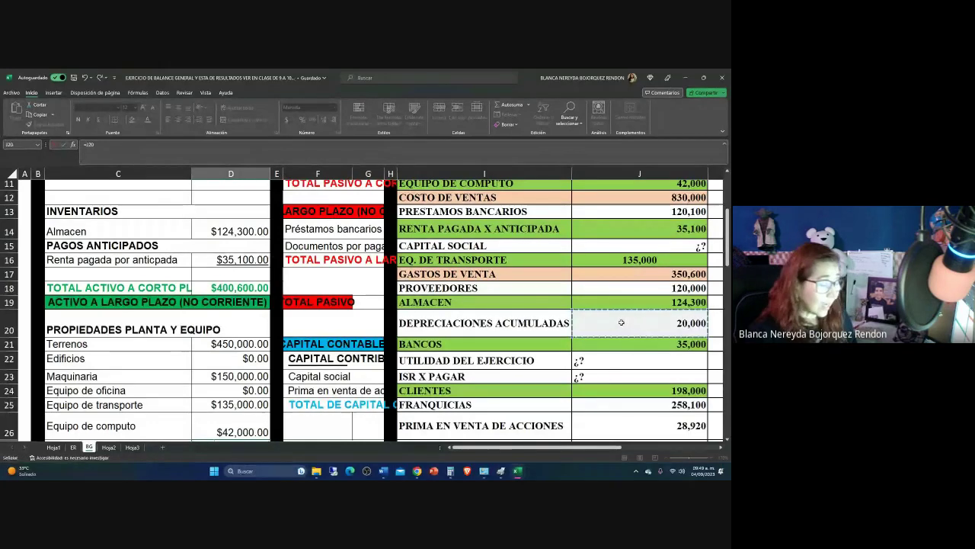
key(Return)
drag(466, 265, 603, 263)
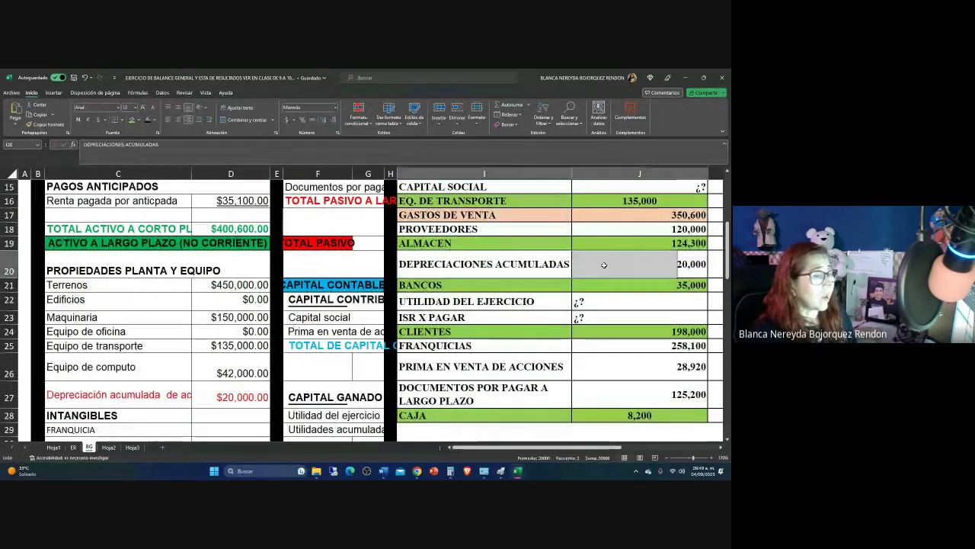
click(131, 120)
click(229, 396)
scroll(191, 366, down, 1)
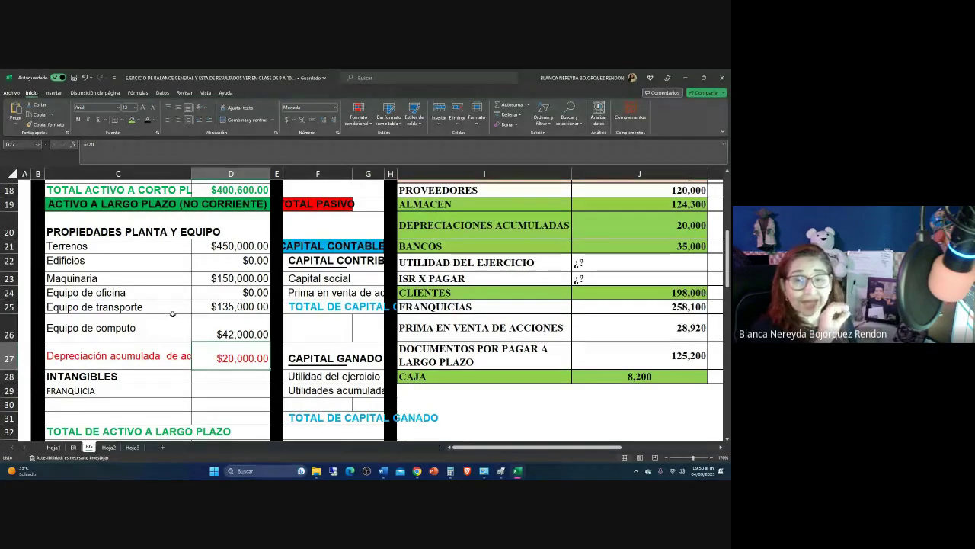
Link the FRANQUICIA amount in D29 to J25 and fill I25:J25 of the account list with light green
click(210, 382)
scroll(248, 357, down, 1)
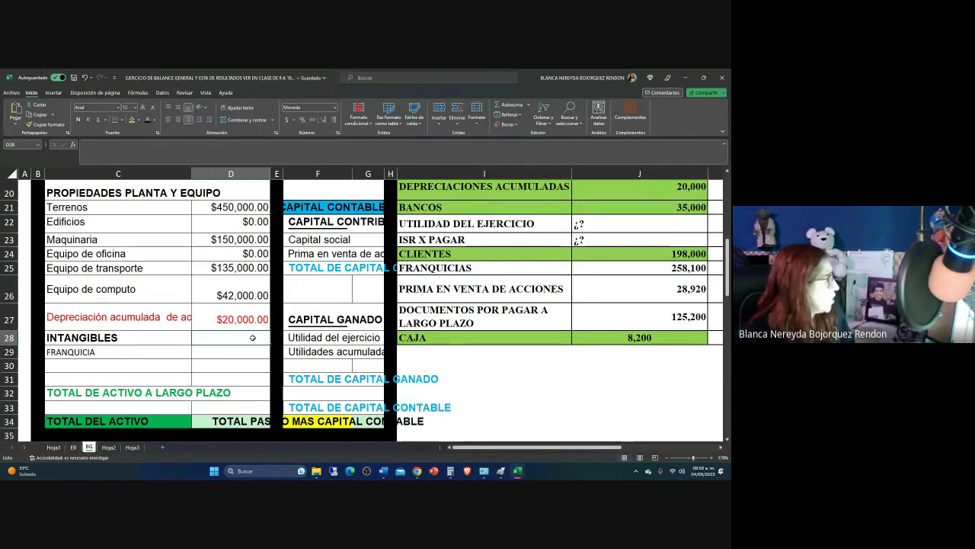
click(213, 353)
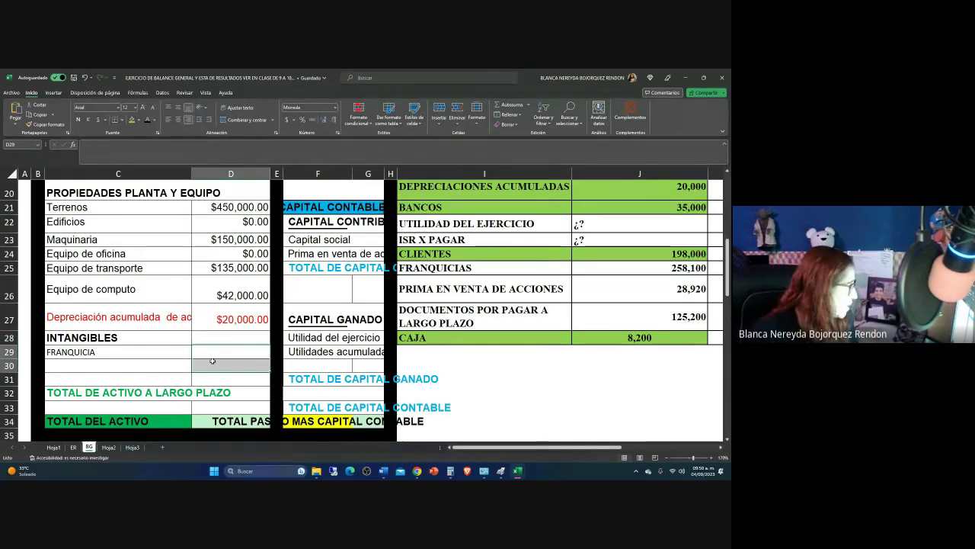
text(=)
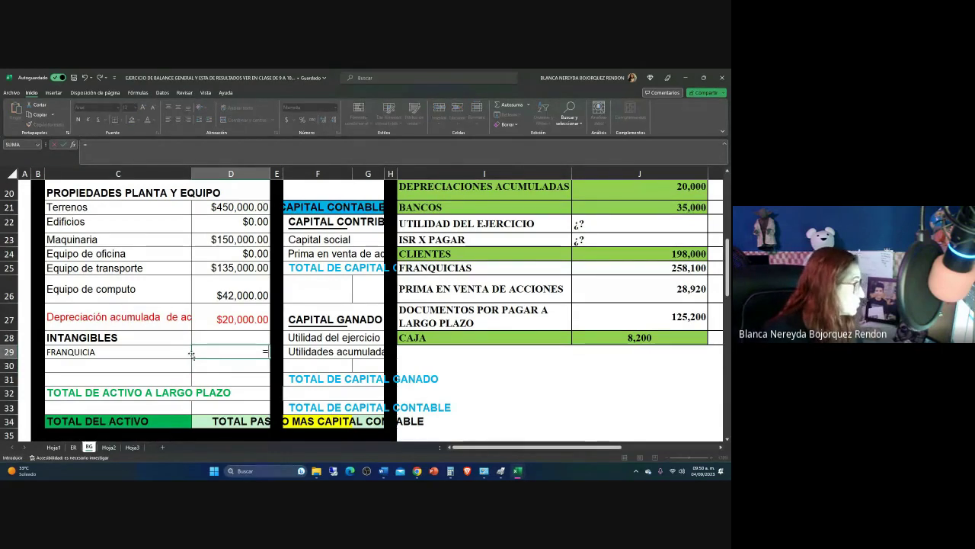
click(623, 269)
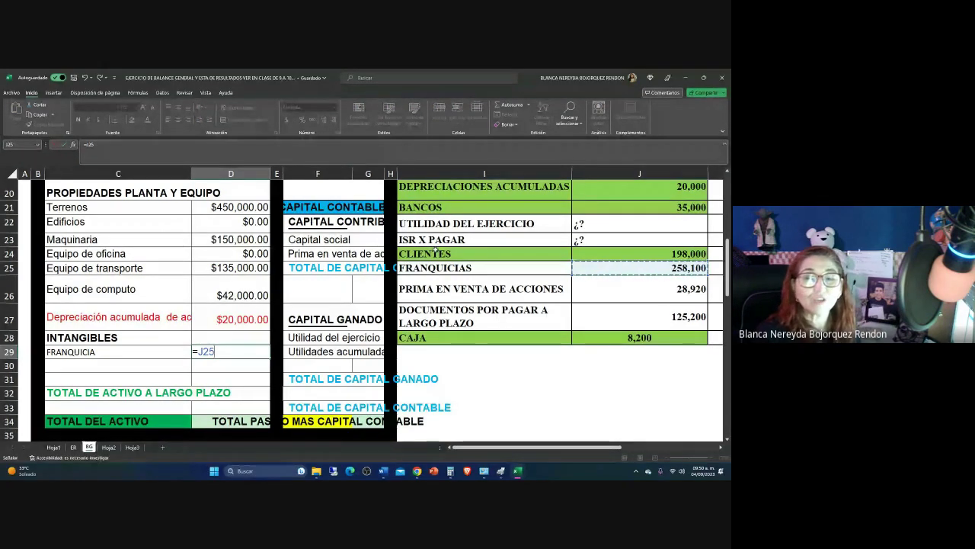
key(Return)
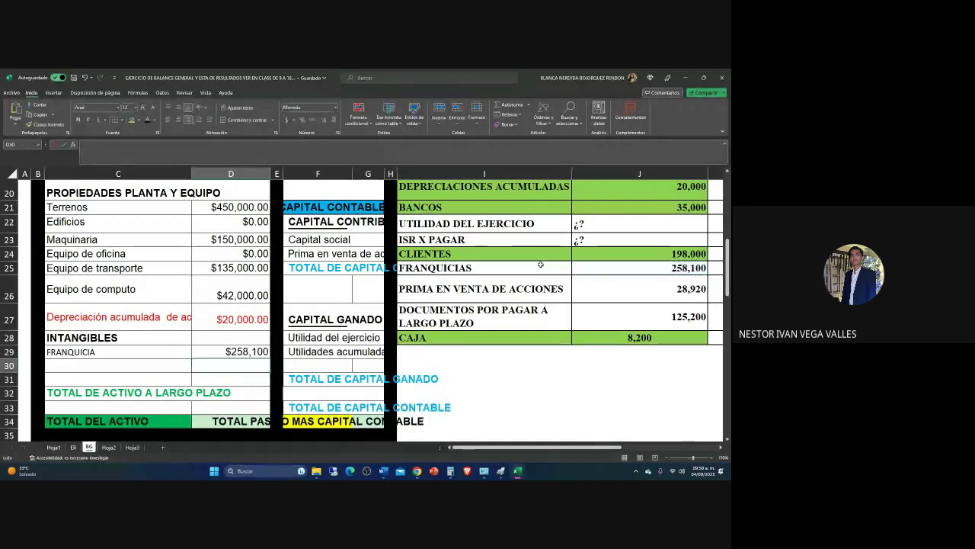
drag(449, 268, 617, 267)
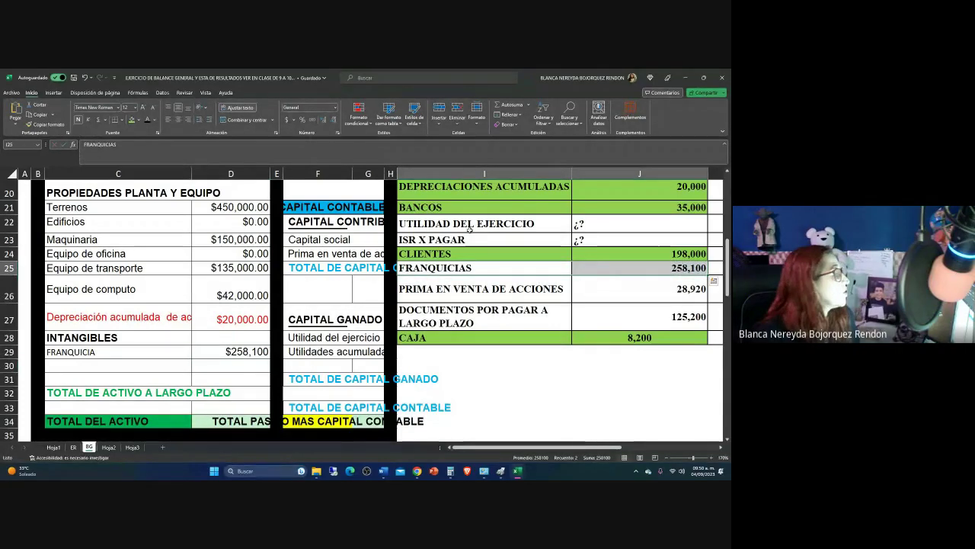
click(131, 120)
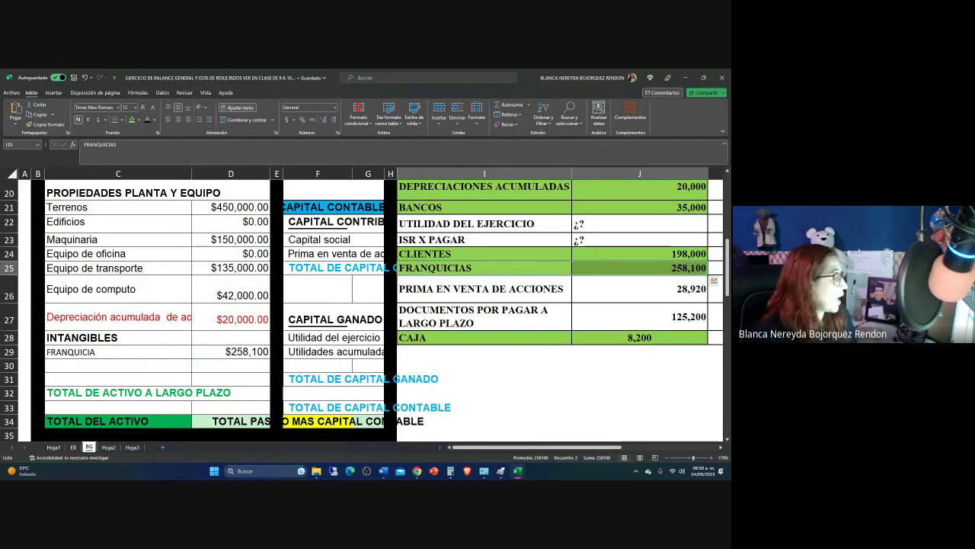
Look through the whole account list for asset accounts that are not yet marked
click(222, 377)
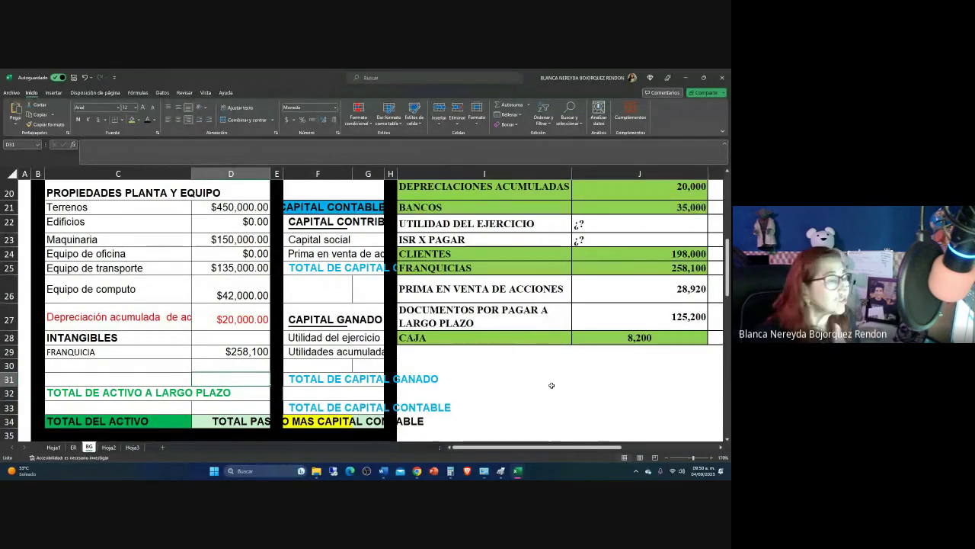
scroll(449, 293, up, 6)
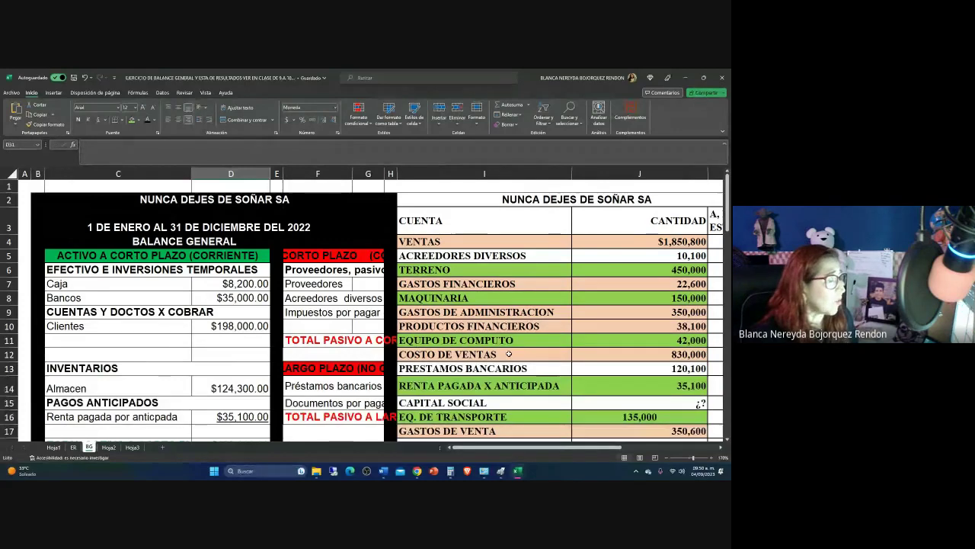
scroll(392, 353, down, 2)
scroll(579, 356, down, 2)
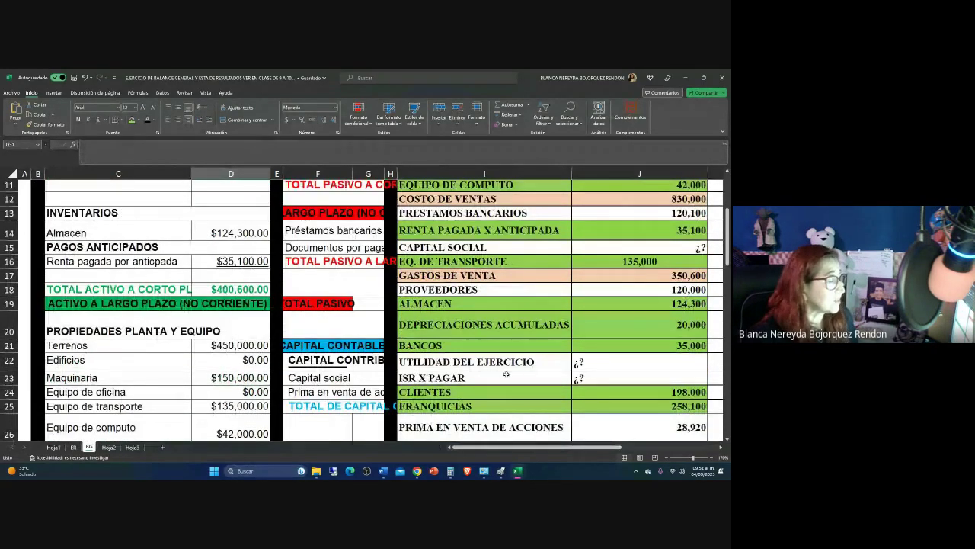
scroll(444, 376, down, 2)
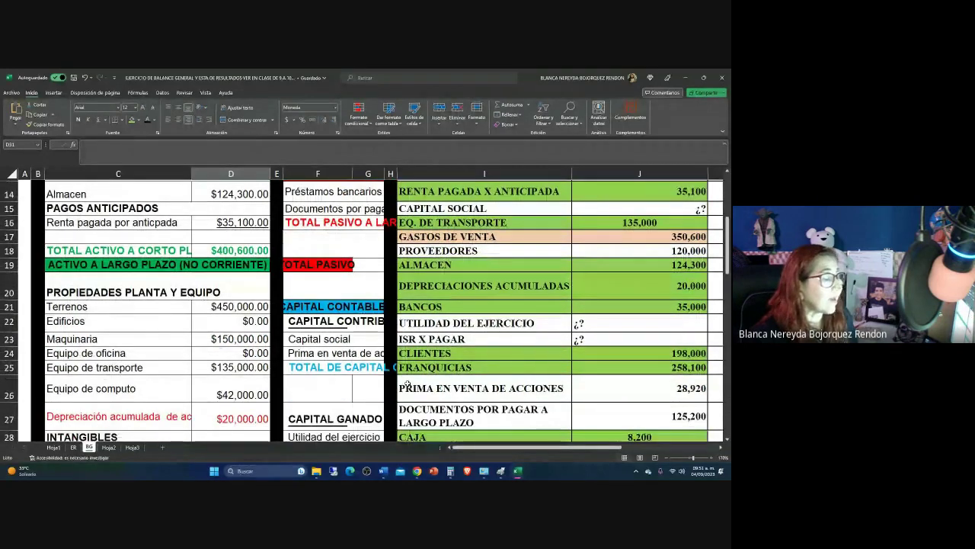
scroll(627, 394, down, 1)
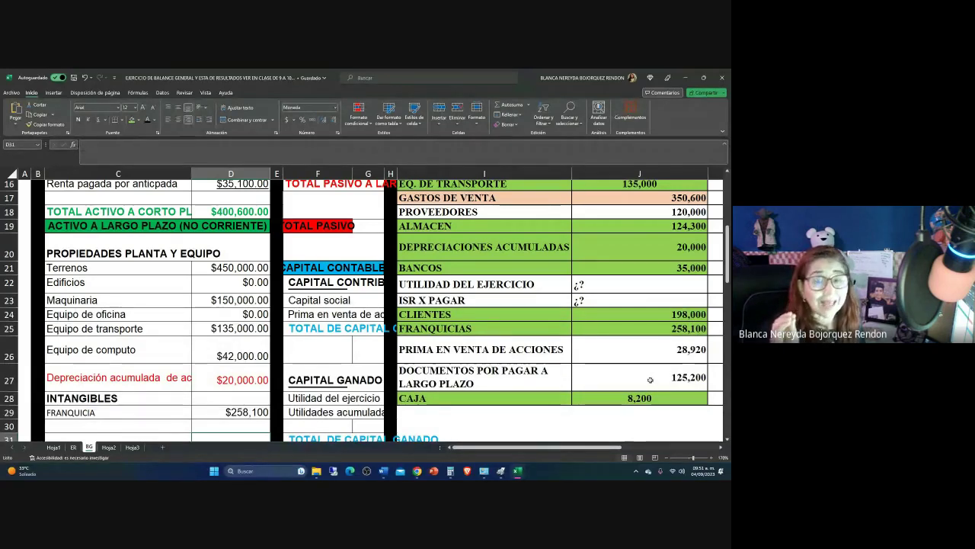
scroll(411, 395, down, 1)
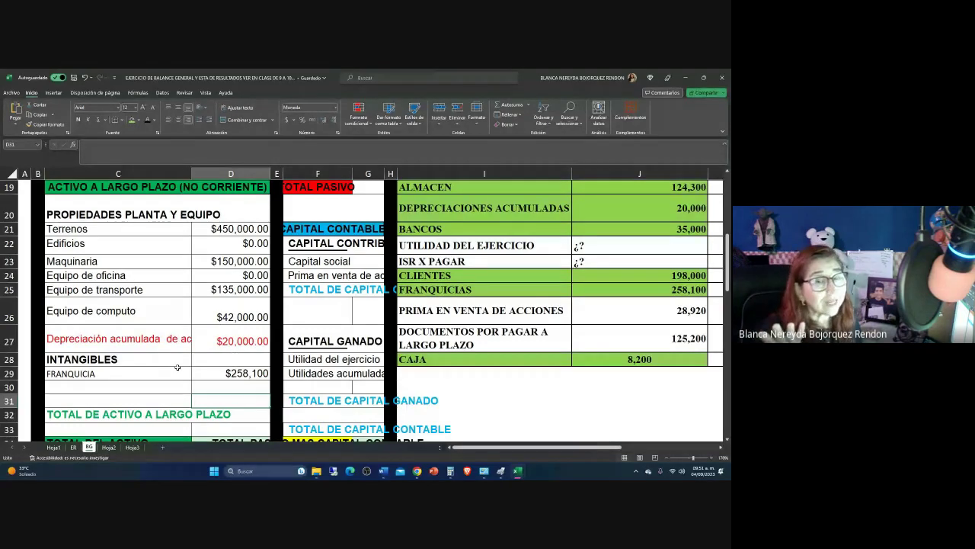
Make the Depreciación acumulada amount in D27 negative by changing its link to minus J20
click(210, 340)
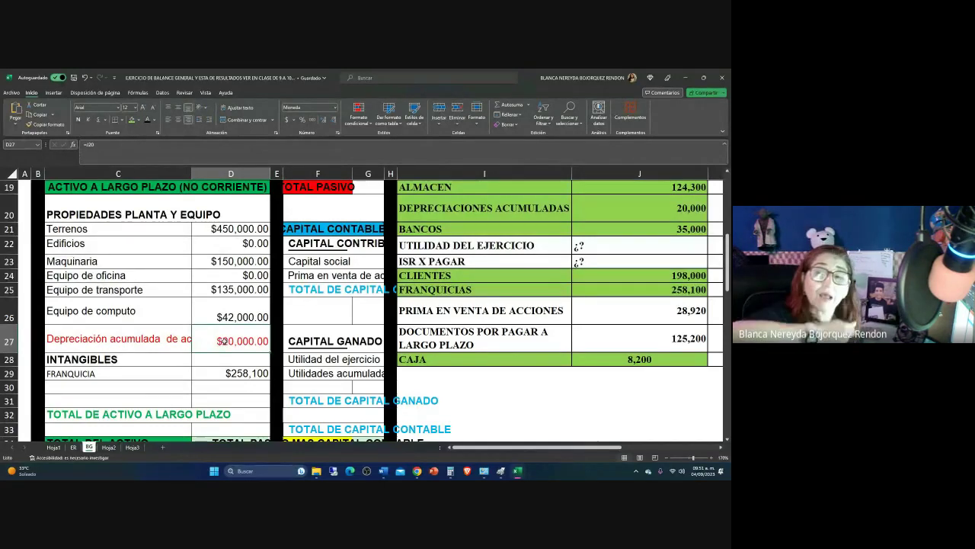
click(87, 145)
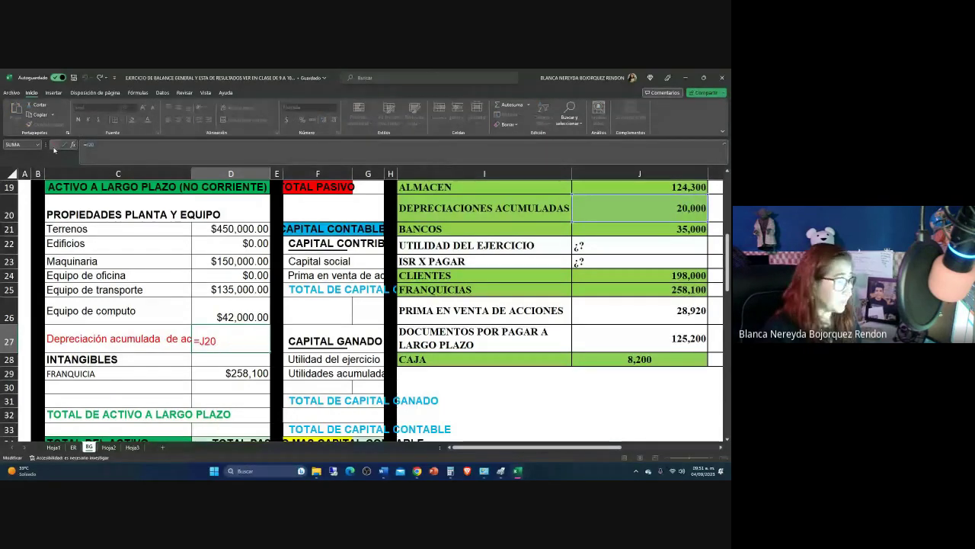
key(Return)
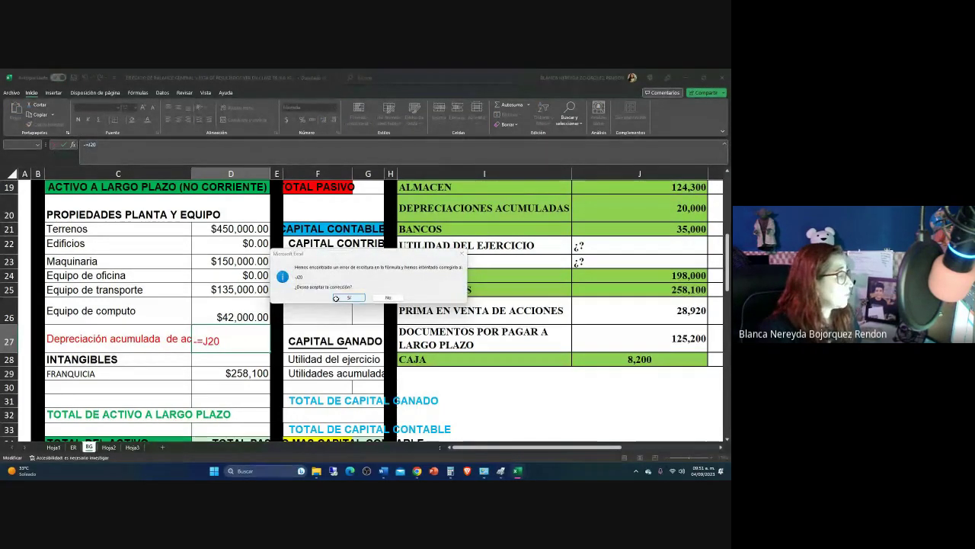
click(339, 298)
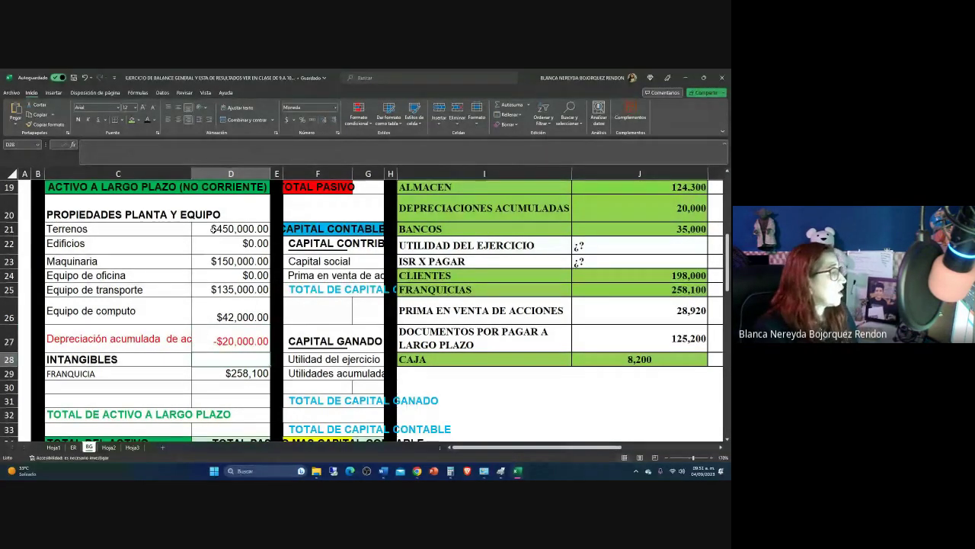
Total the long-term assets D21:D31 in D32 with AutoSum and underline the FRANQUICIA amount in D29
drag(213, 228, 216, 414)
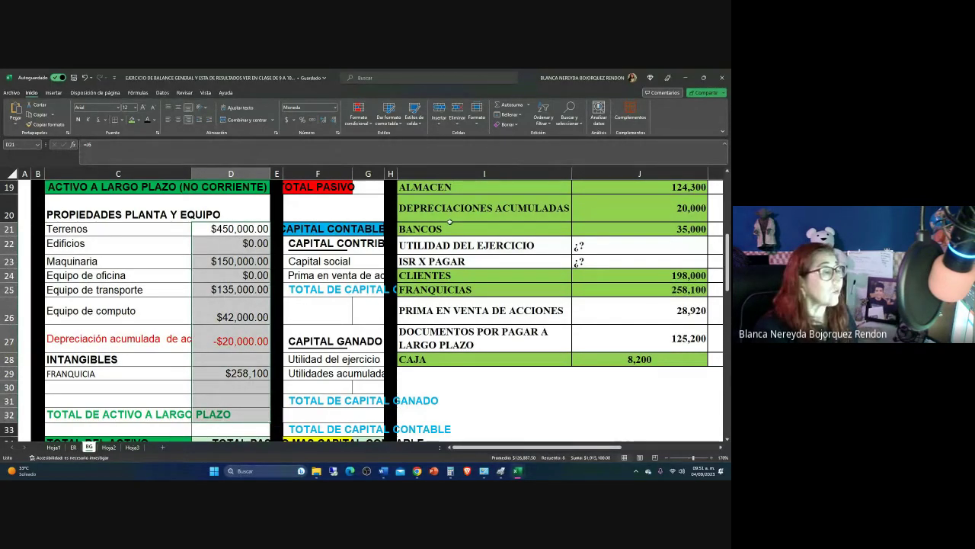
click(511, 104)
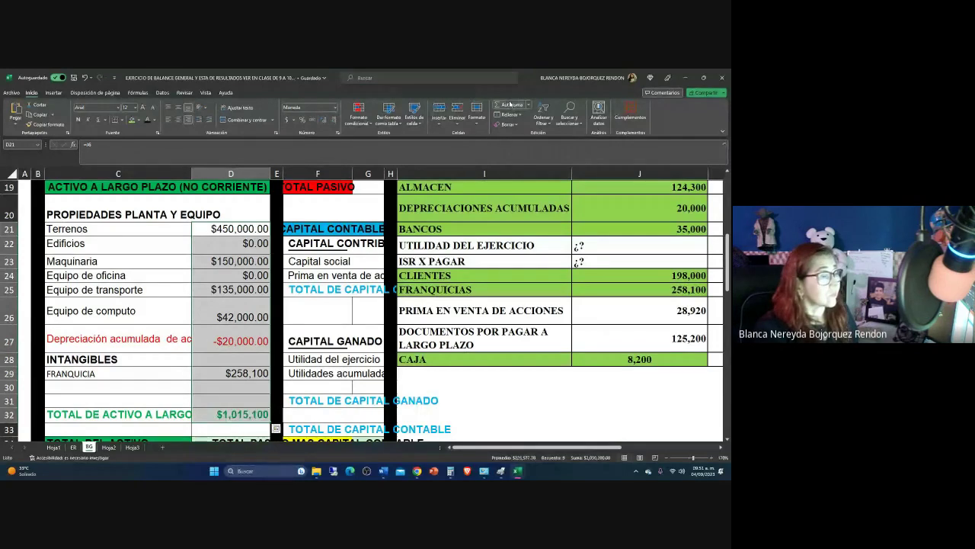
scroll(417, 273, down, 2)
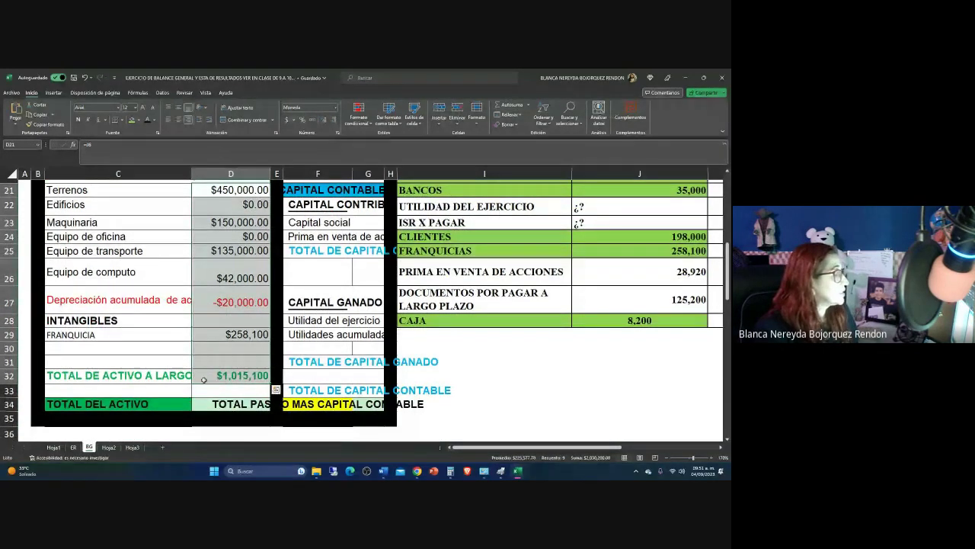
click(215, 339)
click(216, 339)
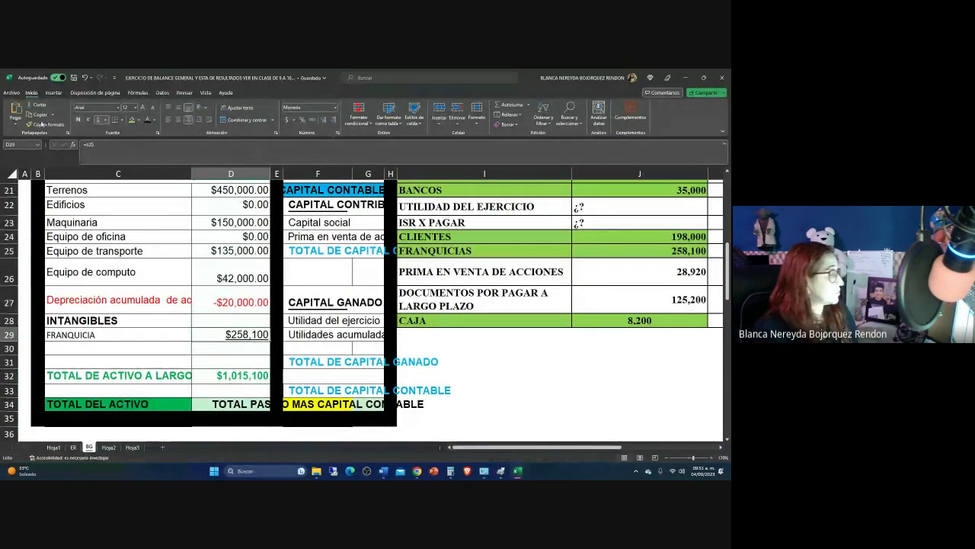
Check the long-term asset total in D32 against the amounts from Terrenos to FRANQUICIA, including the negative accumulated depreciation
click(224, 377)
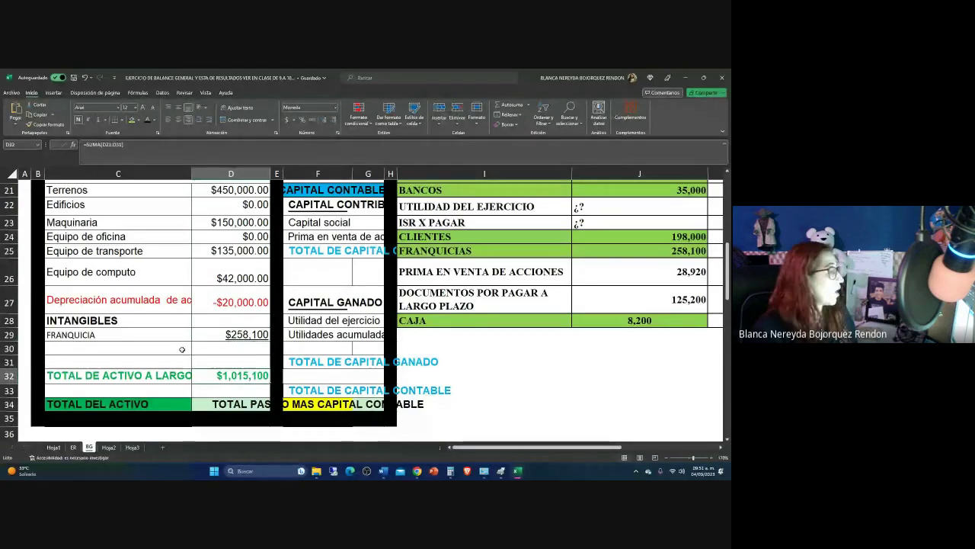
scroll(183, 327, up, 2)
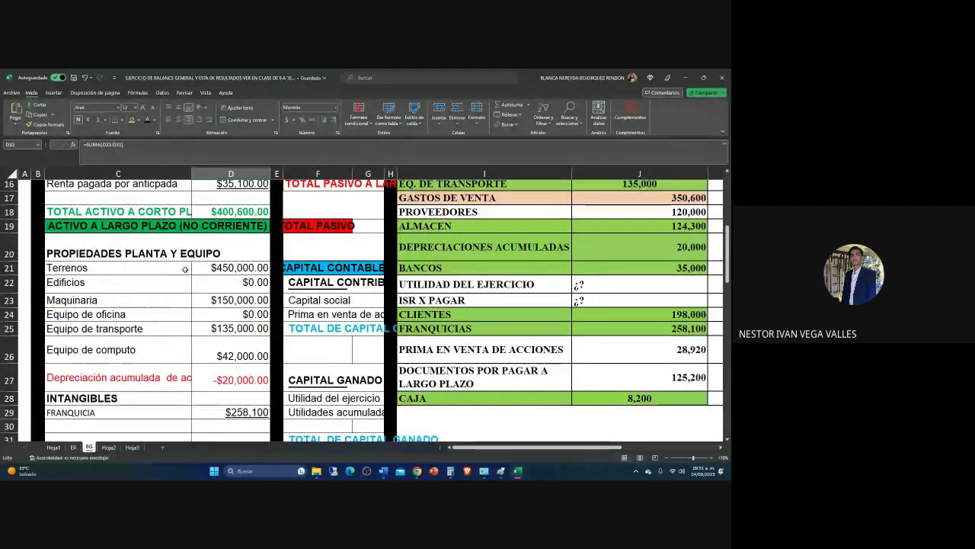
scroll(188, 263, down, 2)
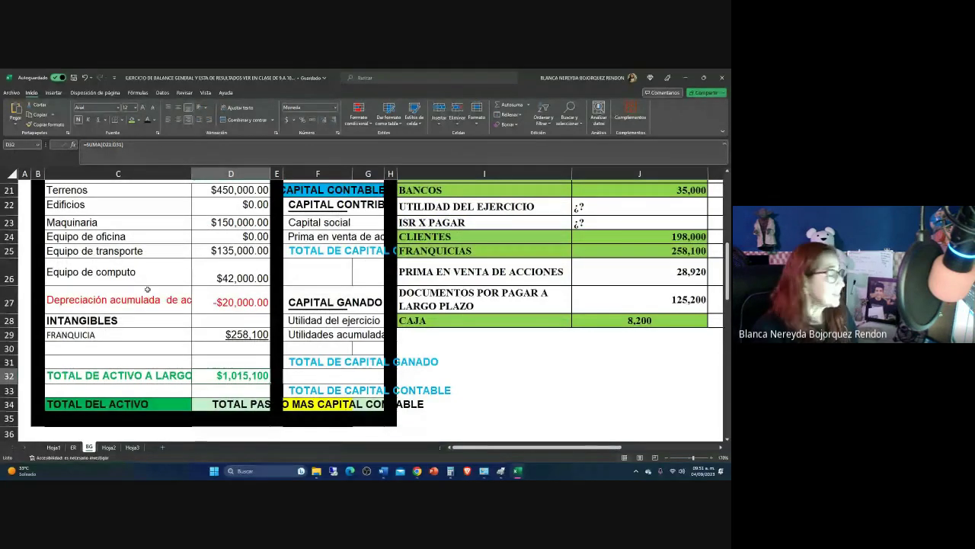
scroll(221, 375, up, 2)
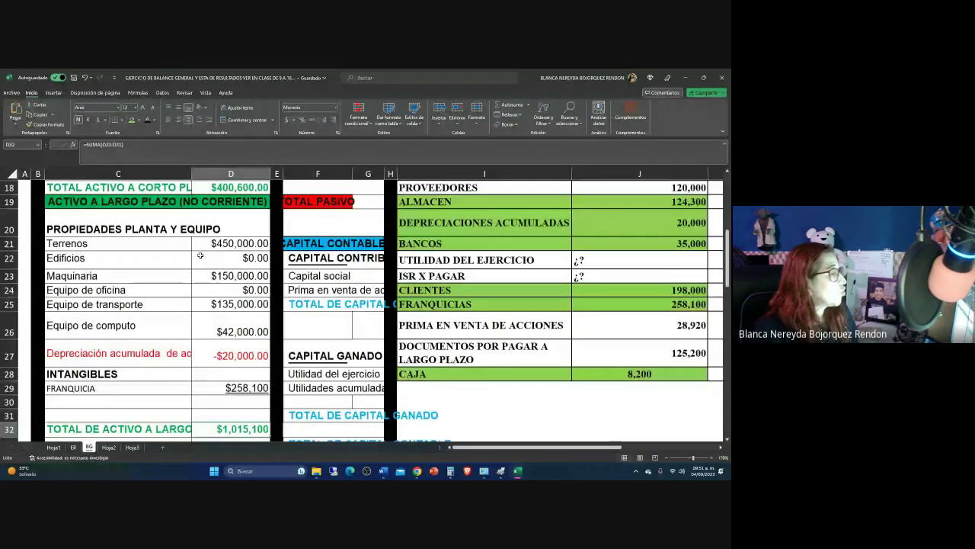
drag(221, 268, 217, 415)
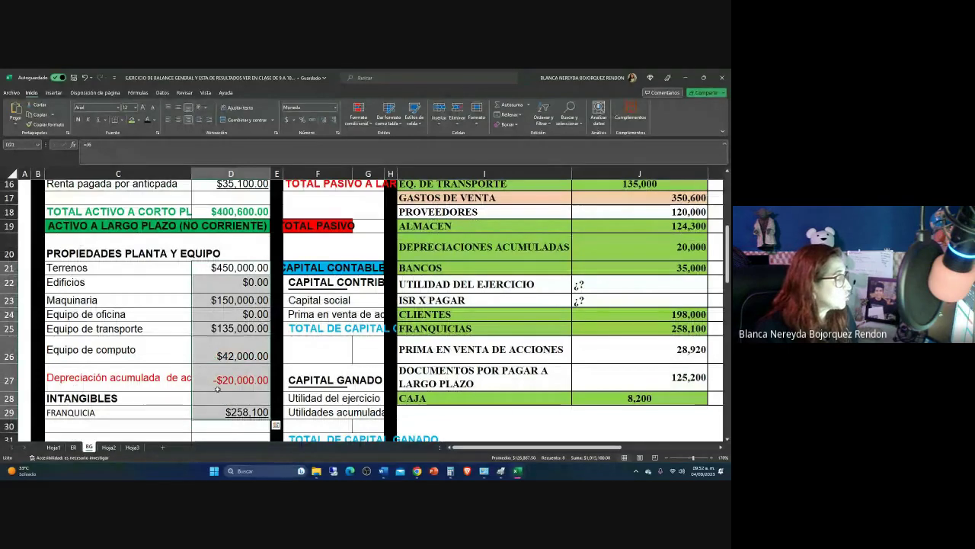
click(202, 366)
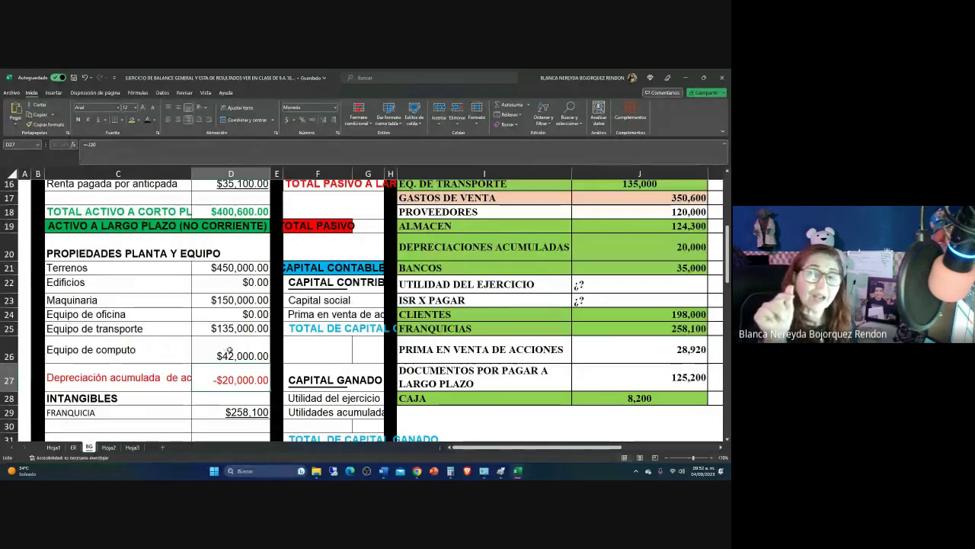
scroll(226, 349, down, 2)
click(221, 371)
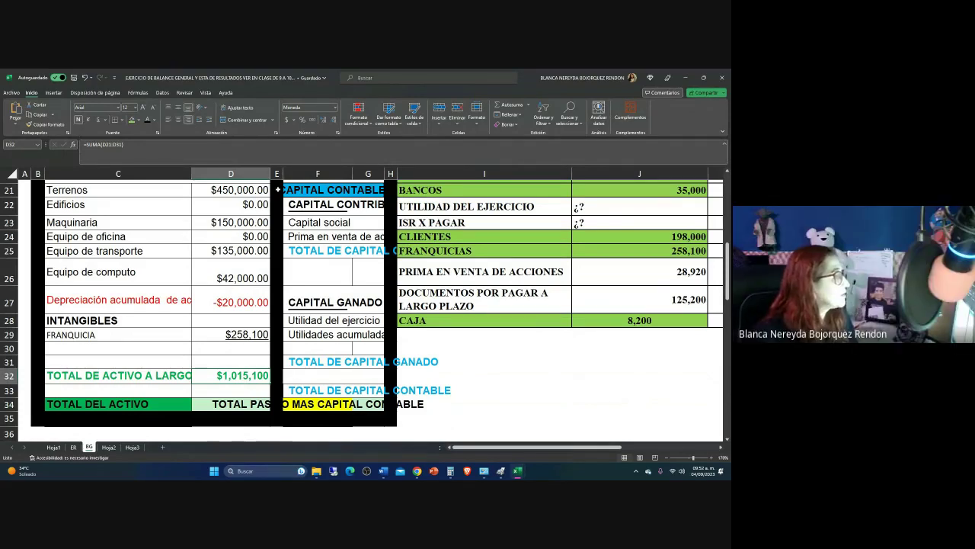
Widen columns G and F so the liabilities and equity labels fit, leaving ample room for their amounts
click(333, 189)
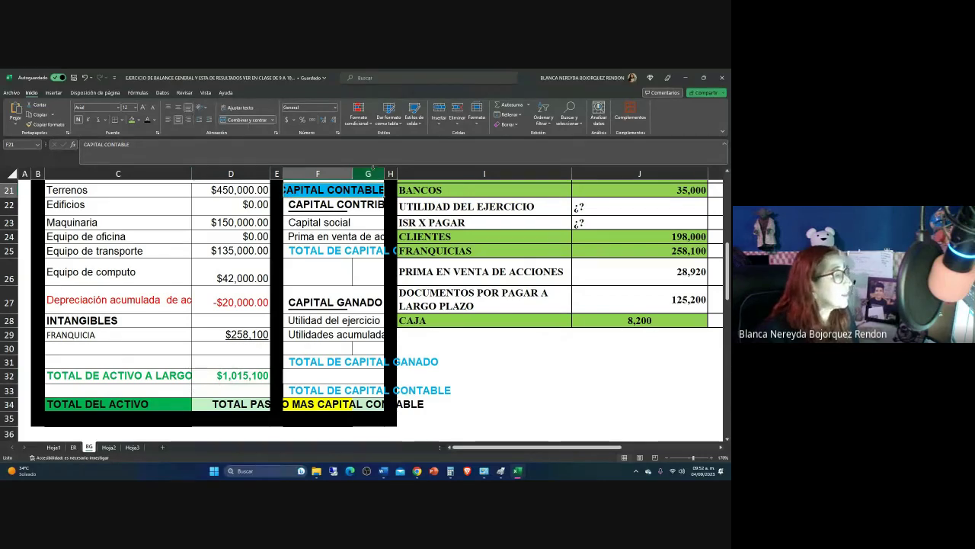
drag(384, 174, 537, 174)
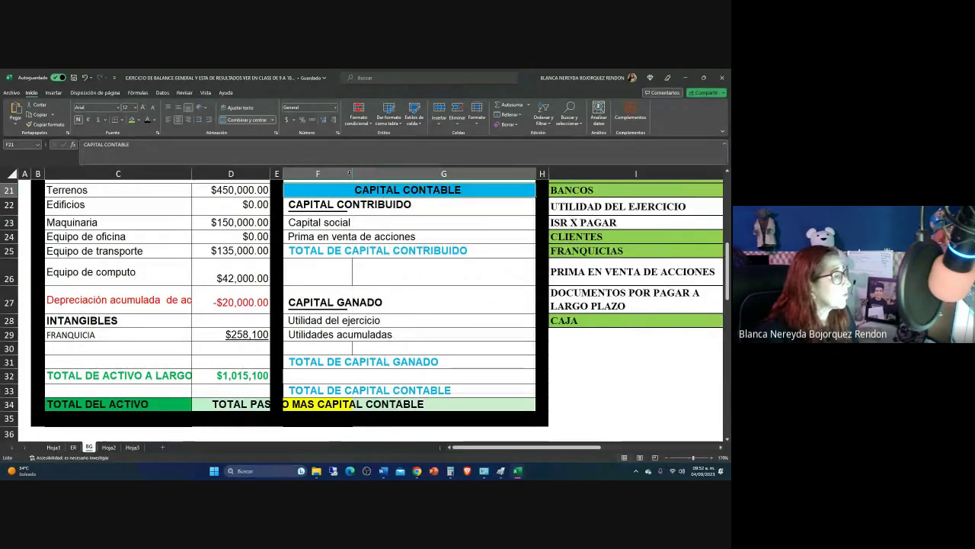
click(320, 174)
scroll(320, 305, up, 1)
drag(352, 174, 517, 175)
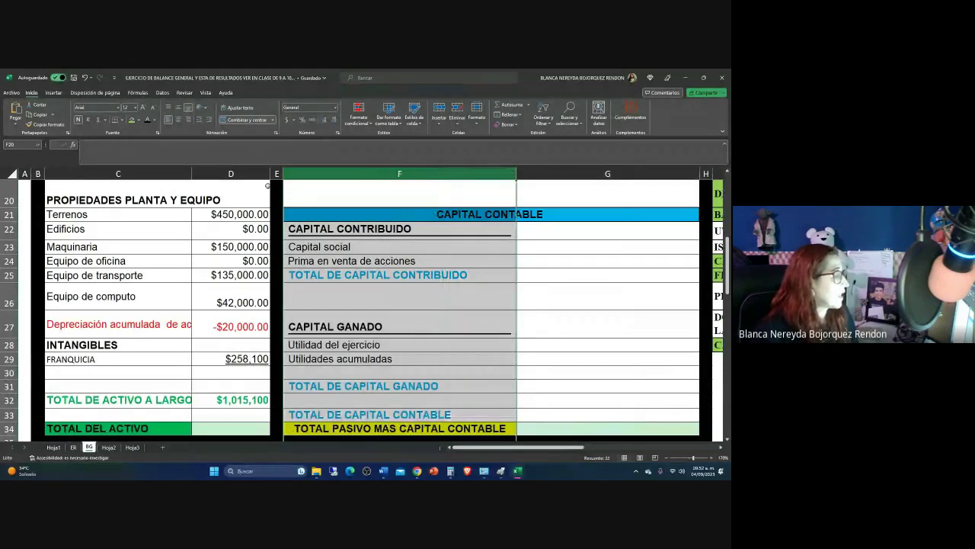
Calculate TOTAL DEL ACTIVO in D34 as D18+D32 and underline the amount
scroll(227, 216, down, 2)
click(233, 346)
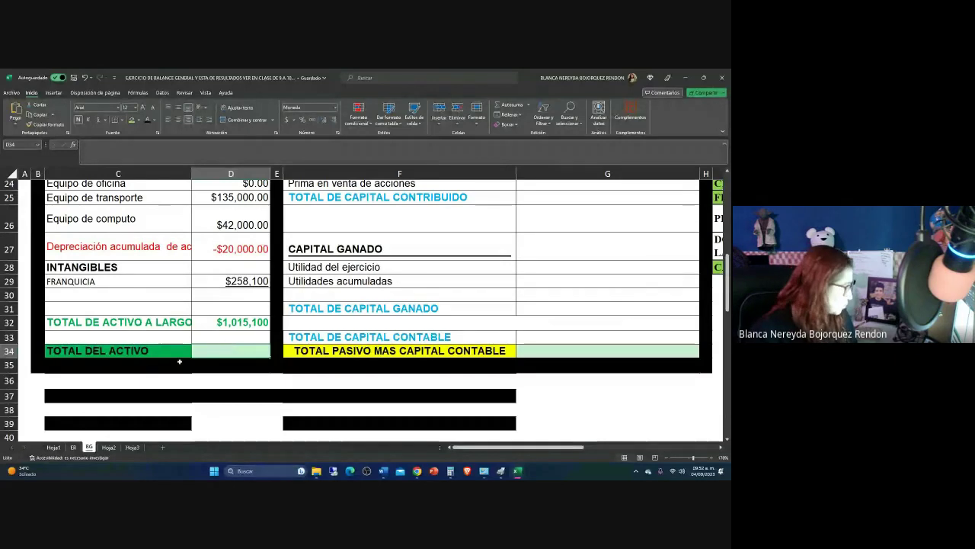
text(=)
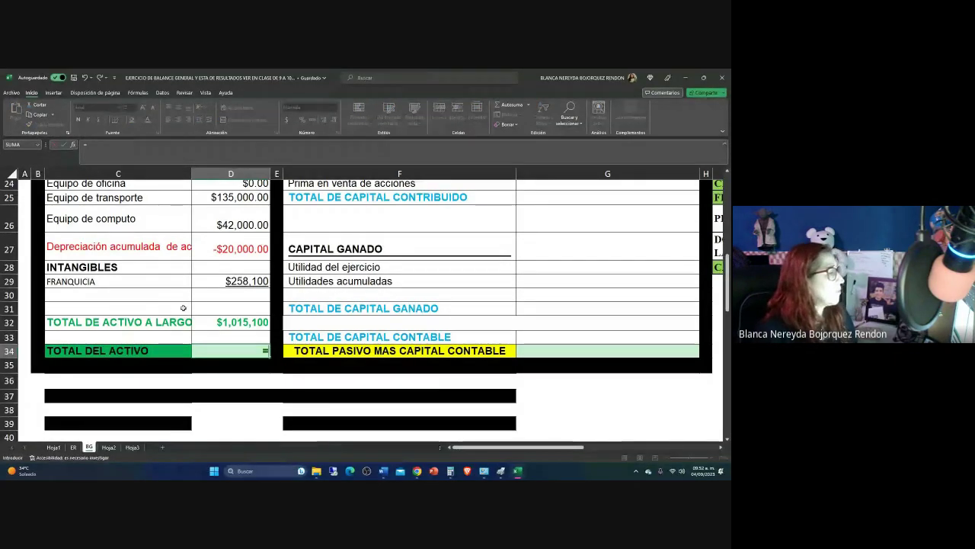
scroll(180, 362, up, 2)
scroll(214, 262, up, 1)
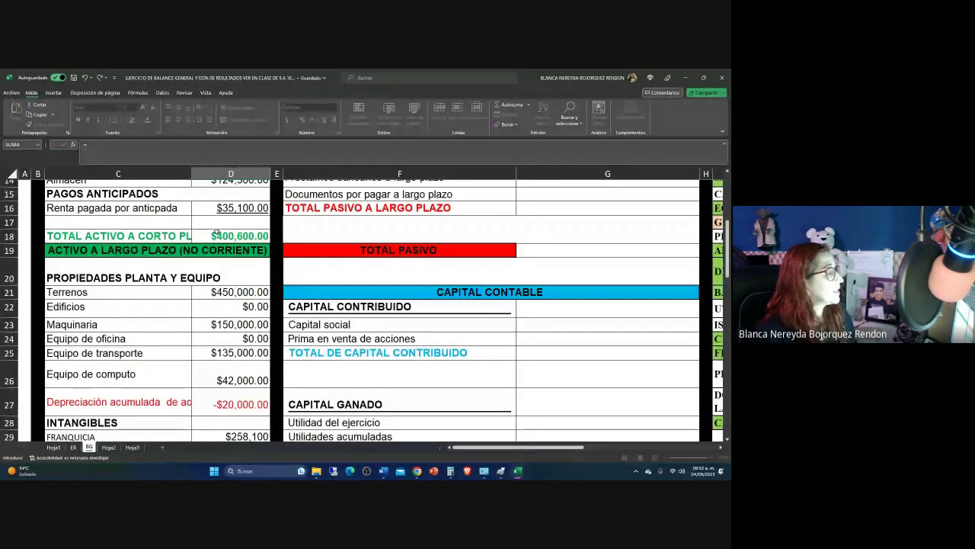
click(213, 236)
text(+)
scroll(205, 251, down, 3)
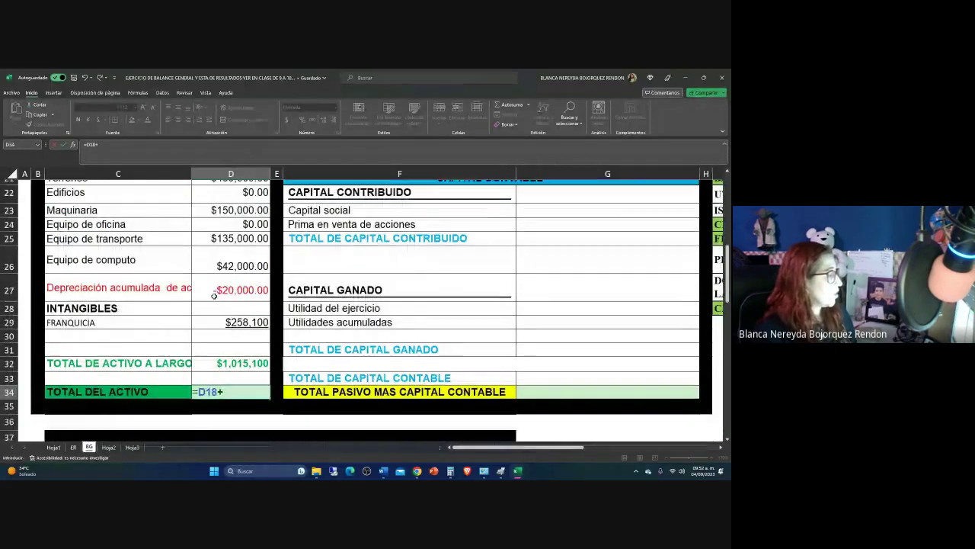
click(230, 361)
key(Return)
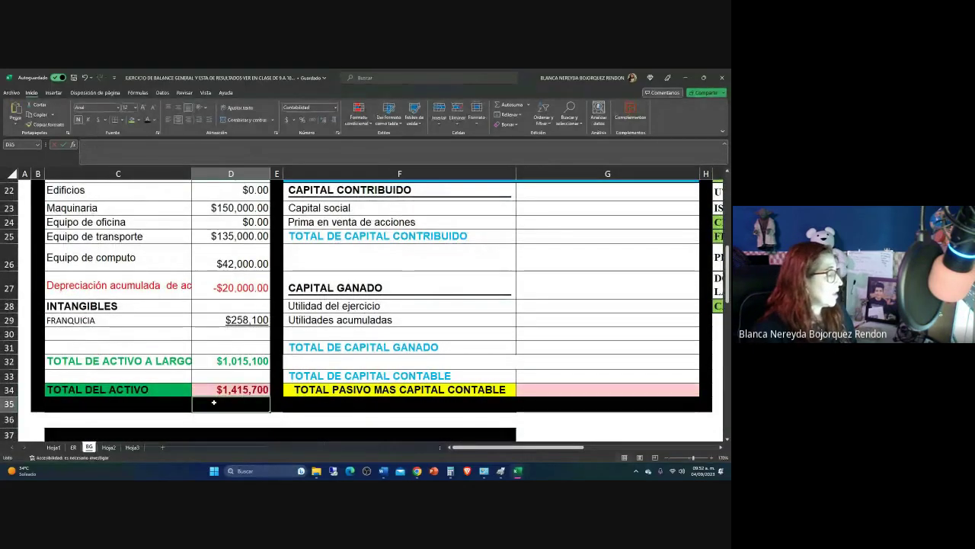
key(Up)
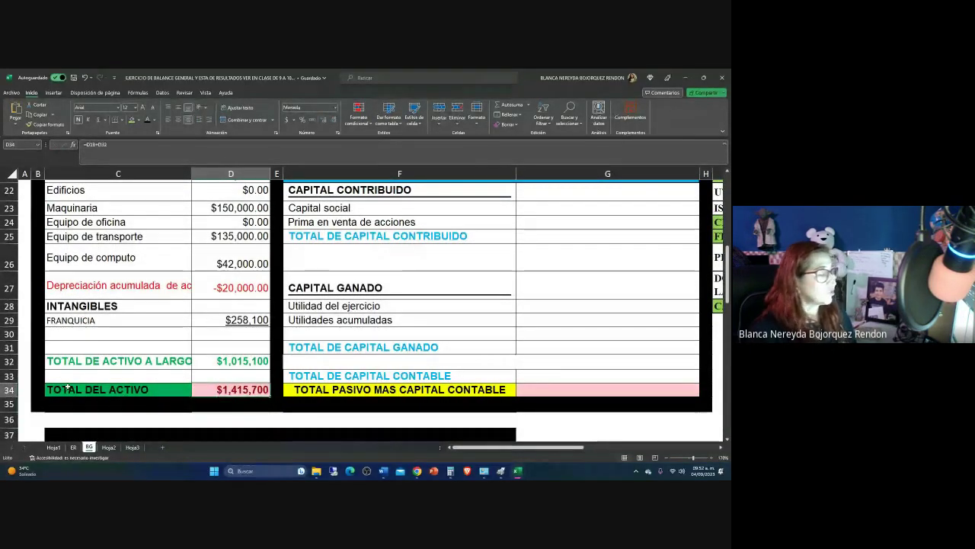
click(98, 119)
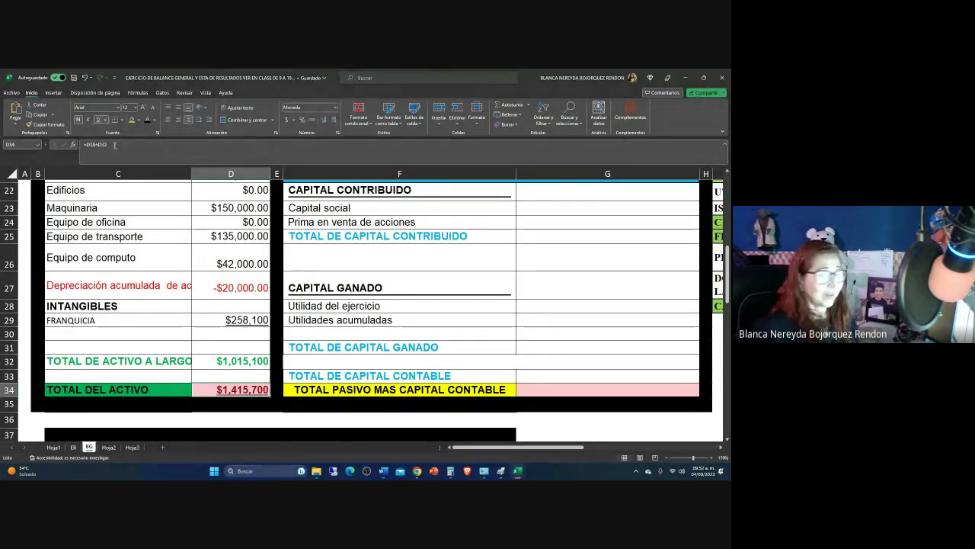